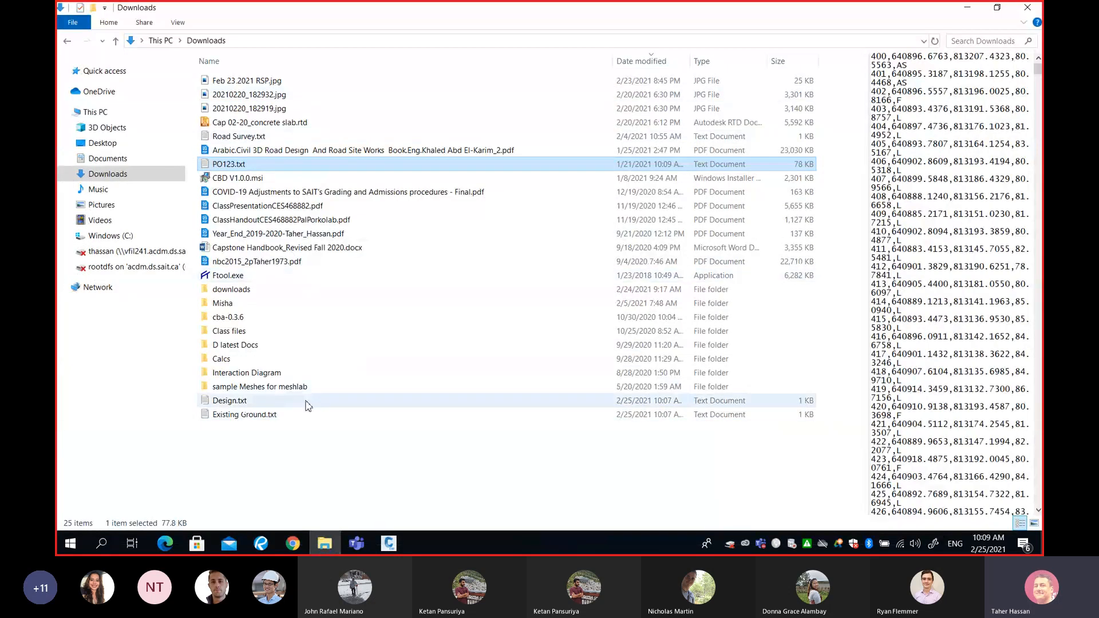
- Sort the Downloads folder by date modified and open Existing Ground.txt in a maximized window
left_click(634, 61)
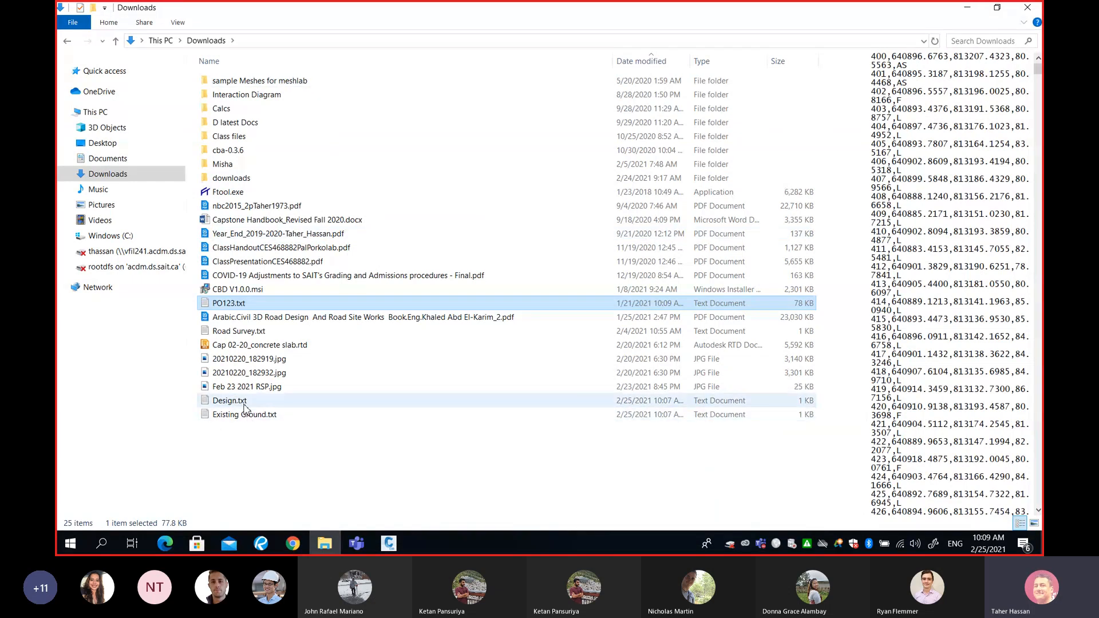
left_click(261, 419)
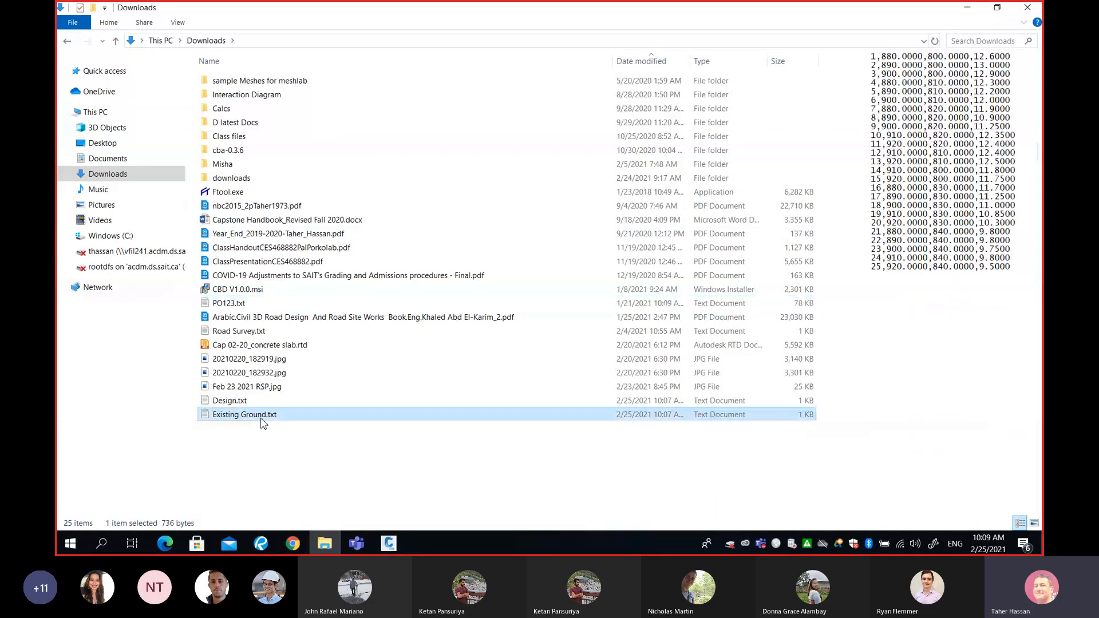
double_click(263, 423)
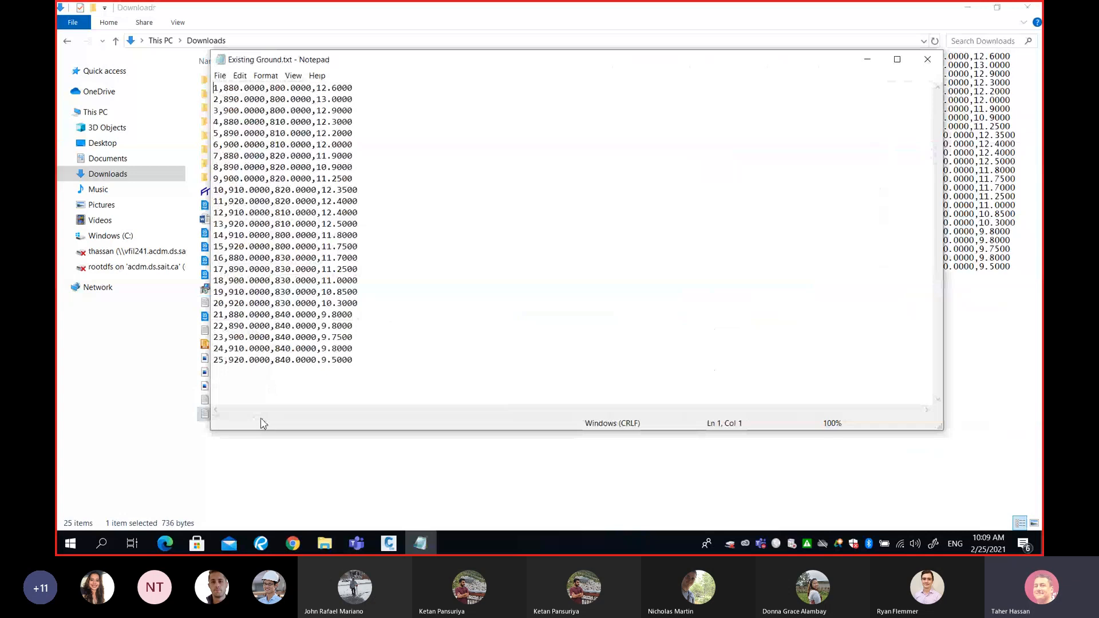
double_click(515, 60)
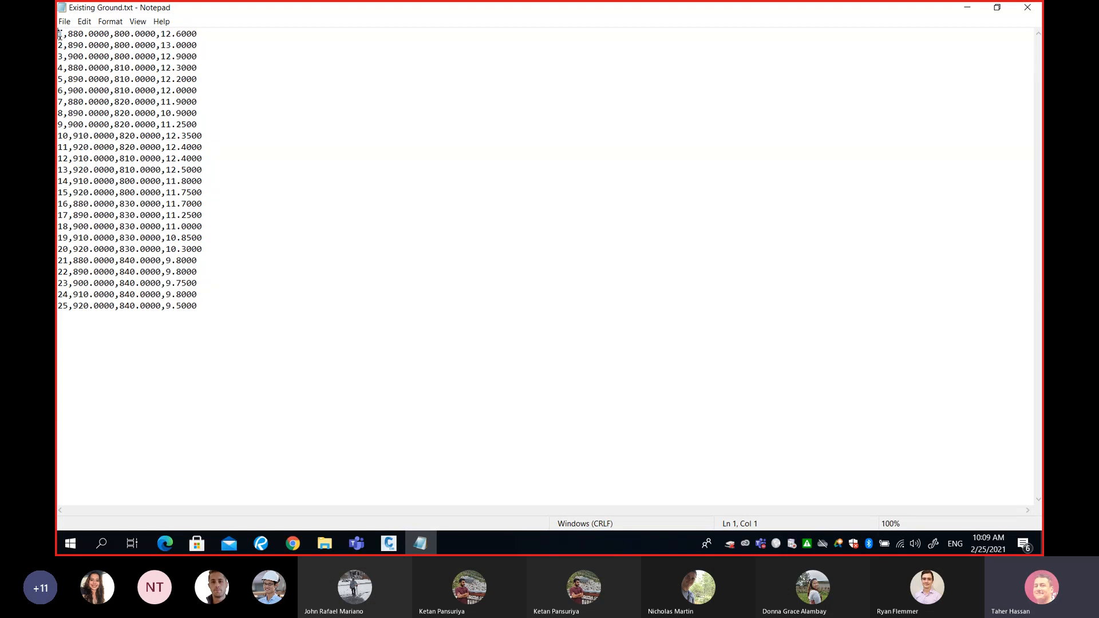
- Examine the full point list and the comma-separated fields of the first point in Existing Ground.txt
left_click_drag(57, 34, 235, 301)
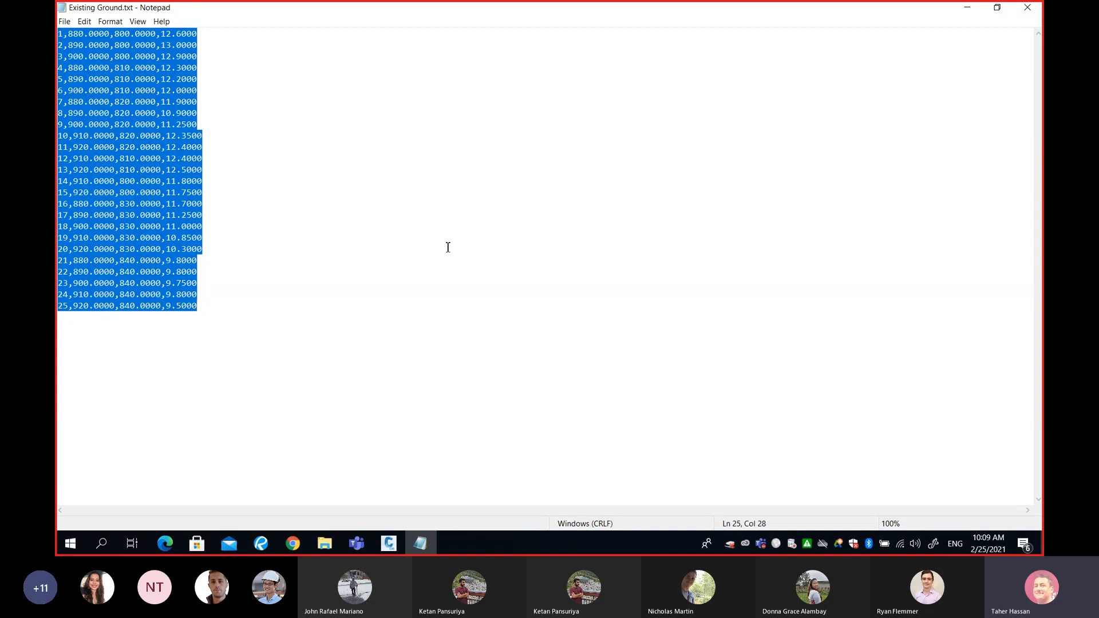
left_click(63, 37)
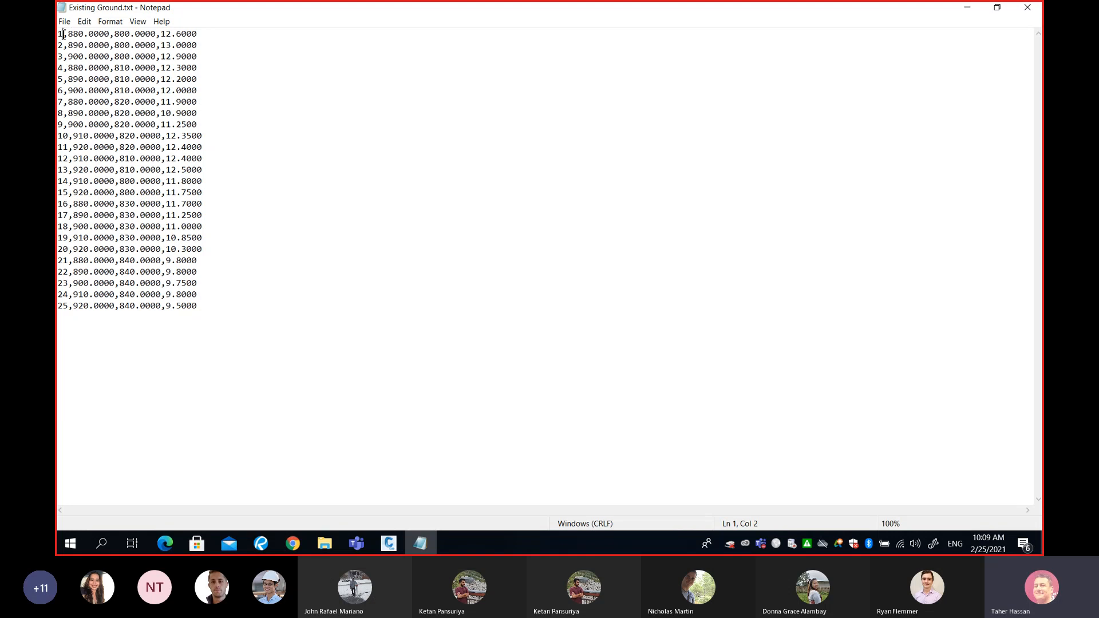
left_click_drag(63, 35, 201, 35)
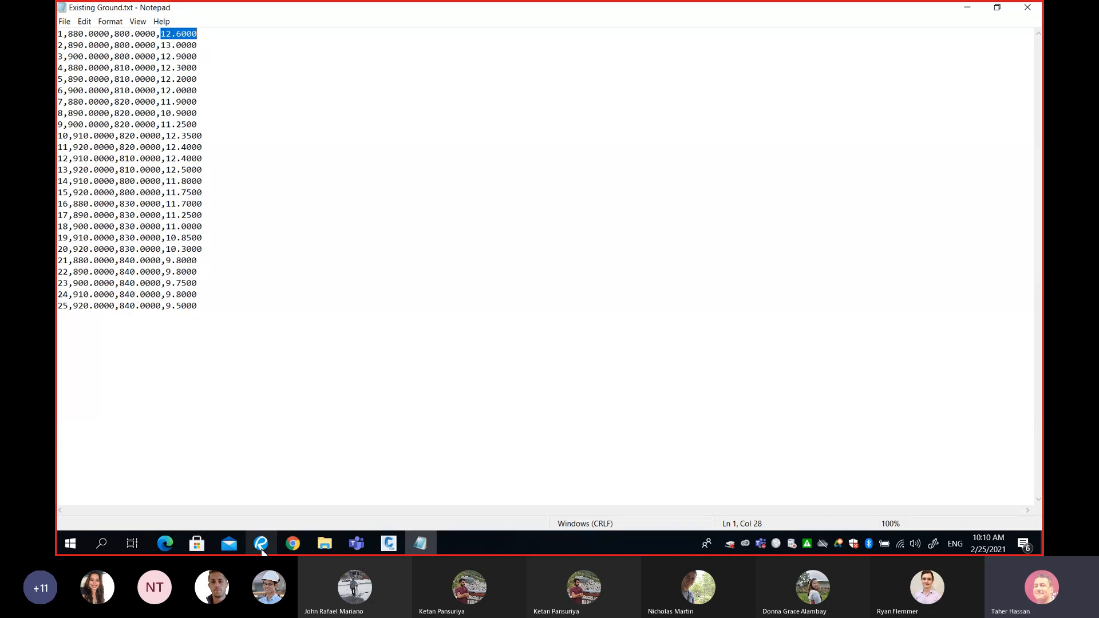
- Switch to the SURV325 Earthworks Part 2 PDF in Revu and examine the Grading page's existing ground diagram, height table and volume calculation
mouse_move(261, 551)
left_click(260, 489)
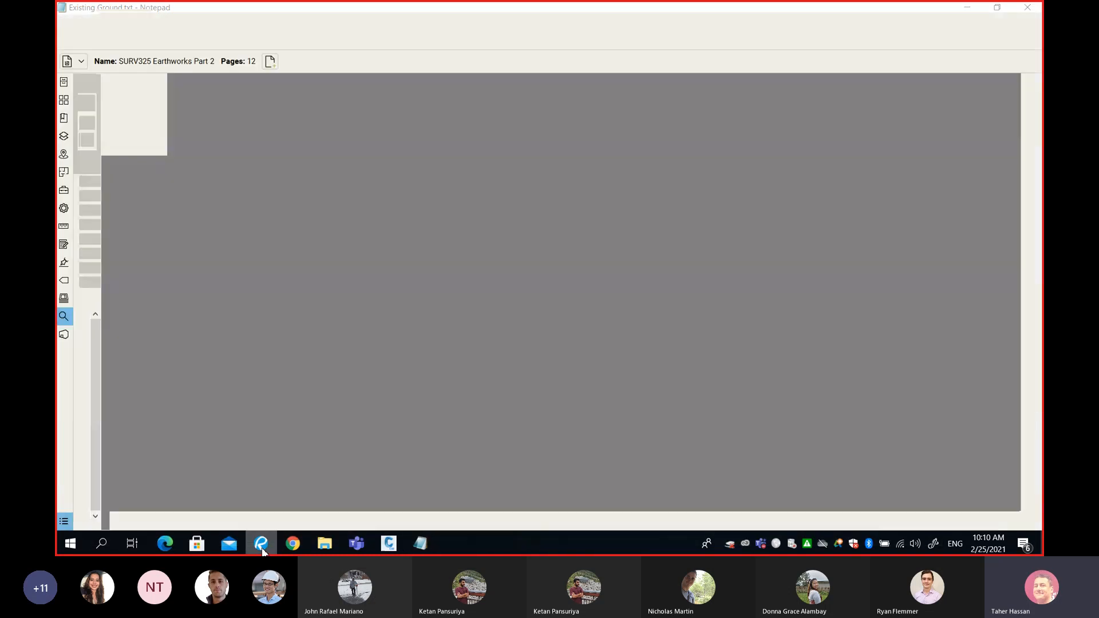
middle_click_drag(688, 358, 511, 301)
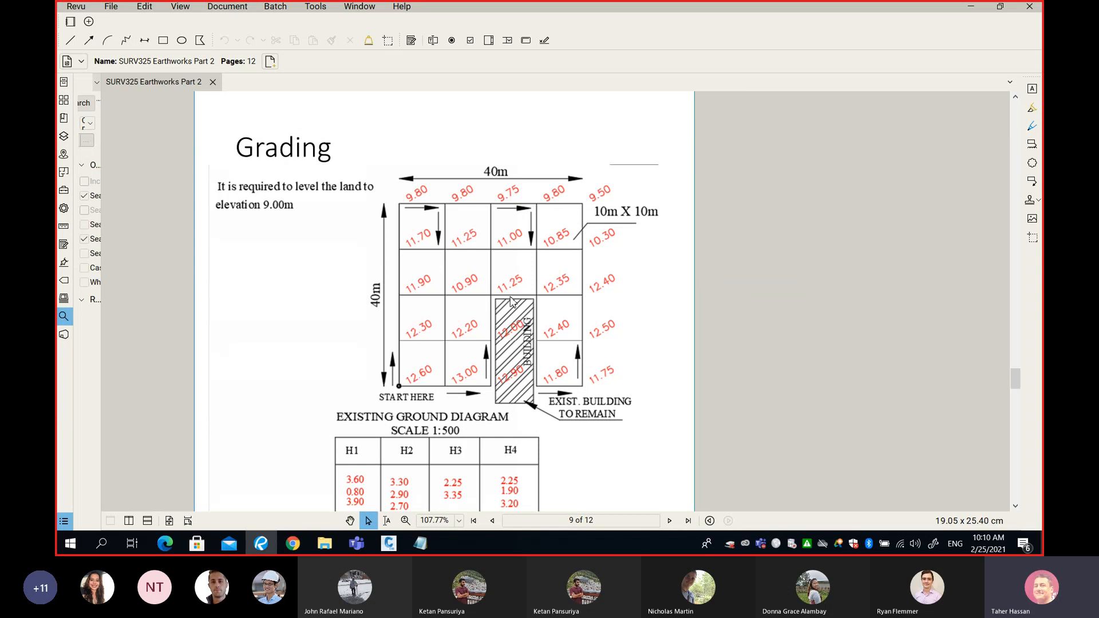
scroll(511, 301, "up", 2)
scroll(438, 282, "down", 1)
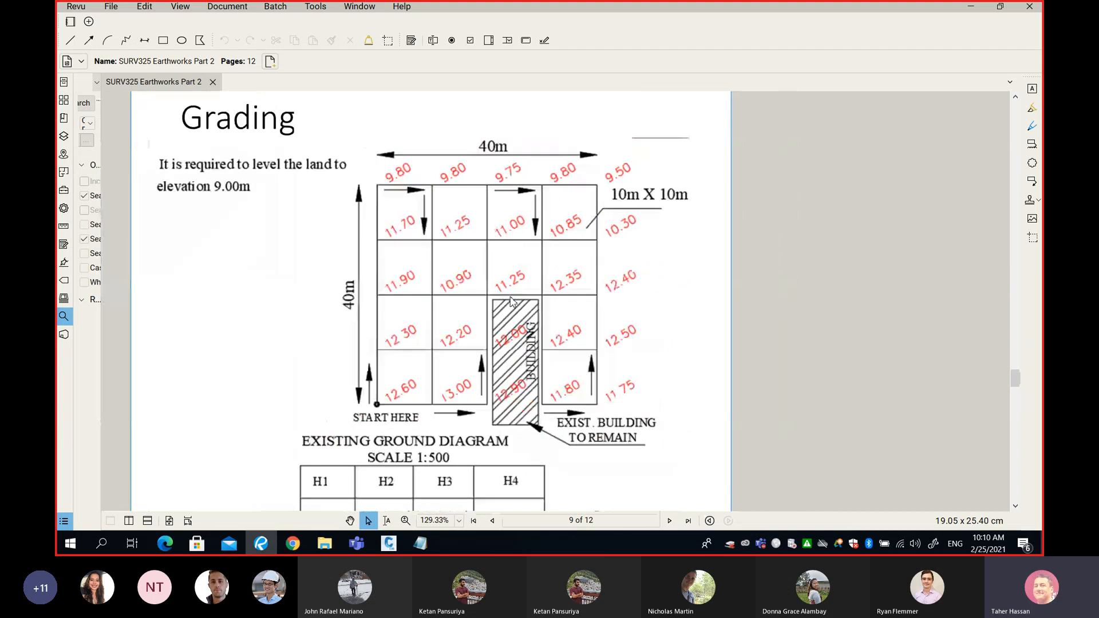
middle_click_drag(439, 281, 538, 310)
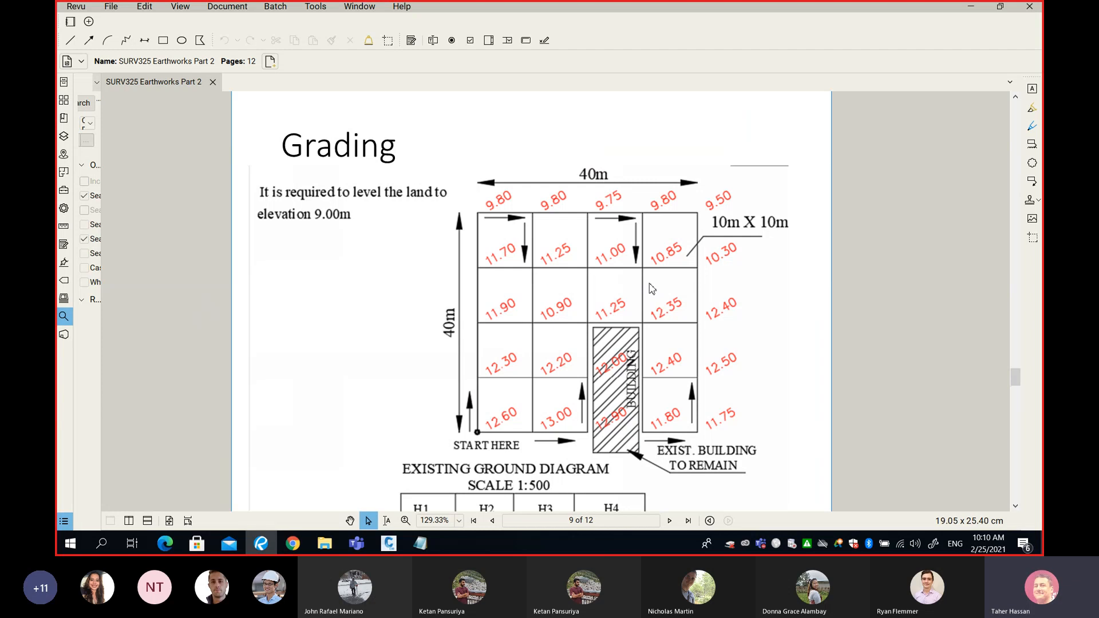
scroll(656, 289, "down", 8)
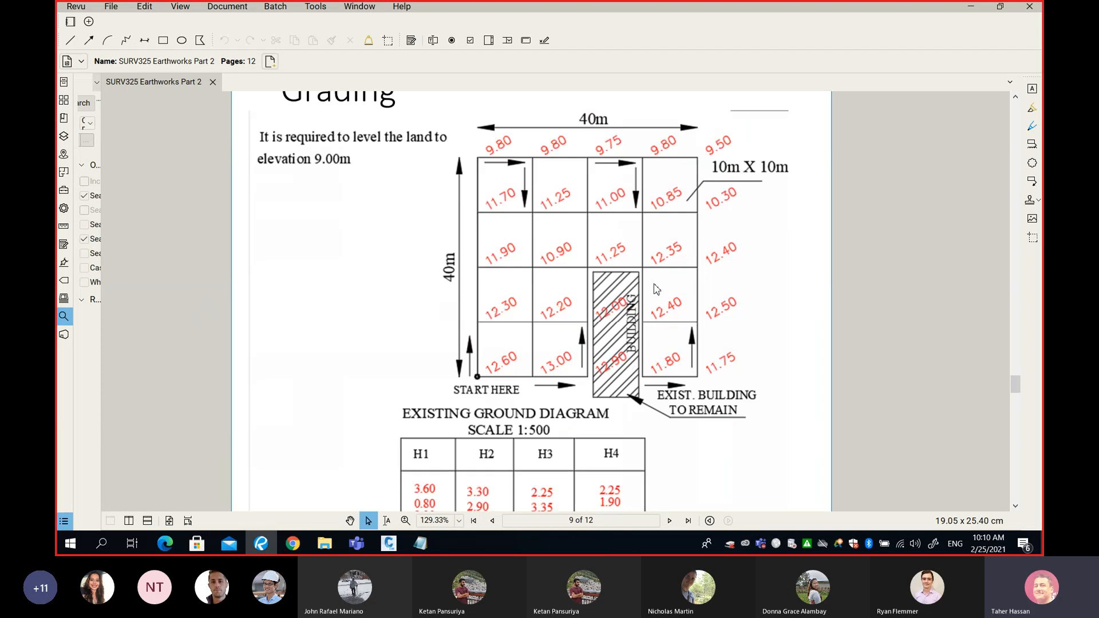
scroll(656, 289, "up", 7)
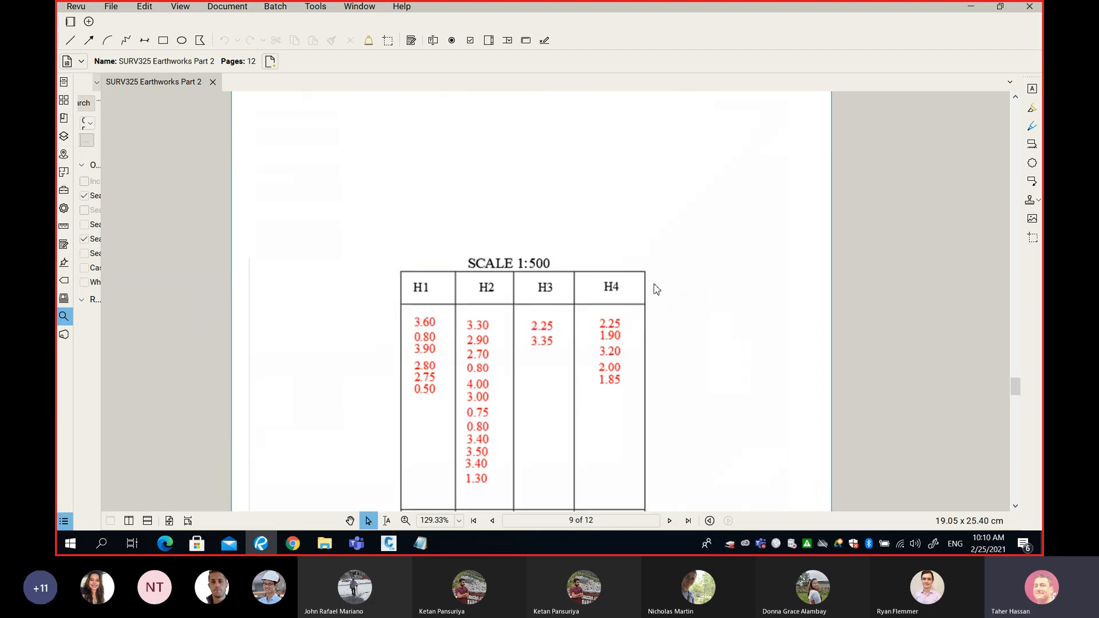
scroll(657, 289, "down", 6)
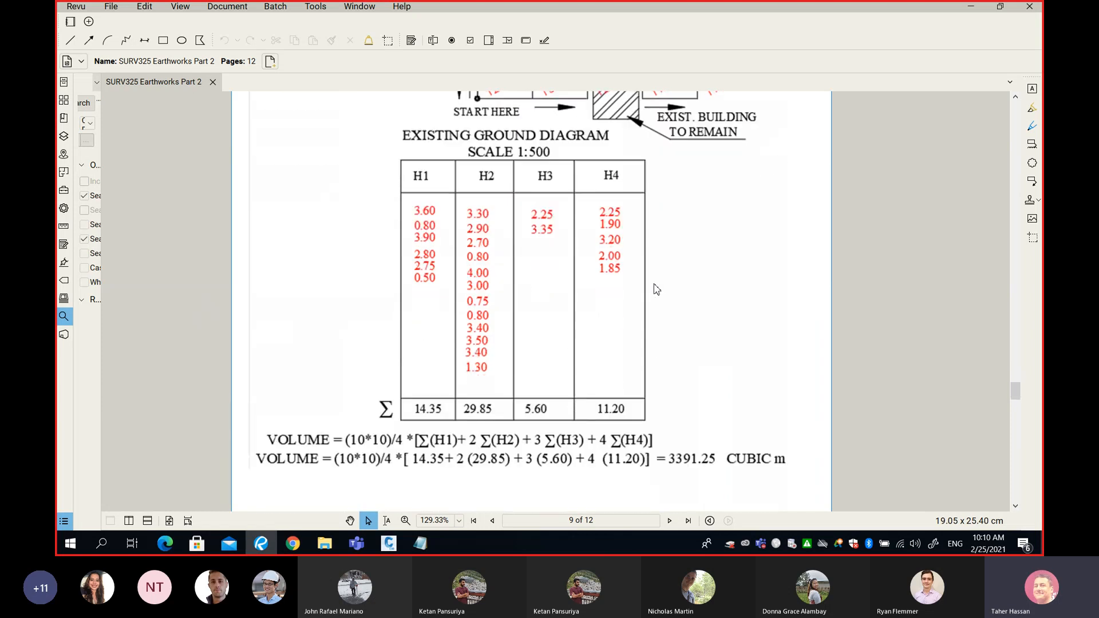
scroll(656, 289, "up", 6)
scroll(656, 289, "down", 6)
scroll(657, 289, "up", 2)
scroll(657, 289, "up", 4)
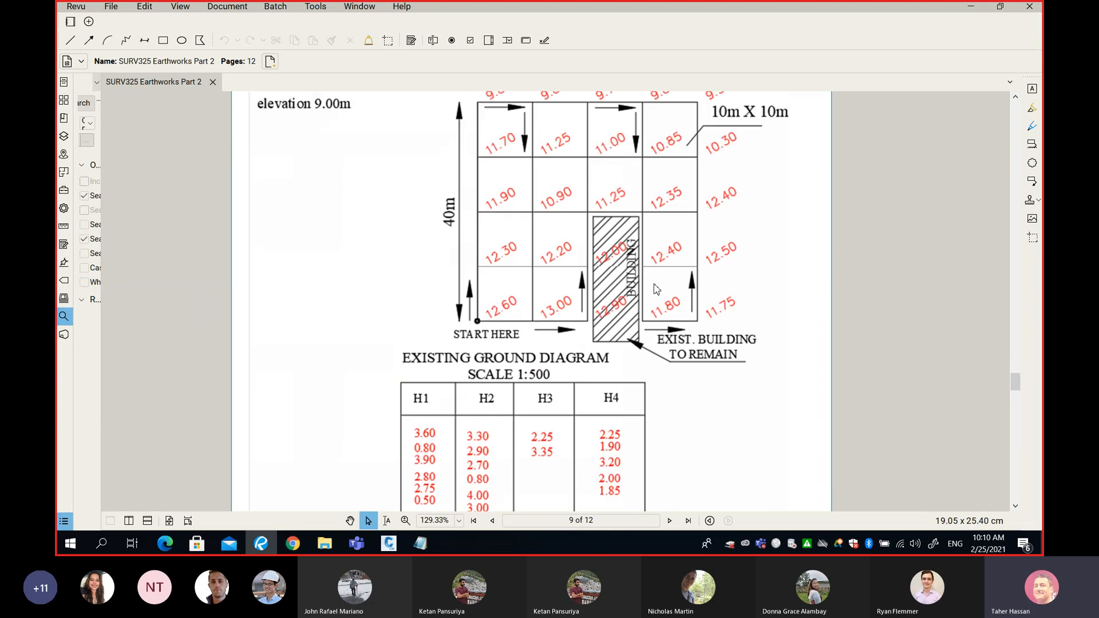
- Minimize the PDF, close Existing Ground.txt and return to Drawing1 in Civil 3D
left_click(972, 12)
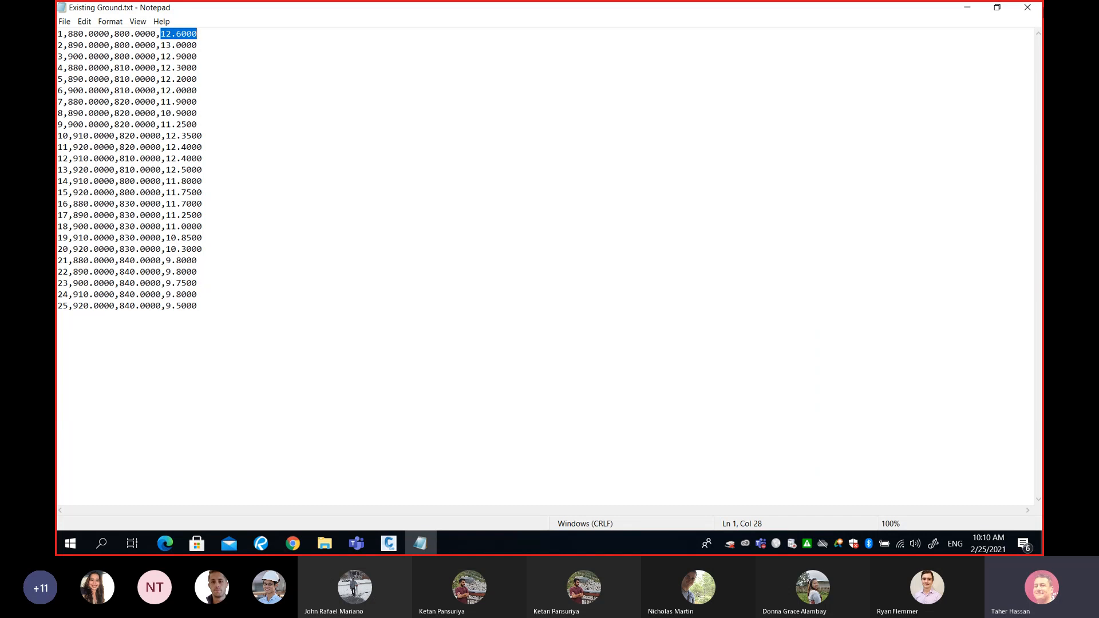
left_click(1027, 8)
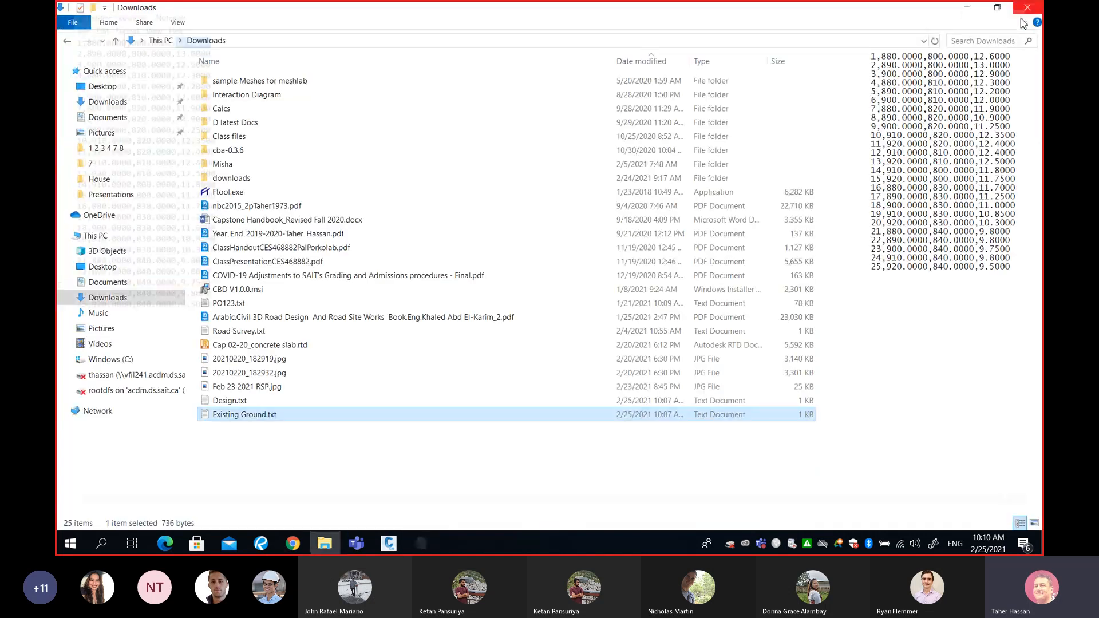
left_click(965, 12)
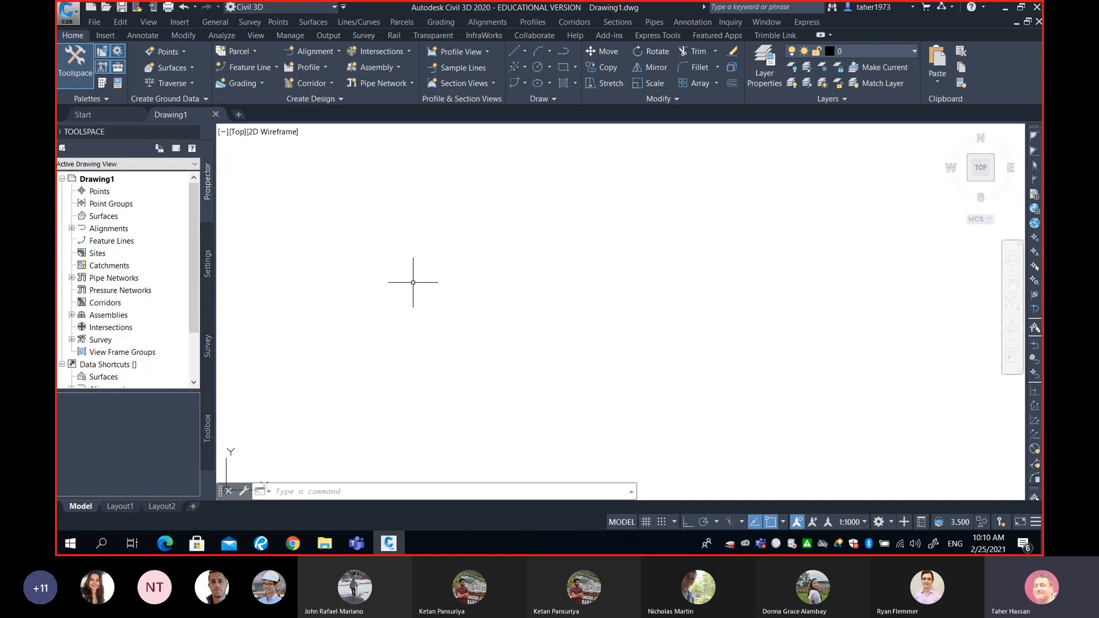
middle_click_drag(414, 282, 514, 232)
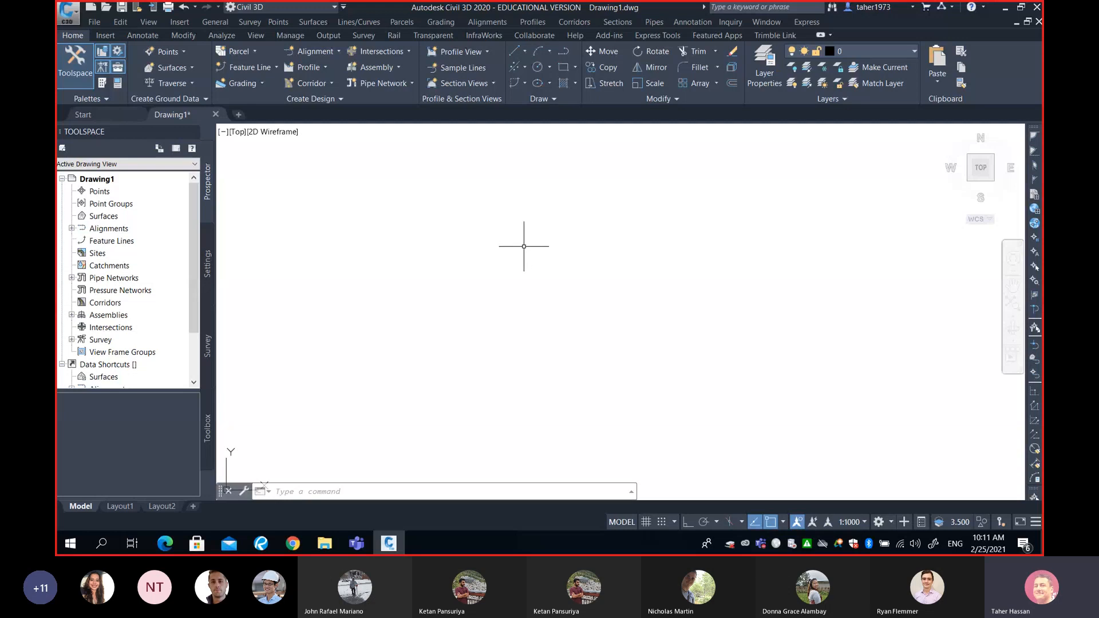
- Start importing points and browse to the Downloads folder in the user's home directory for the source file
left_click(279, 23)
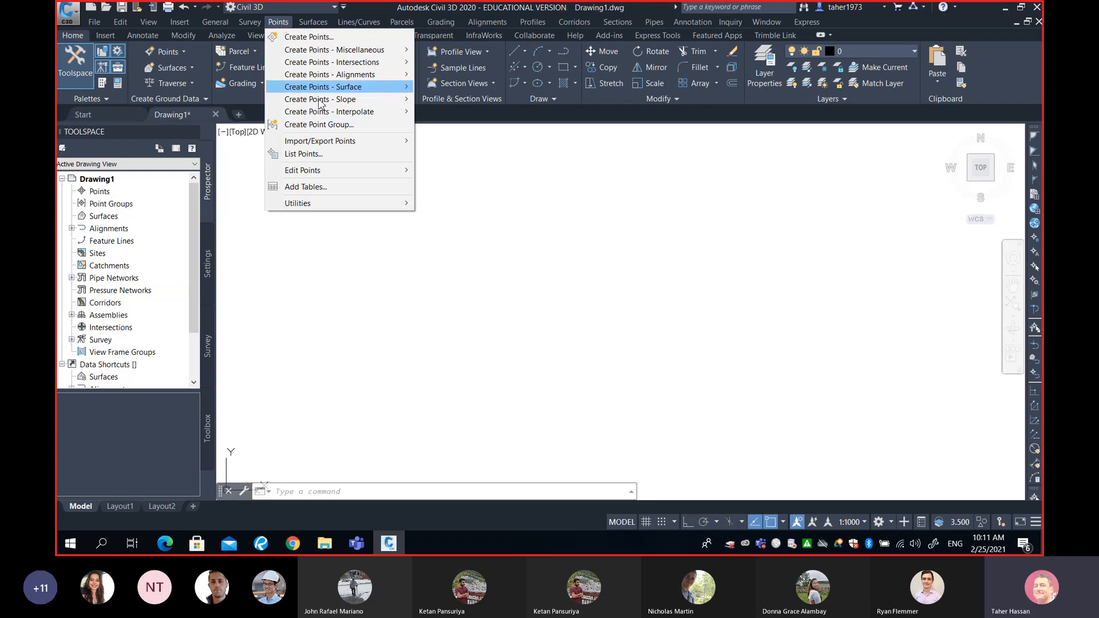
mouse_move(345, 145)
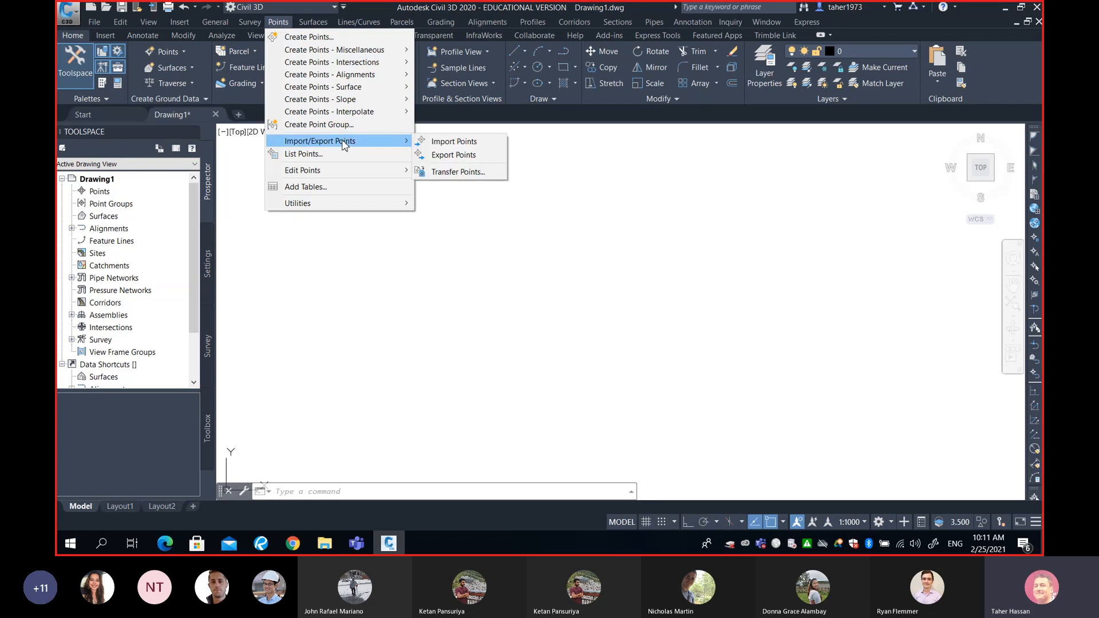
left_click(462, 143)
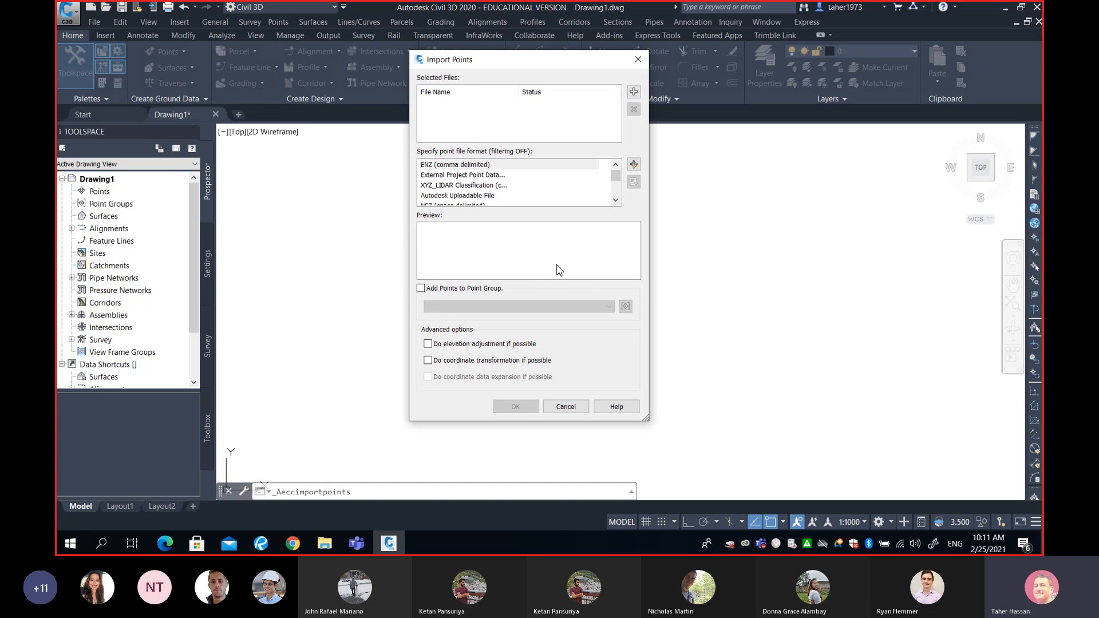
left_click(634, 92)
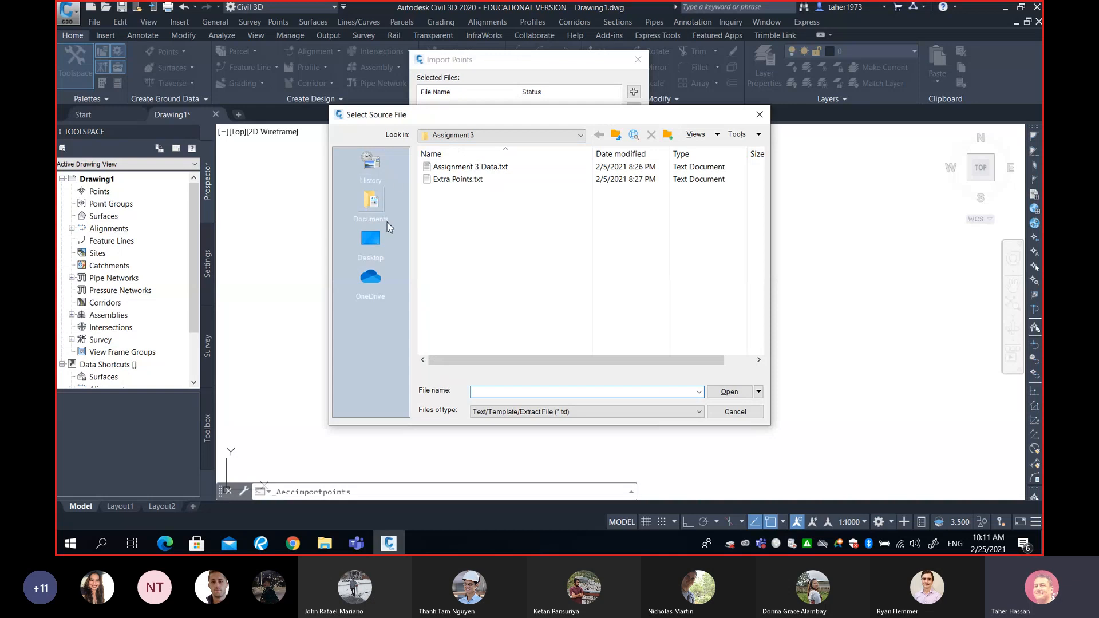
left_click(450, 133)
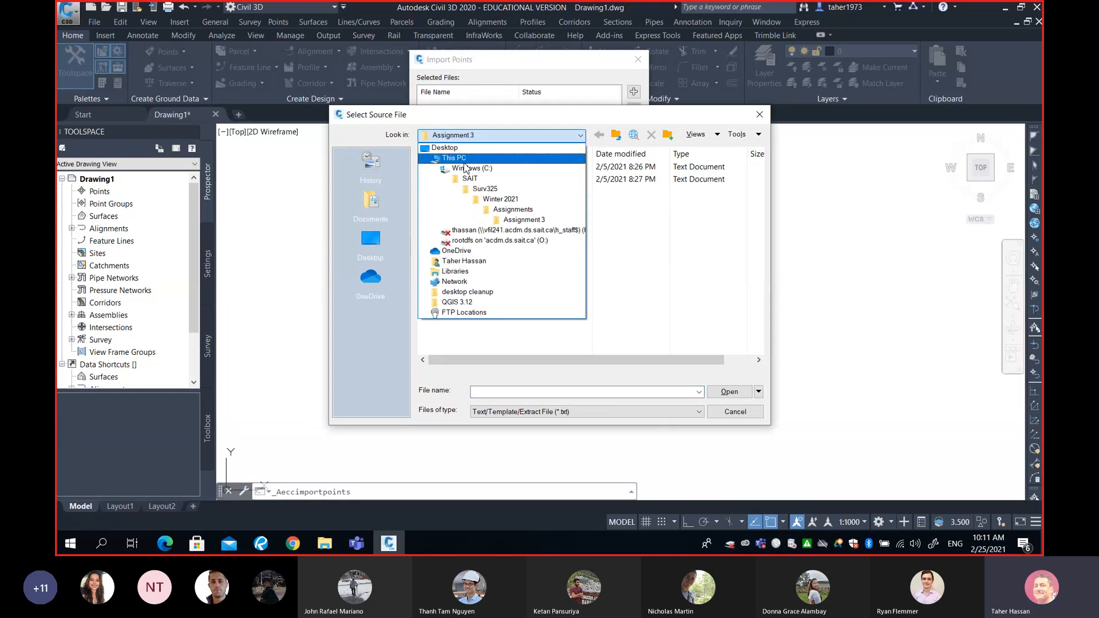
left_click(461, 261)
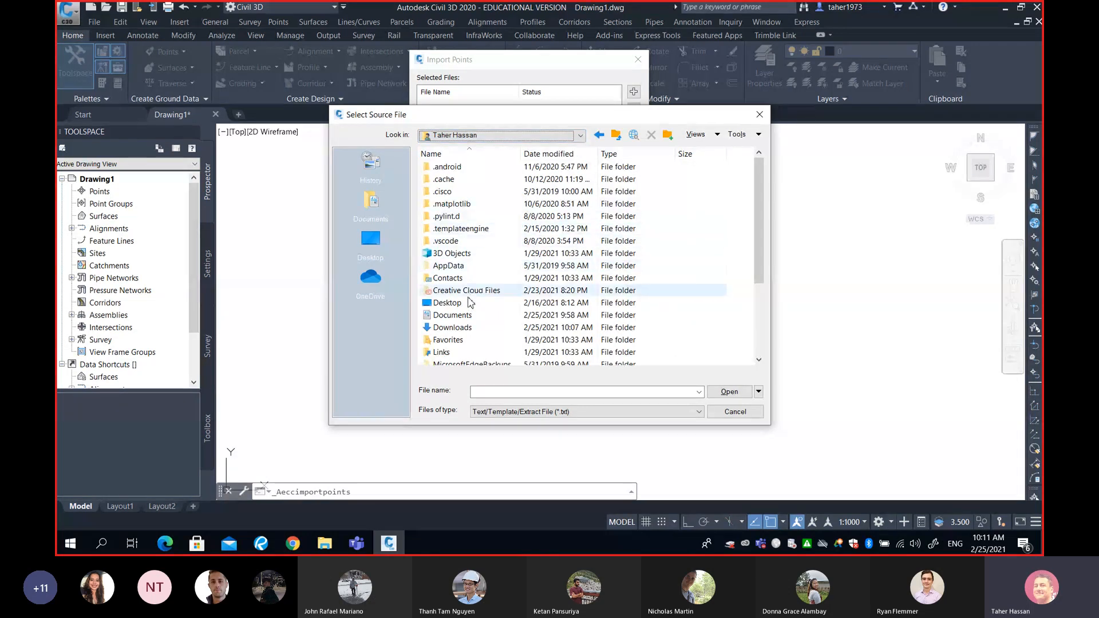
double_click(468, 330)
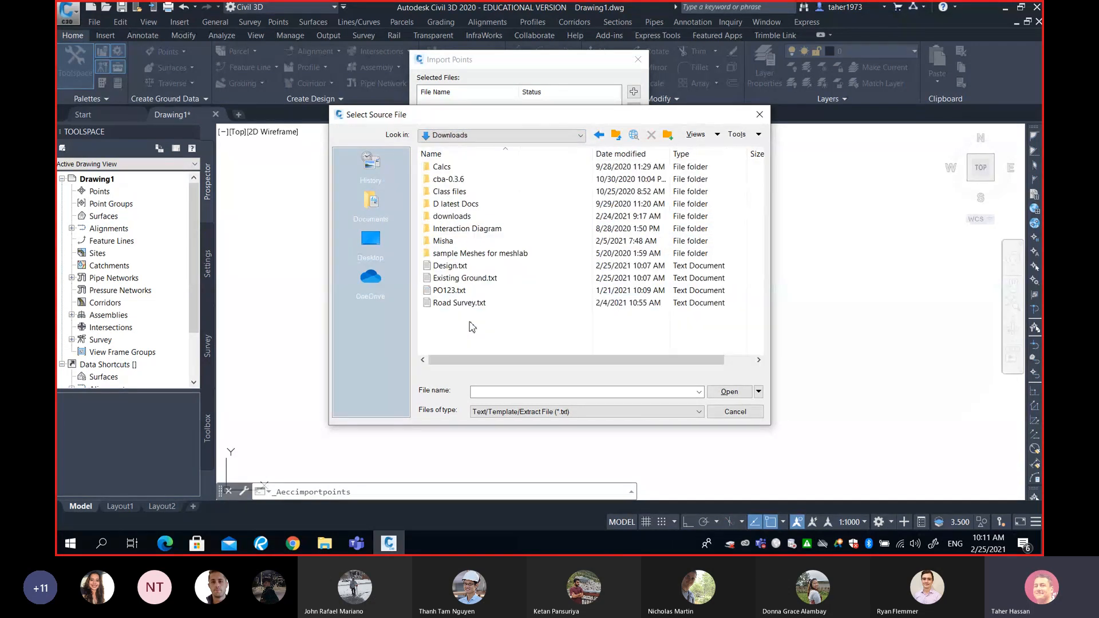
- Add Existing Ground.txt as the point source file and set its format to PENZ (comma delimited)
left_click(470, 280)
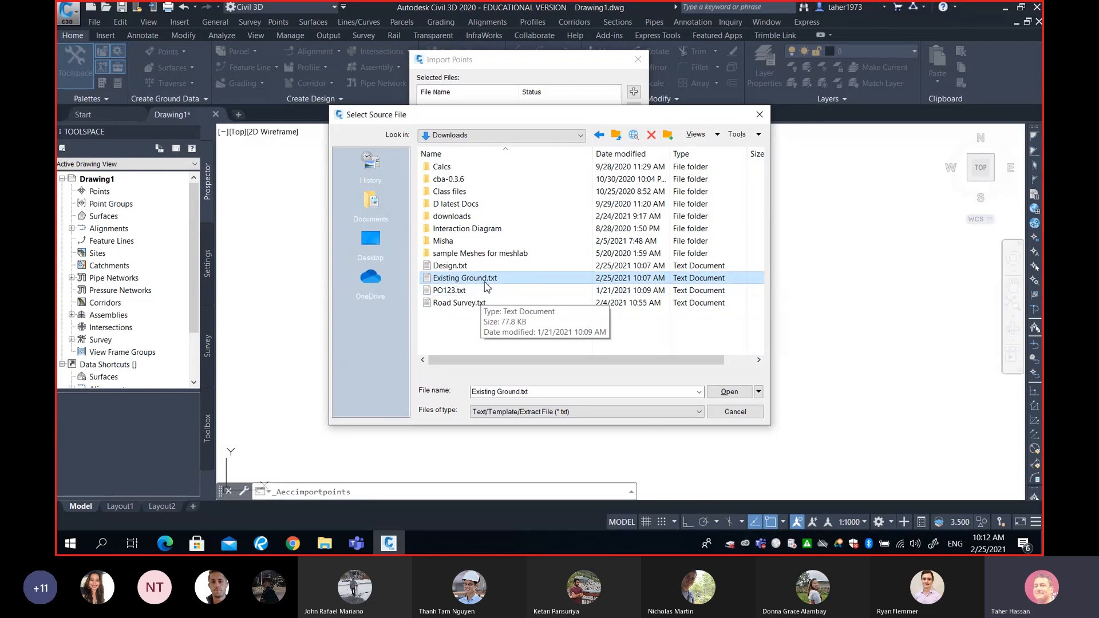
left_click(468, 269)
left_click(465, 279)
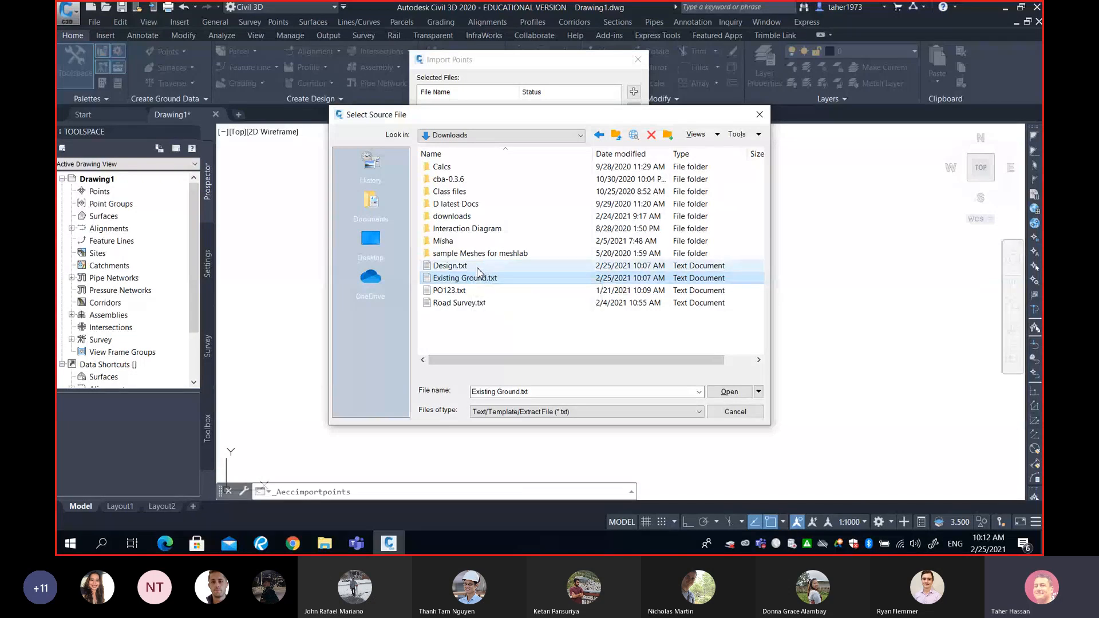
left_click(480, 268)
left_click(482, 281)
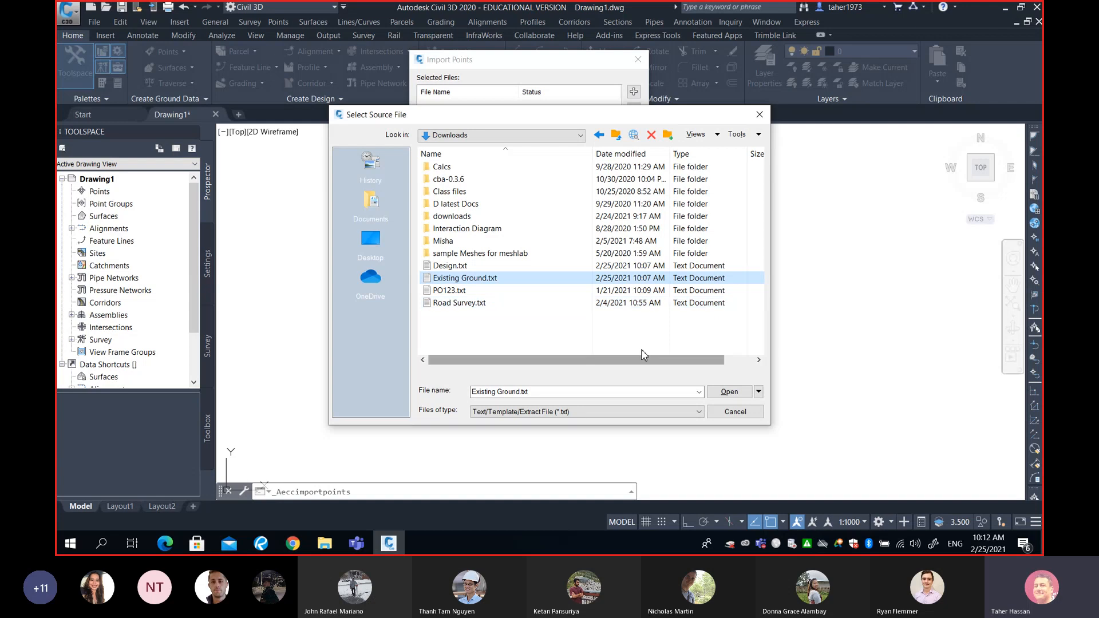
left_click(730, 393)
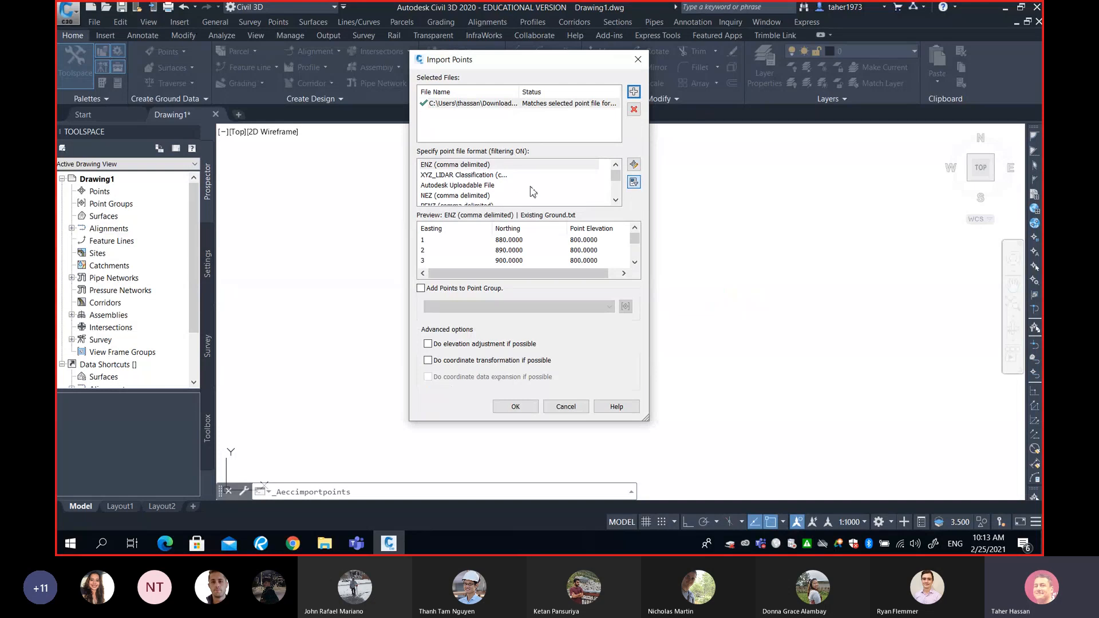
left_click(615, 200)
left_click(615, 199)
left_click(435, 185)
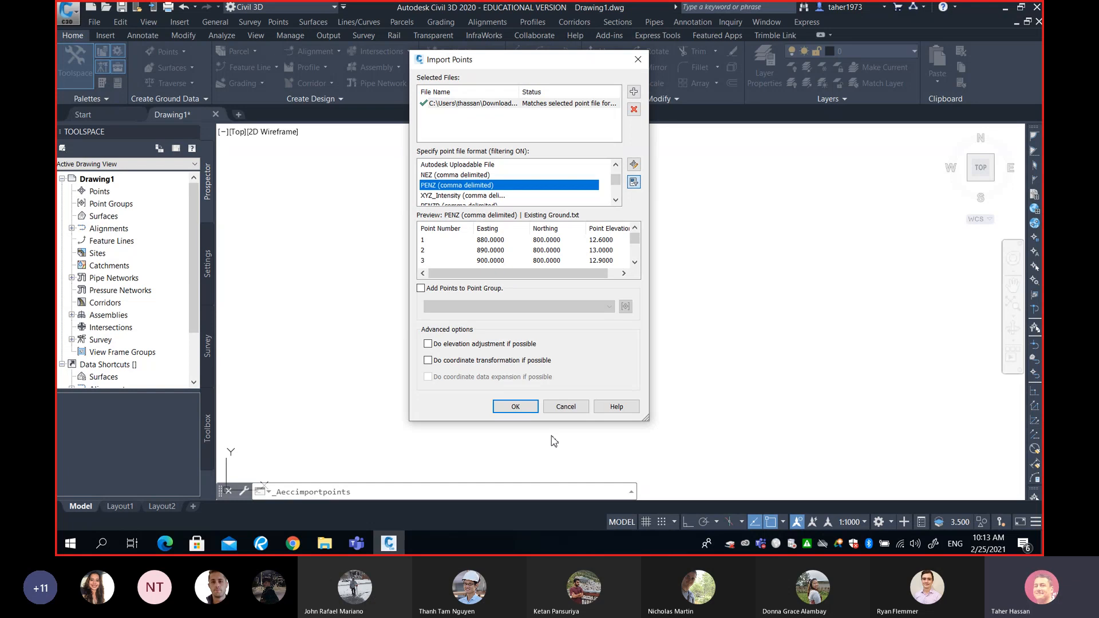
- Assign the points to a new point group named EXISTING and import them into the drawing
left_click(421, 288)
left_click(625, 307)
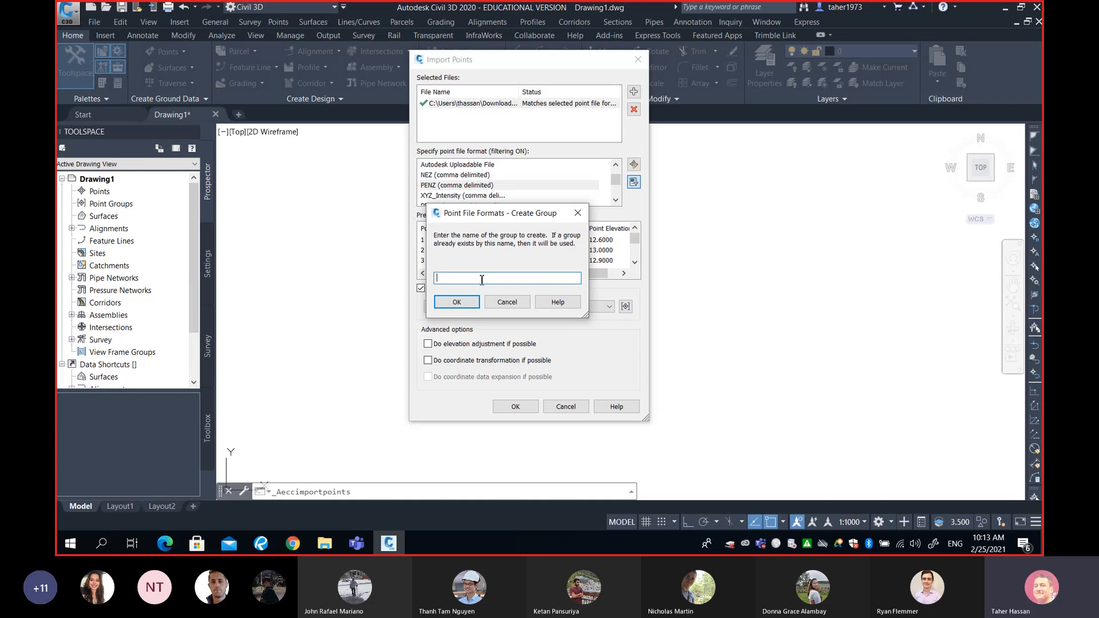
type("EXIT")
key("BackSpace")
type("S")
key("BackSpace")
type("S")
key("BackSpace")
key("BackSpace")
type("XISTING")
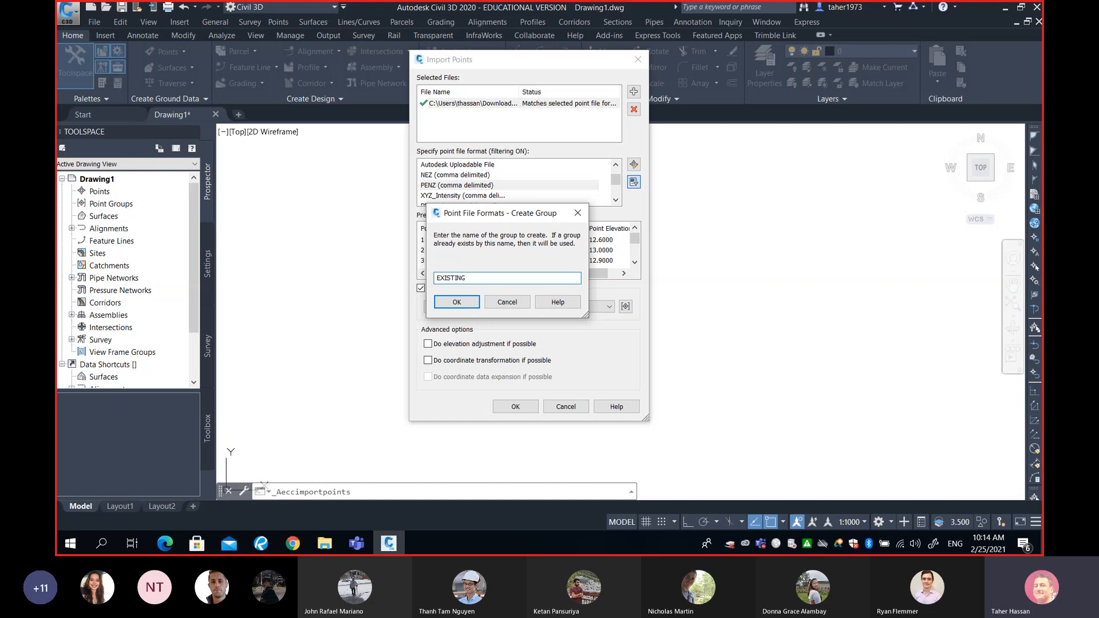
left_click(473, 305)
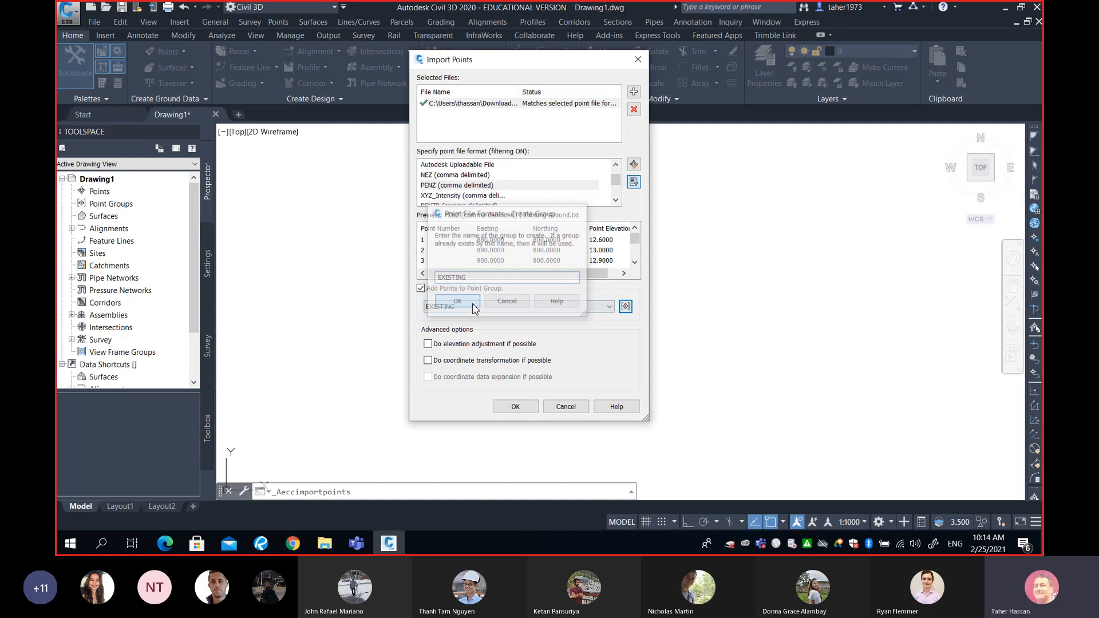
left_click(524, 411)
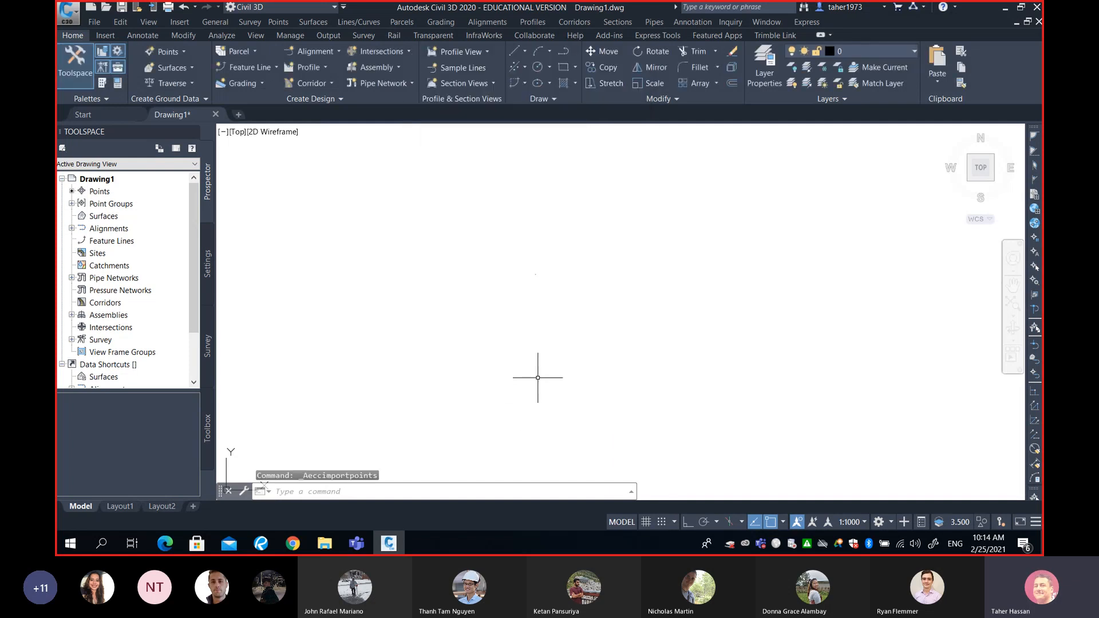
- Set the point label style of the EXISTING point group to Elevation Only
type("z")
key("Return")
type("z")
key("Return")
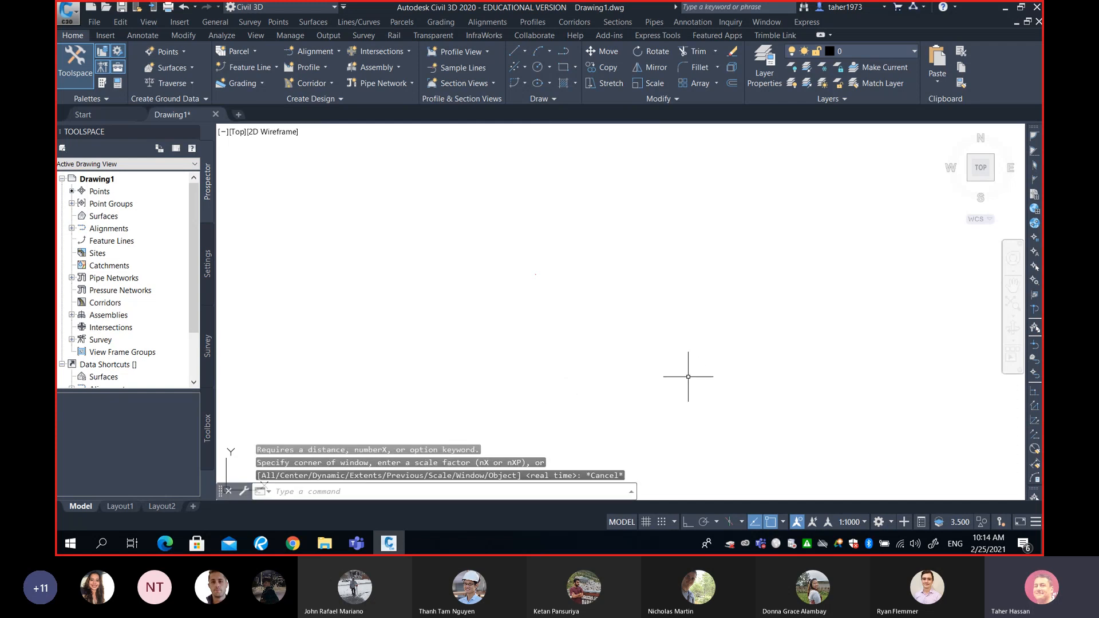
type("e")
key("Return")
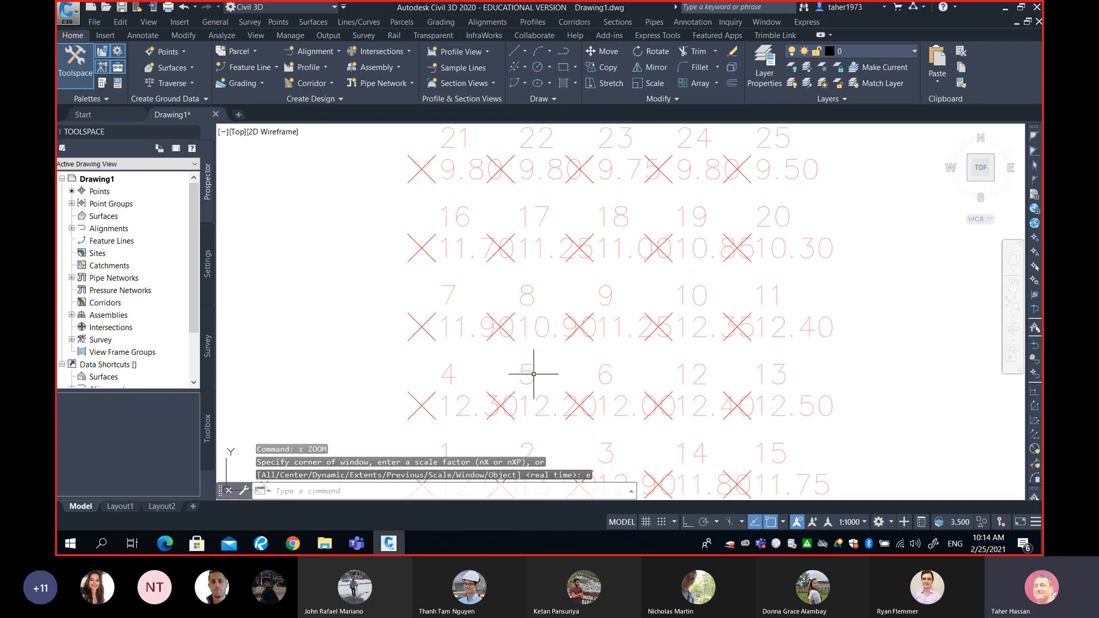
scroll(601, 356, "down", 1)
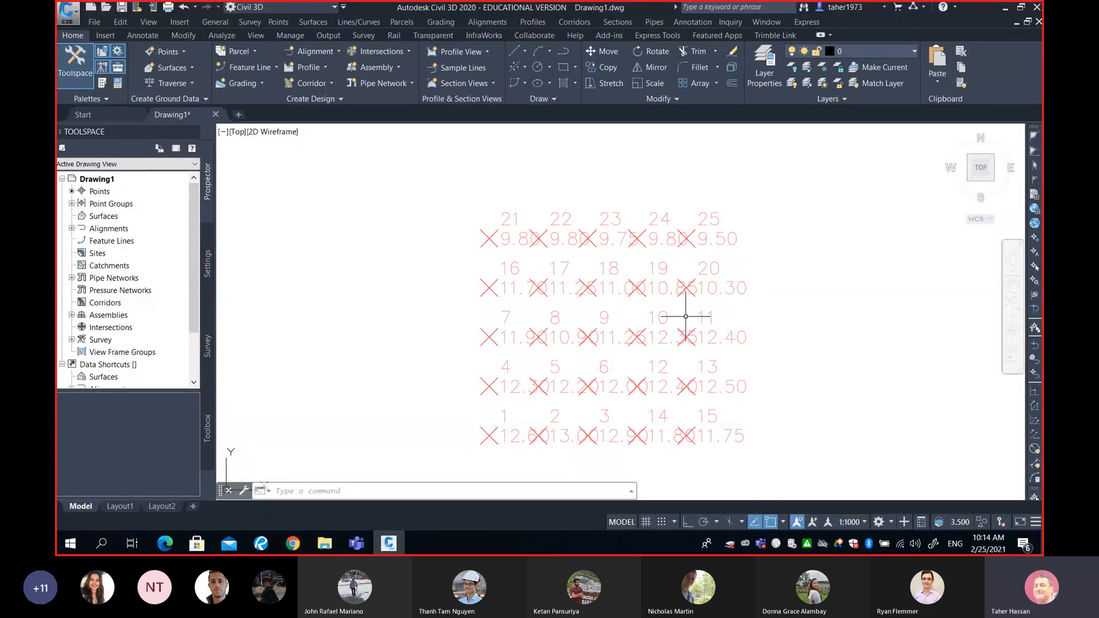
left_click(72, 204)
left_click(117, 217)
right_click(119, 217)
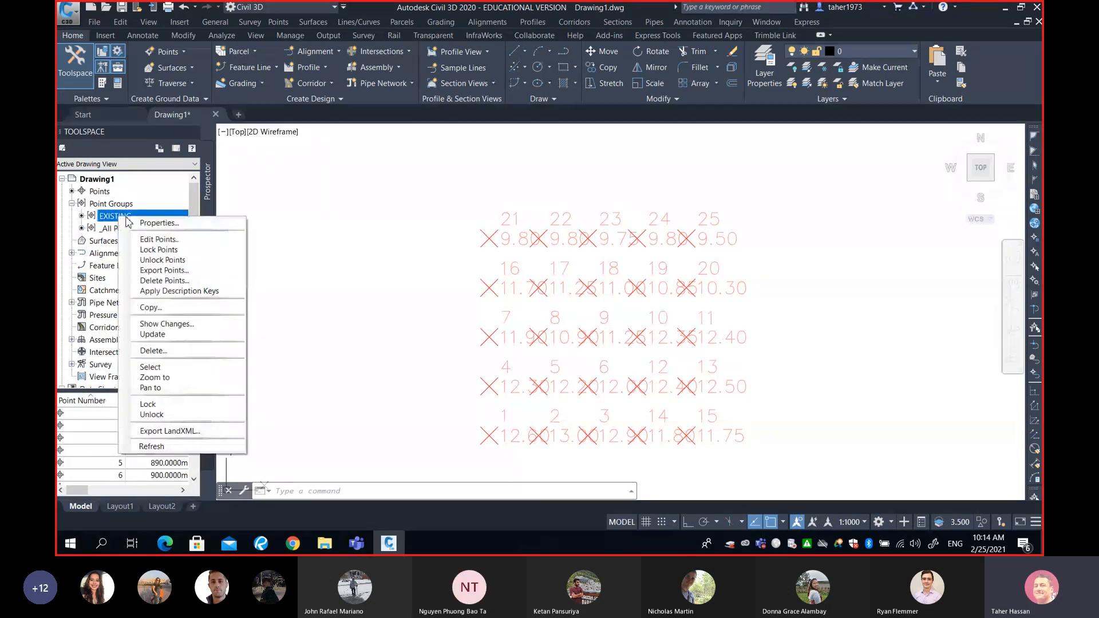
left_click(133, 225)
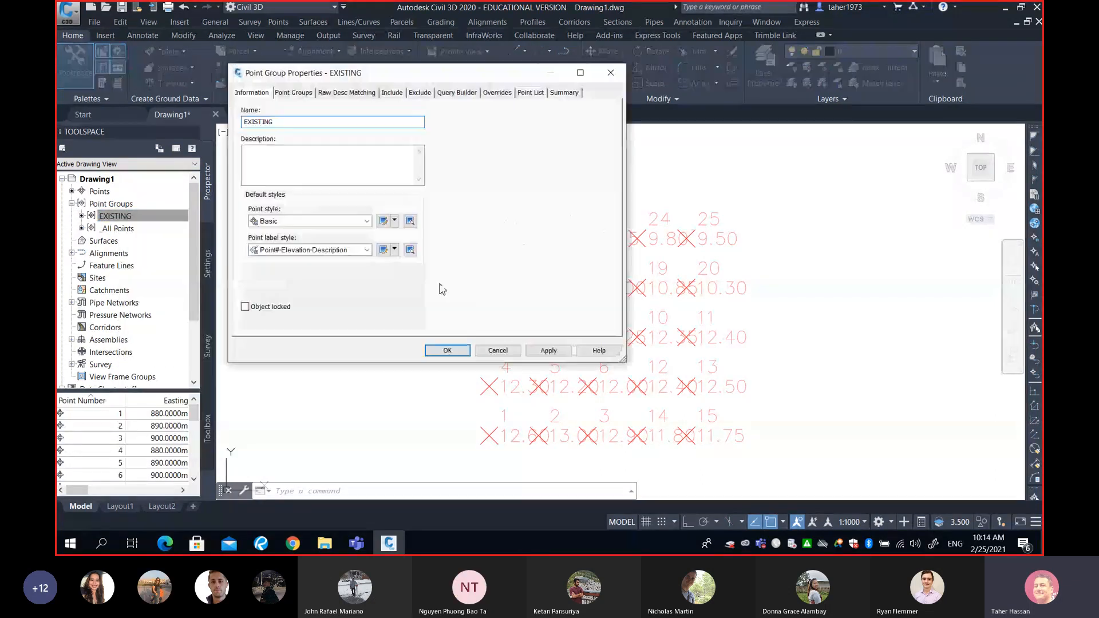
left_click(314, 251)
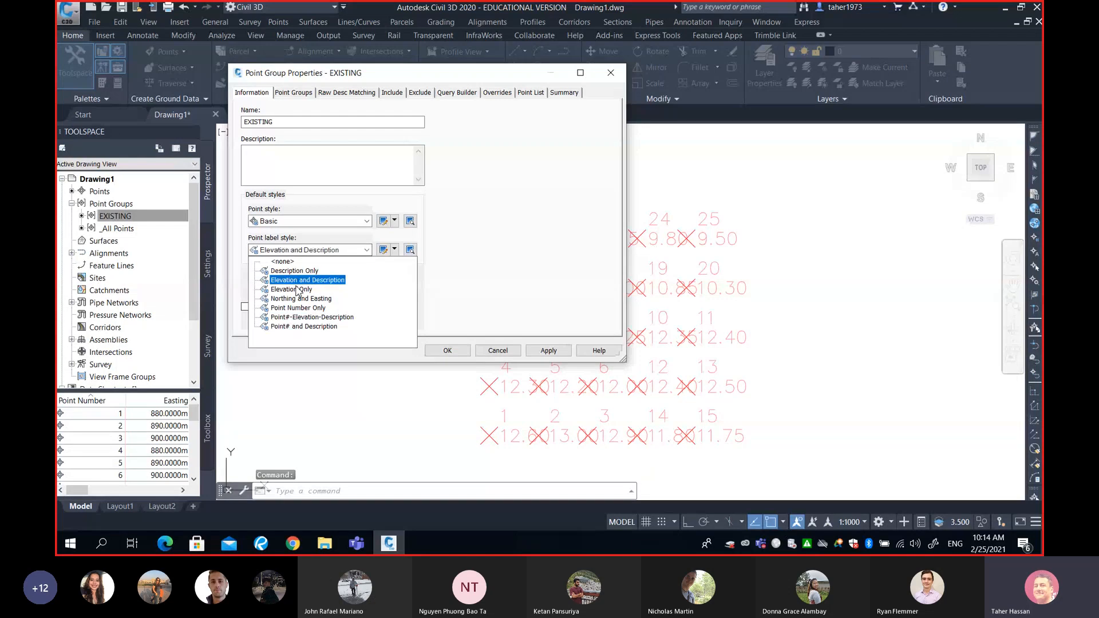
left_click(293, 290)
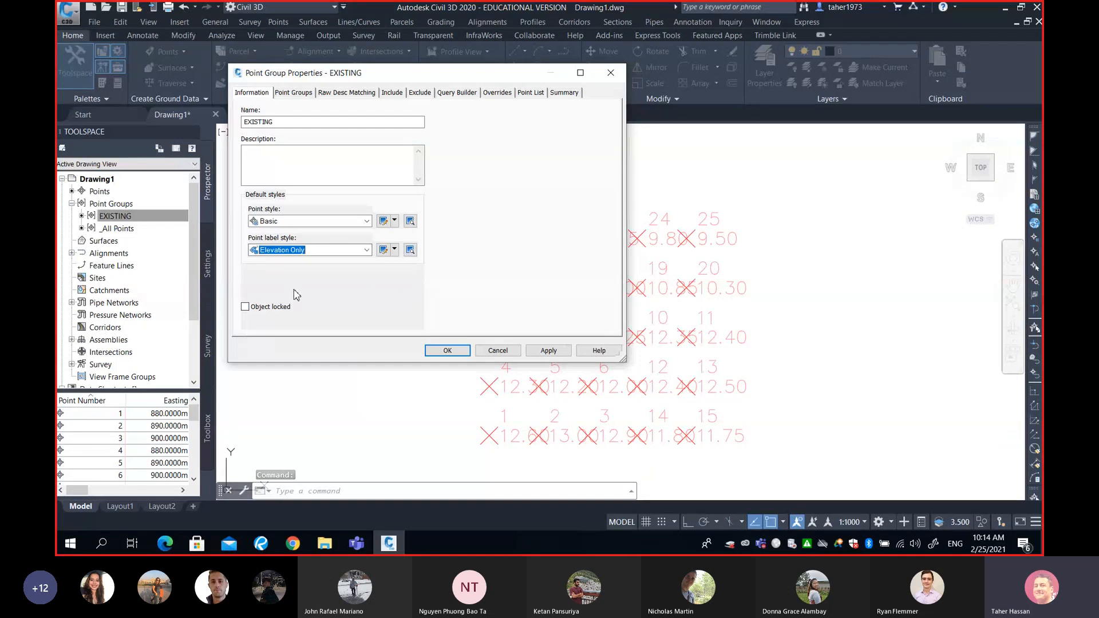
- Edit the group's Basic point style so its custom marker size is 1.00 mm at drawing scale
left_click(395, 221)
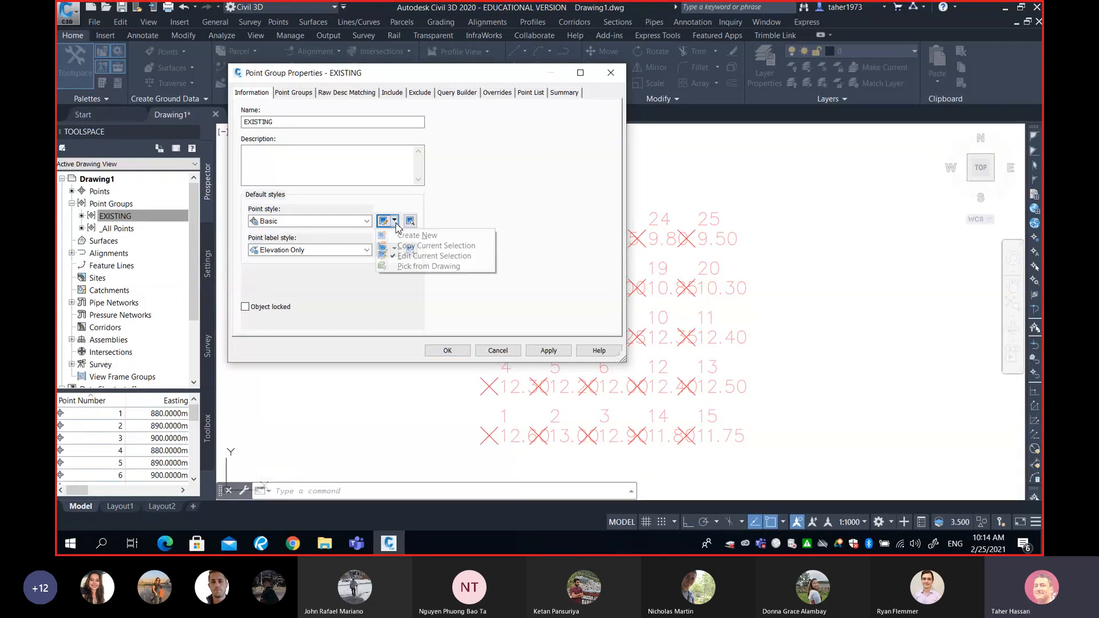
left_click(418, 253)
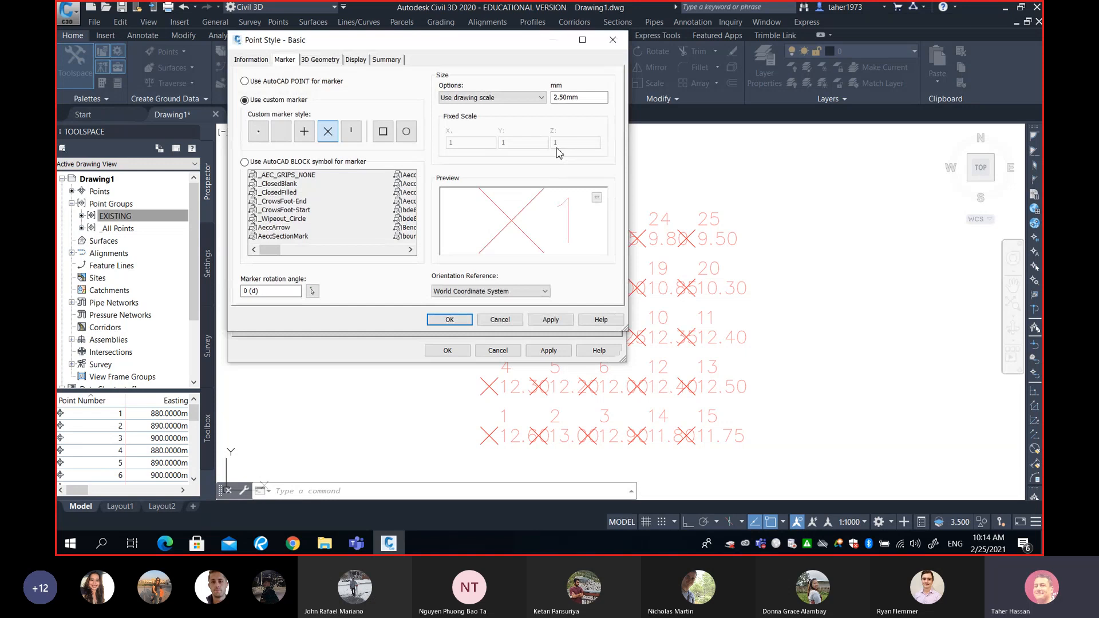
left_click(449, 319)
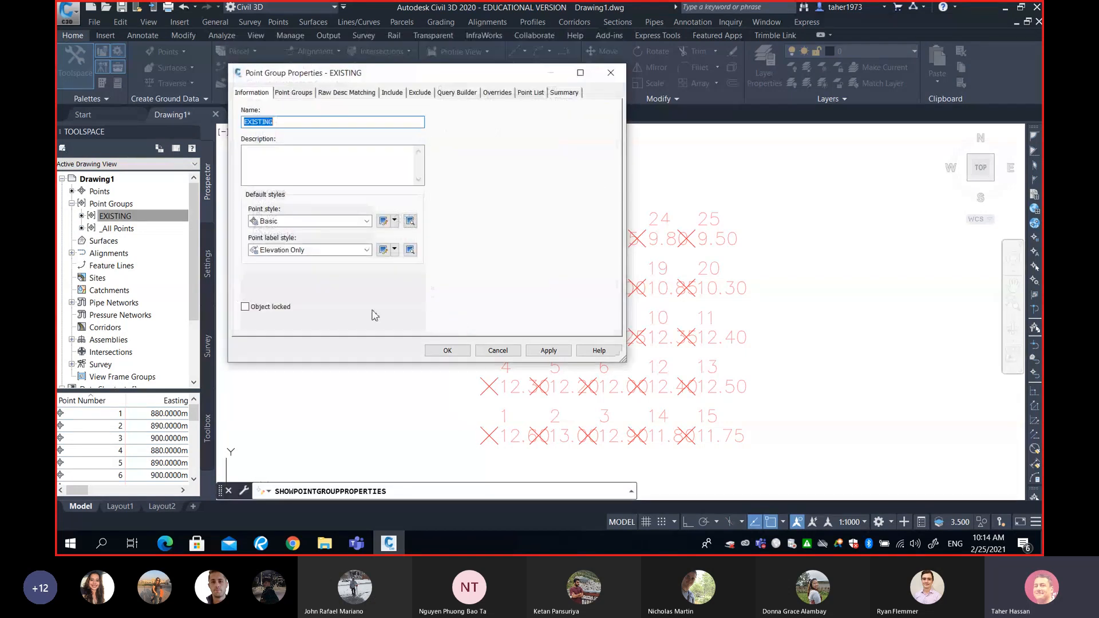
- Set the Elevation Only label's text height to 1 mm and accept the EXISTING point group properties
left_click(394, 251)
left_click(434, 295)
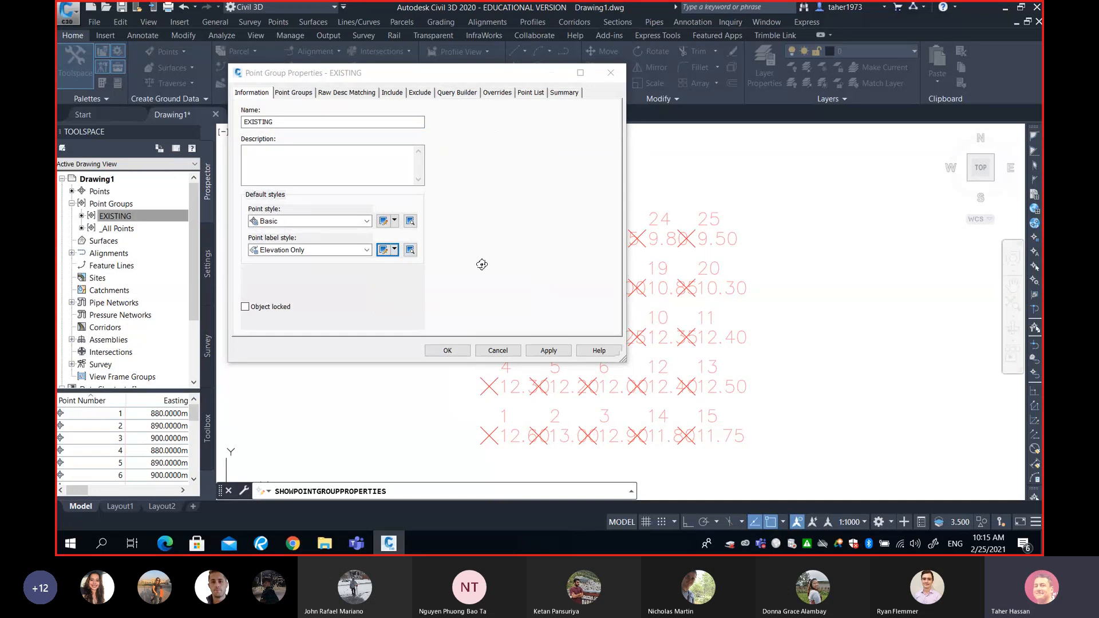
left_click(392, 261)
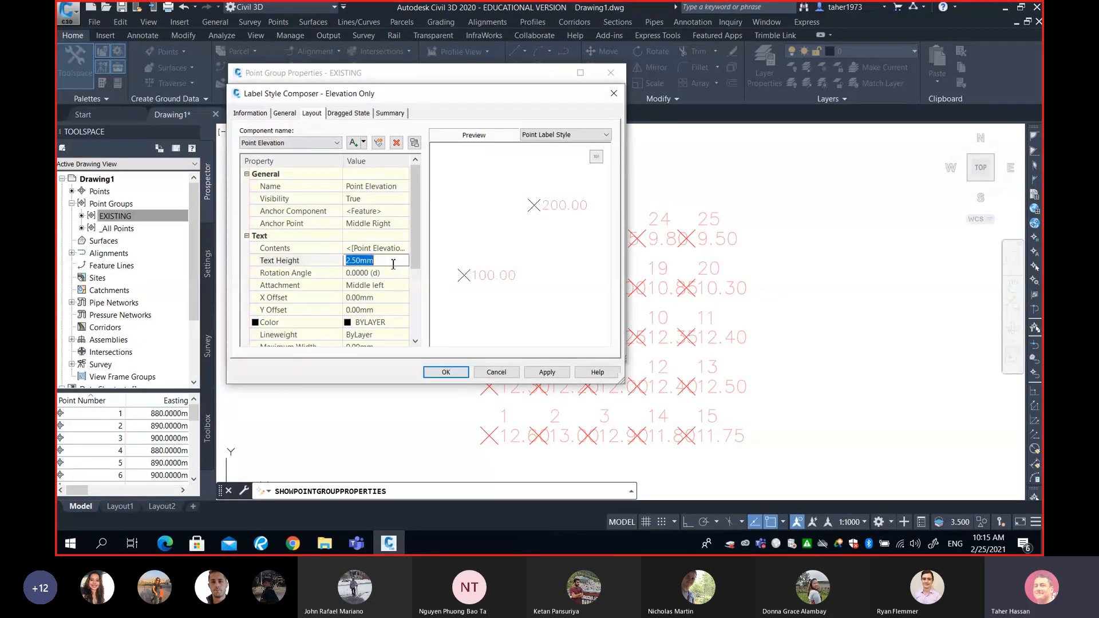
type("1")
left_click(446, 372)
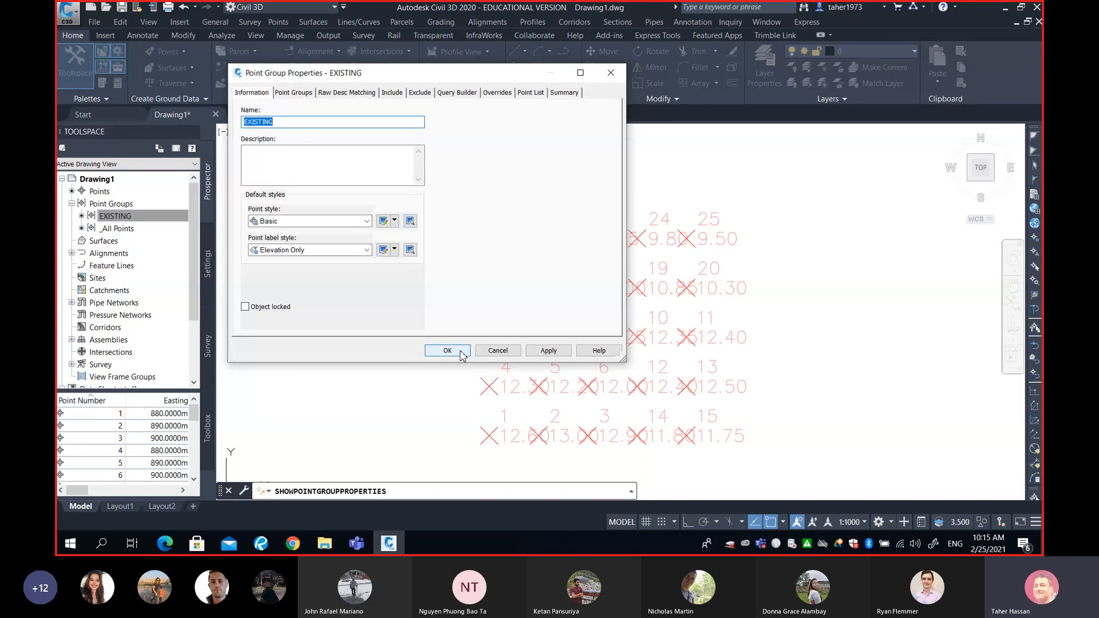
left_click(462, 353)
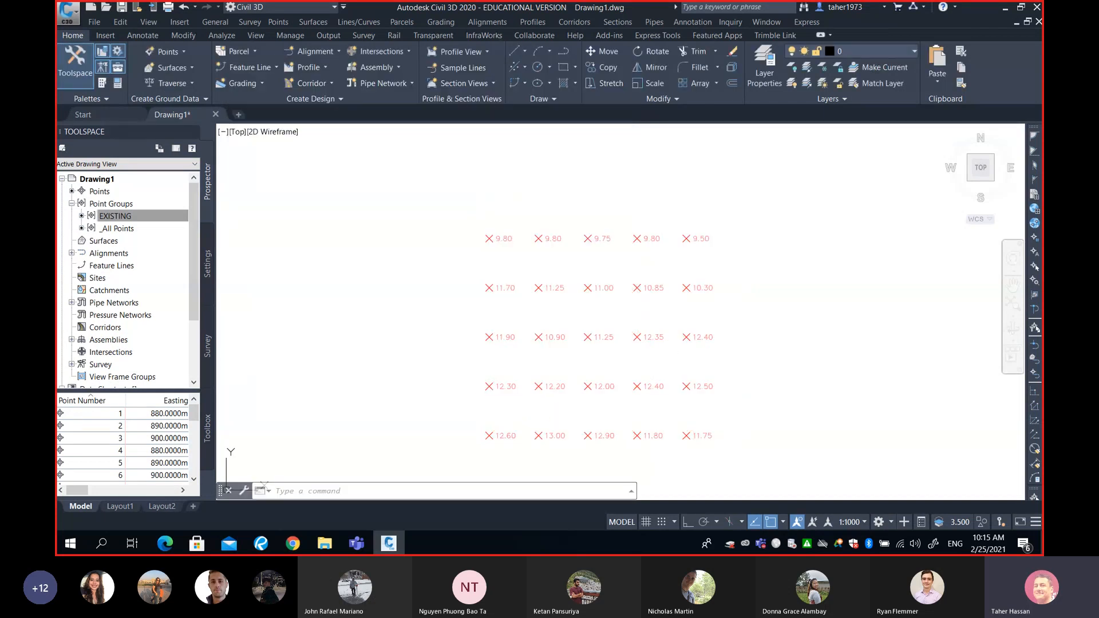
- Switch to the SURV325 Earthworks Part 2 PDF in Revu and place it beside the drawing to compare the grid elevations with the imported points
mouse_move(622, 369)
middle_mouse_down()
mouse_move(804, 356)
mouse_move(730, 361)
middle_mouse_up()
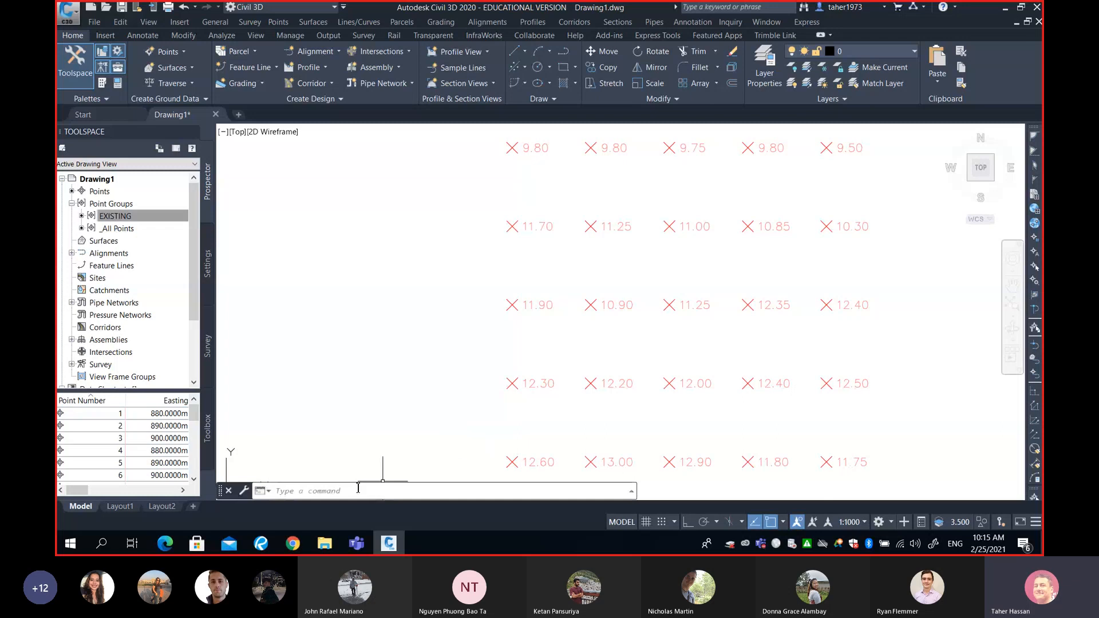
left_click(263, 547)
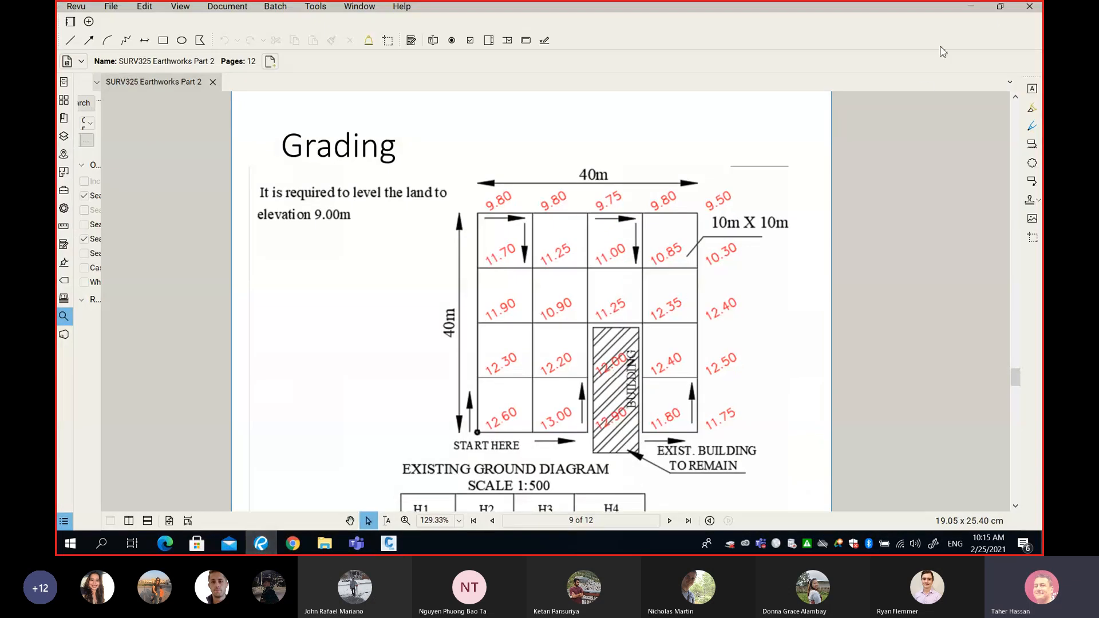
left_click(1001, 7)
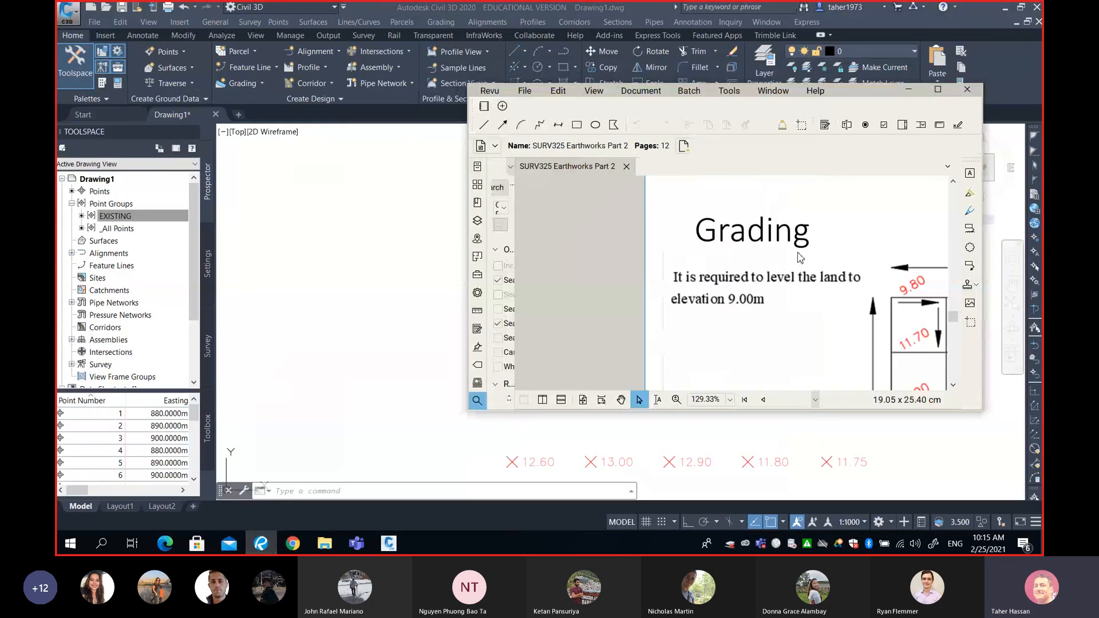
middle_click_drag(797, 256, 591, 233)
middle_click_drag(797, 345, 669, 288)
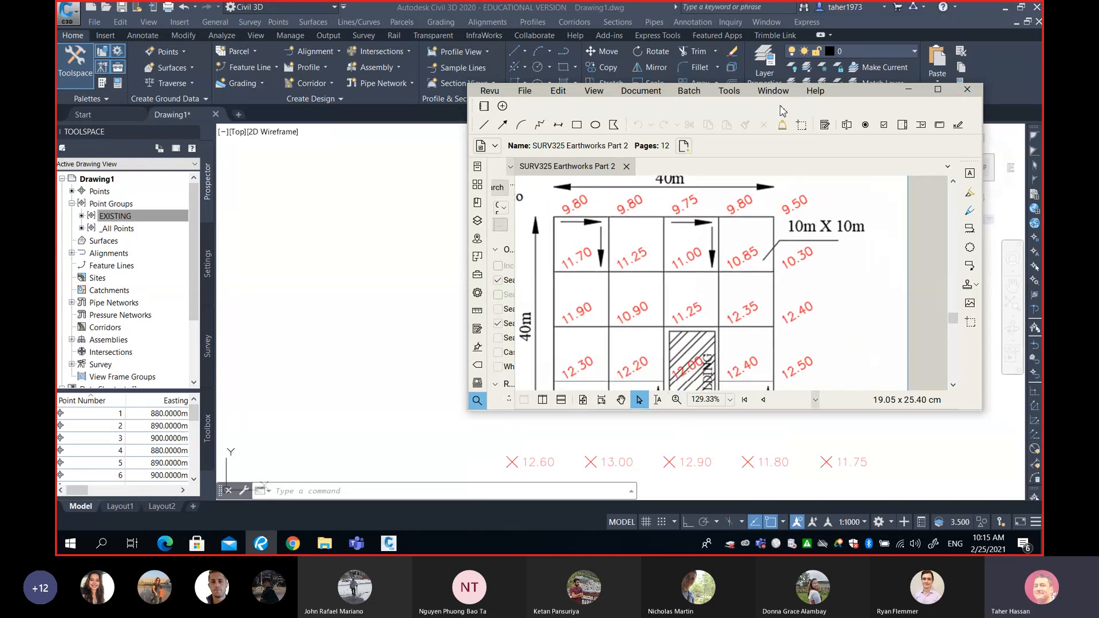
mouse_move(839, 98)
left_mouse_down()
mouse_move(789, 112)
mouse_move(458, 93)
mouse_move(401, 83)
mouse_move(390, 78)
mouse_move(400, 70)
mouse_move(426, 75)
mouse_move(395, 61)
left_mouse_up()
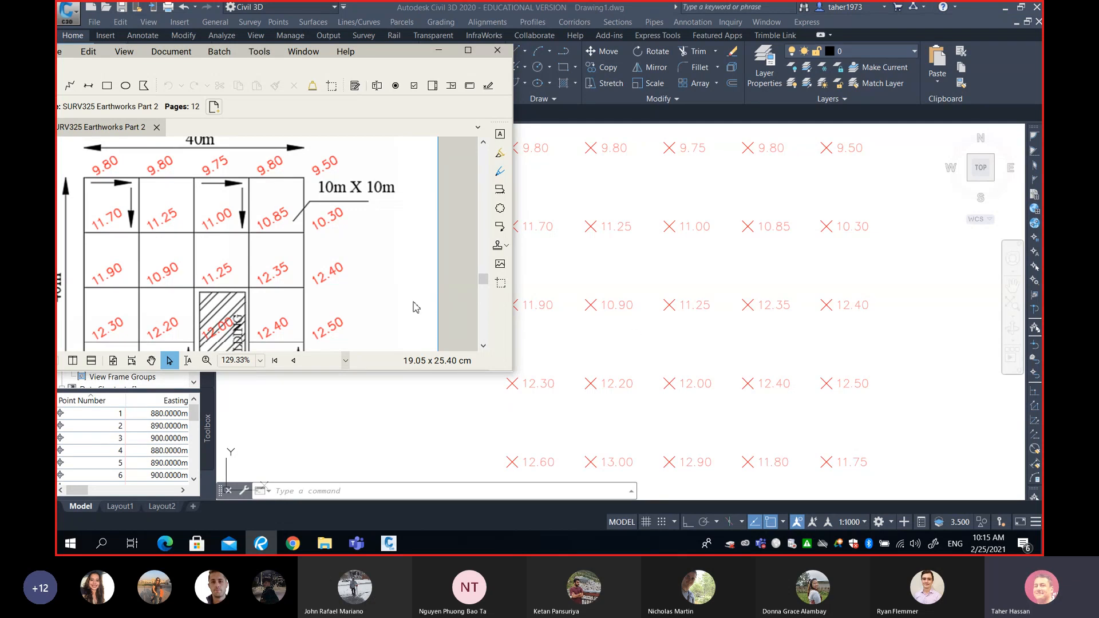
- Examine the volume calculation below the existing ground diagram, and minimize the PDF to return to Civil 3D
scroll(372, 265, "down", 10)
scroll(372, 265, "down", 2)
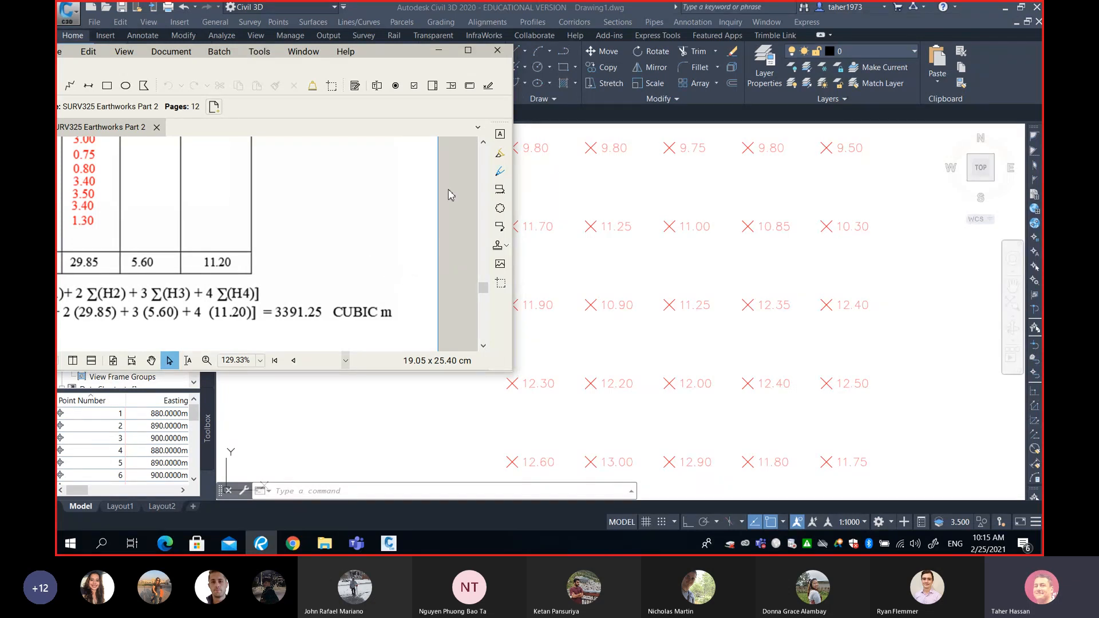
left_click(439, 51)
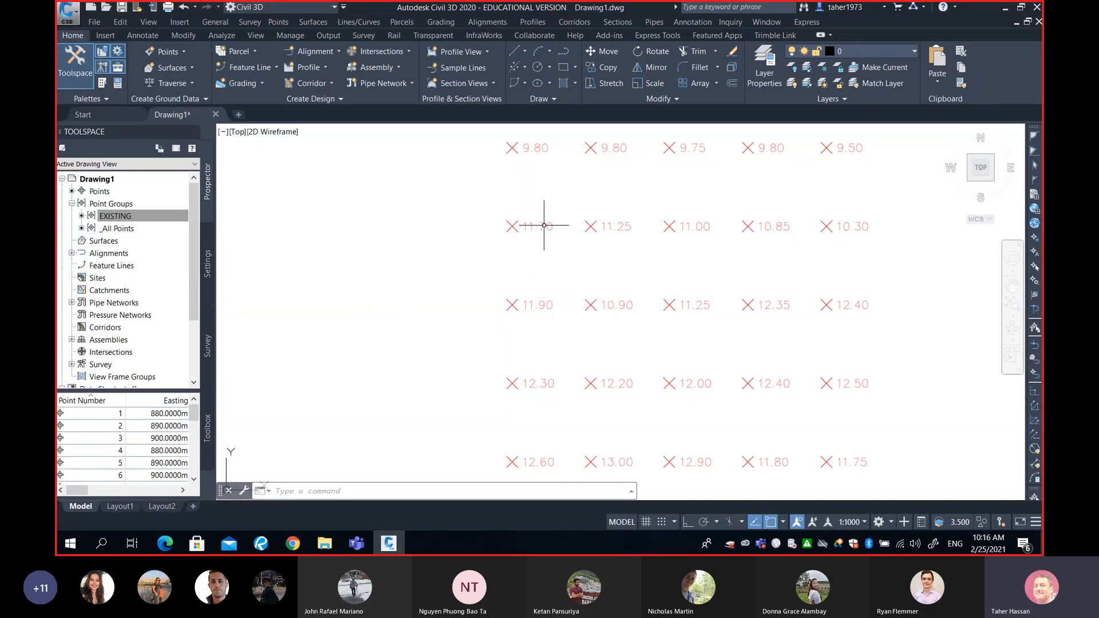
- Start another point import with Design.txt from Downloads as the source file and PENZ (comma delimited) as its format
left_click(285, 24)
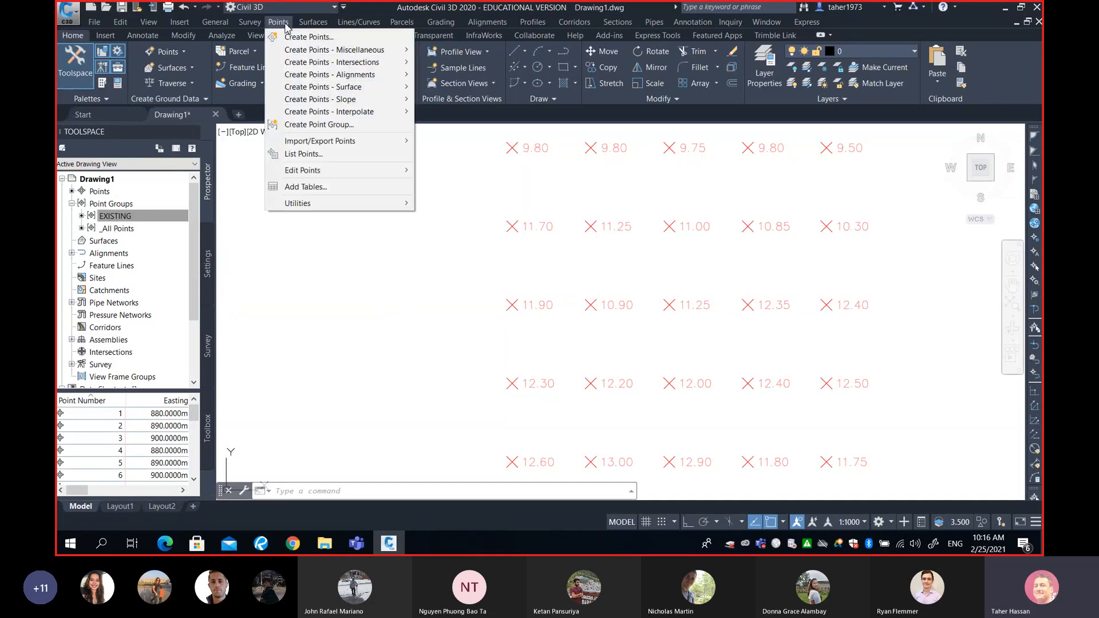
mouse_move(367, 142)
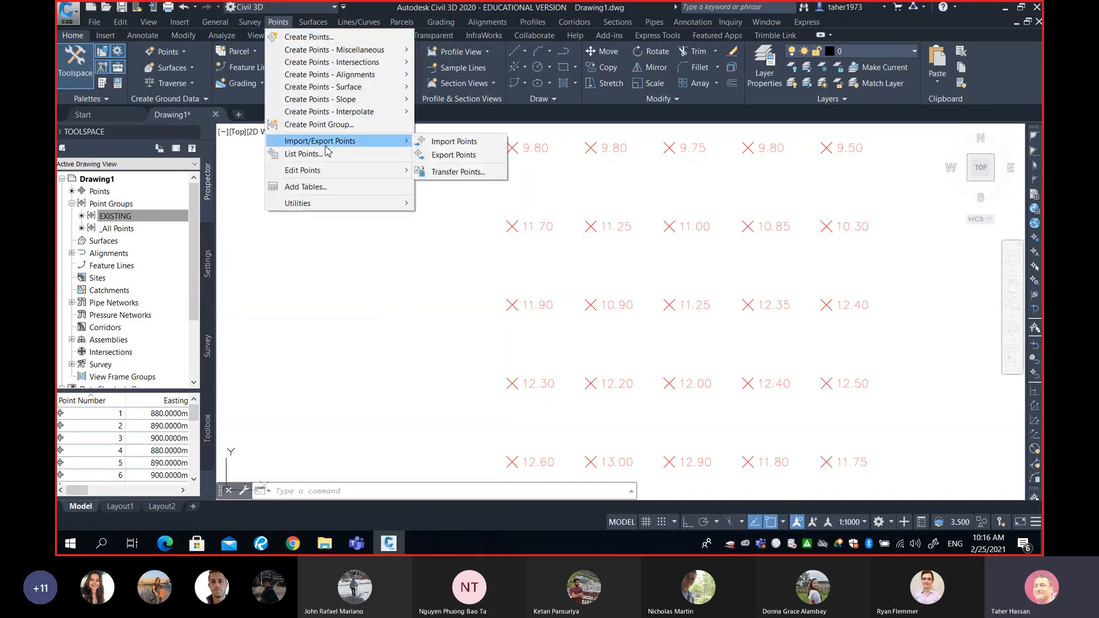
left_click(435, 143)
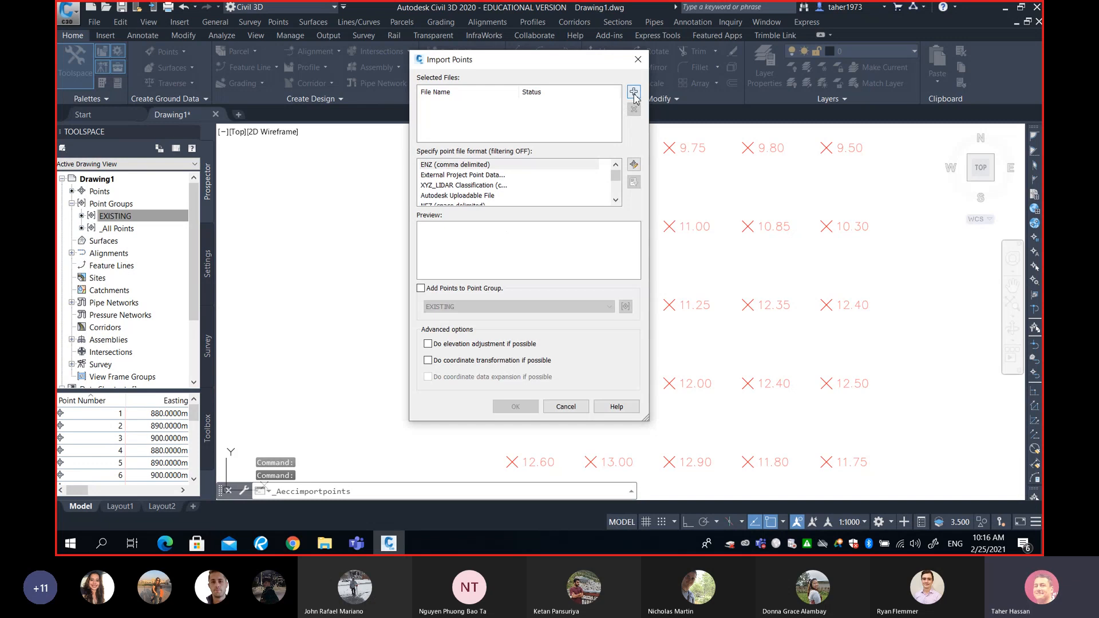
left_click(634, 92)
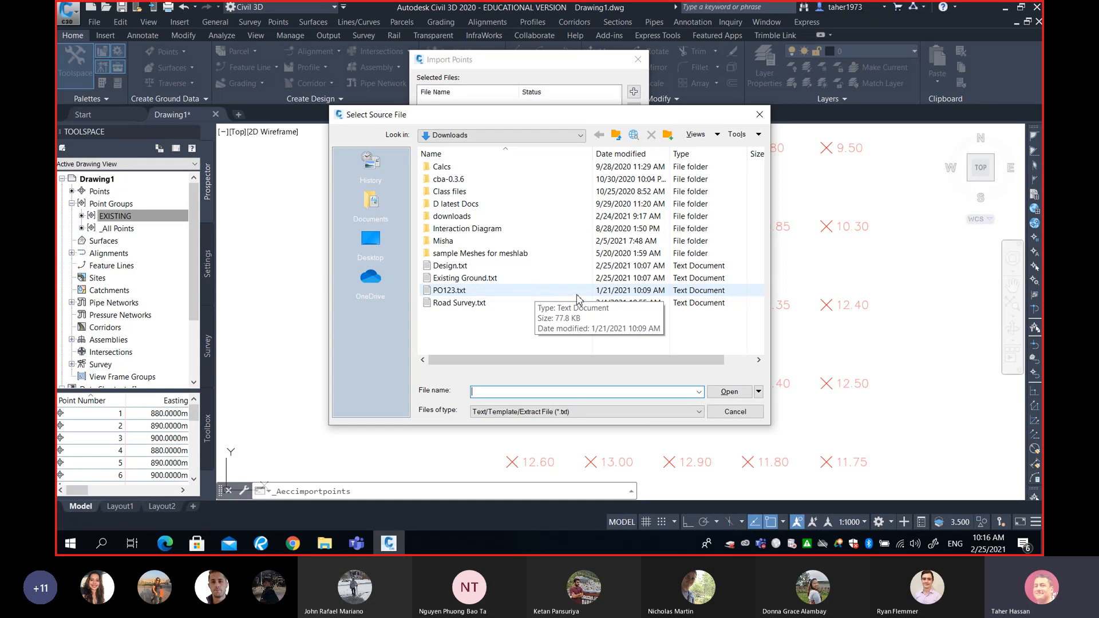
left_click(488, 266)
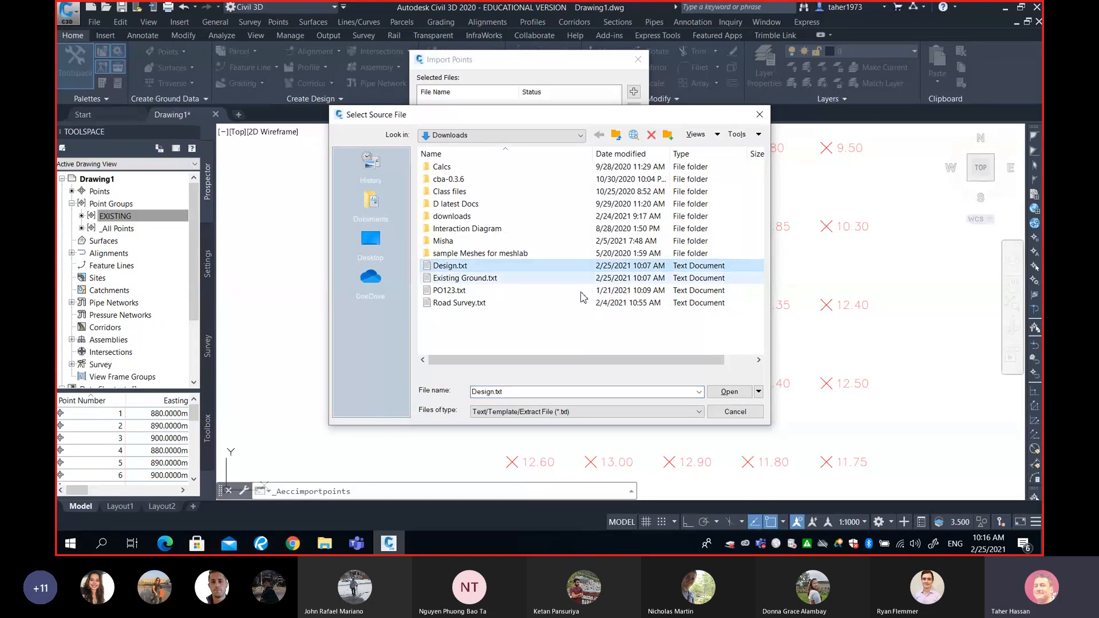
left_click(729, 392)
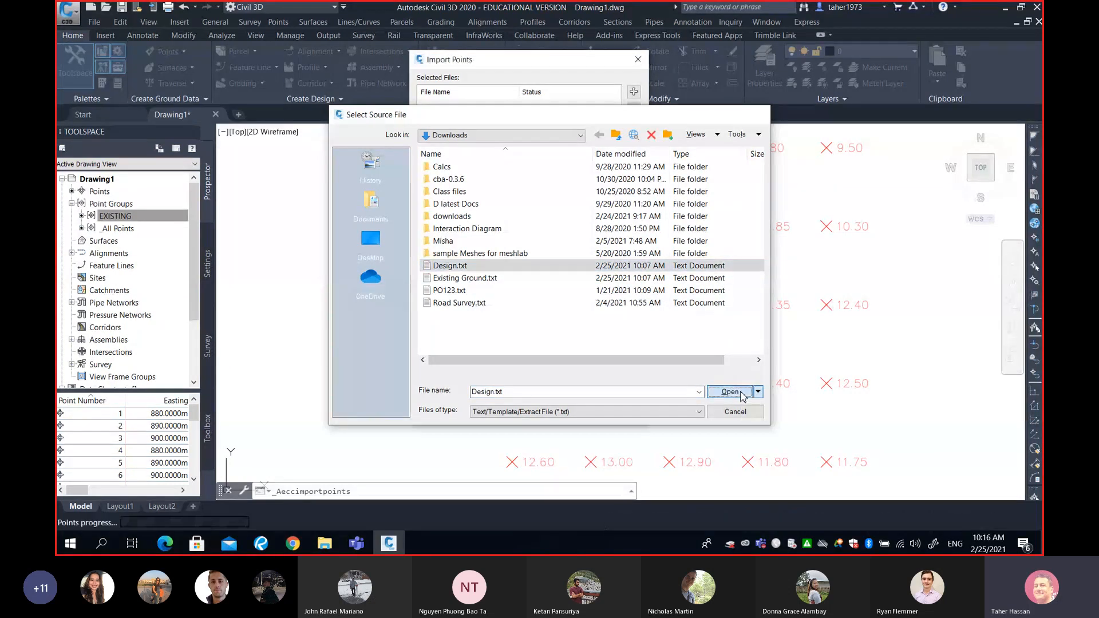
left_click(464, 179)
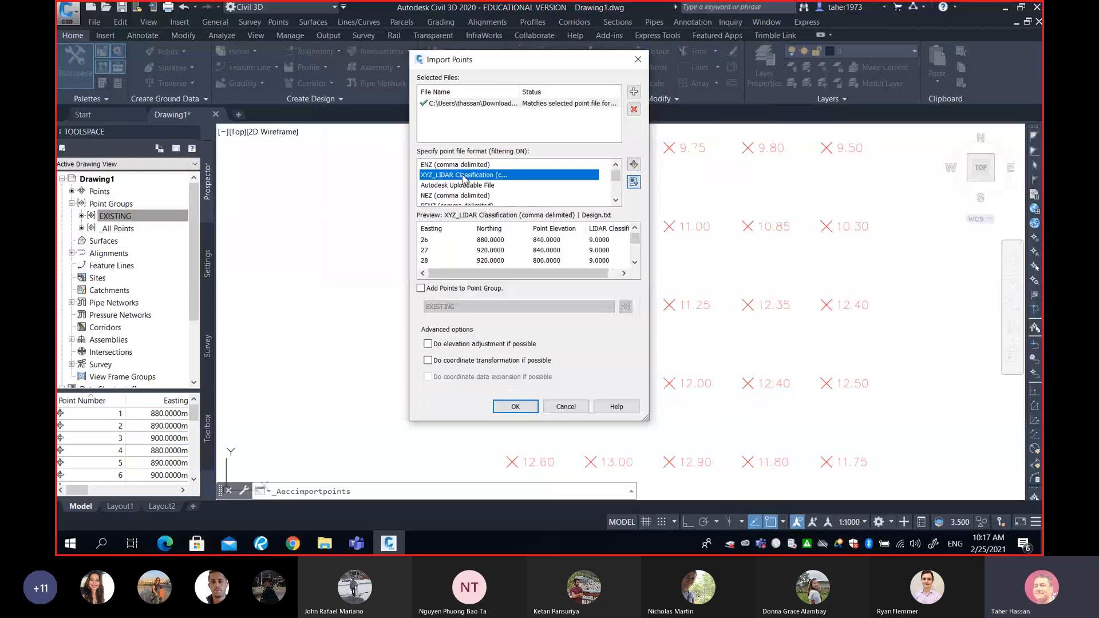
key("p")
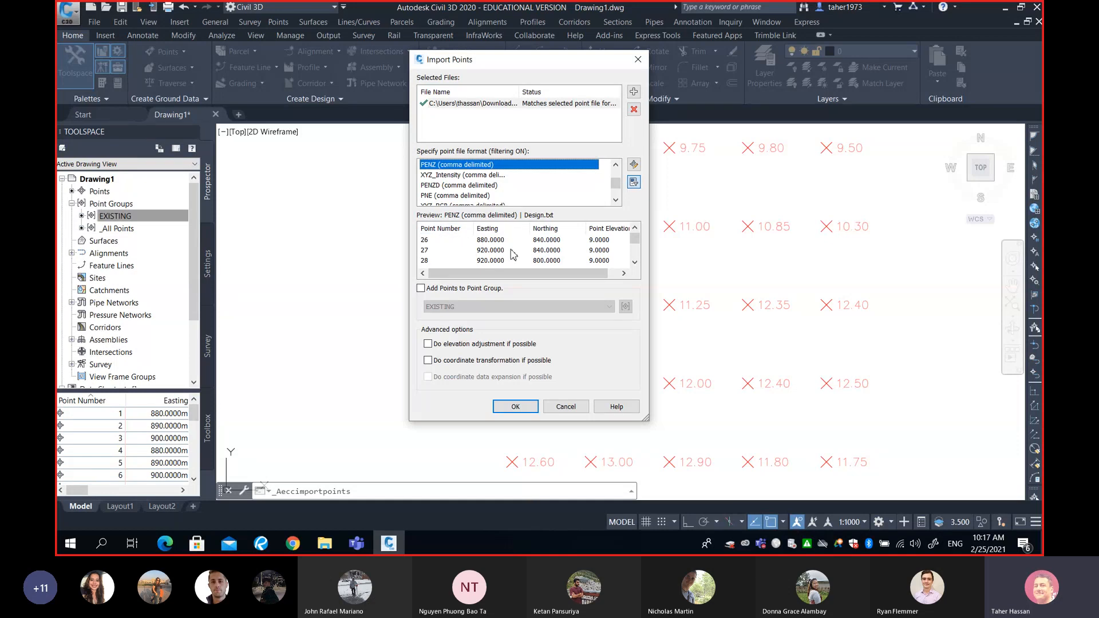
- Review the coordinates and elevations of the design points in the Design.txt import preview
left_click(635, 263)
left_click(634, 262)
left_click(634, 262)
left_click(635, 262)
mouse_move(635, 253)
left_mouse_down()
mouse_move(633, 236)
mouse_move(635, 252)
left_mouse_up()
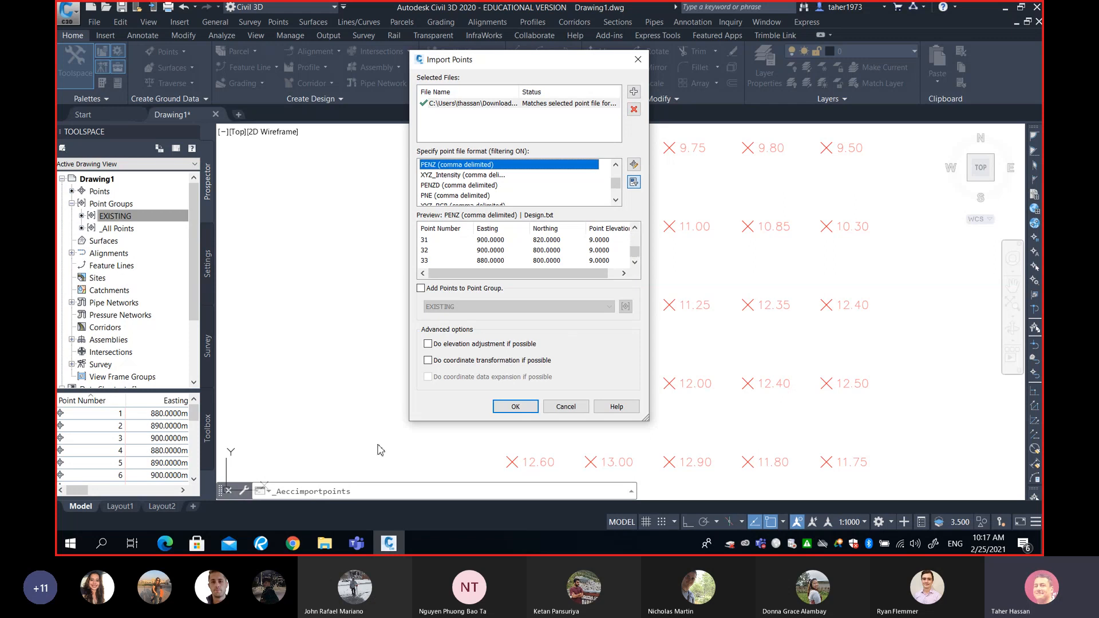
- Switch to the PDF in Revu and examine the Grading page's existing ground diagram and required land level
left_click(261, 543)
scroll(306, 239, "up", 3)
scroll(306, 238, "left", 3)
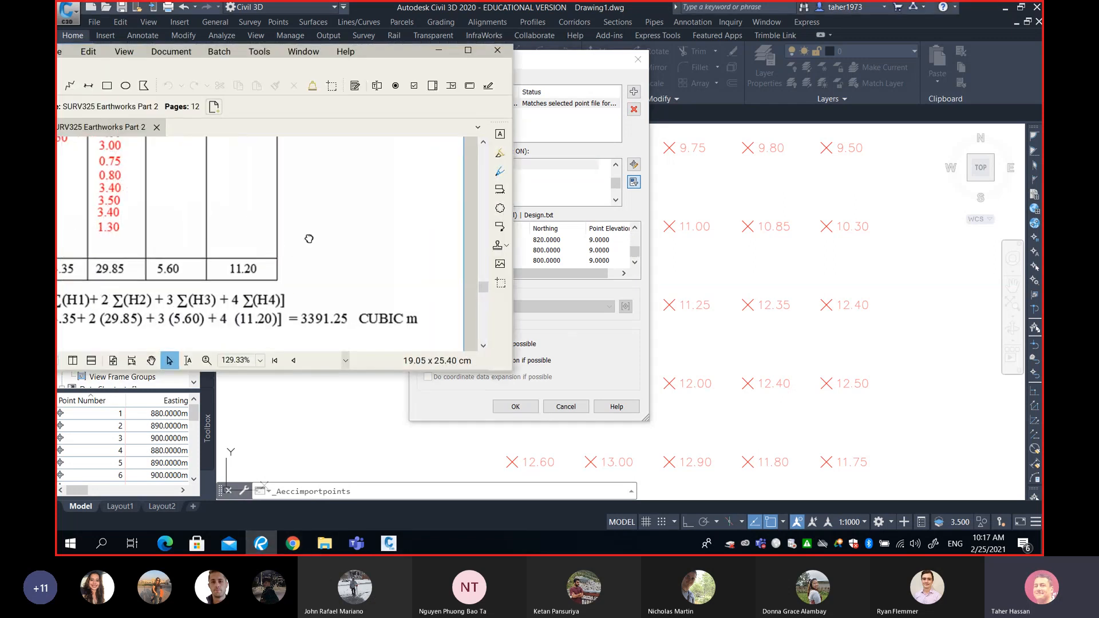
scroll(293, 265, "up", 5)
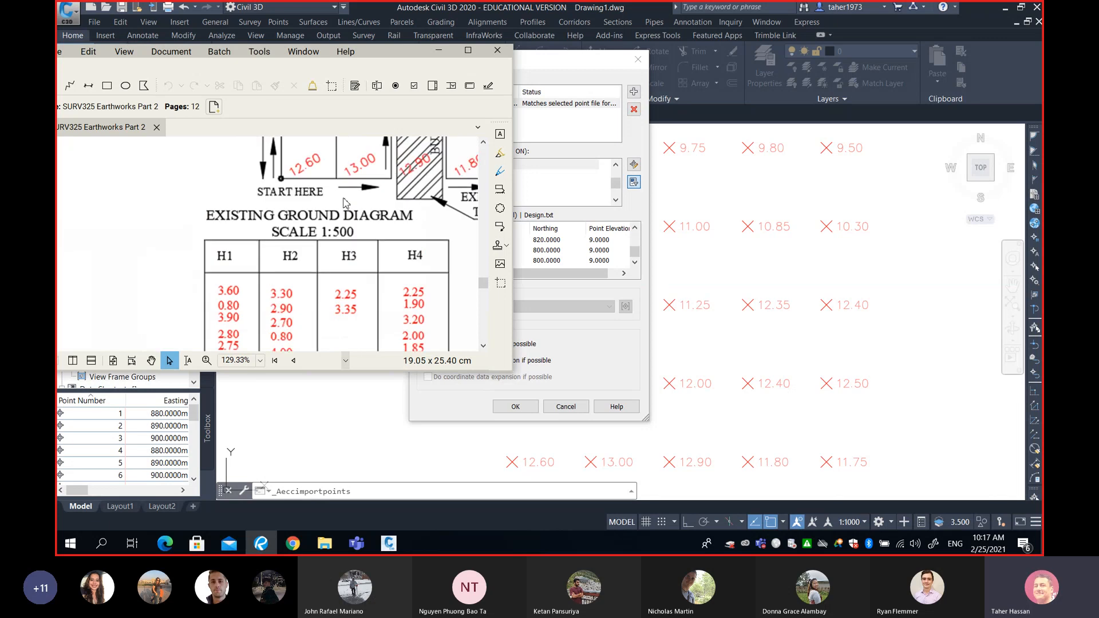
scroll(310, 236, "down", 3)
scroll(326, 206, "up", 3)
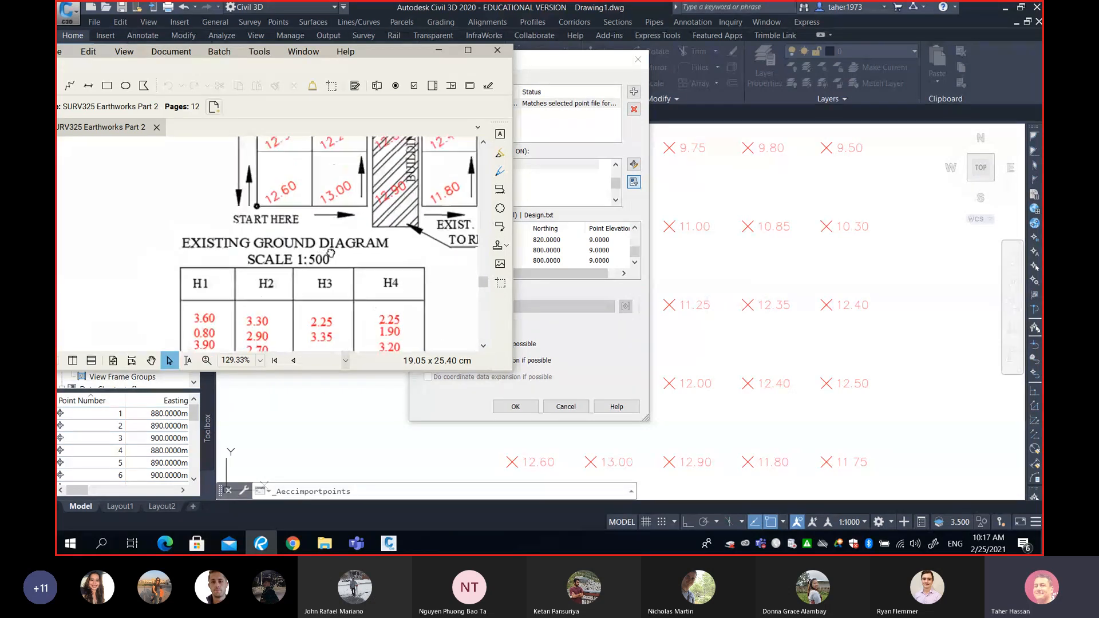
scroll(339, 171, "up", 5)
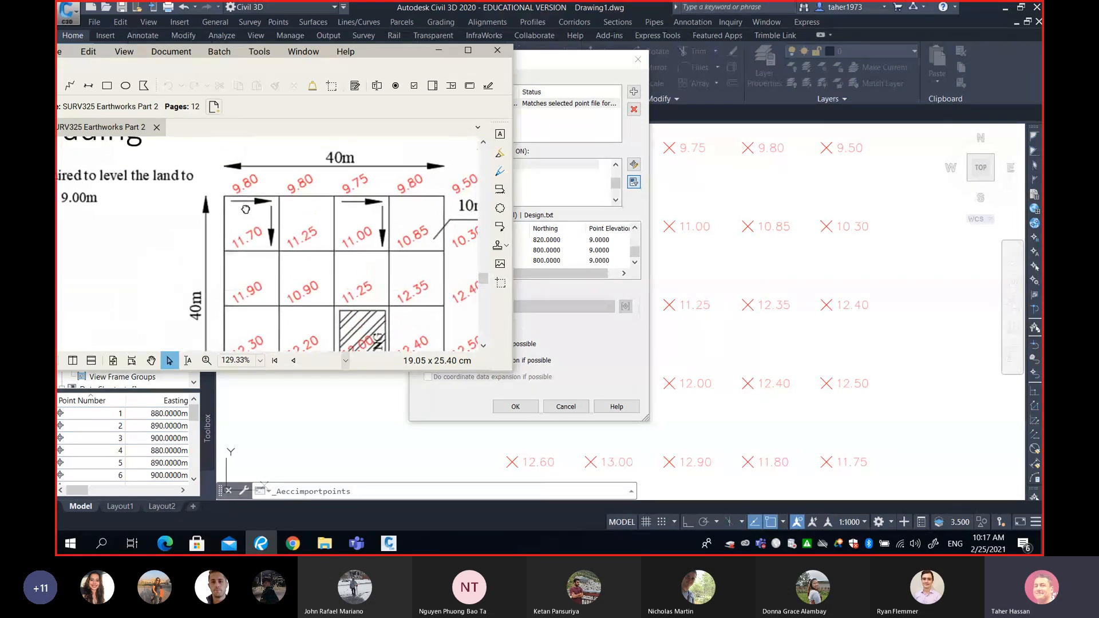
scroll(372, 200, "left", 3)
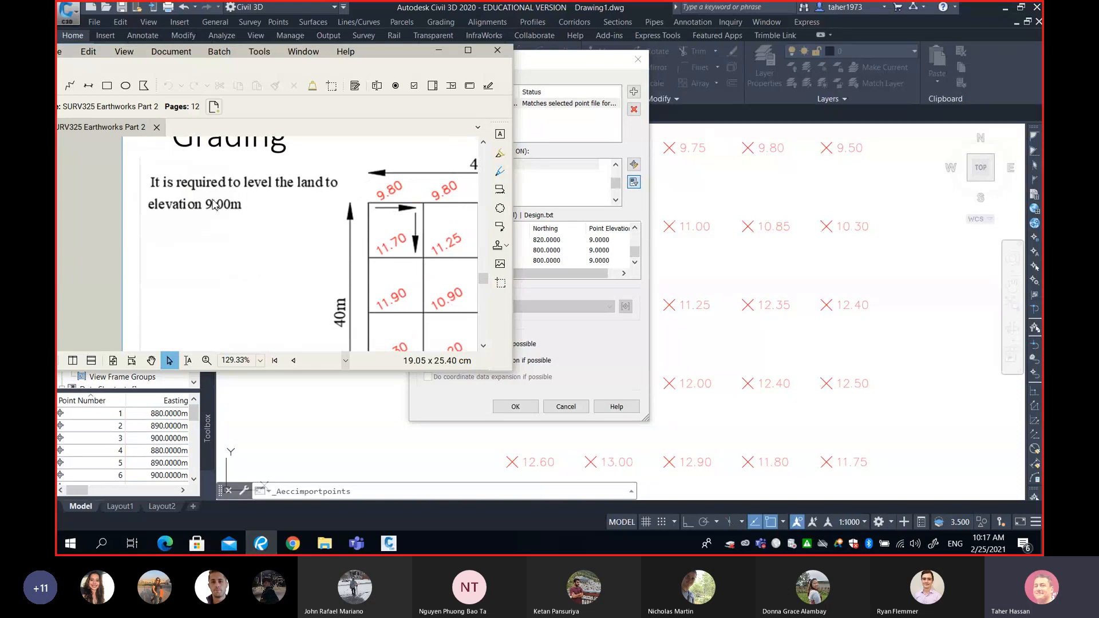
- Return to Civil 3D and import the Design.txt points into a new point group named DESIGN
left_click(438, 53)
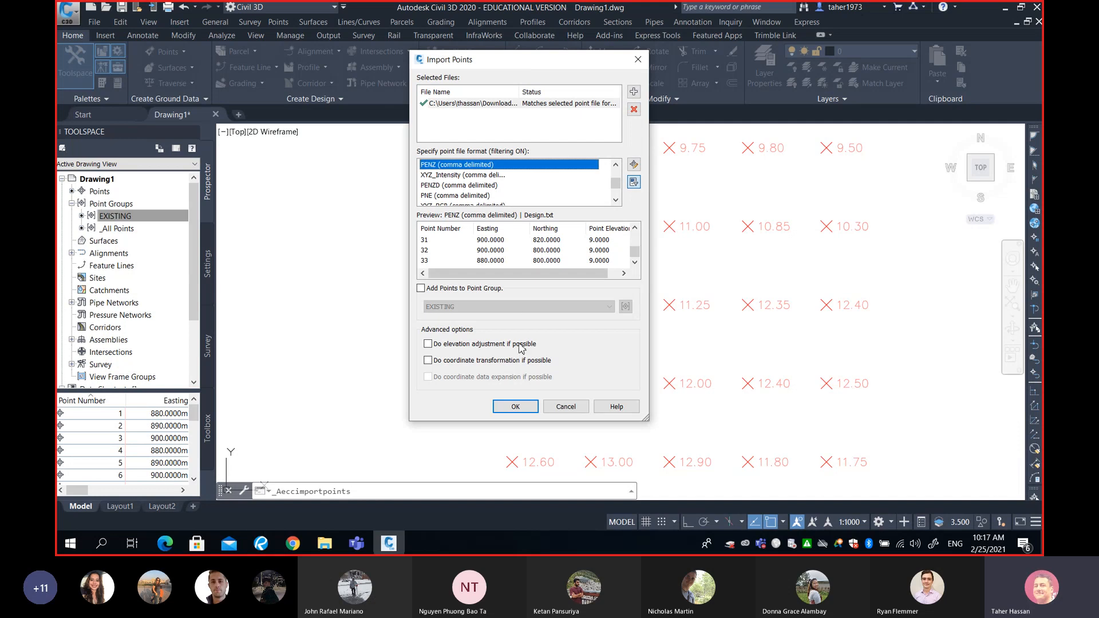
left_click(421, 288)
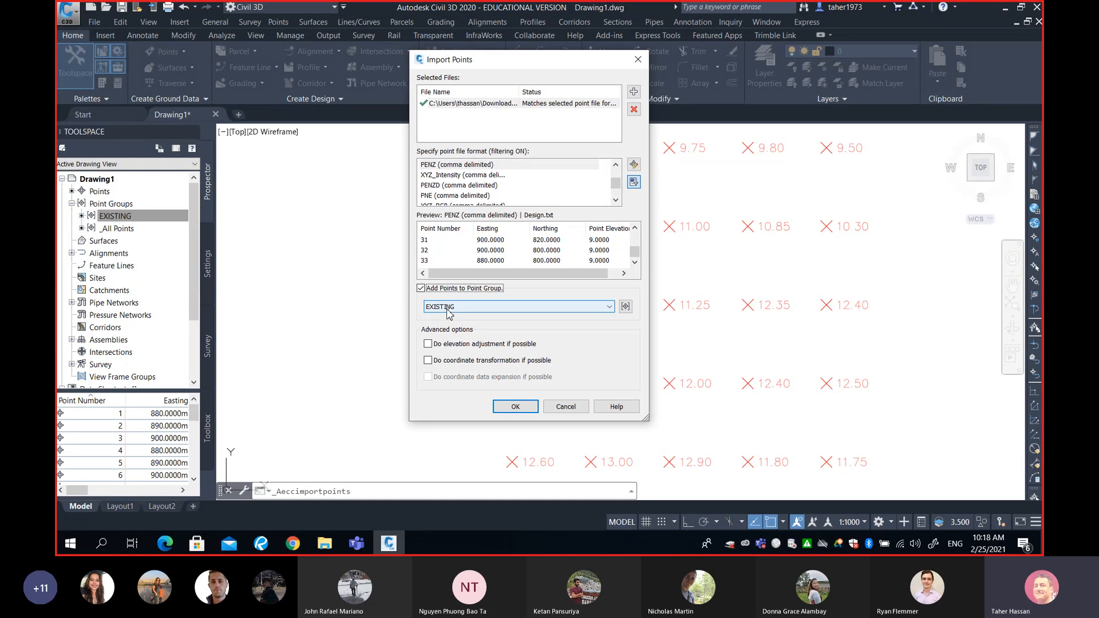
left_click(625, 307)
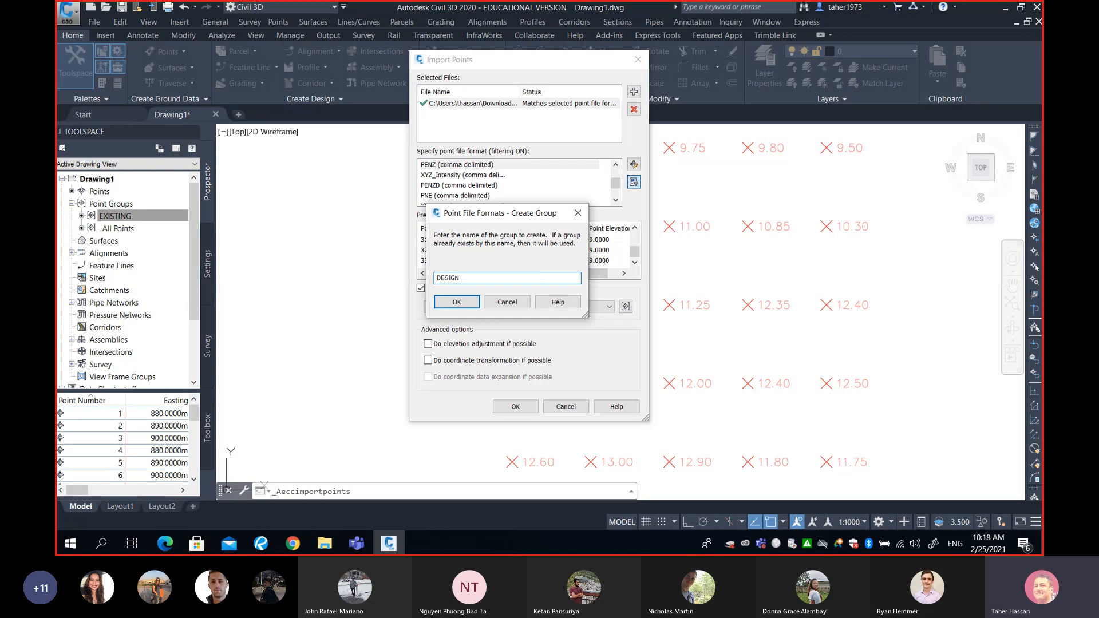
type("DESIGN")
left_click(468, 303)
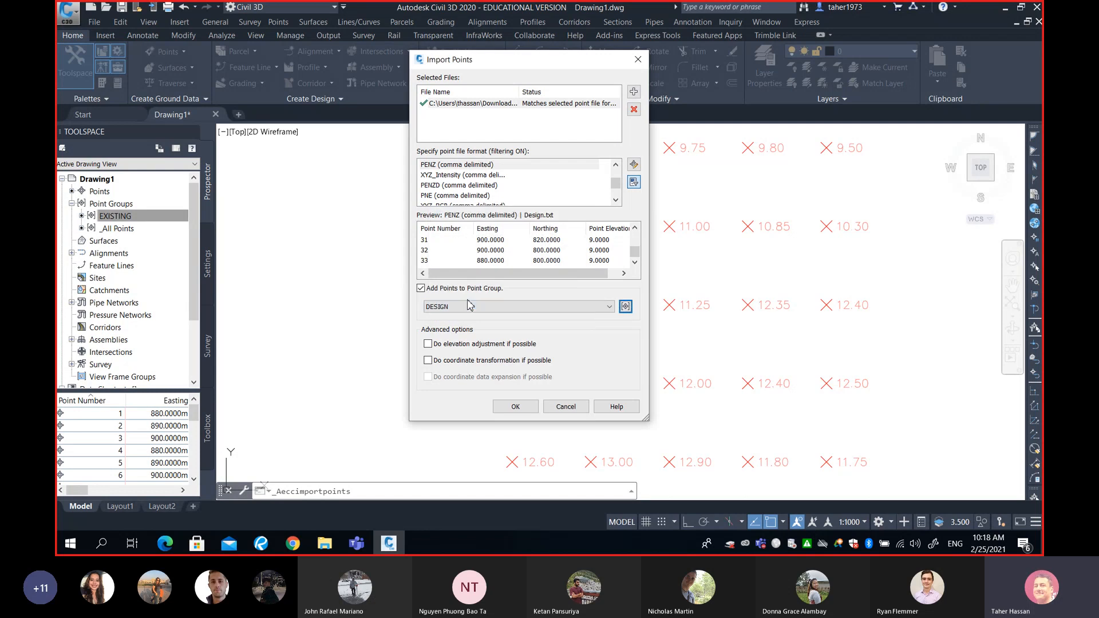
left_click(523, 406)
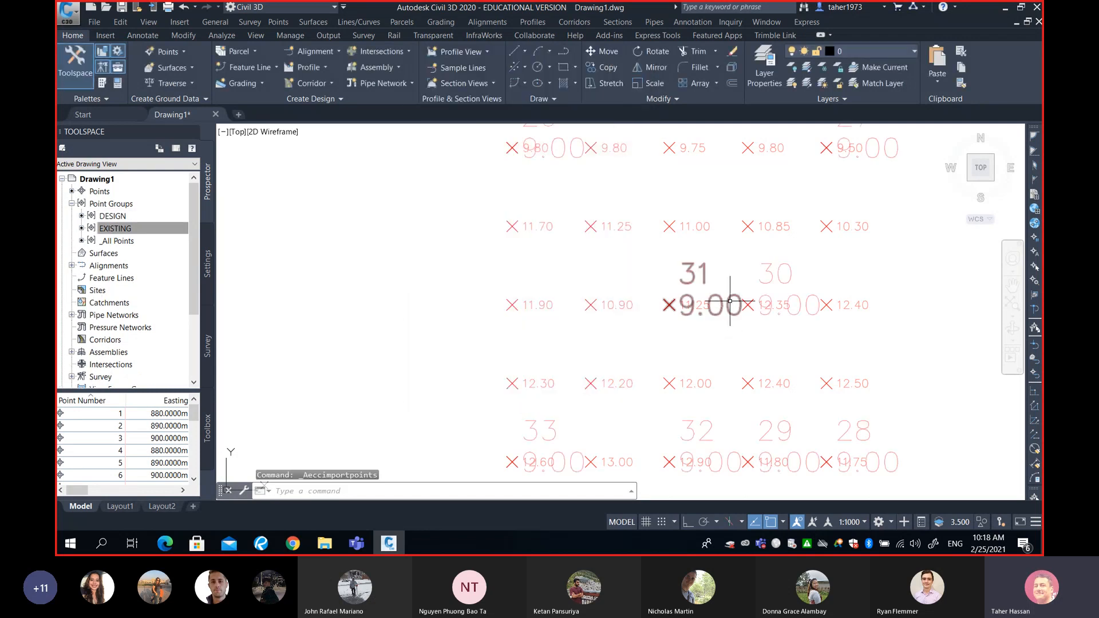
- Set the DESIGN point group's label style to Elevation Only and its point style to Benchmark
left_click(110, 220)
right_click(121, 218)
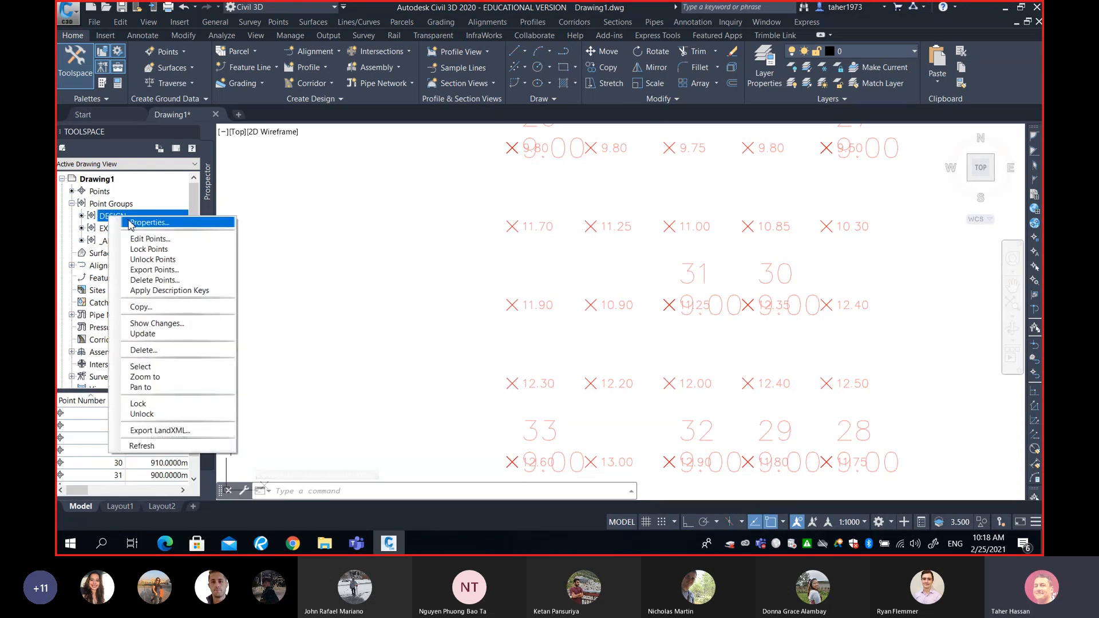
left_click(130, 223)
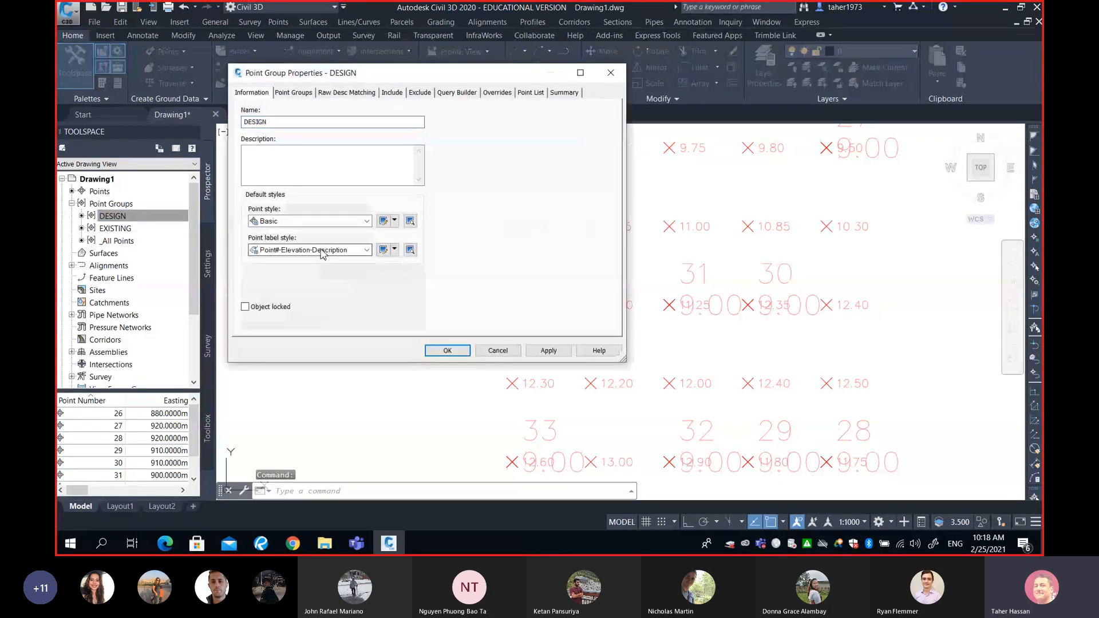
left_click(322, 252)
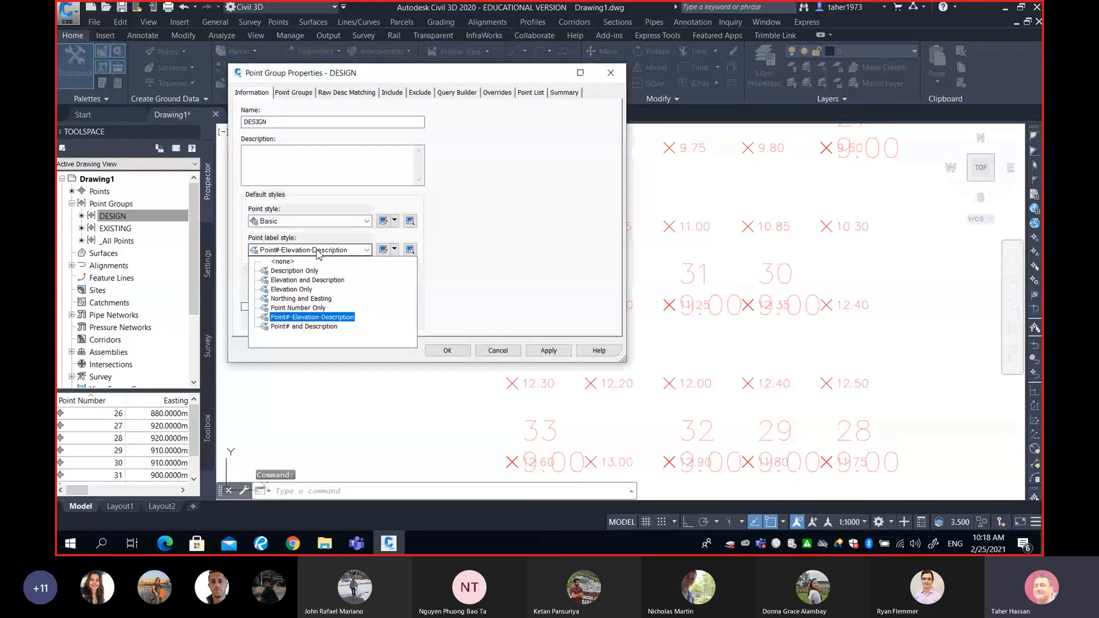
left_click(299, 291)
left_click(316, 222)
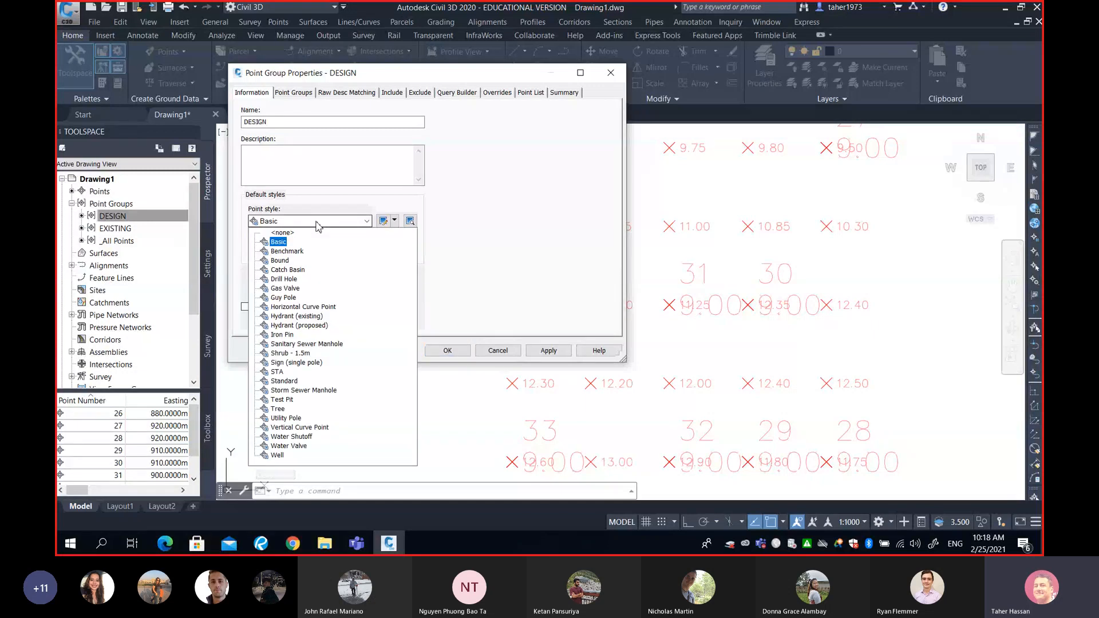
left_click(286, 251)
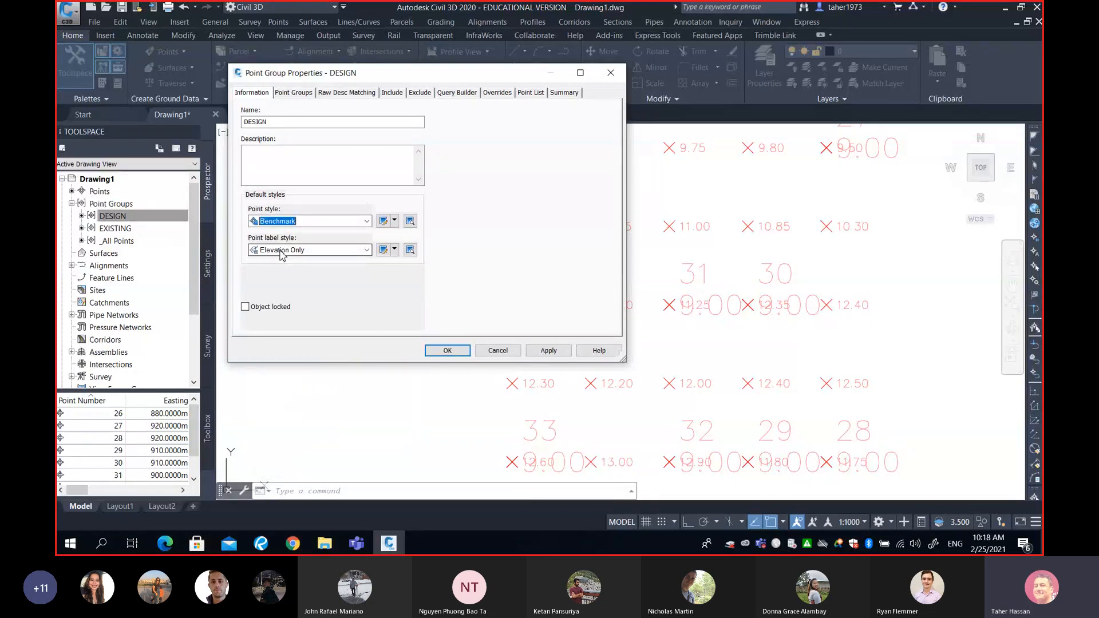
- Create a copy of the Elevation Only label style and name it Elevation Only R45
left_click(394, 249)
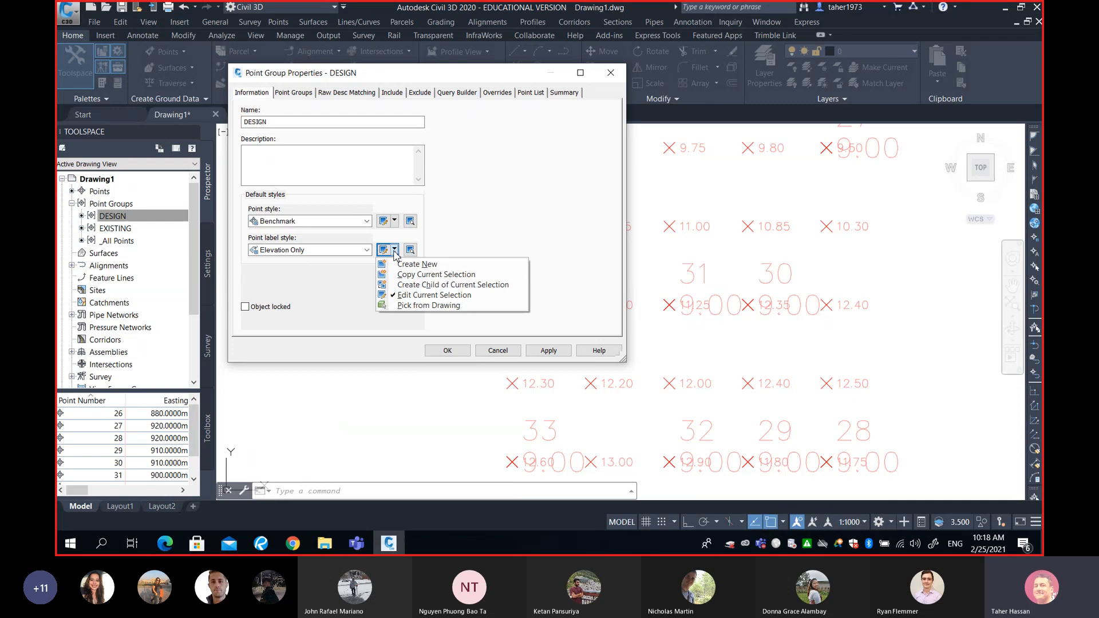
left_click(430, 296)
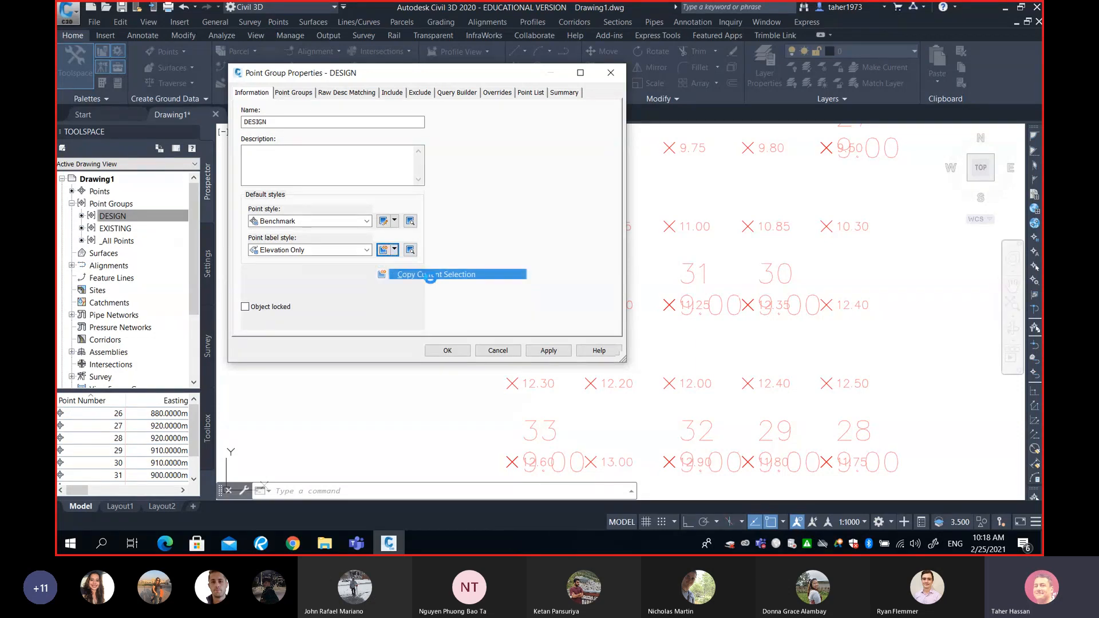
left_click_drag(319, 143, 288, 146)
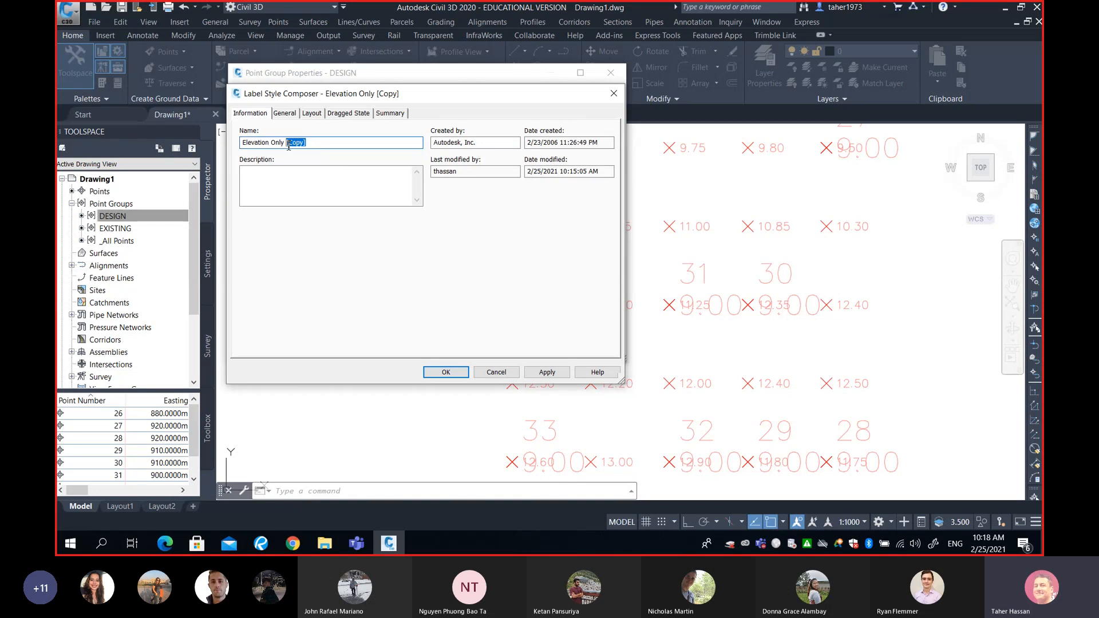
type("R45")
- Set the Point Elevation text to a 45-degree rotation and blue colour, and apply the Elevation Only R45 style to the DESIGN group
left_click(312, 113)
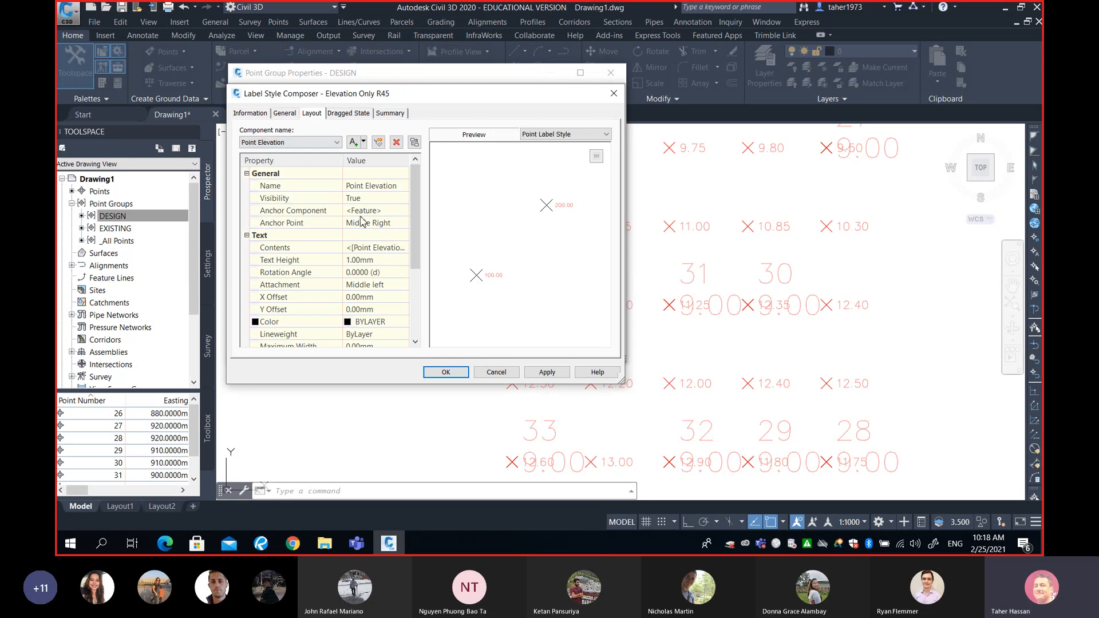
left_click(387, 272)
type("45")
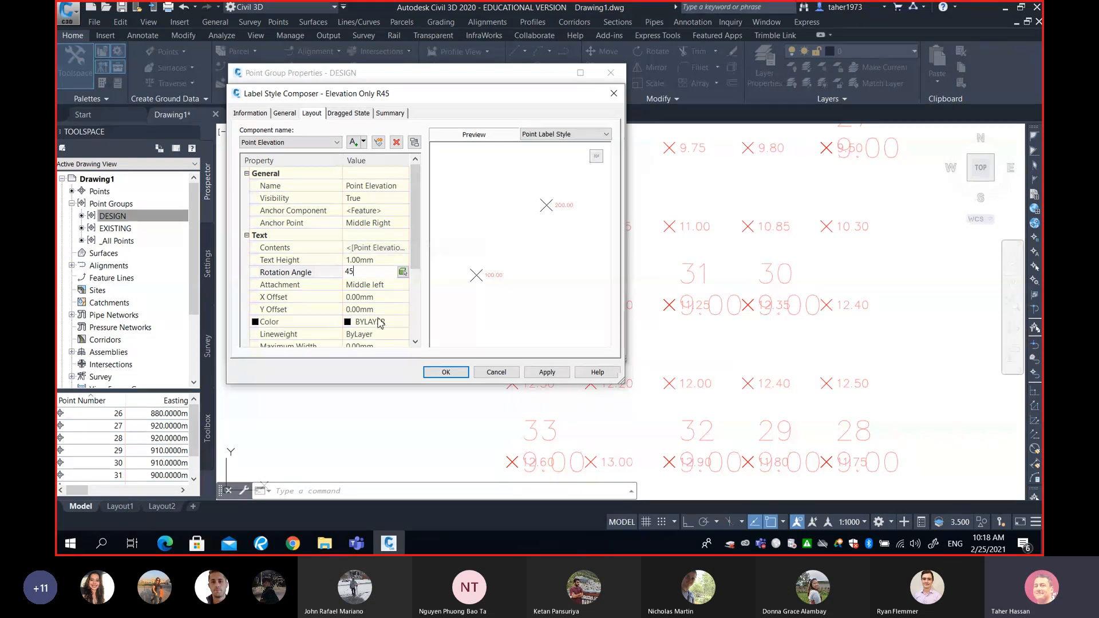
left_click(351, 327)
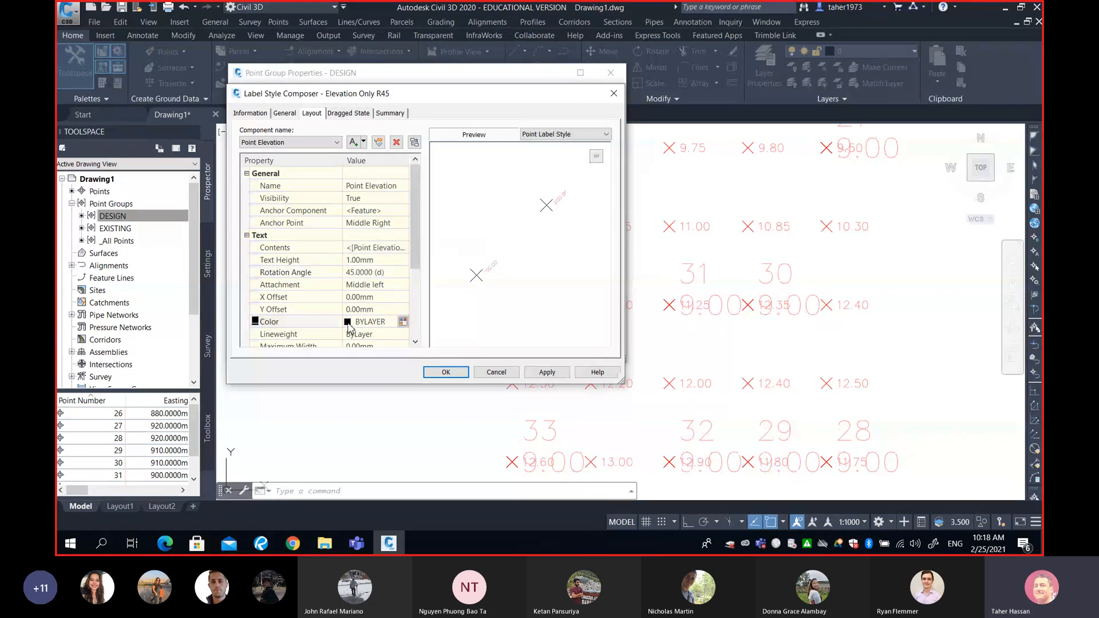
left_click(403, 322)
left_click(379, 268)
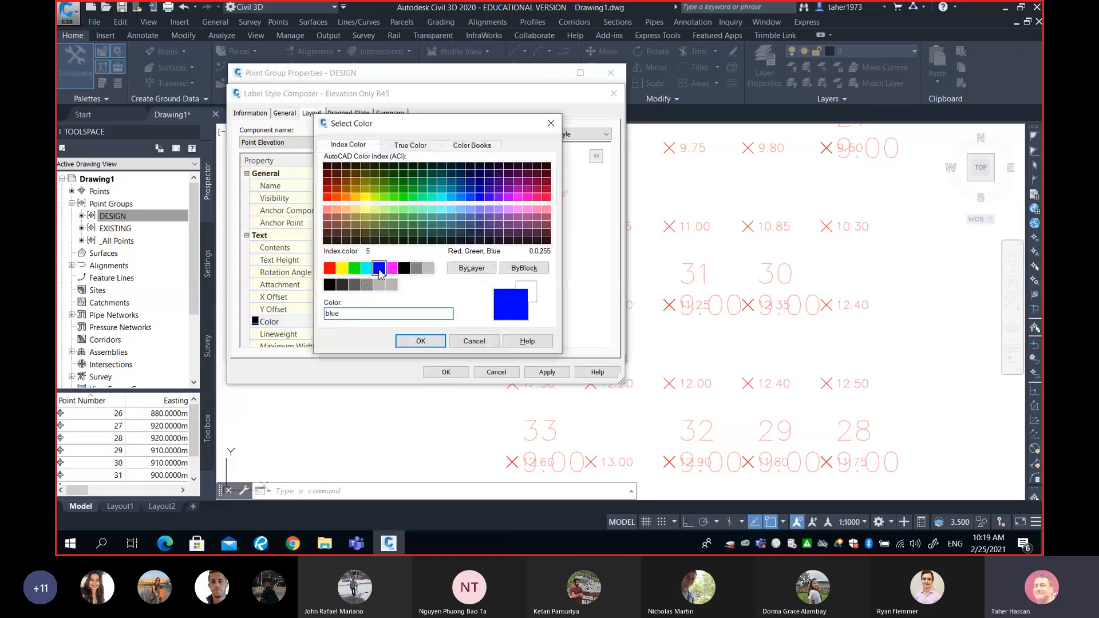
left_click(421, 341)
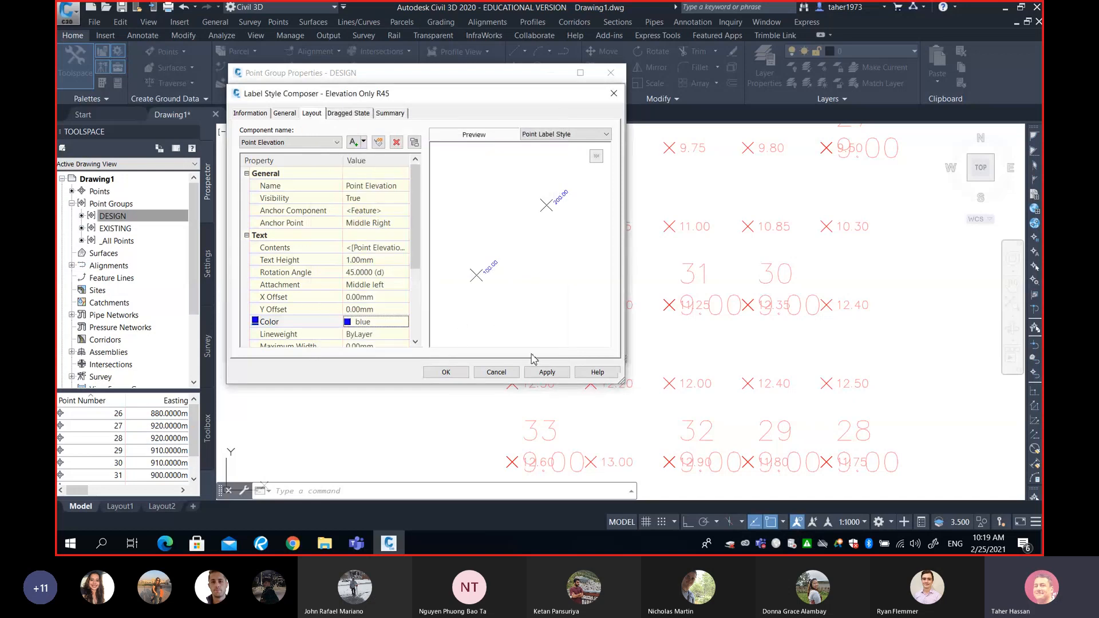
left_click(547, 373)
left_click(446, 372)
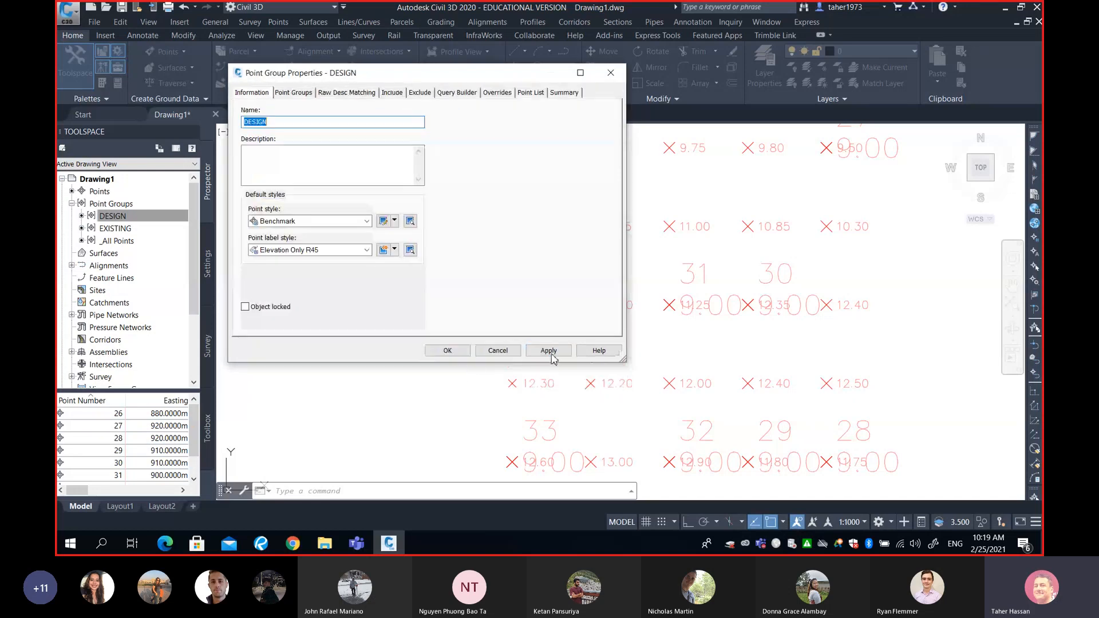
left_click(447, 350)
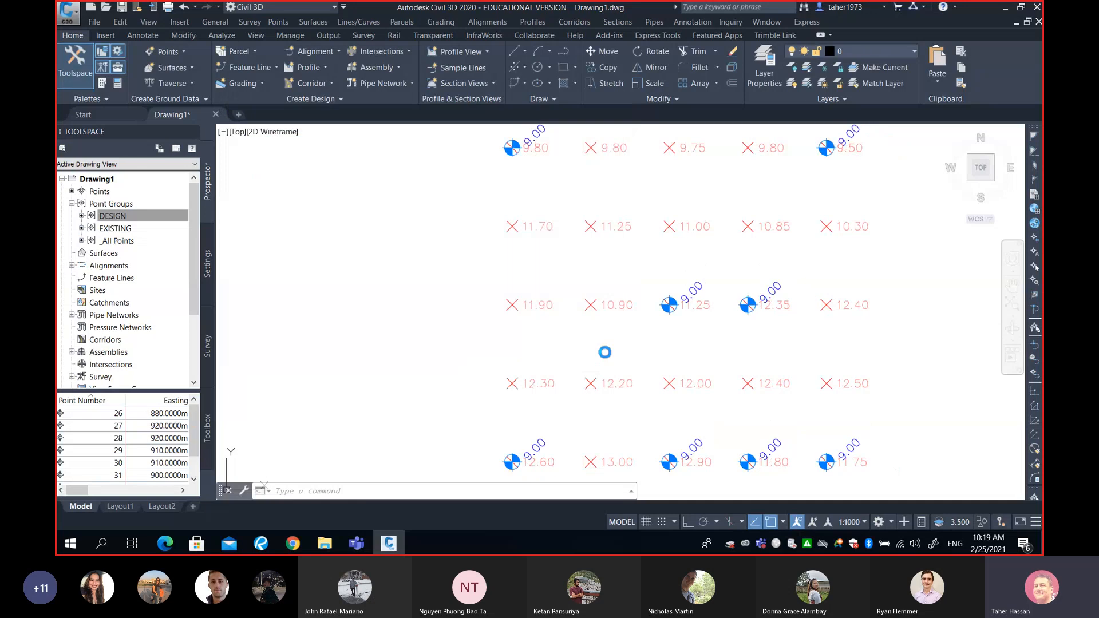
- Examine the positions and elevation labels of the design points against the existing ground point grid
scroll(607, 321, "down", 5)
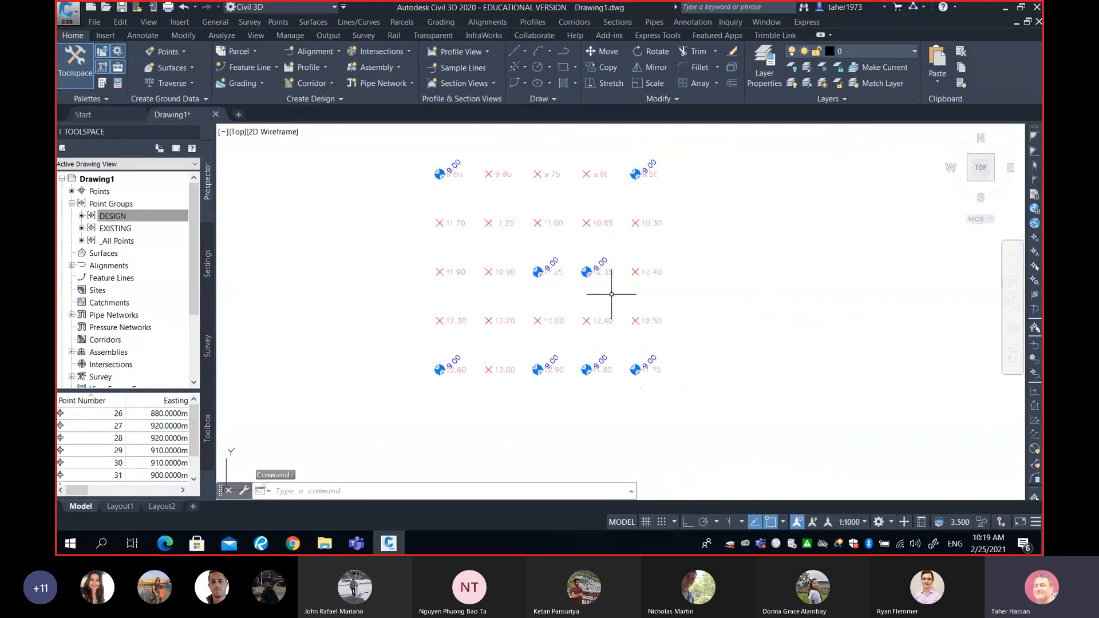
scroll(595, 271, "up", 2)
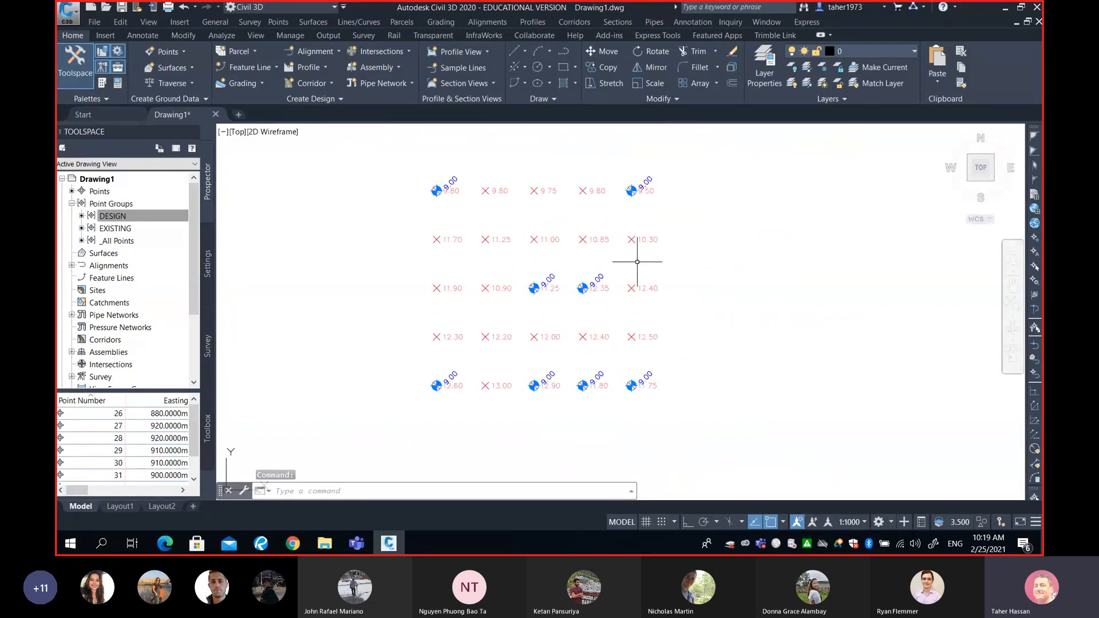
scroll(641, 262, "up", 2)
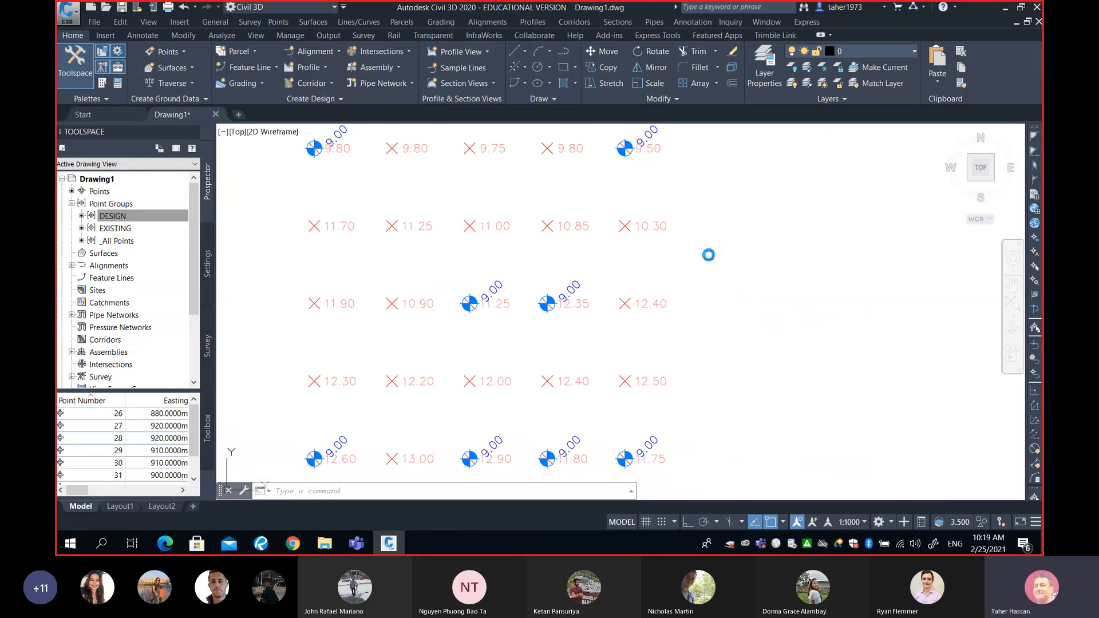
middle_click_drag(706, 252, 742, 253)
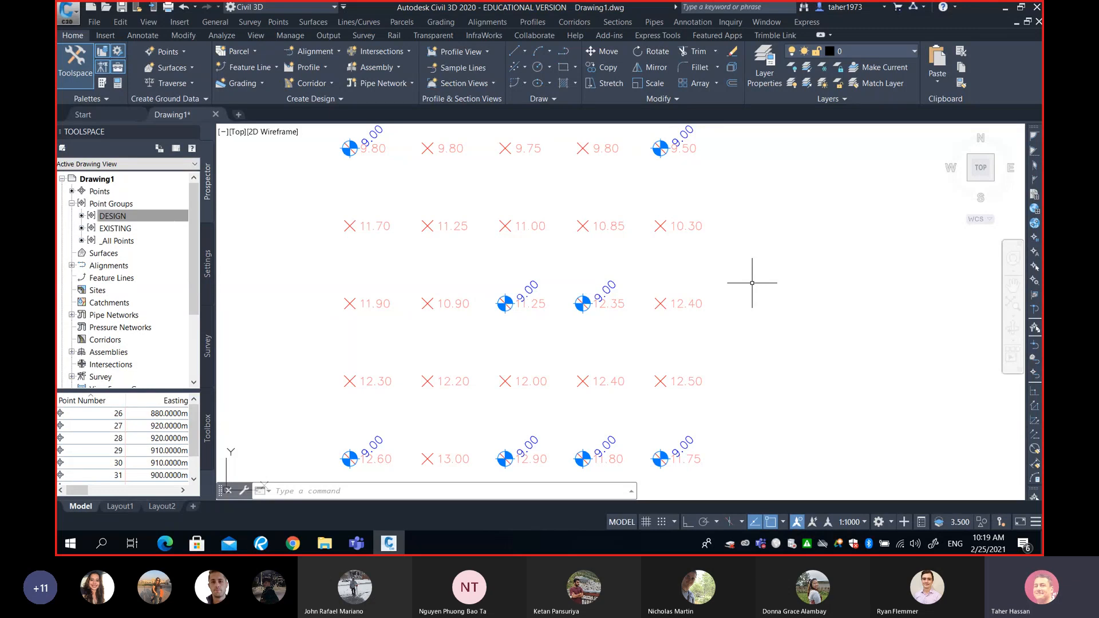
middle_click_drag(754, 279, 824, 304)
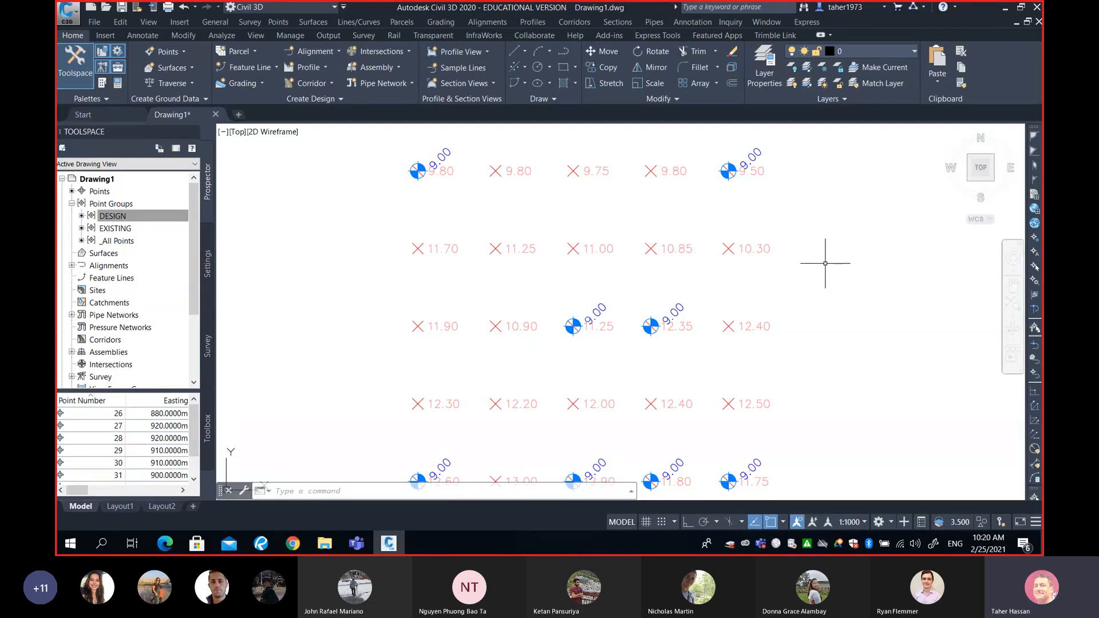
scroll(825, 263, "down", 2)
scroll(824, 263, "up", 2)
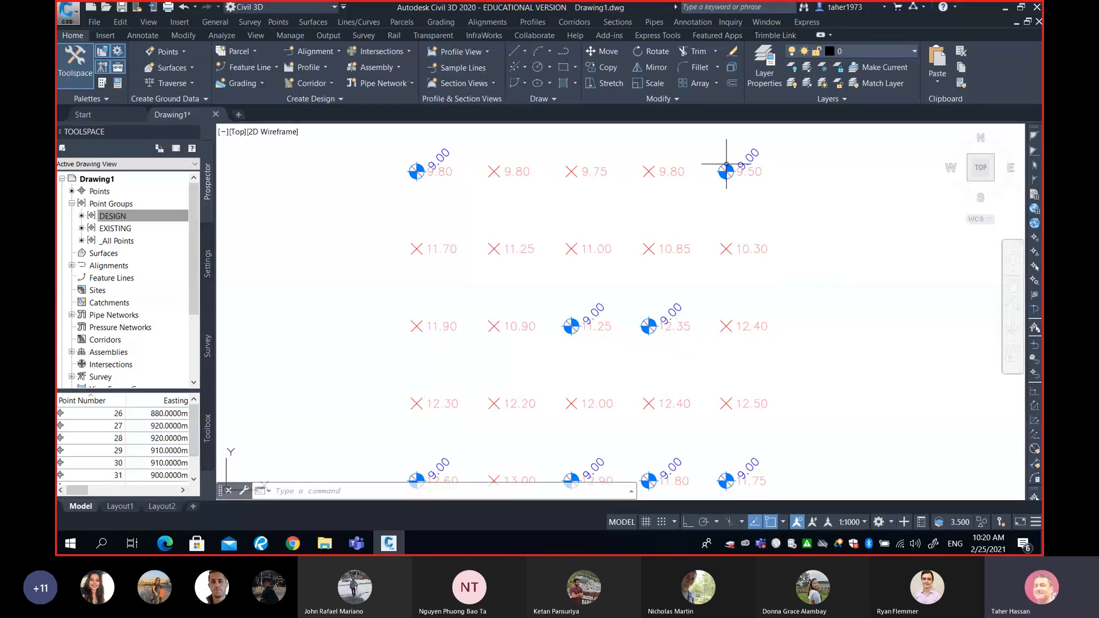
middle_click_drag(731, 376, 729, 349)
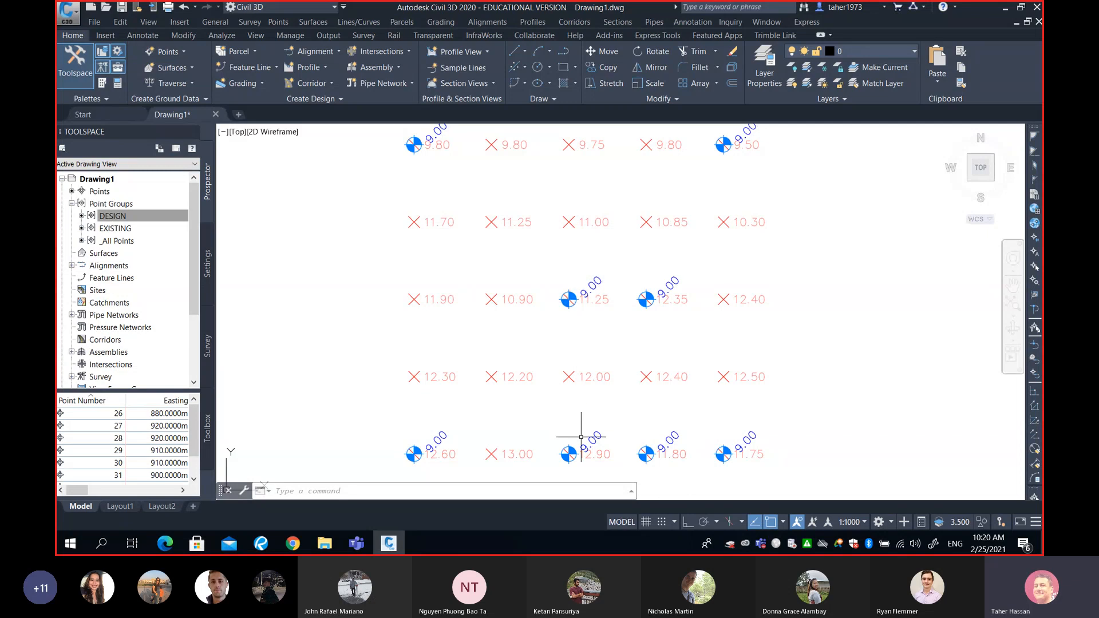
middle_click_drag(535, 188, 535, 286)
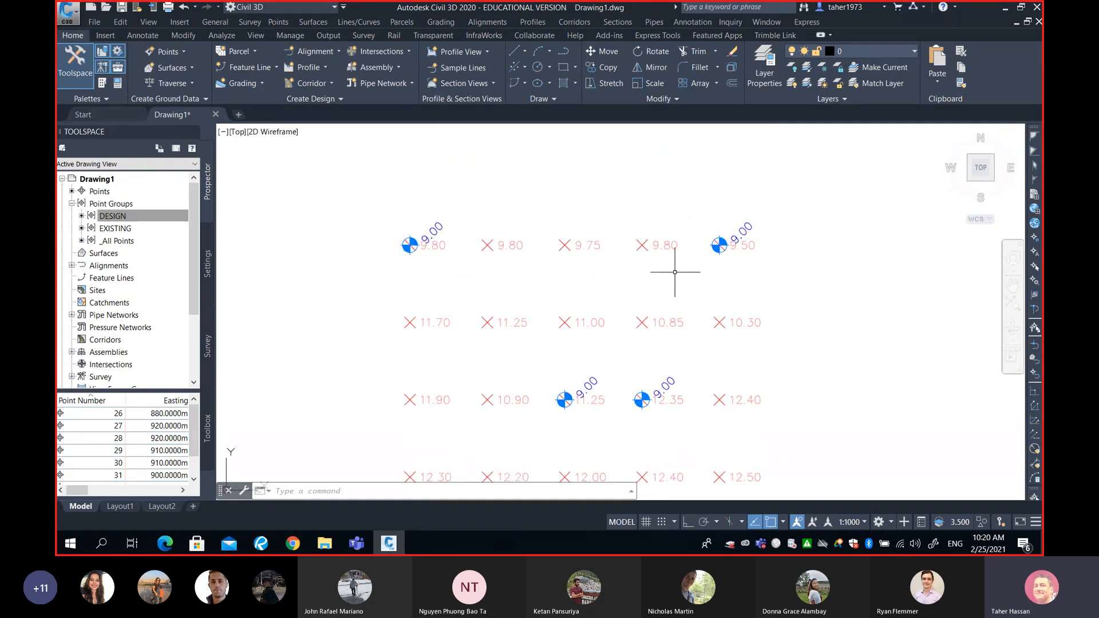
scroll(675, 272, "down", 2)
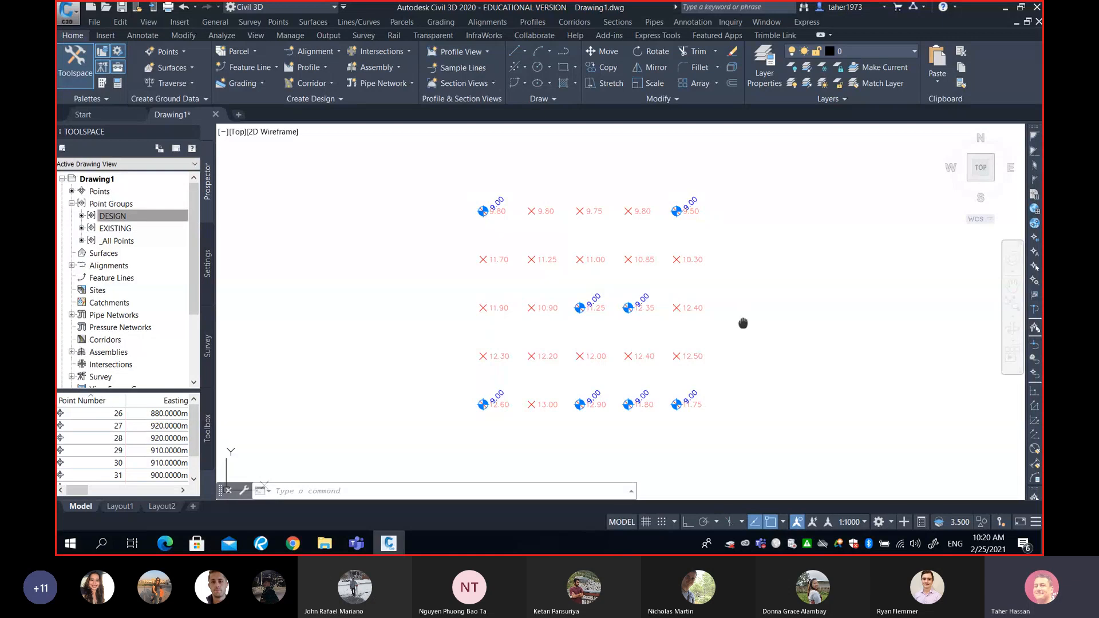
middle_click_drag(744, 324, 748, 323)
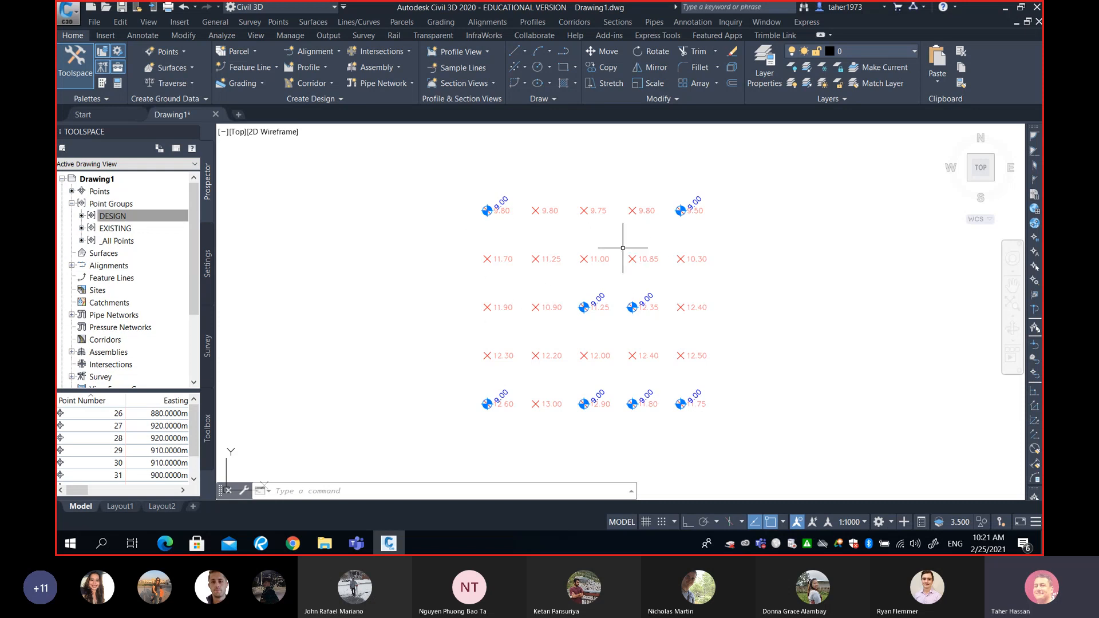
scroll(623, 247, "up", 4)
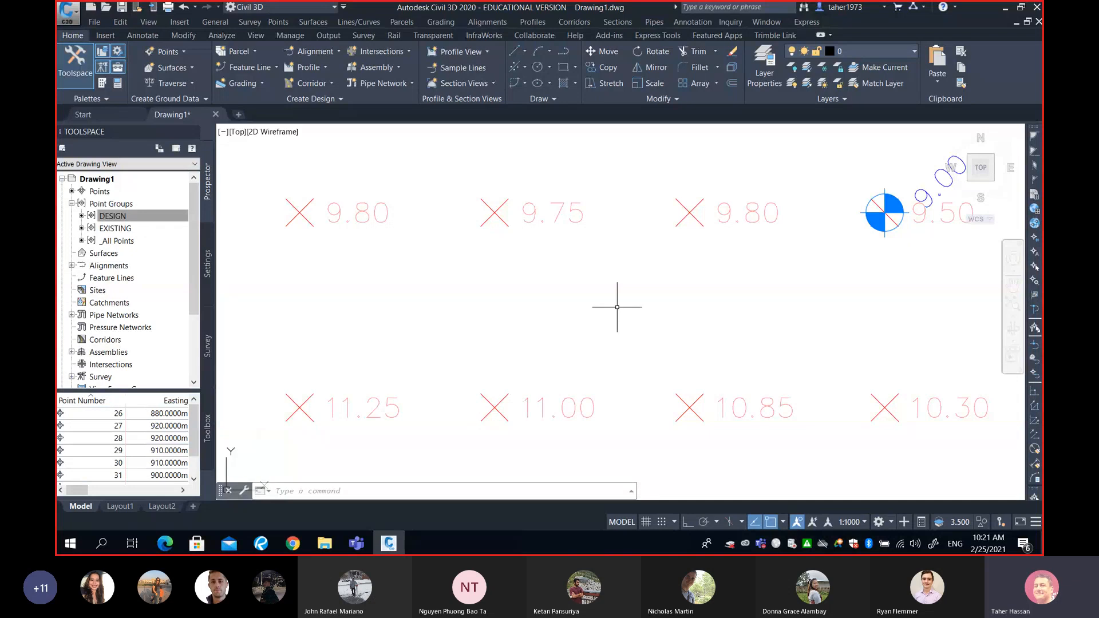
scroll(617, 307, "down", 2)
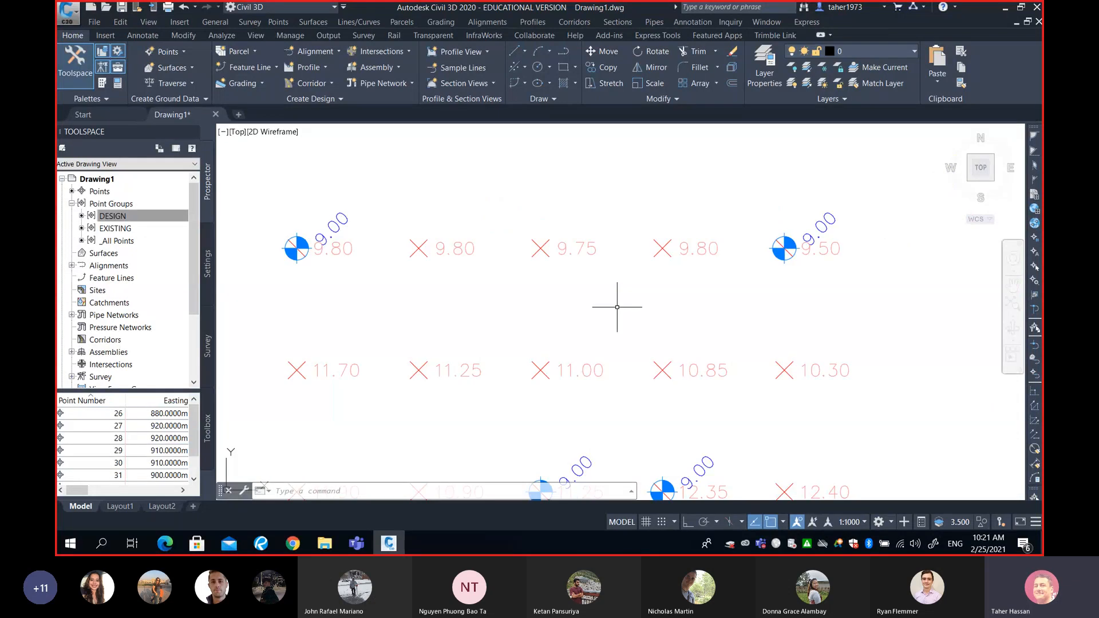
scroll(616, 307, "down", 2)
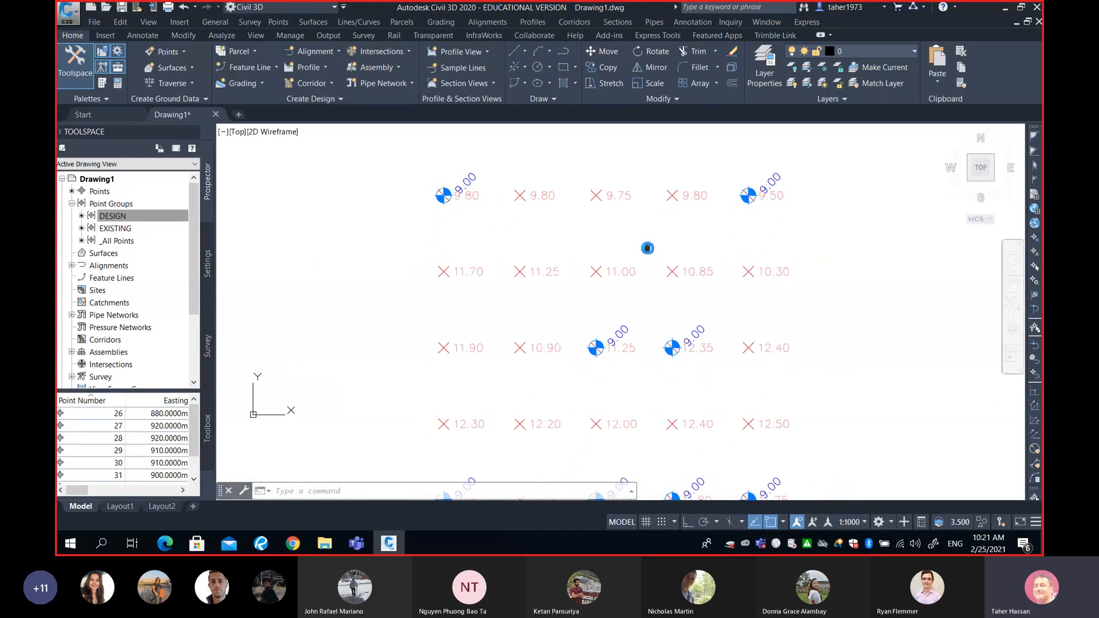
scroll(643, 245, "down", 2)
middle_click_drag(644, 261, 632, 263)
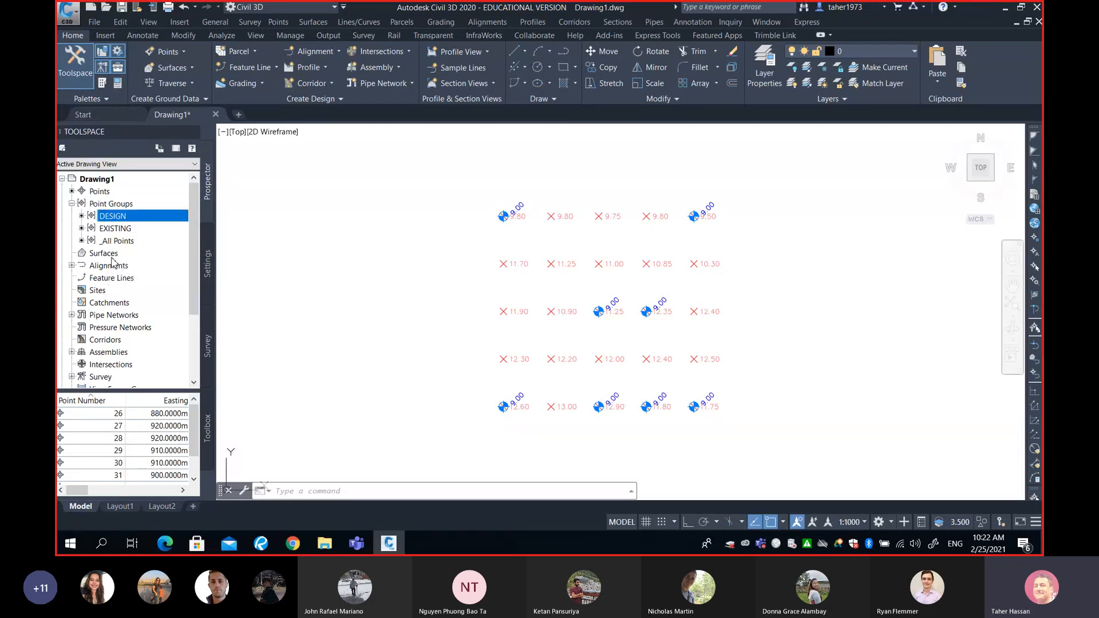
right_click(107, 254)
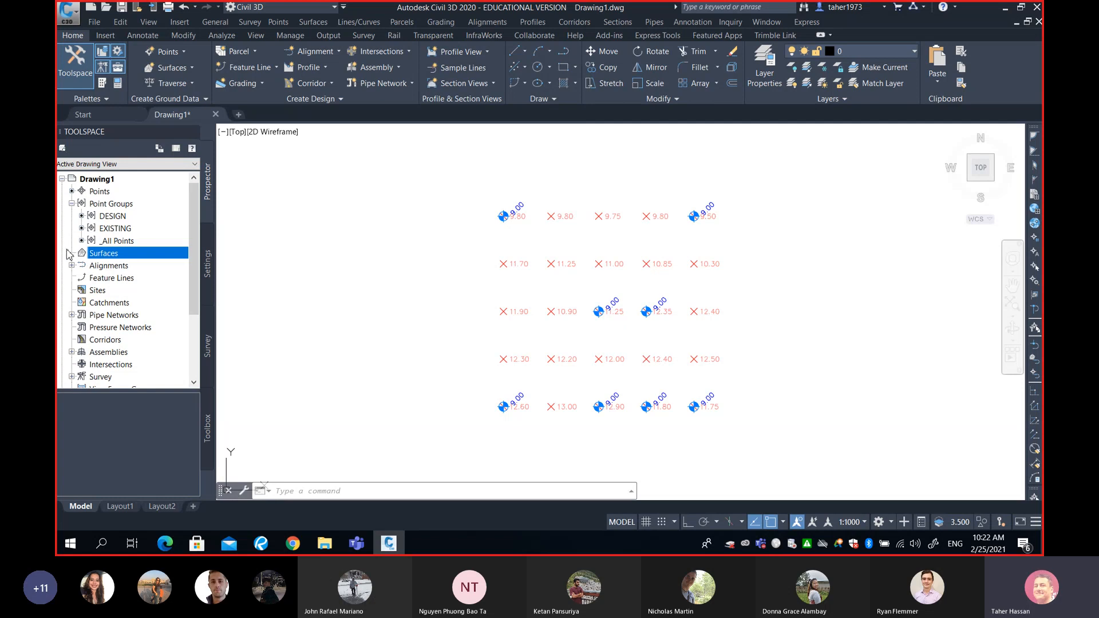
right_click(99, 253)
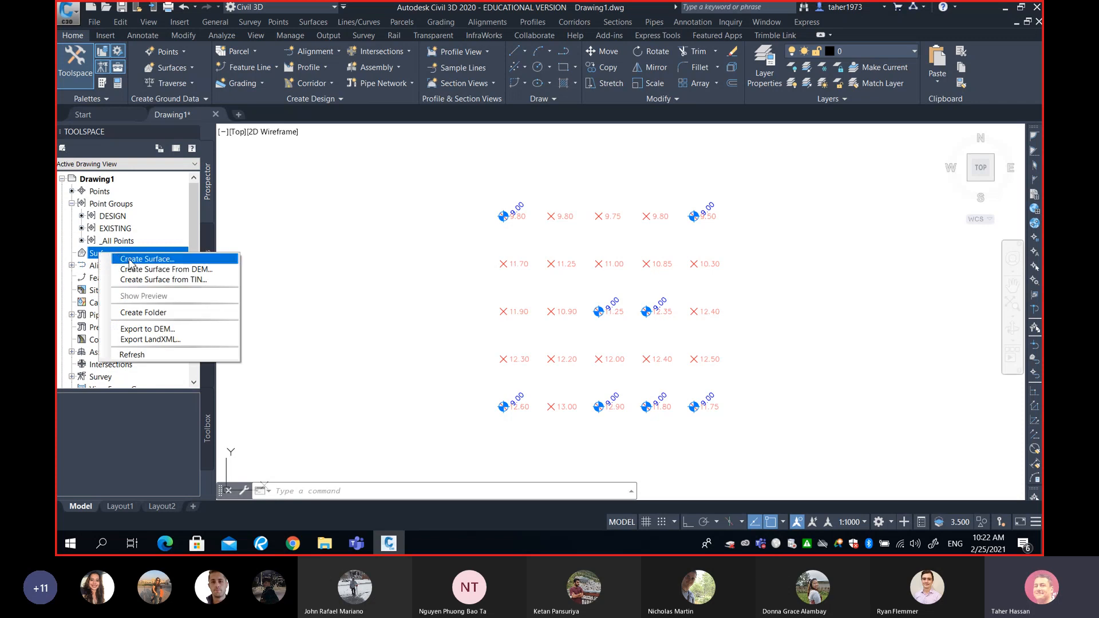
left_click(309, 254)
left_click(299, 265)
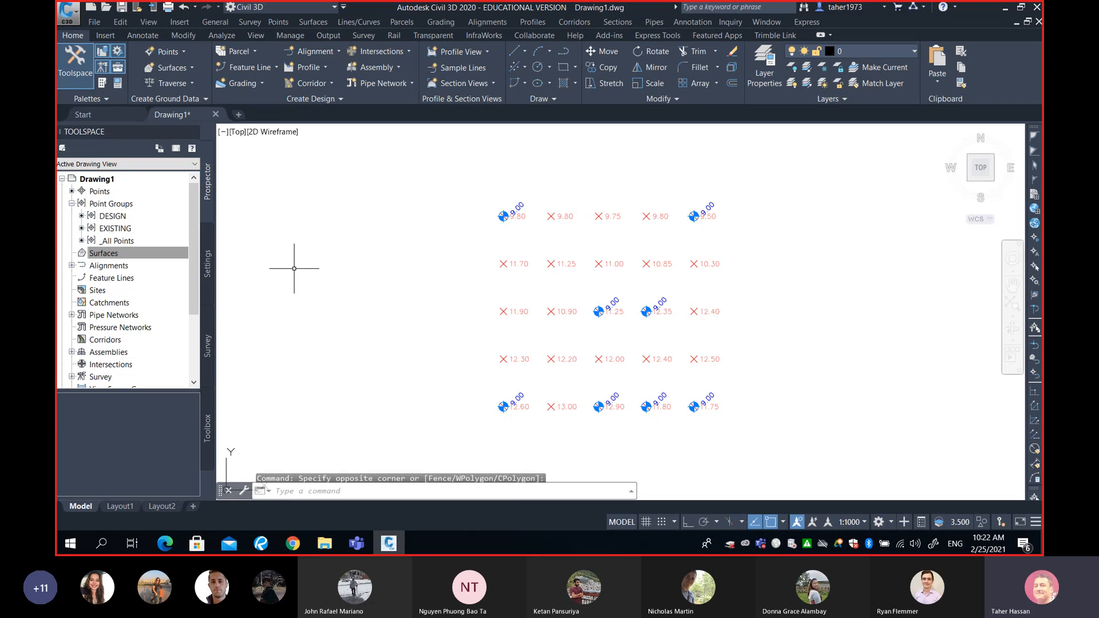
- Create a new TIN surface named EX SURFACE on the C-TOPO layer
left_click(139, 255)
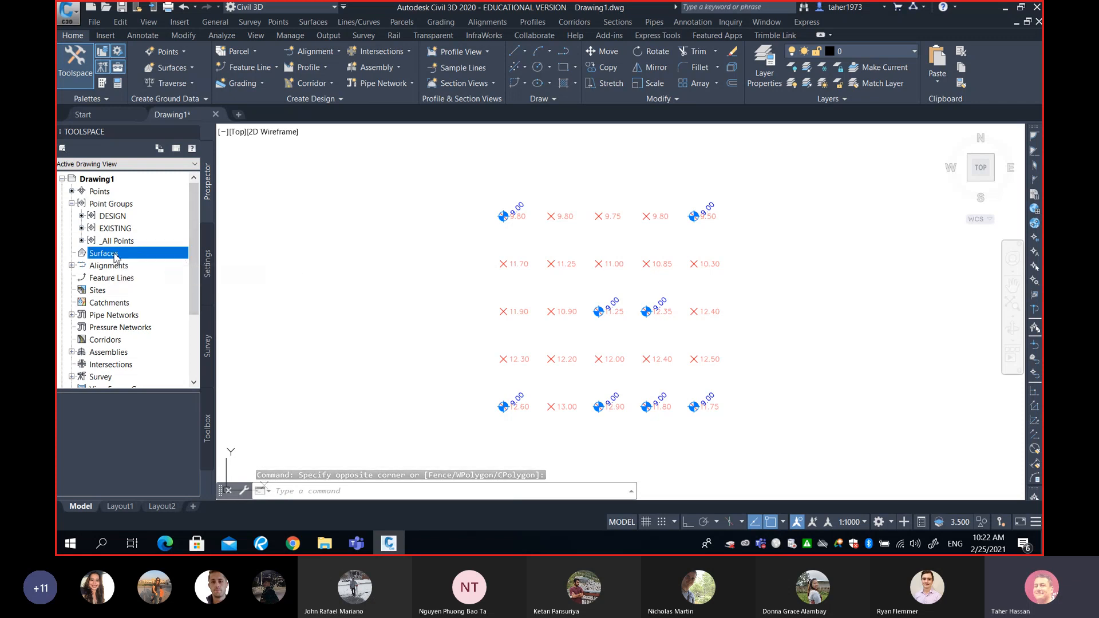
right_click(117, 255)
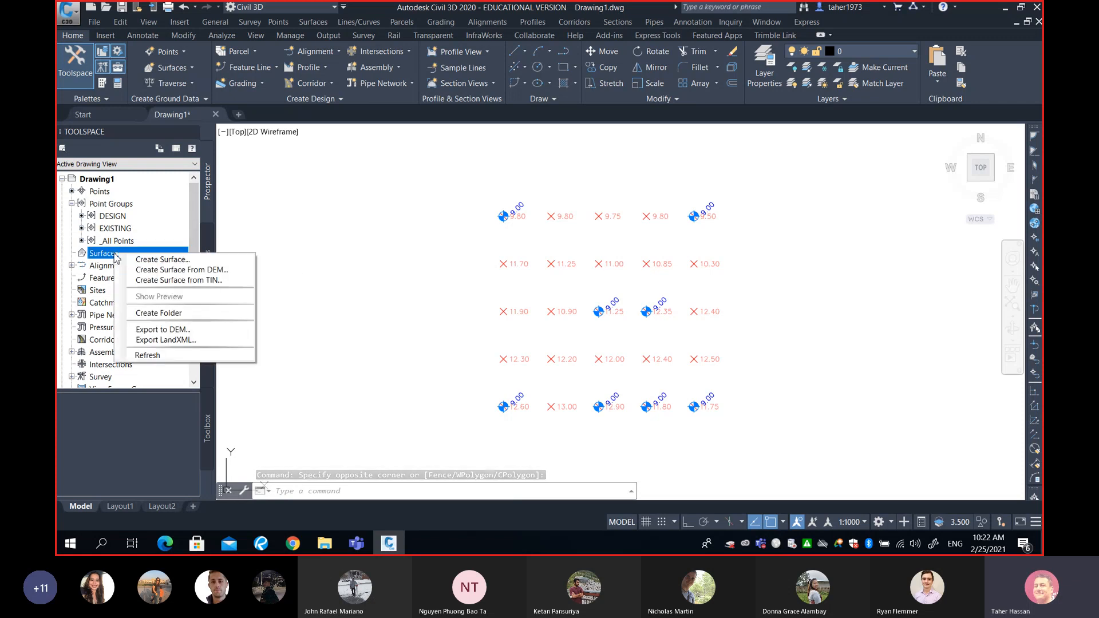
left_click(161, 260)
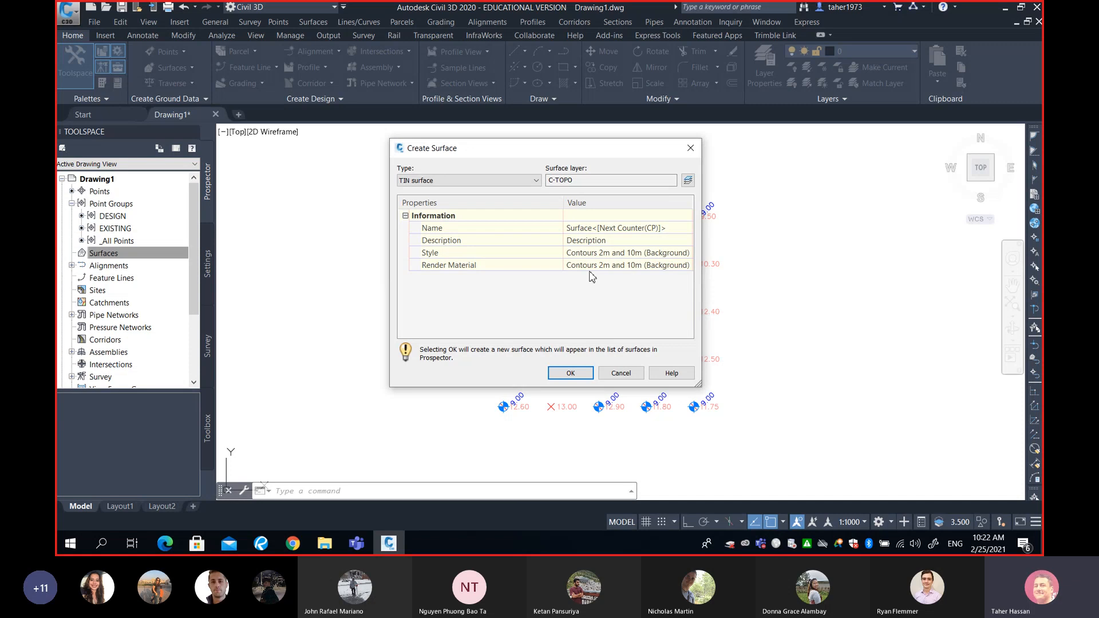
left_click(676, 228)
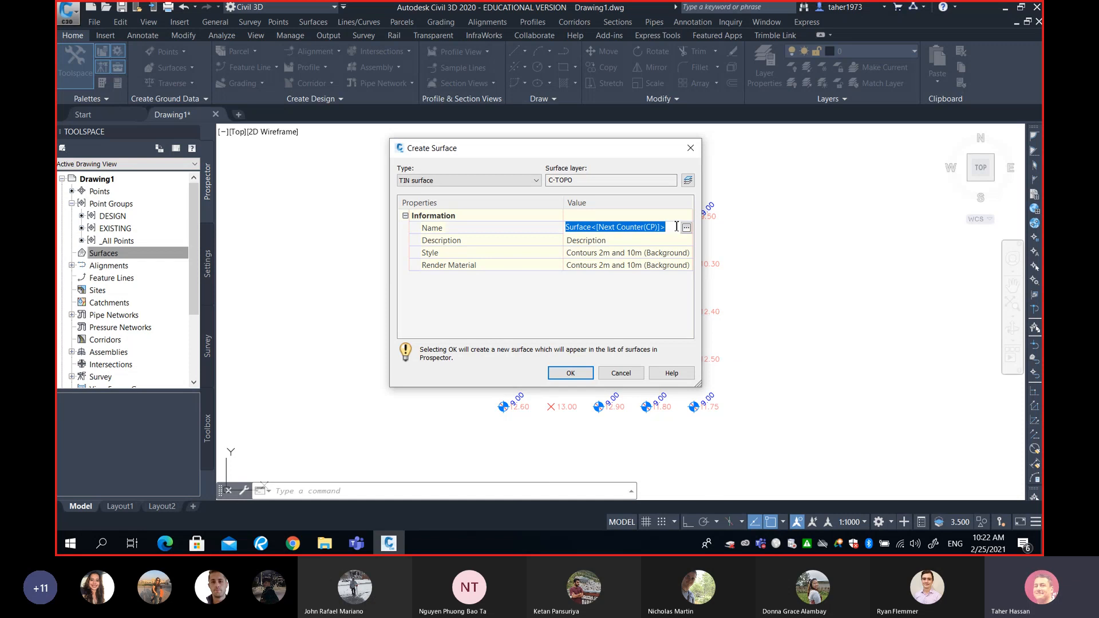
type("E")
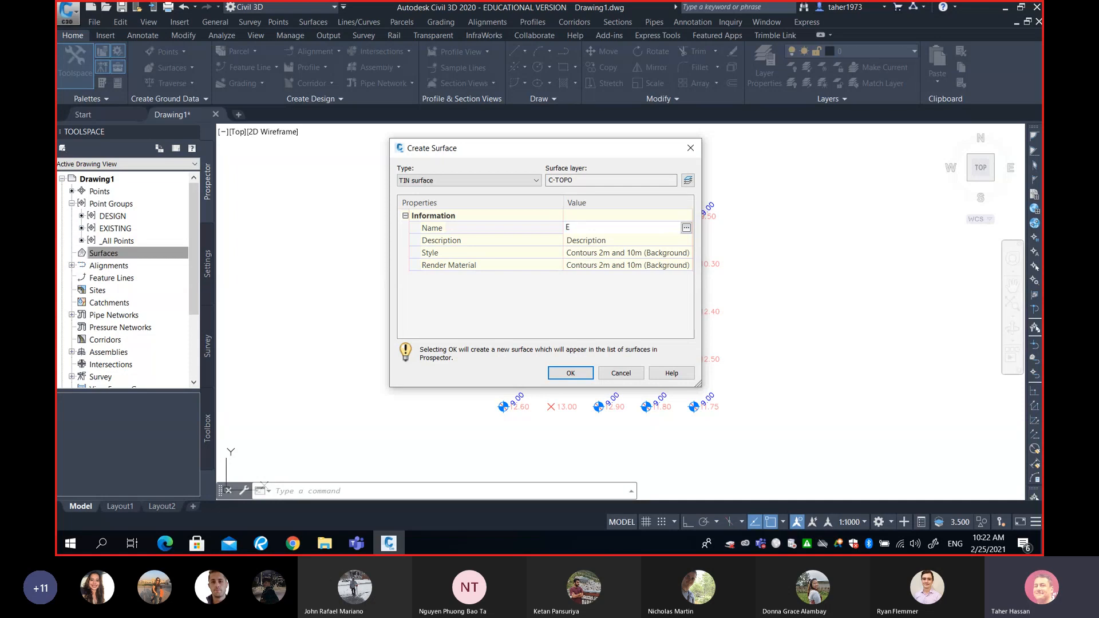
type("X SURFACE")
left_click(570, 373)
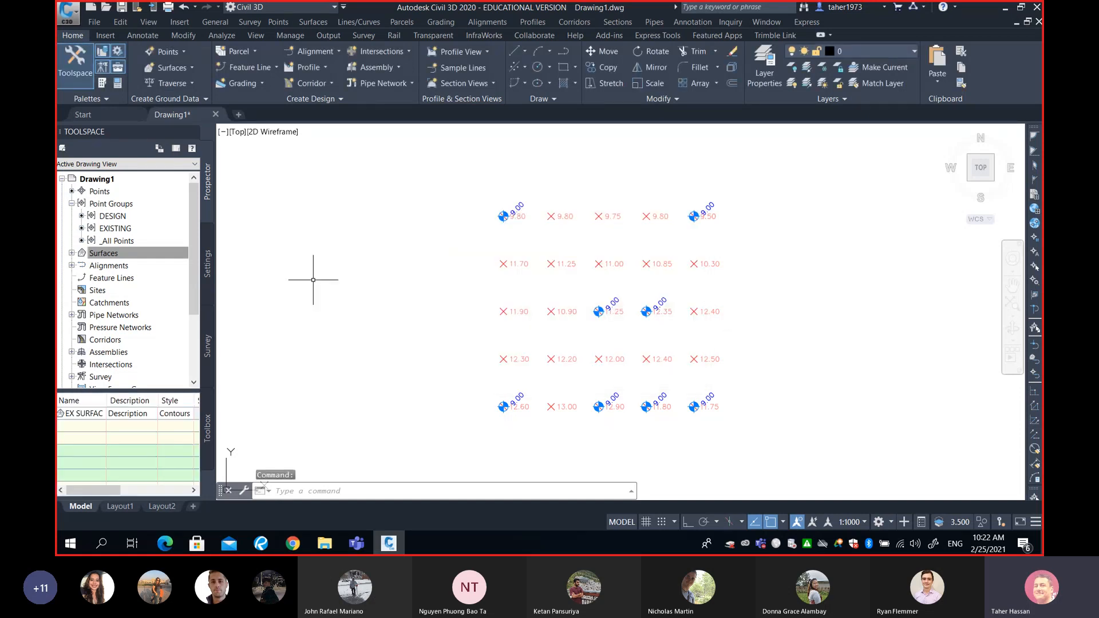
- Expand the Surfaces collection, widen the Toolspace and select EX SURFACE
left_click(72, 254)
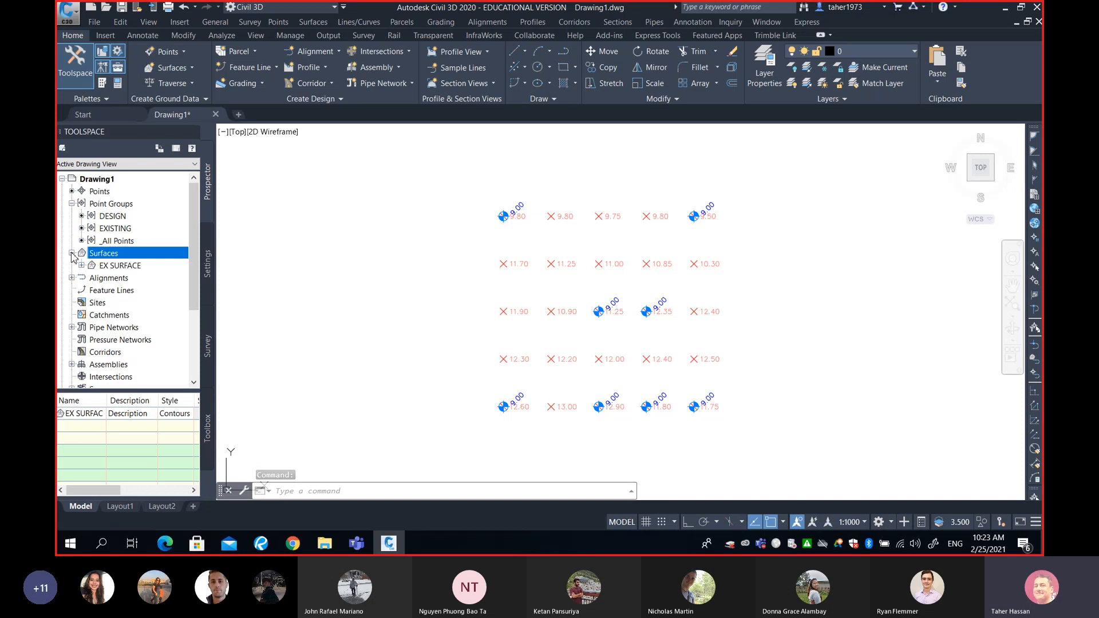
left_click_drag(218, 261, 371, 263)
left_click(137, 266)
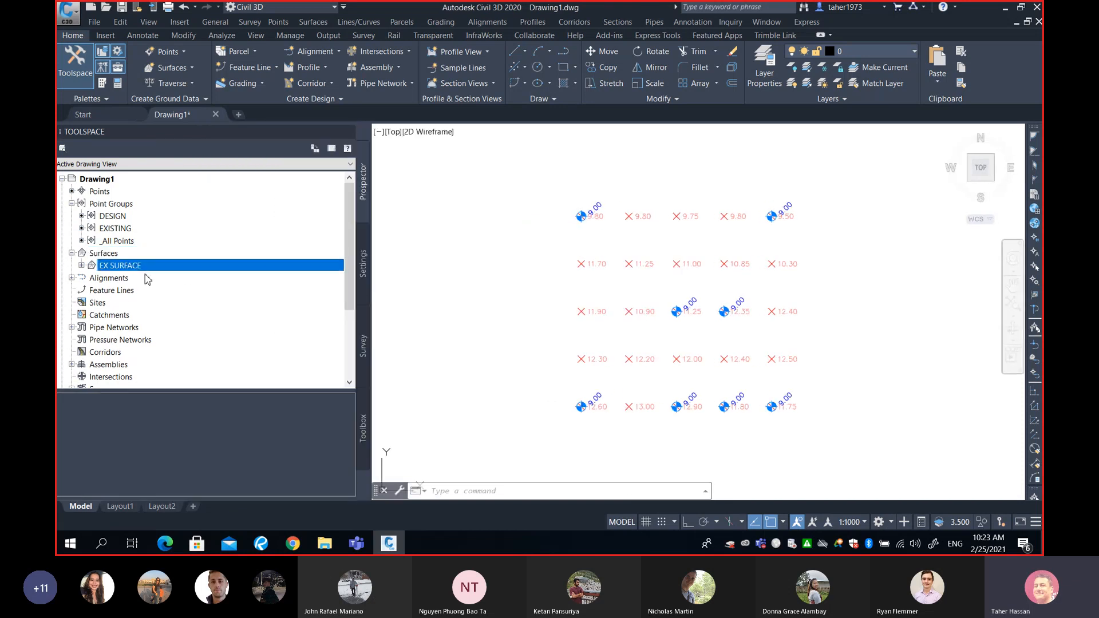
- Create a second TIN surface named DESIGN SURFACE on the C-TOPO layer
left_click(107, 254)
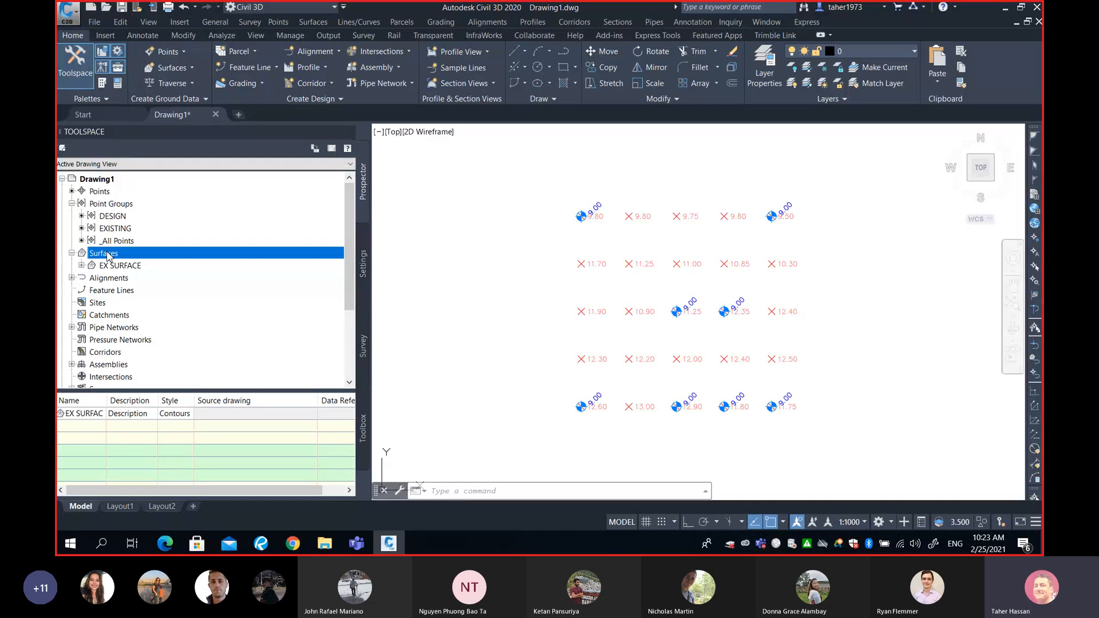
right_click(107, 256)
left_click(143, 259)
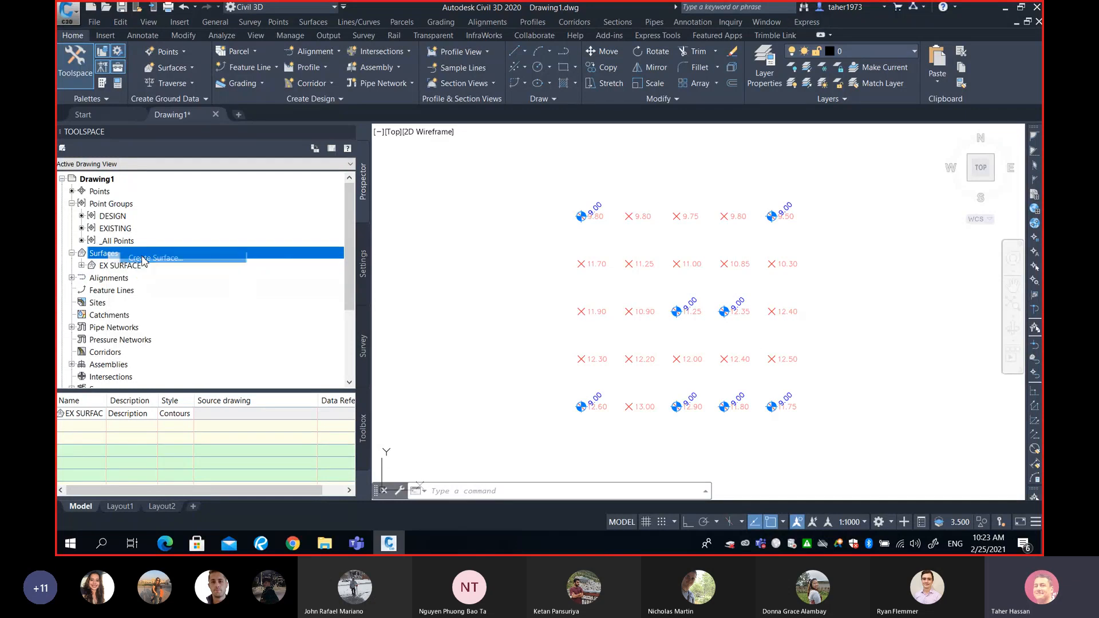
left_click(625, 226)
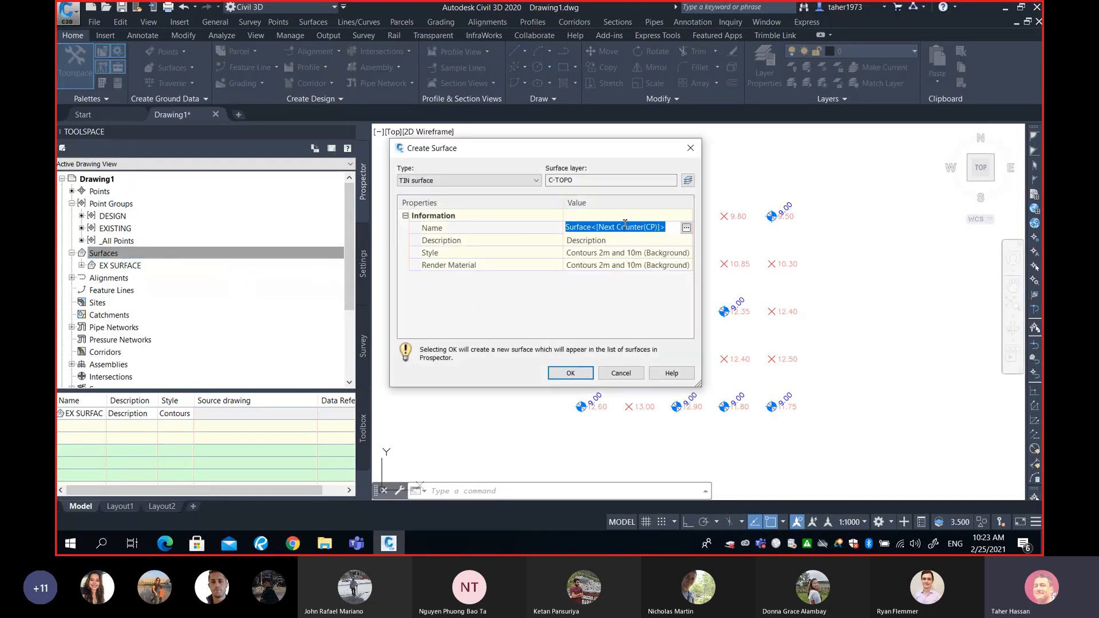
type("DES")
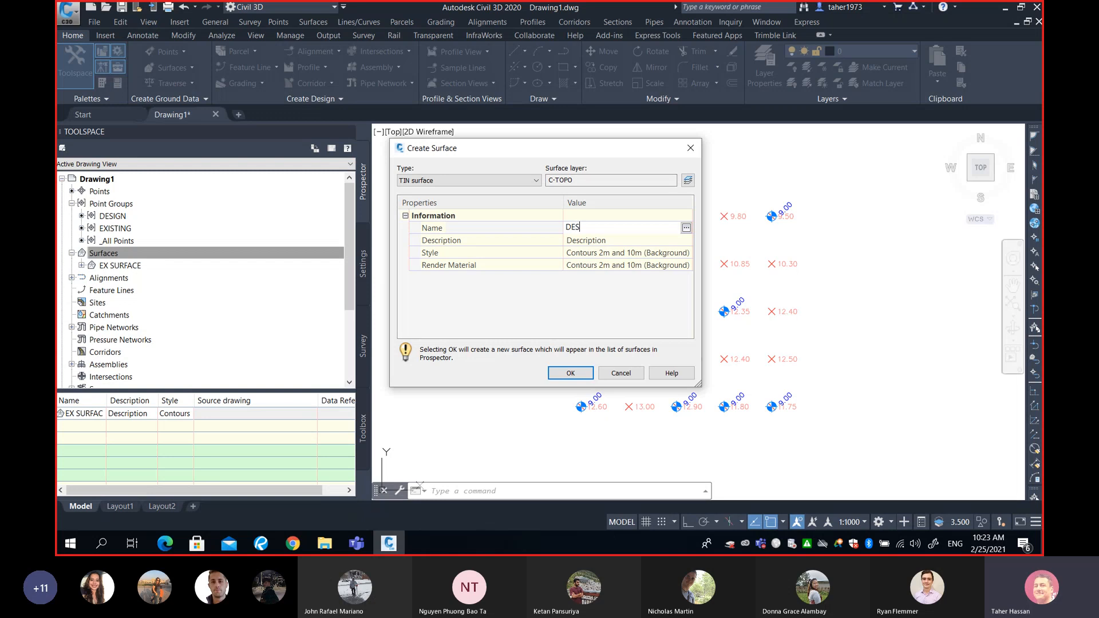
type("IGN SURFACE")
left_click(567, 373)
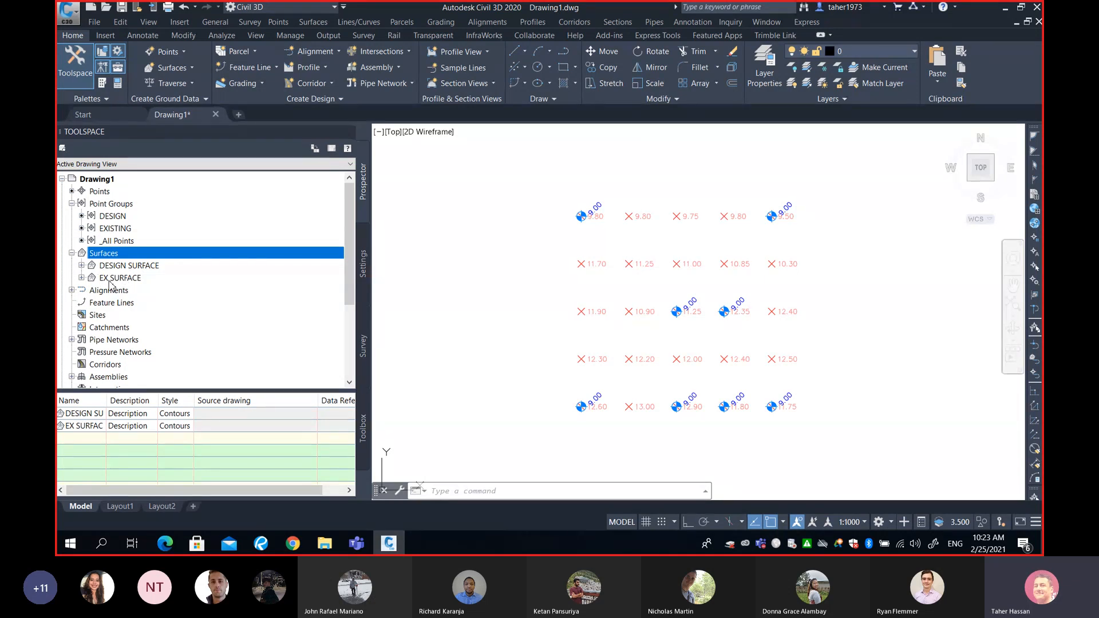
- Add the DESIGN point group to the definition of DESIGN SURFACE
left_click(82, 265)
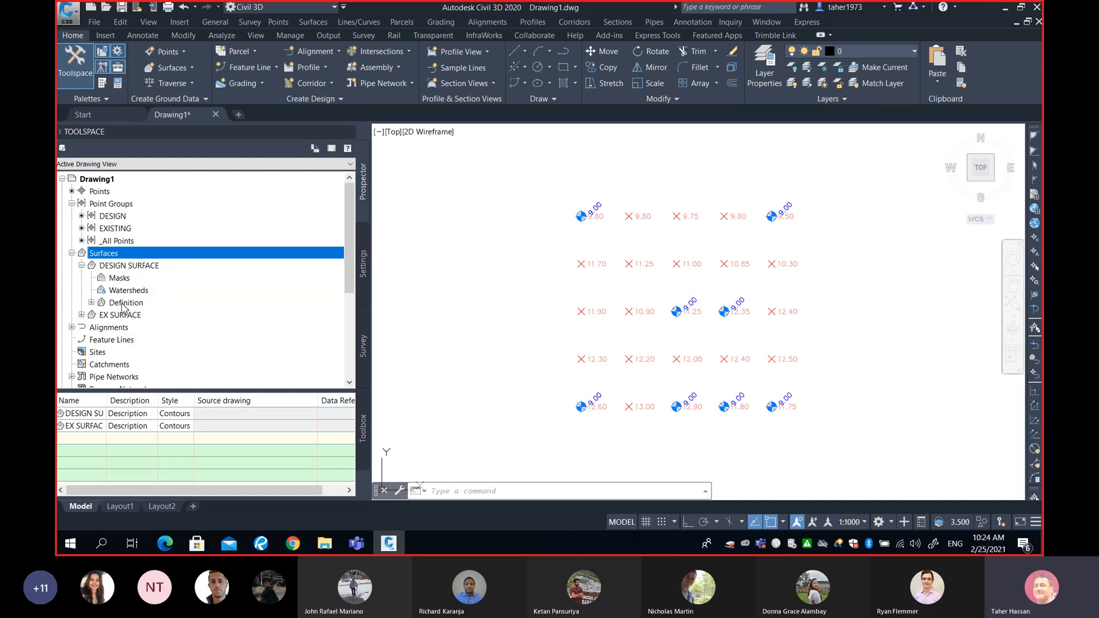
left_click(92, 304)
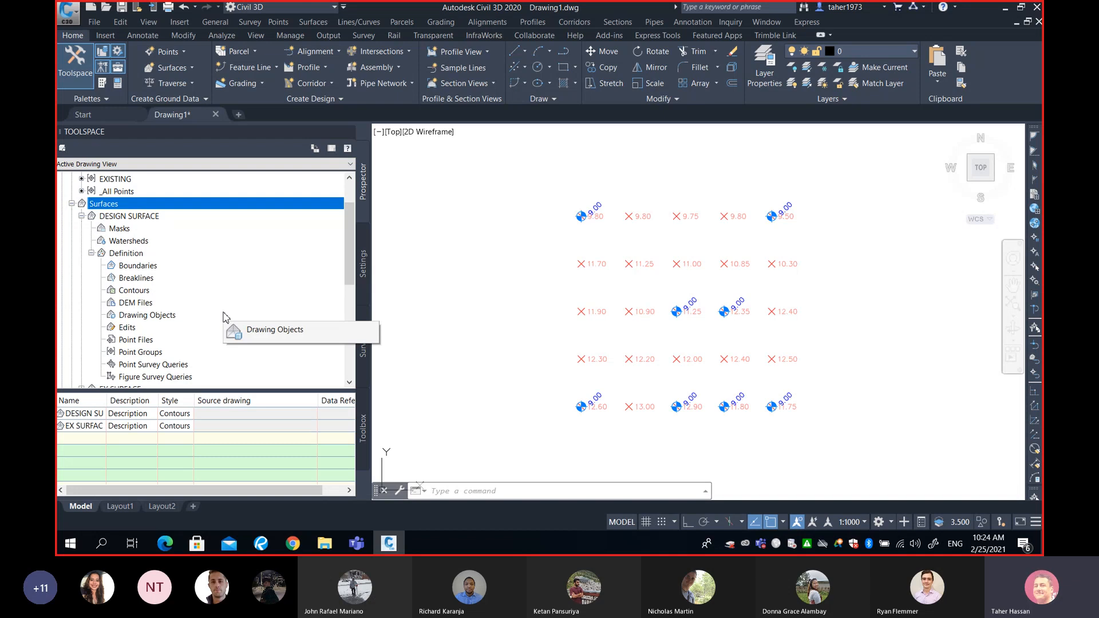
left_click(152, 352)
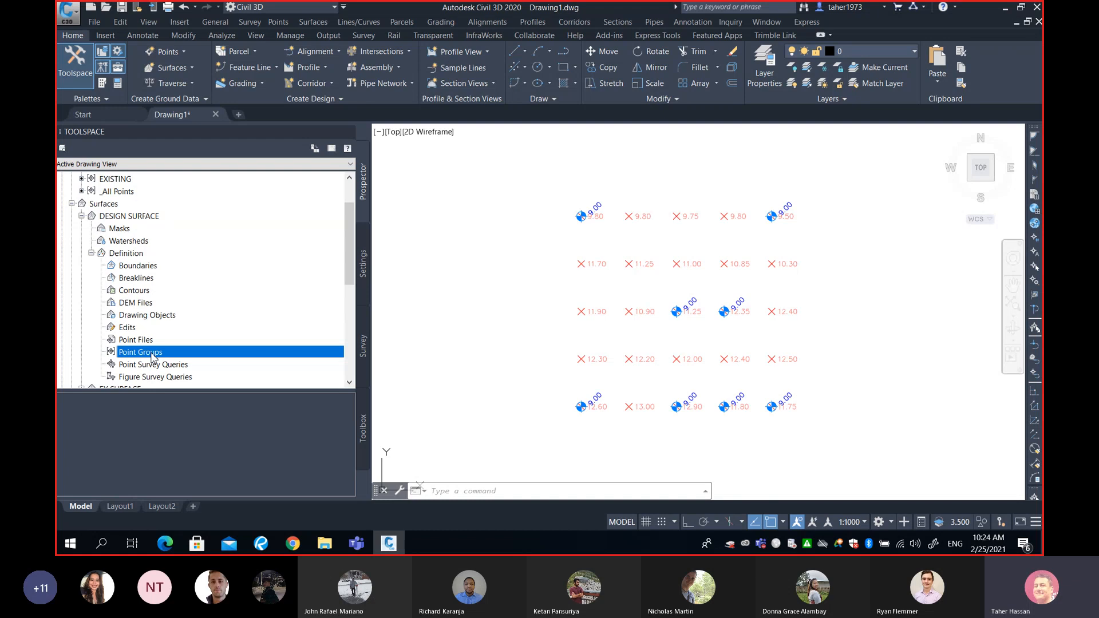
right_click(153, 357)
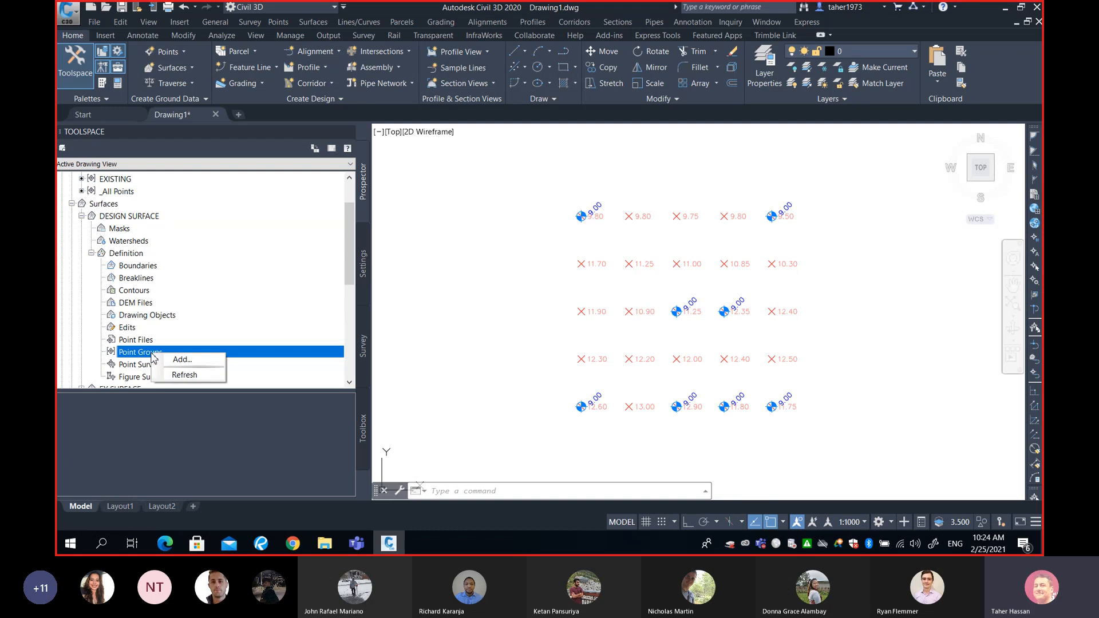
left_click(181, 359)
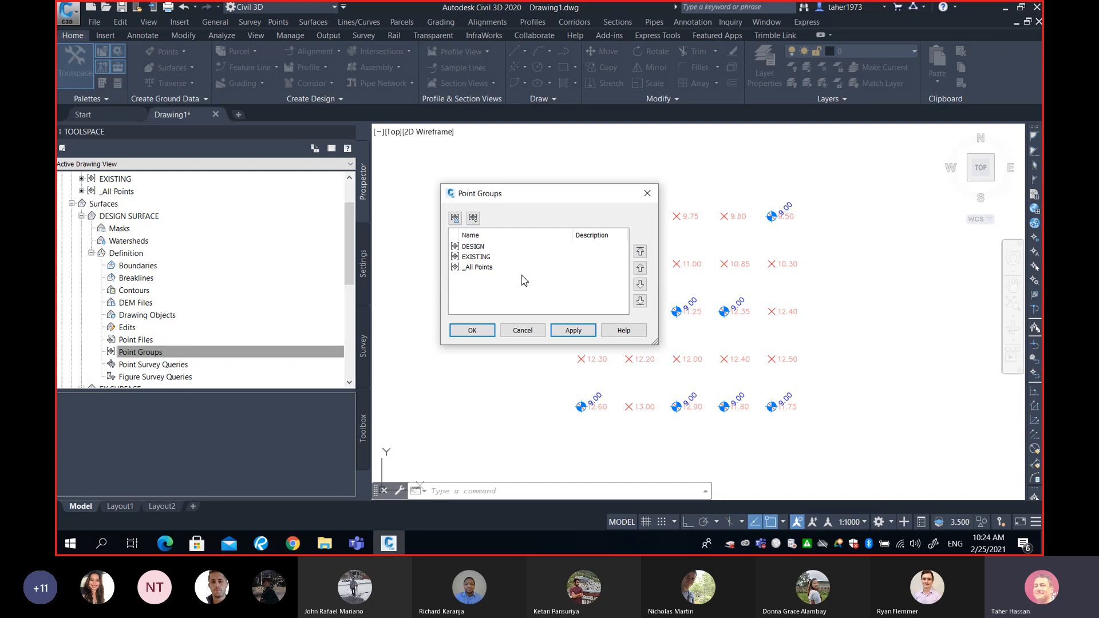
left_click(473, 247)
left_click(478, 258)
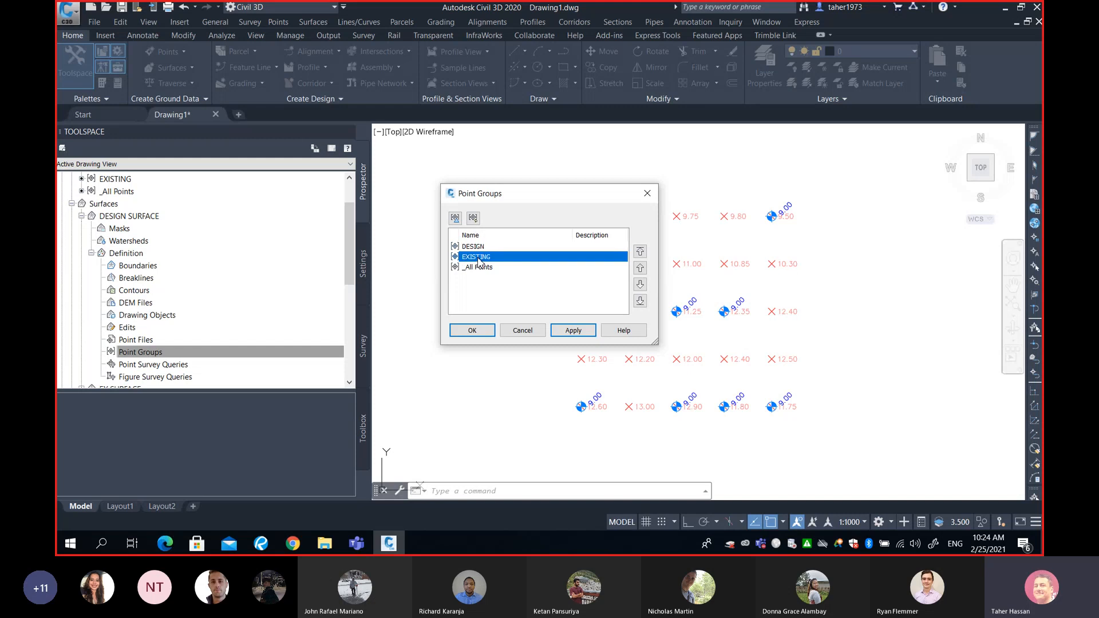
left_click(474, 247)
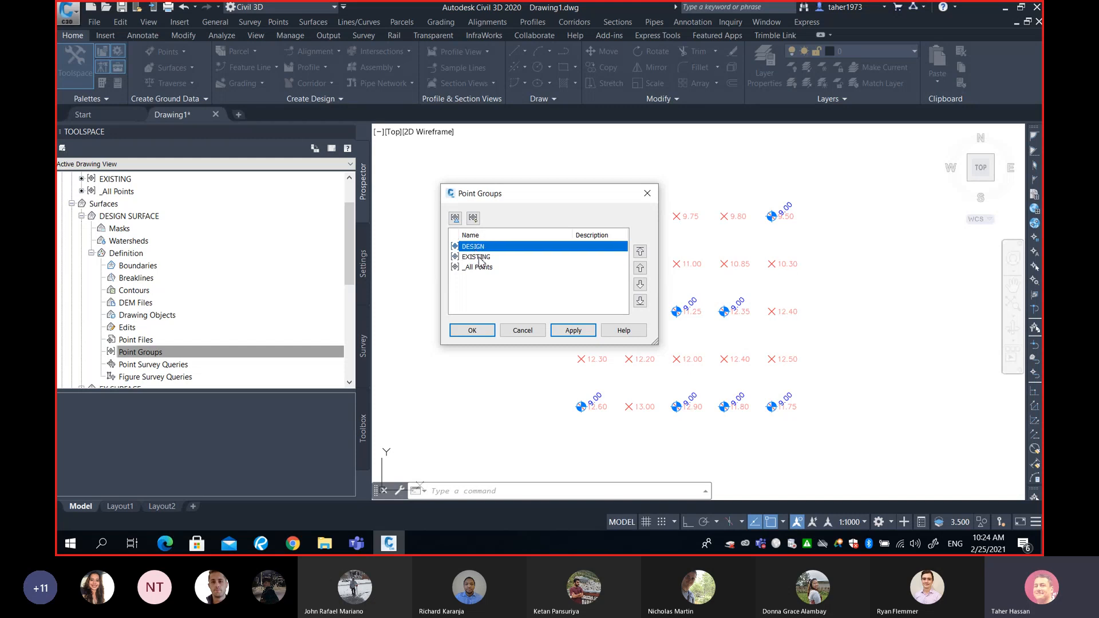
left_click(479, 257)
left_click(485, 268)
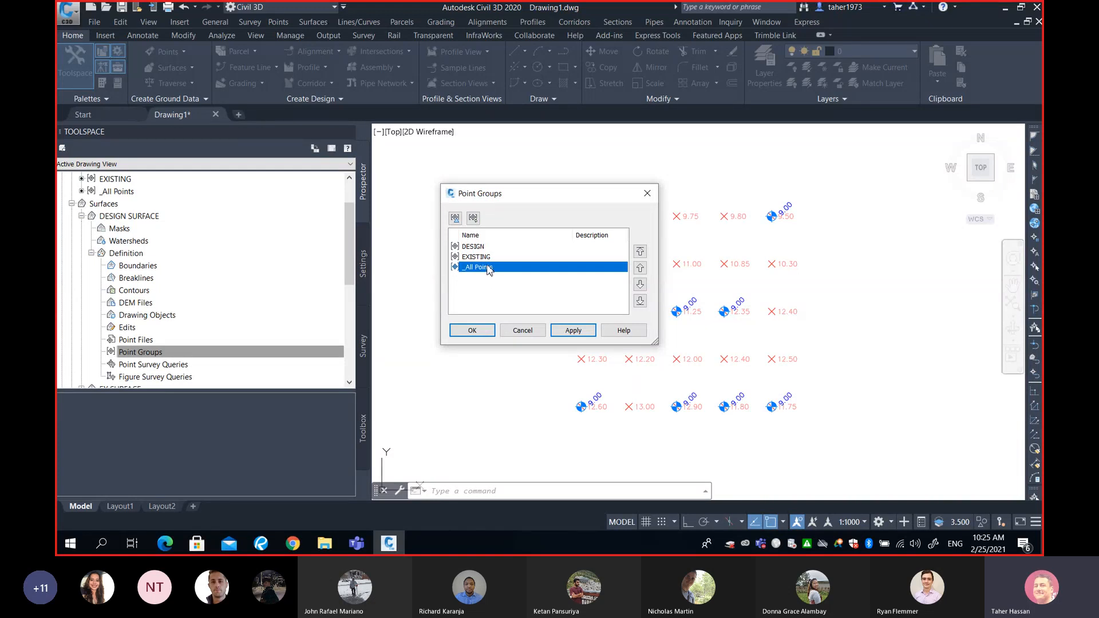
left_click(485, 247)
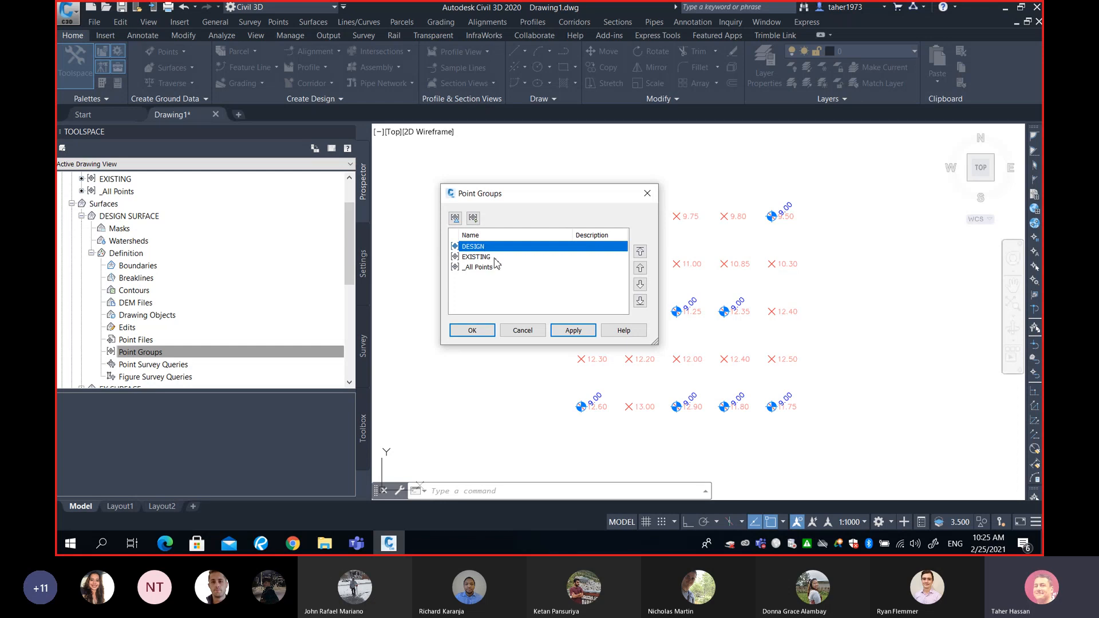
left_click(495, 257)
left_click(476, 247)
left_click(487, 258)
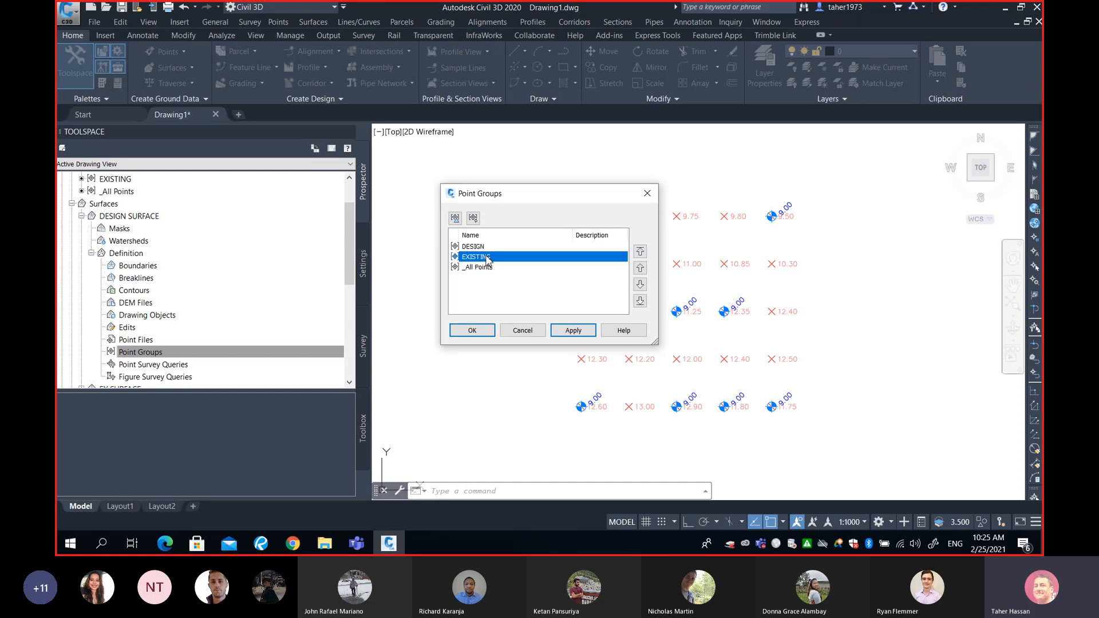
left_click(484, 247)
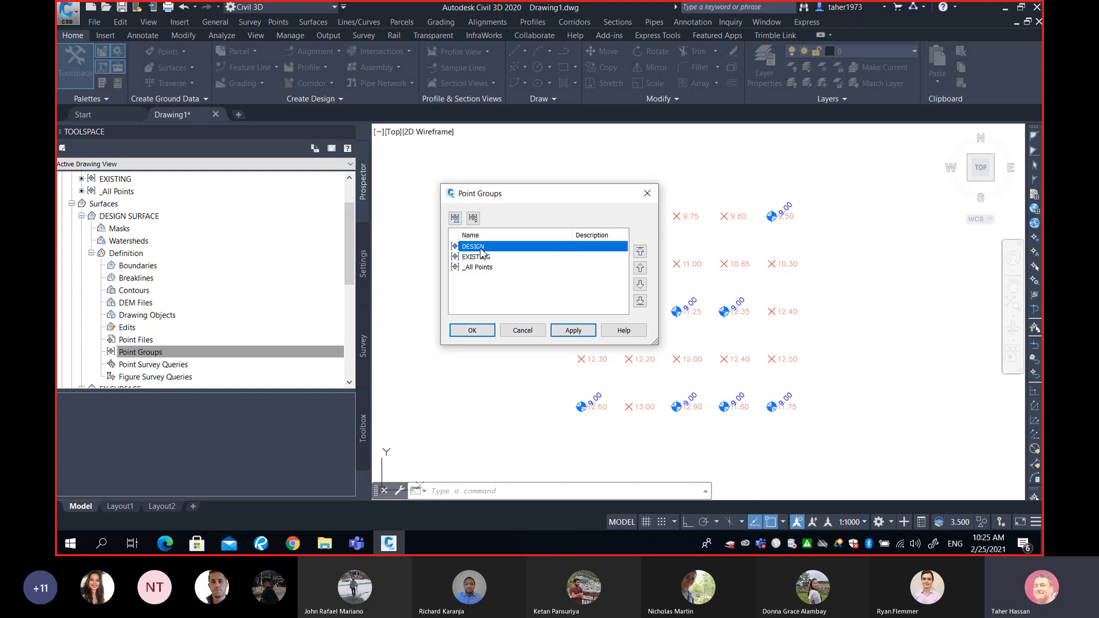
left_click(482, 334)
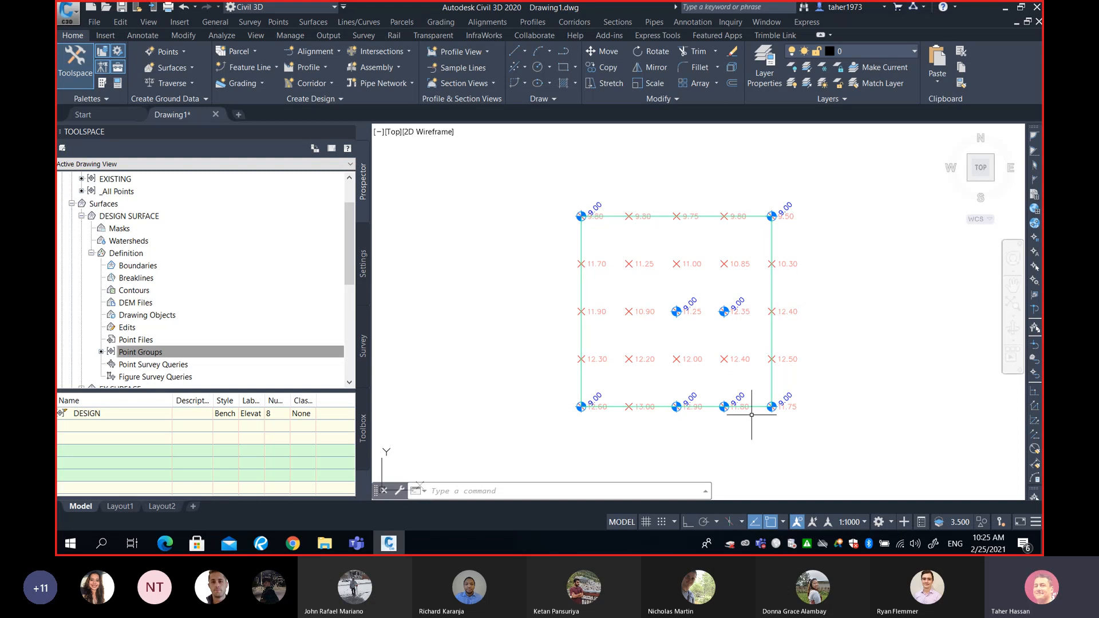
mouse_move(748, 399)
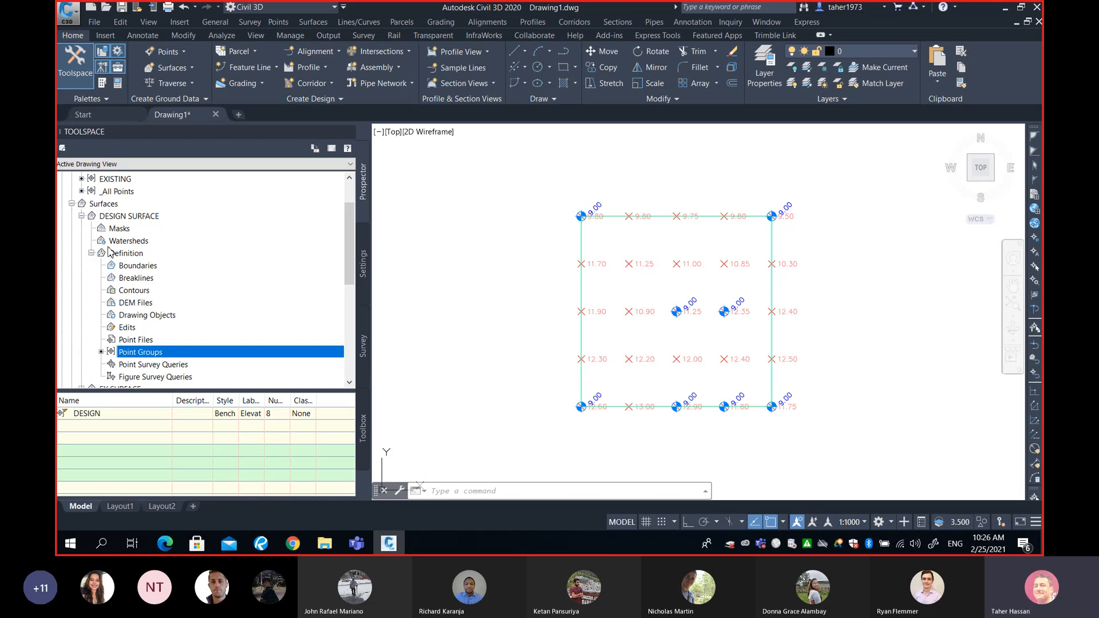
- Collapse the DESIGN SURFACE branch and add the EXISTING point group to the definition of EX SURFACE
left_click(91, 253)
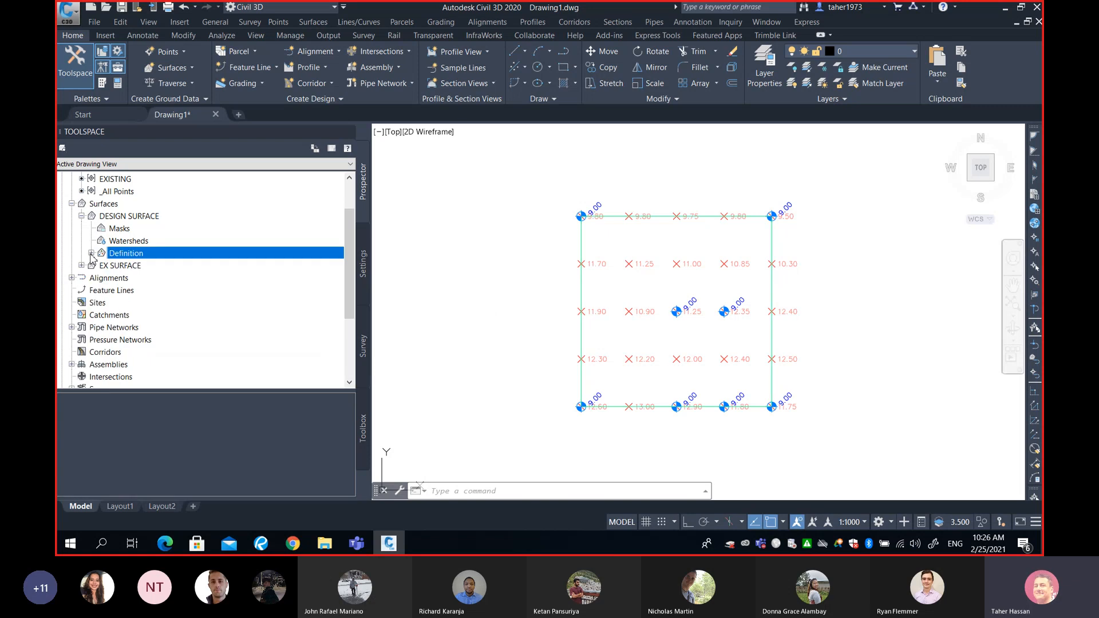
left_click(82, 216)
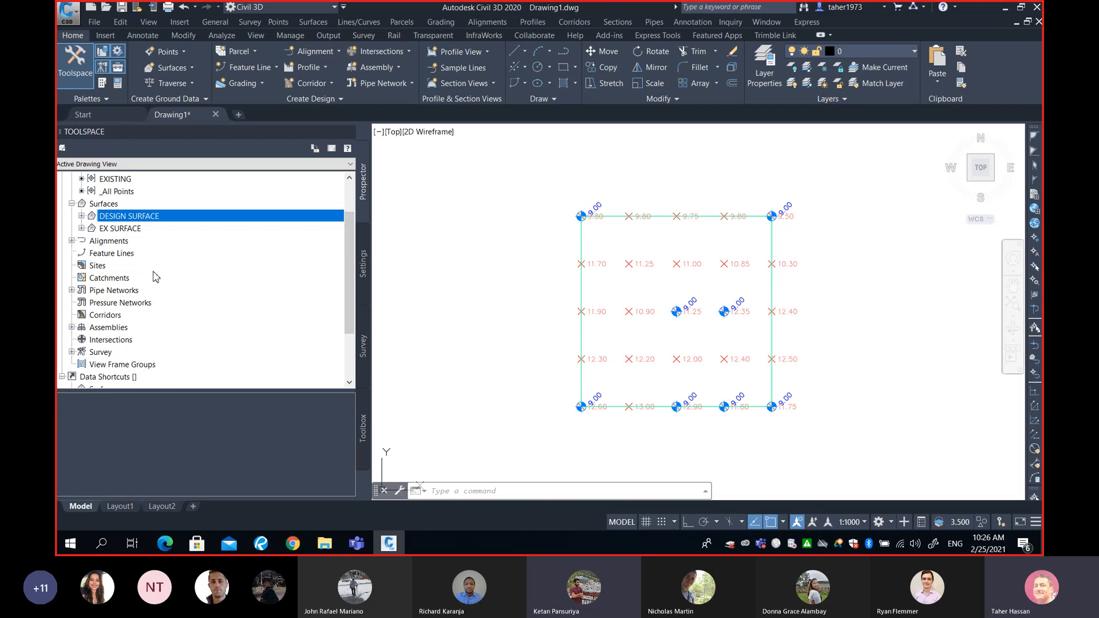
left_click(81, 228)
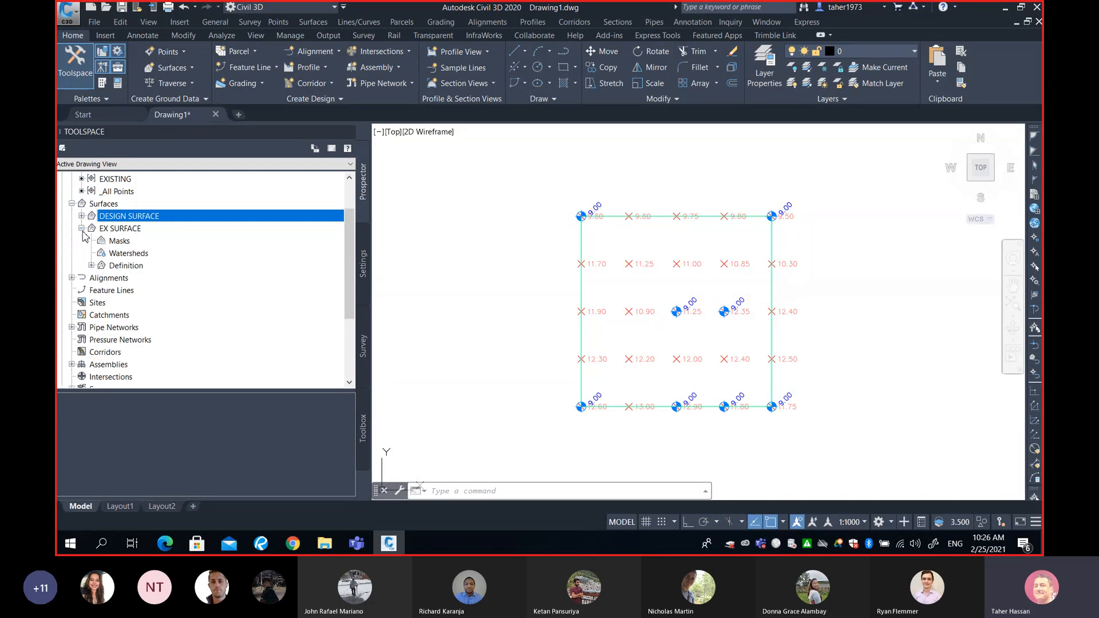
left_click(91, 266)
left_click(141, 354)
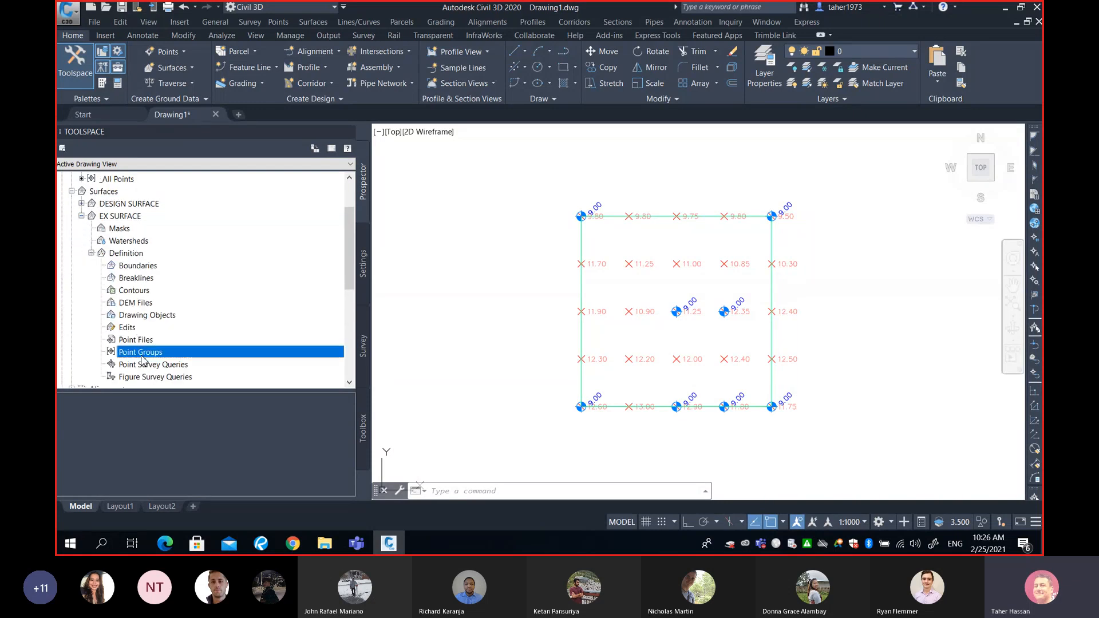
right_click(143, 355)
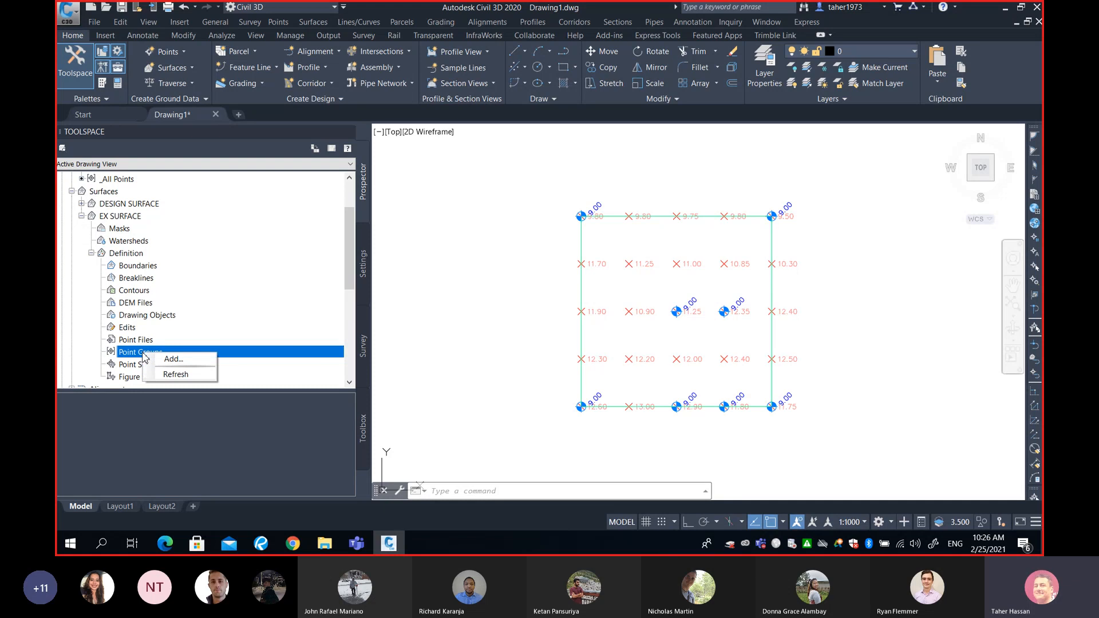
left_click(166, 359)
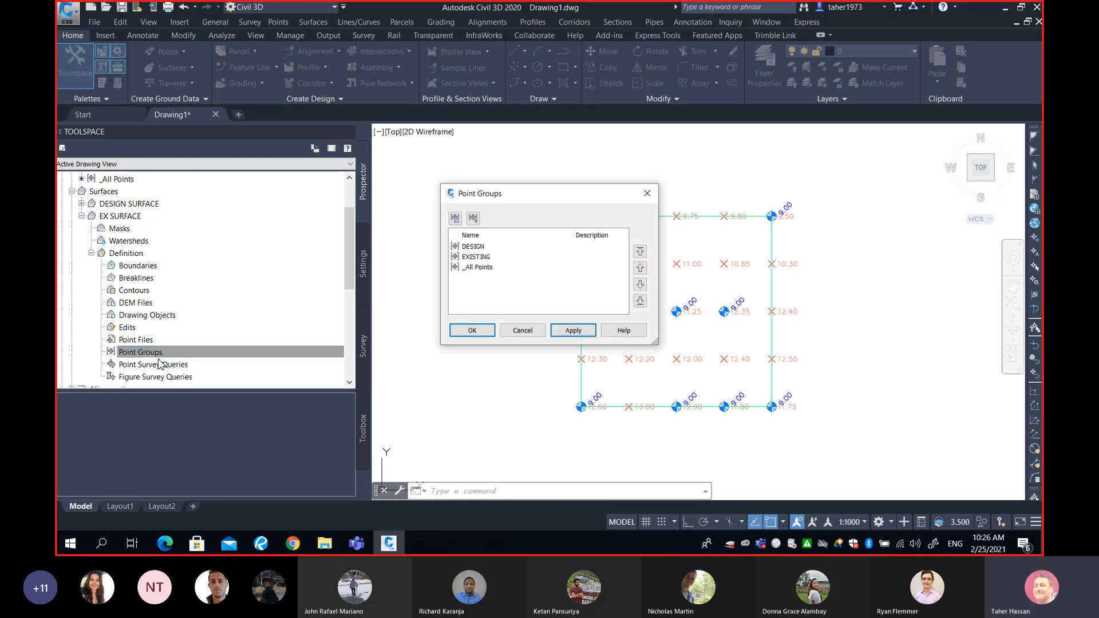
left_click(486, 258)
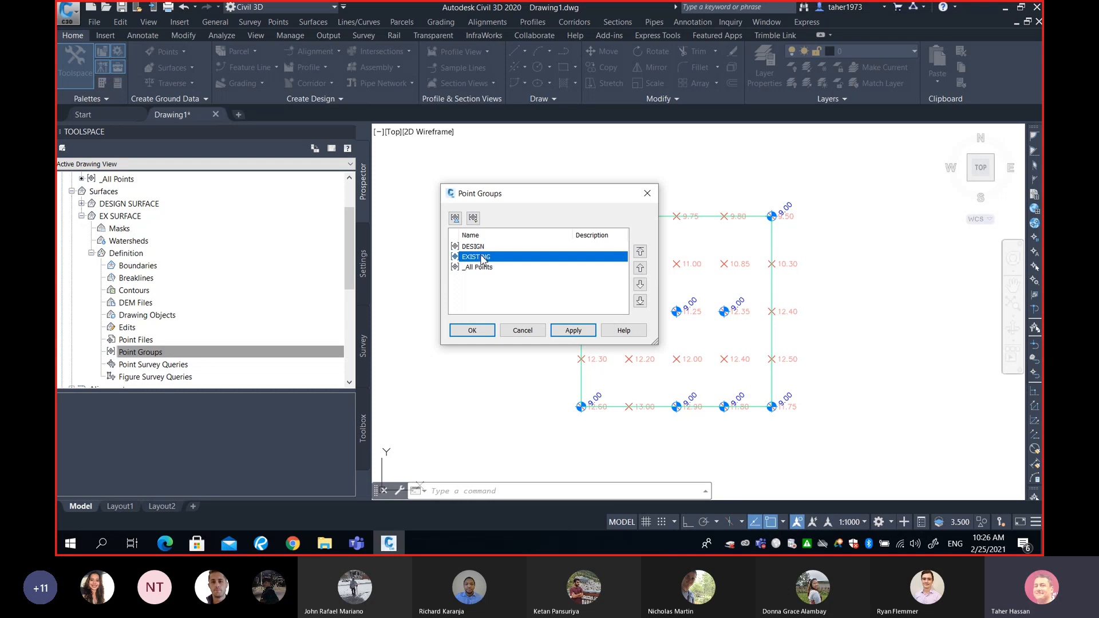
left_click(472, 331)
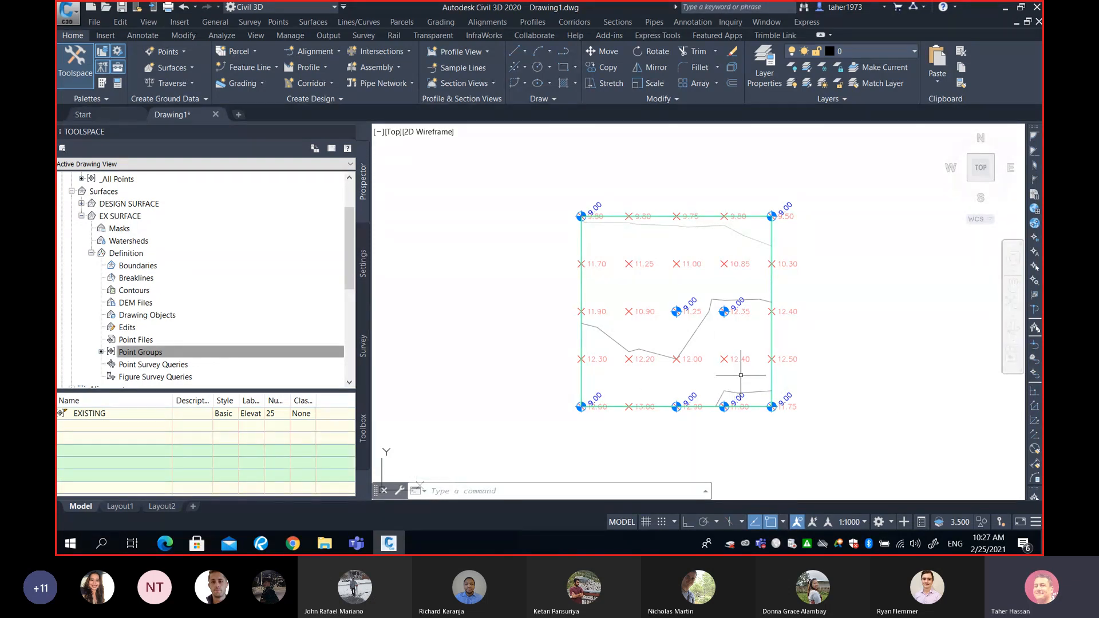
- Collapse the EX SURFACE branch and select DESIGN SURFACE and EX SURFACE in turn
mouse_move(741, 375)
left_click(91, 253)
left_click(81, 215)
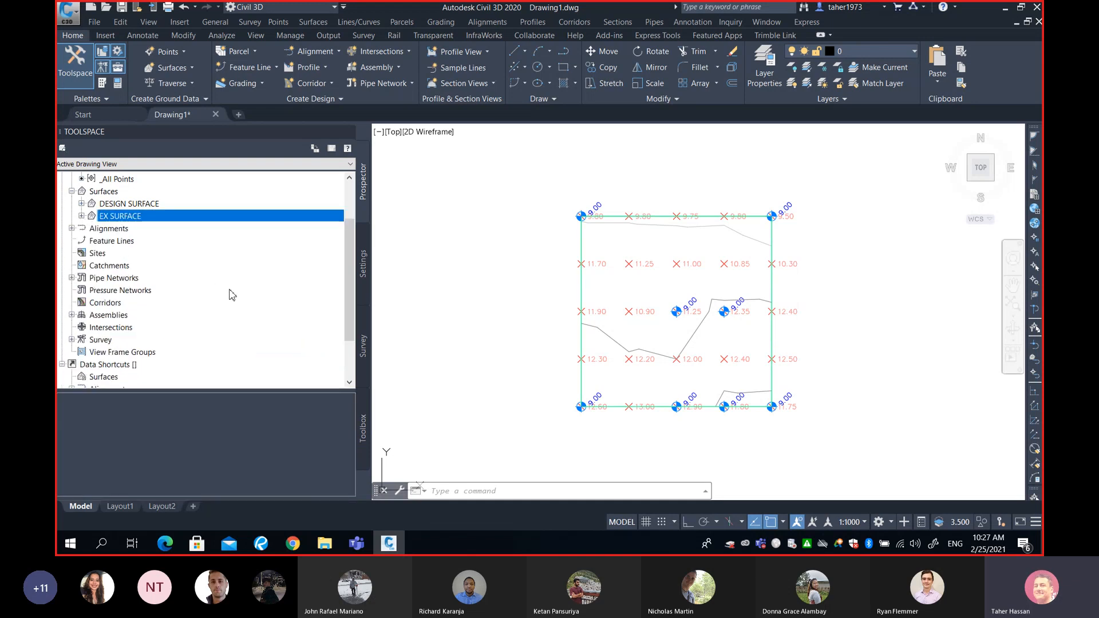
left_click(128, 204)
left_click(135, 215)
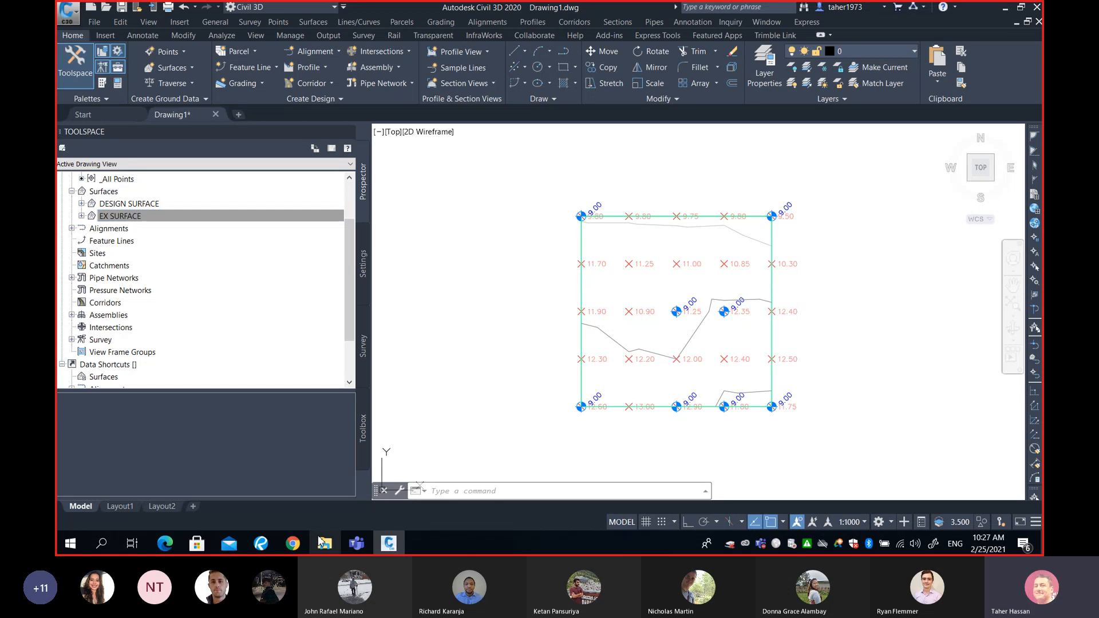
- Switch to Revu and maximize the SURV325 Earthworks Part 2 document to examine the existing ground diagram
left_click(261, 543)
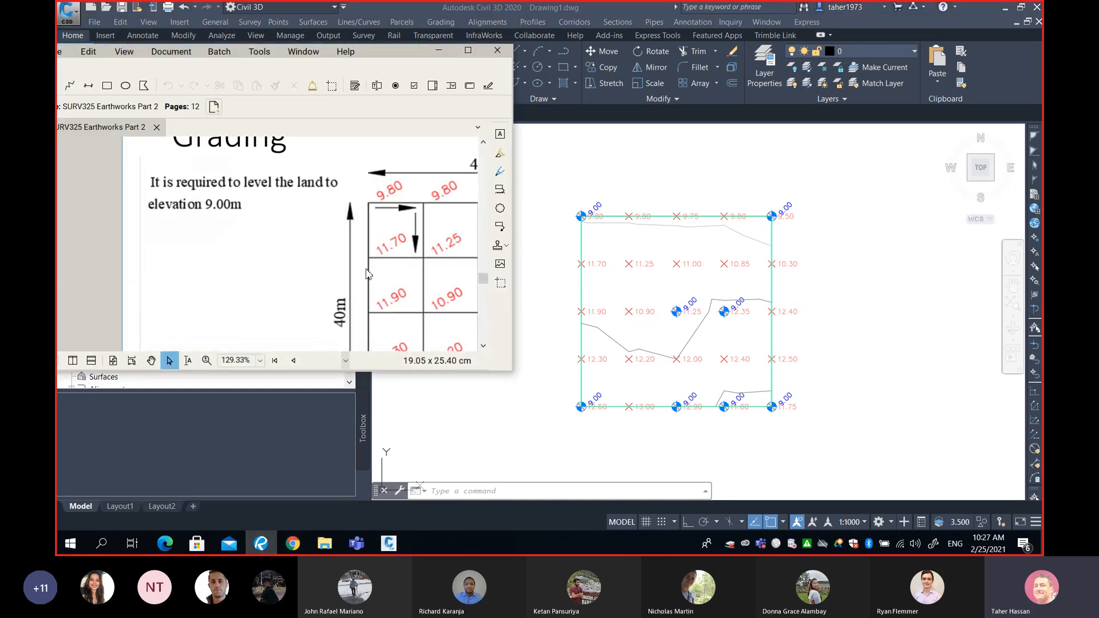
left_click(468, 51)
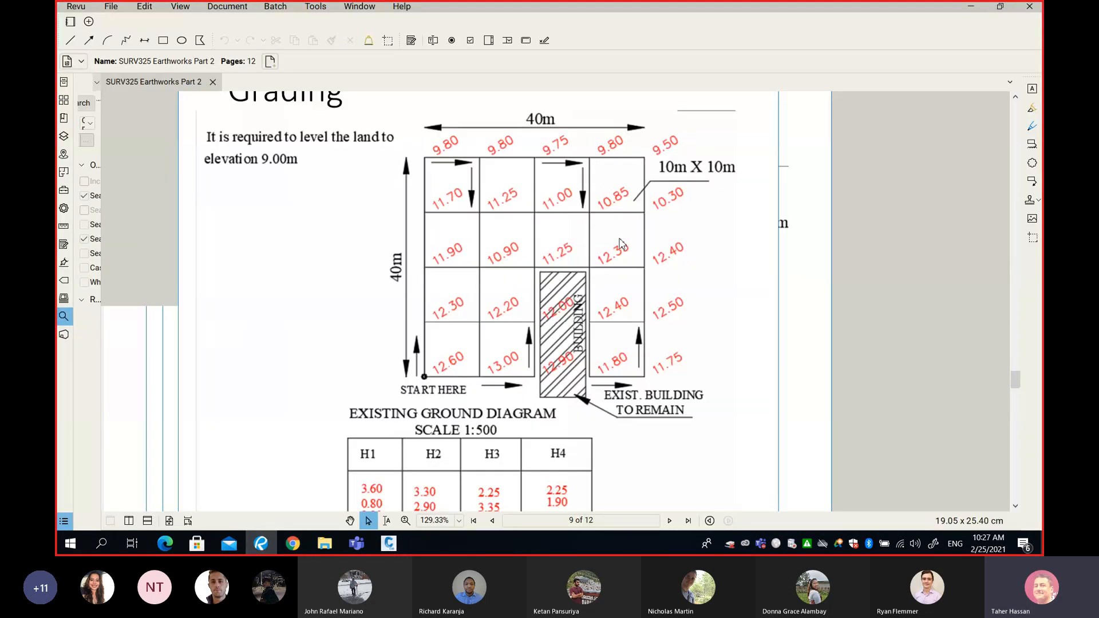
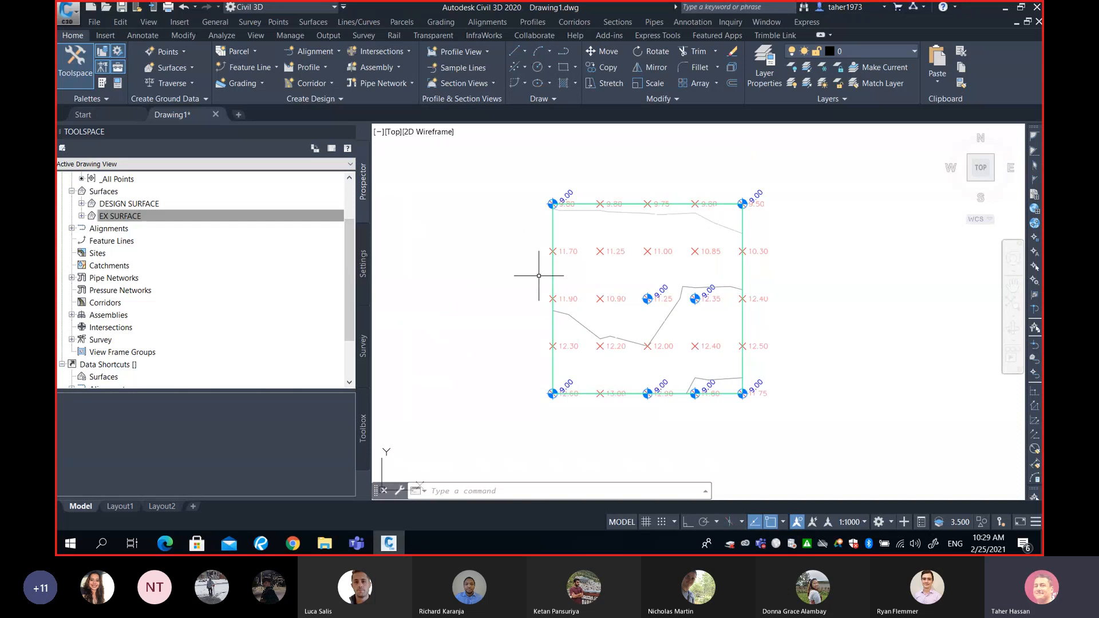
- Set both the point style and the point label style of the DESIGN point group to <none>
left_click_drag(350, 228, 352, 192)
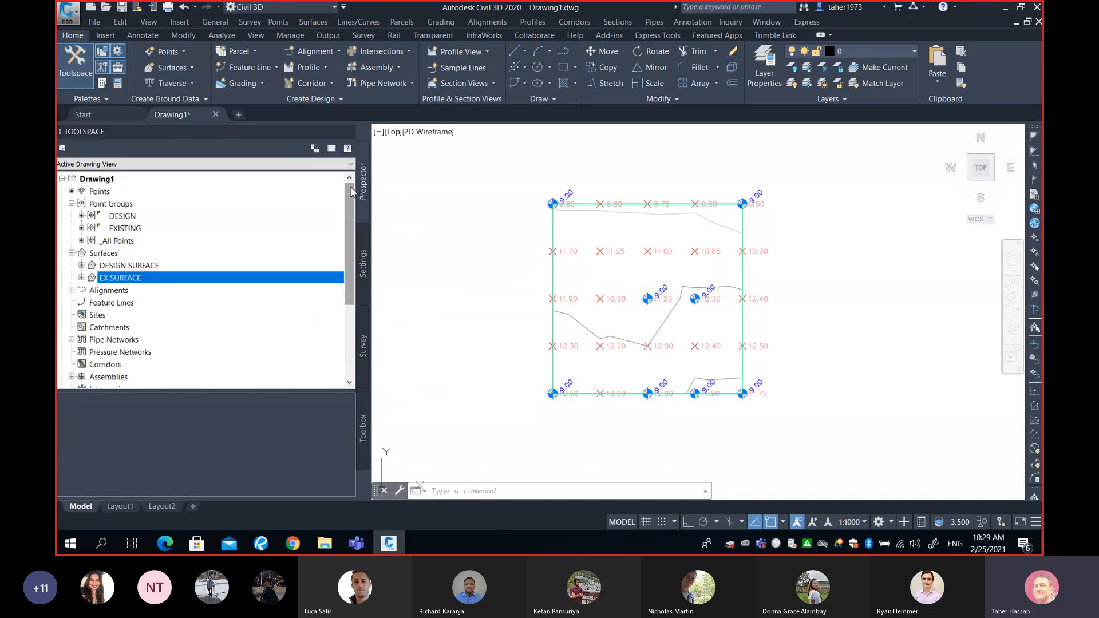
left_click(121, 216)
right_click(132, 216)
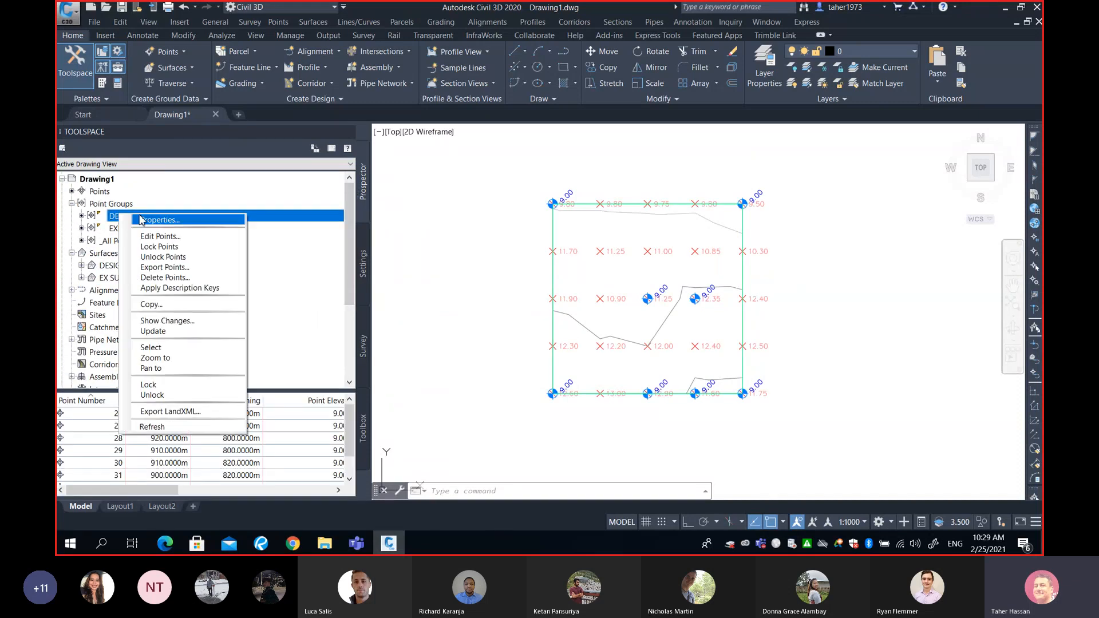
left_click(140, 219)
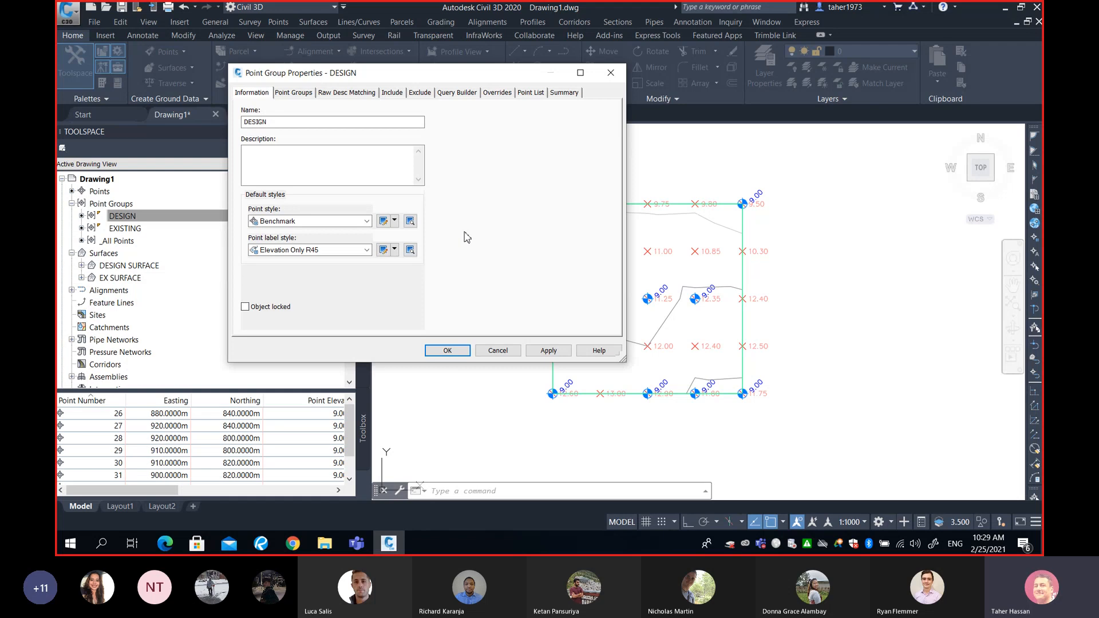
left_click(347, 227)
left_click(283, 232)
left_click(303, 250)
left_click(282, 262)
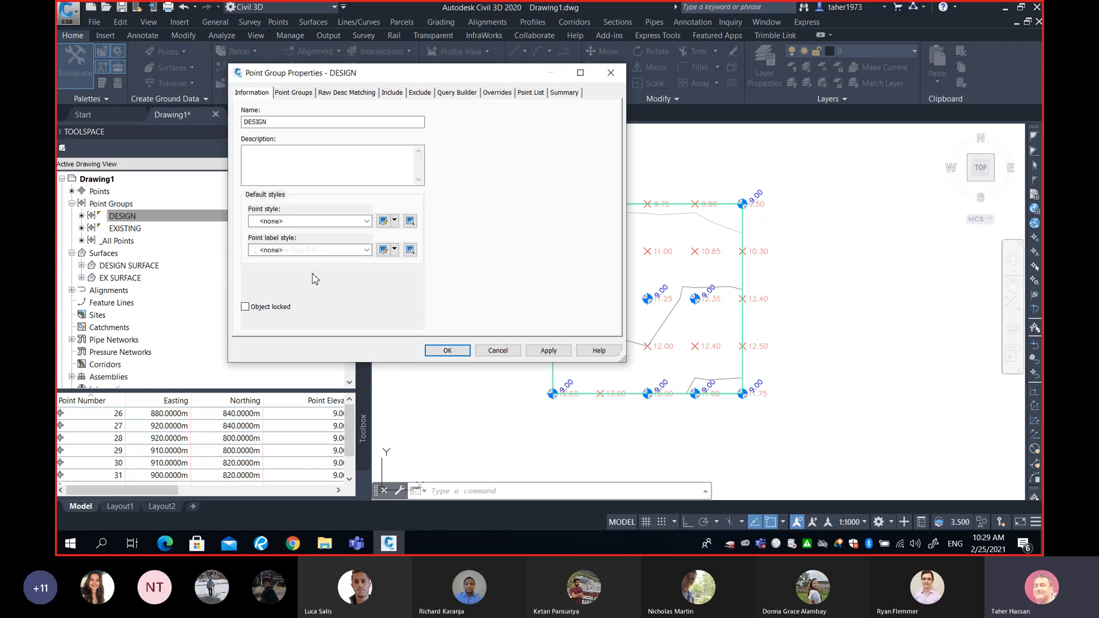
left_click(448, 350)
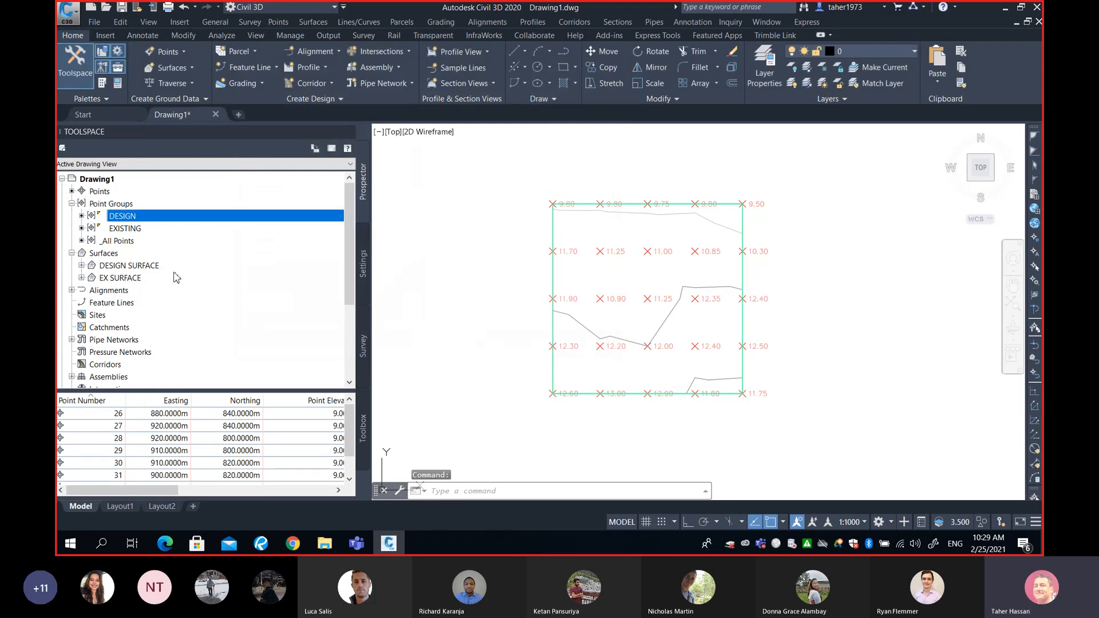
- Set both the point style and the point label style of the EXISTING point group to <none>
left_click(126, 229)
right_click(175, 228)
left_click(192, 236)
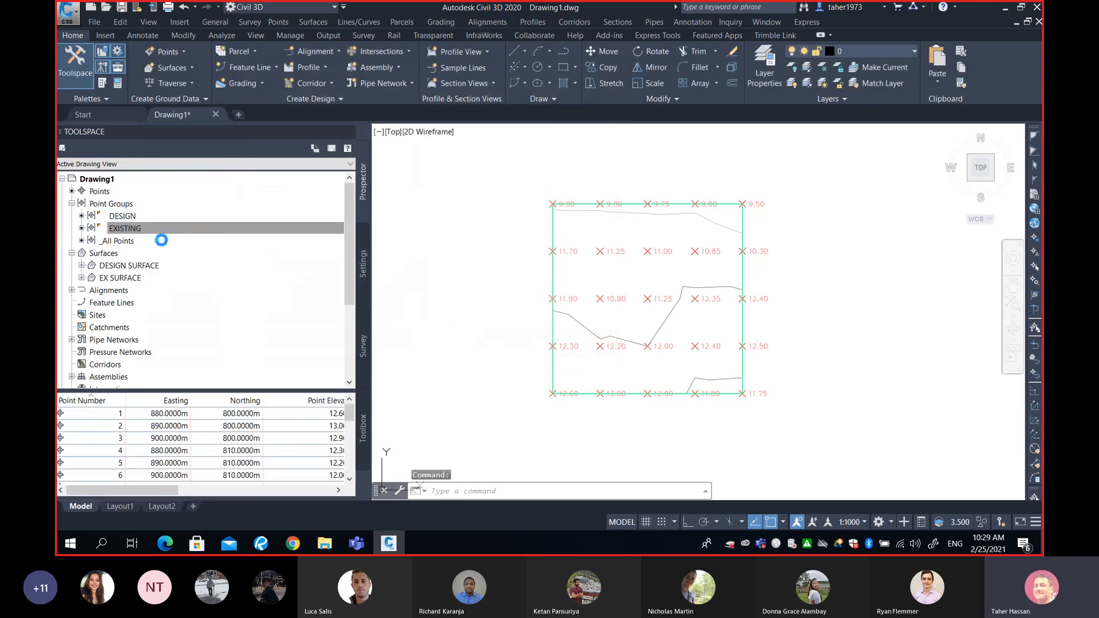
left_click(285, 222)
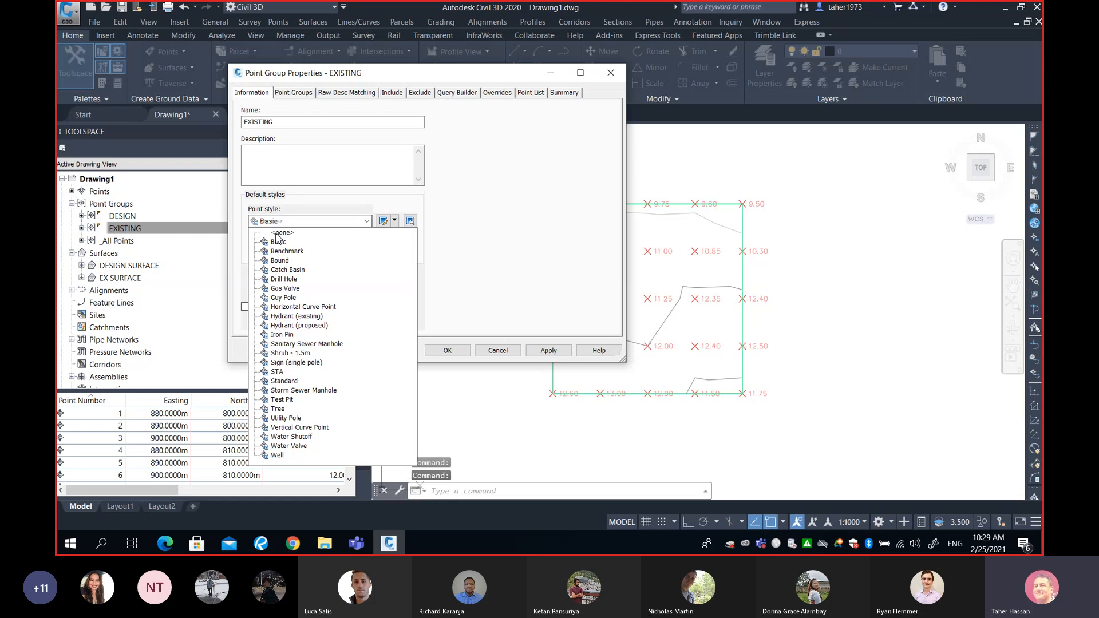
left_click(280, 230)
left_click(277, 256)
left_click(279, 259)
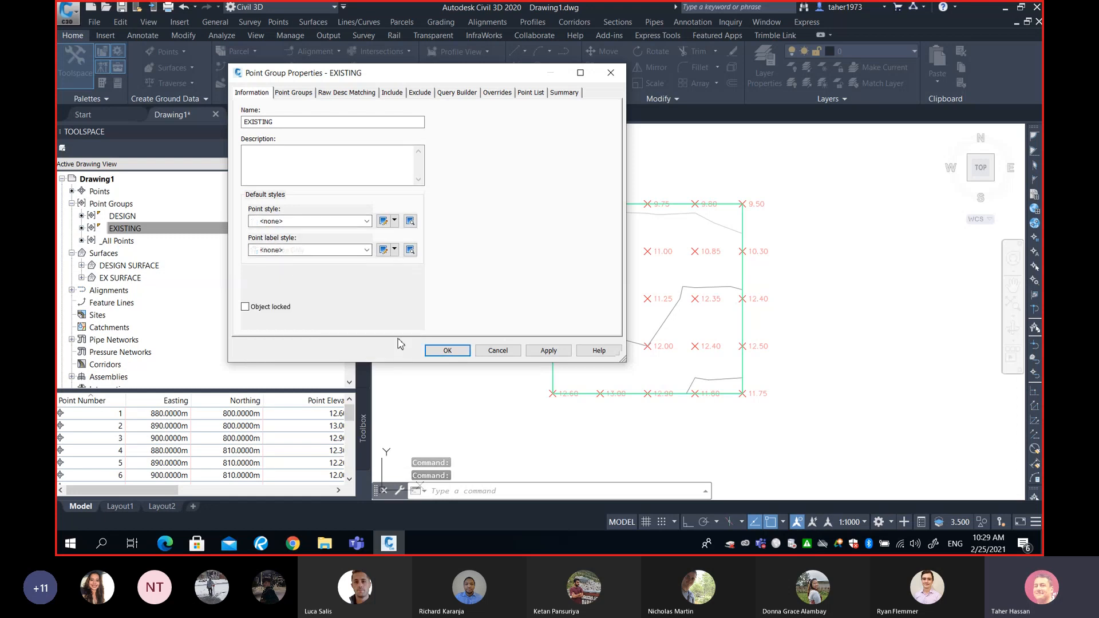
left_click(447, 350)
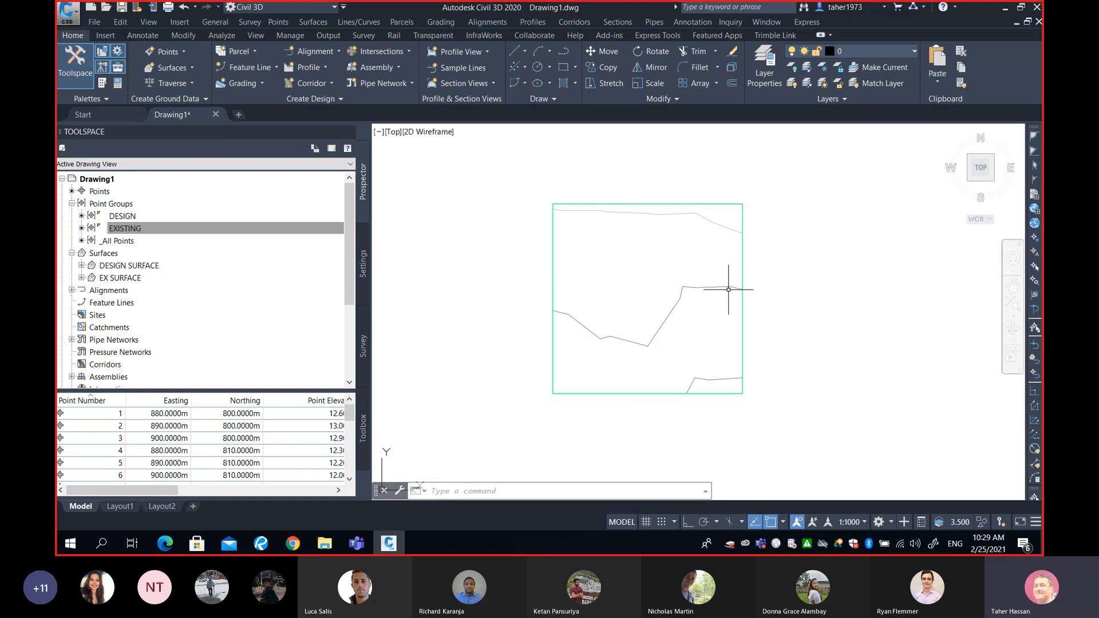
mouse_move(739, 284)
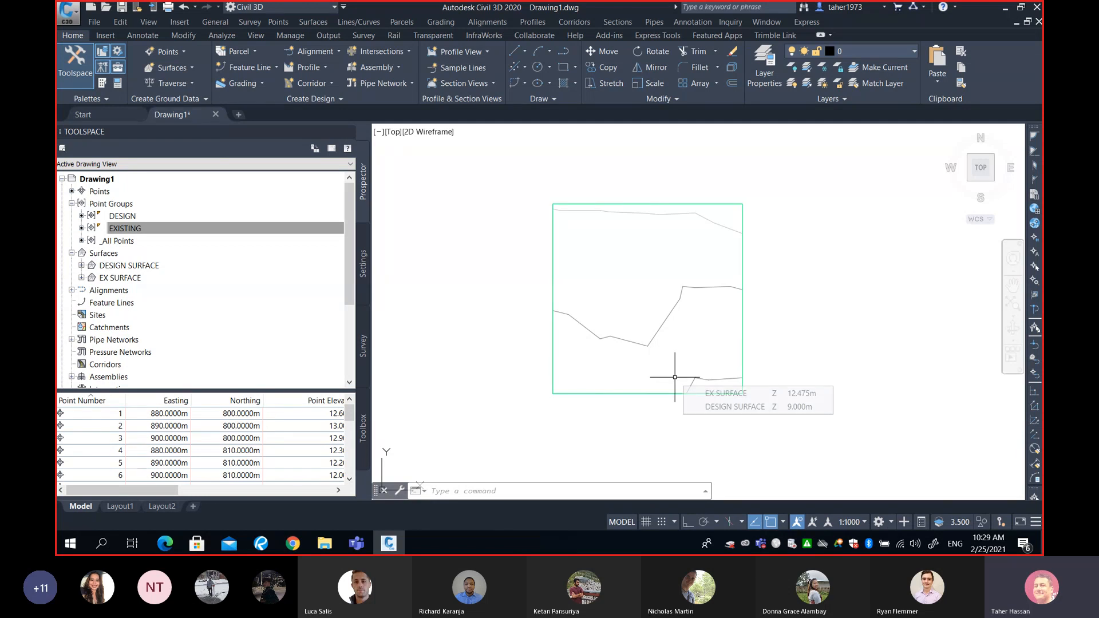
mouse_move(676, 376)
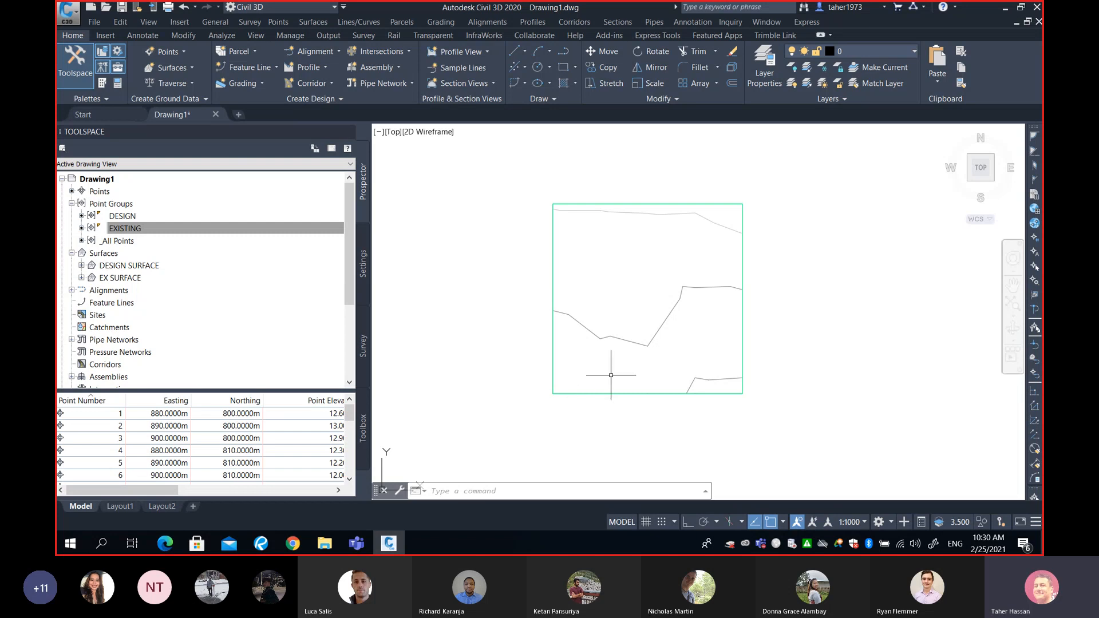
type("p")
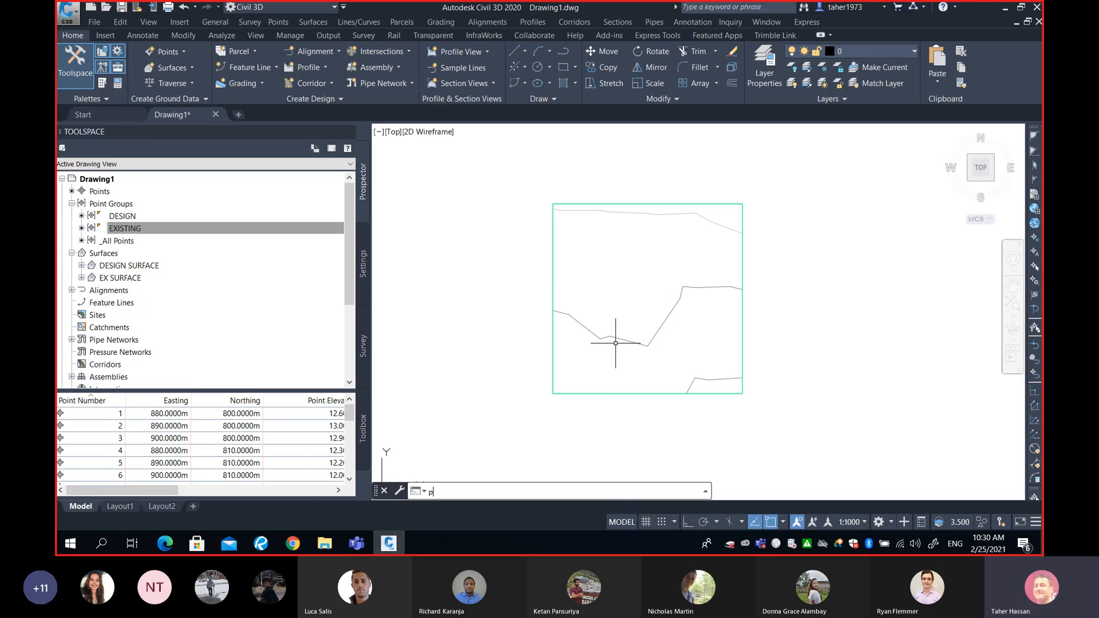
type("l")
key("Escape")
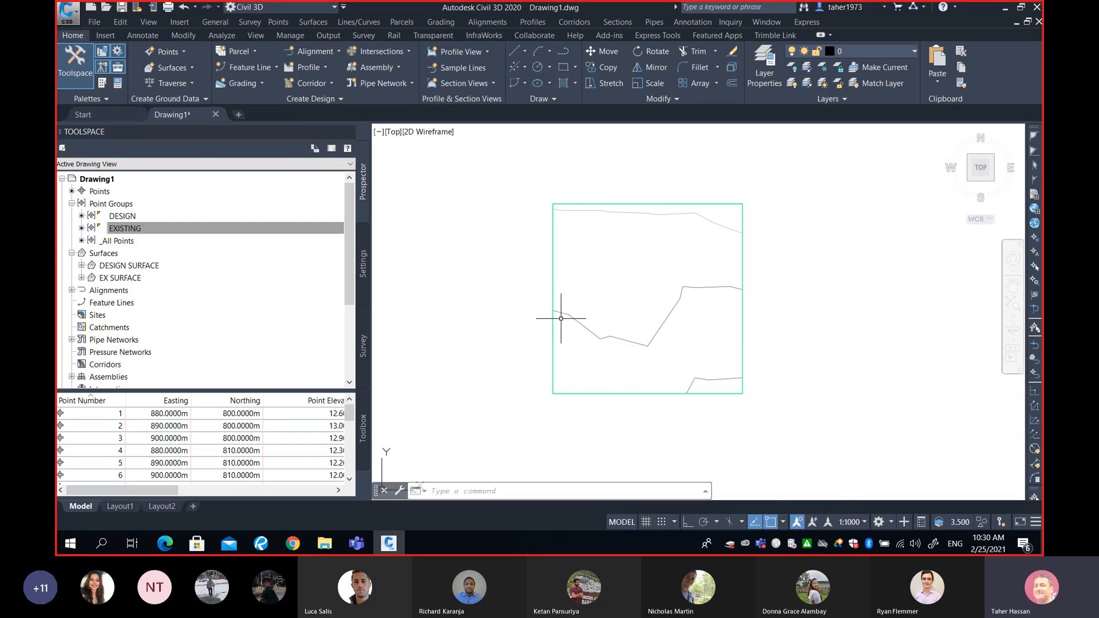
- Set the point style of the DESIGN point group to Benchmark
left_click(120, 217)
right_click(131, 218)
left_click(169, 223)
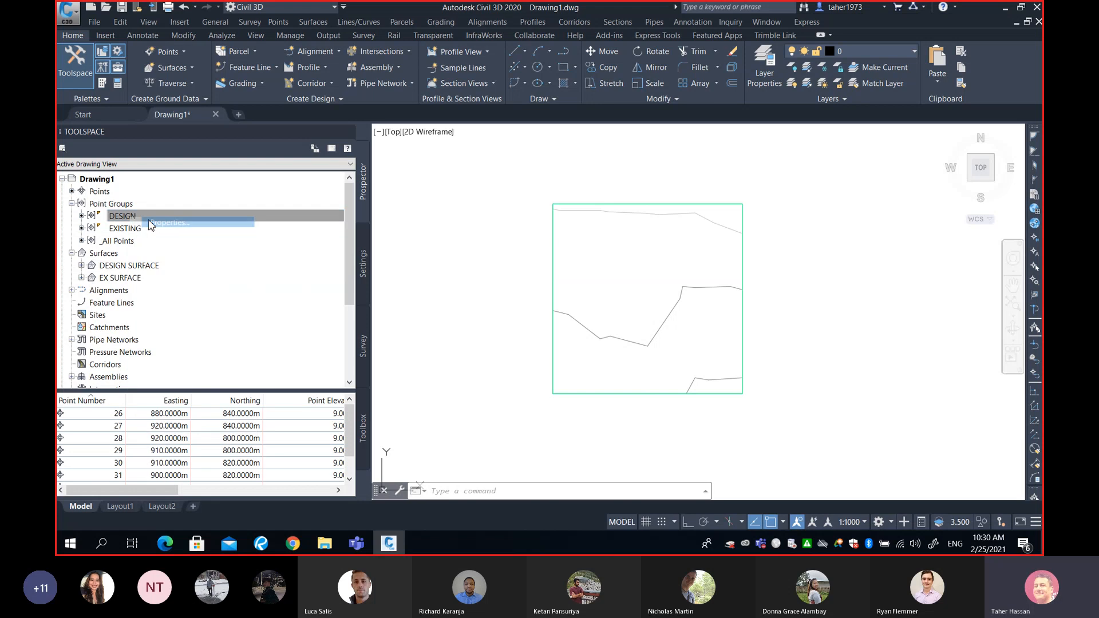
left_click(314, 221)
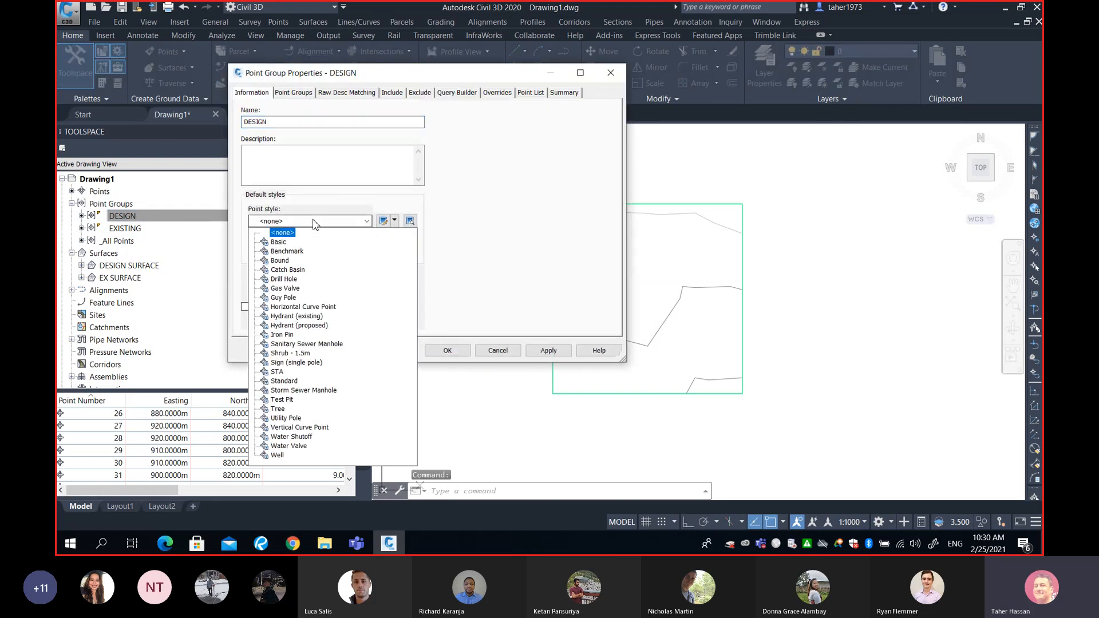
left_click(278, 242)
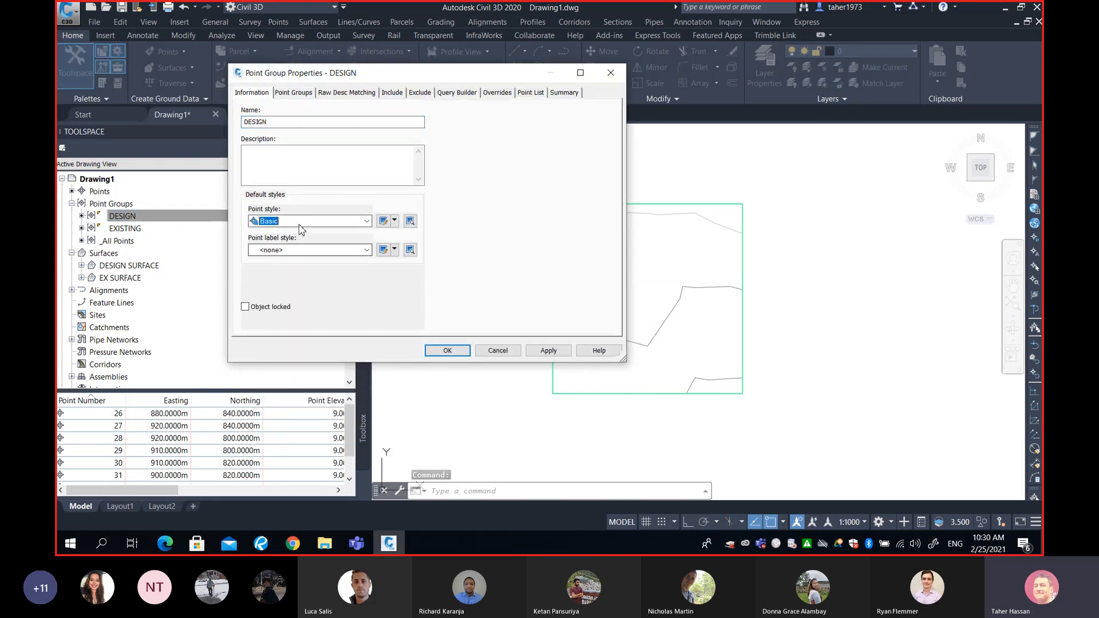
left_click(298, 223)
left_click(289, 250)
left_click(452, 351)
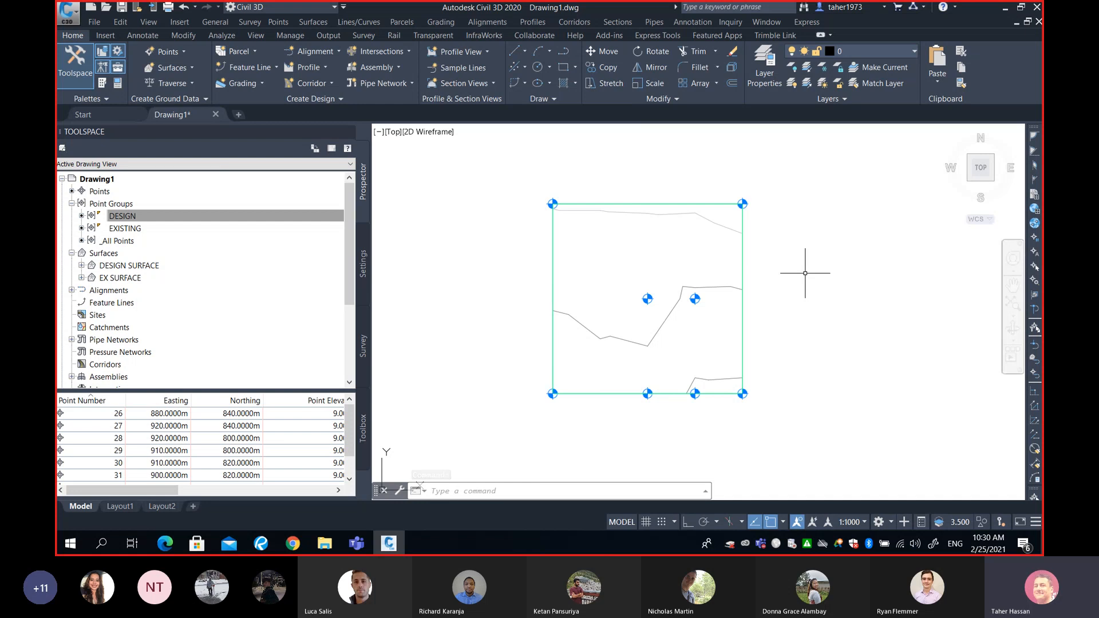
left_click(419, 485)
type("p")
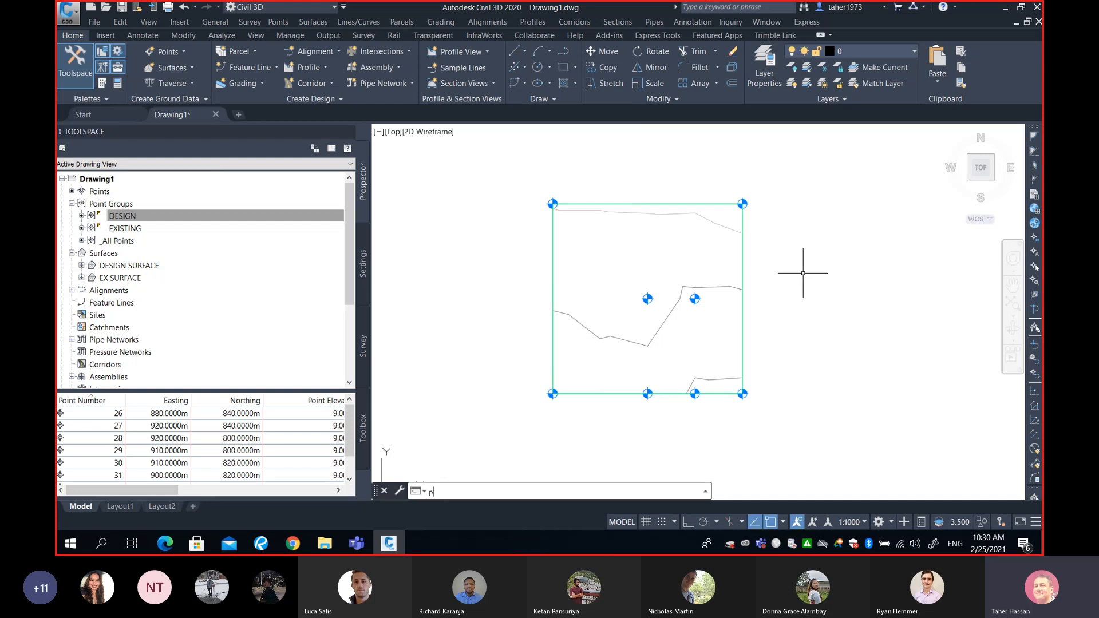
type("l")
key("Escape")
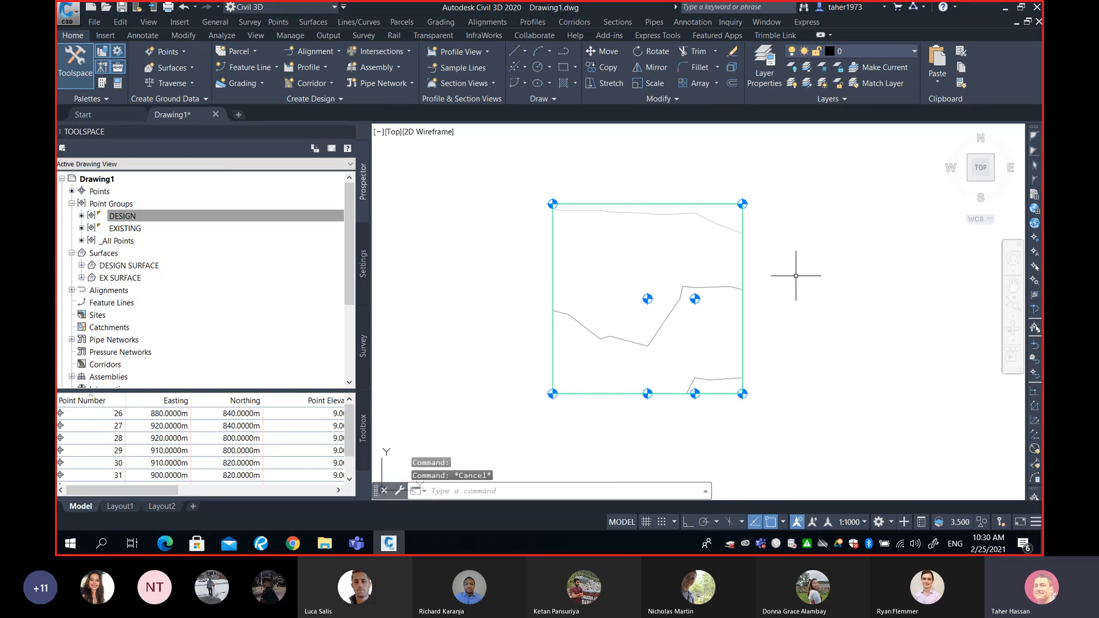
- Enable the Node object snap and disable the Intersection snap in the drafting settings
type("os")
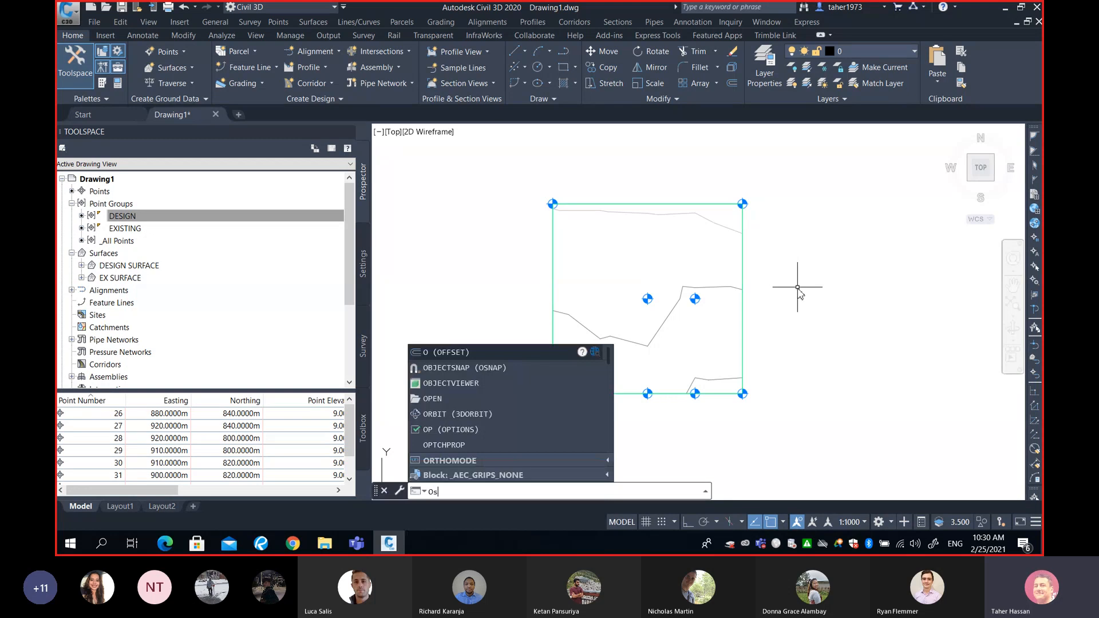
key("Return")
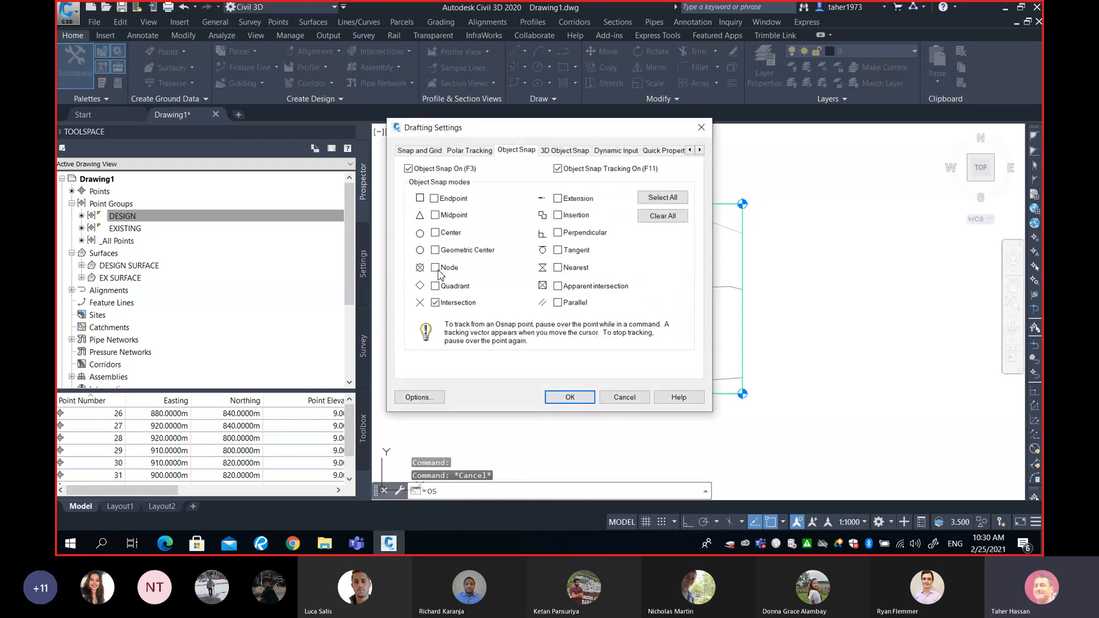
left_click(435, 302)
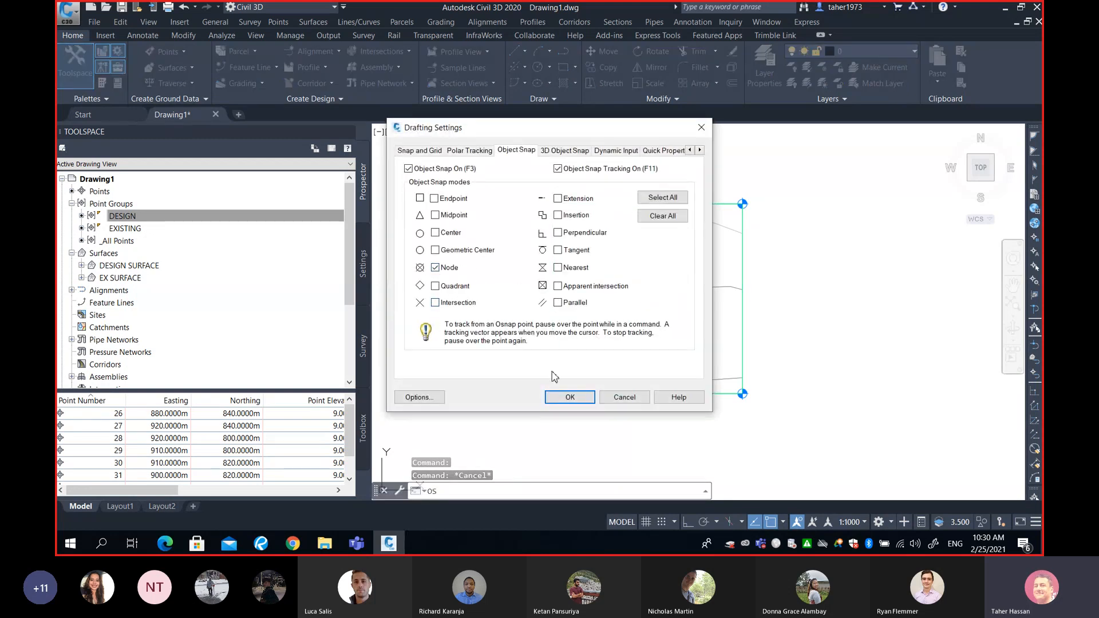
left_click(568, 397)
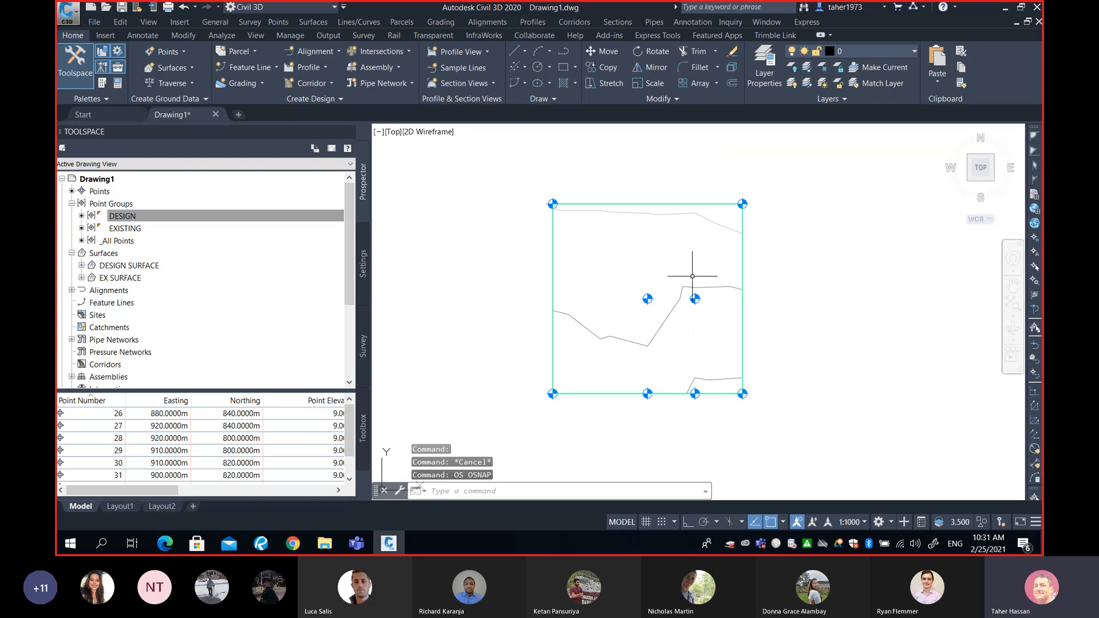
- Draw a closed polyline through the eight DESIGN points, following the outer corners and the rectangular notch in the south edge
type("pl")
key("Return")
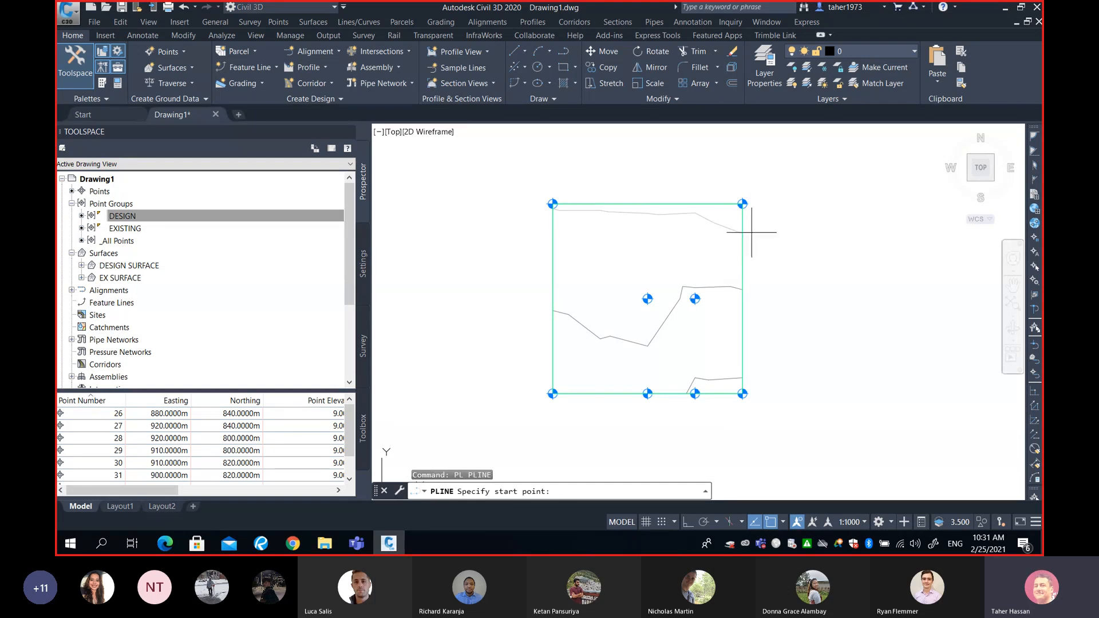
left_click(743, 204)
left_click(743, 394)
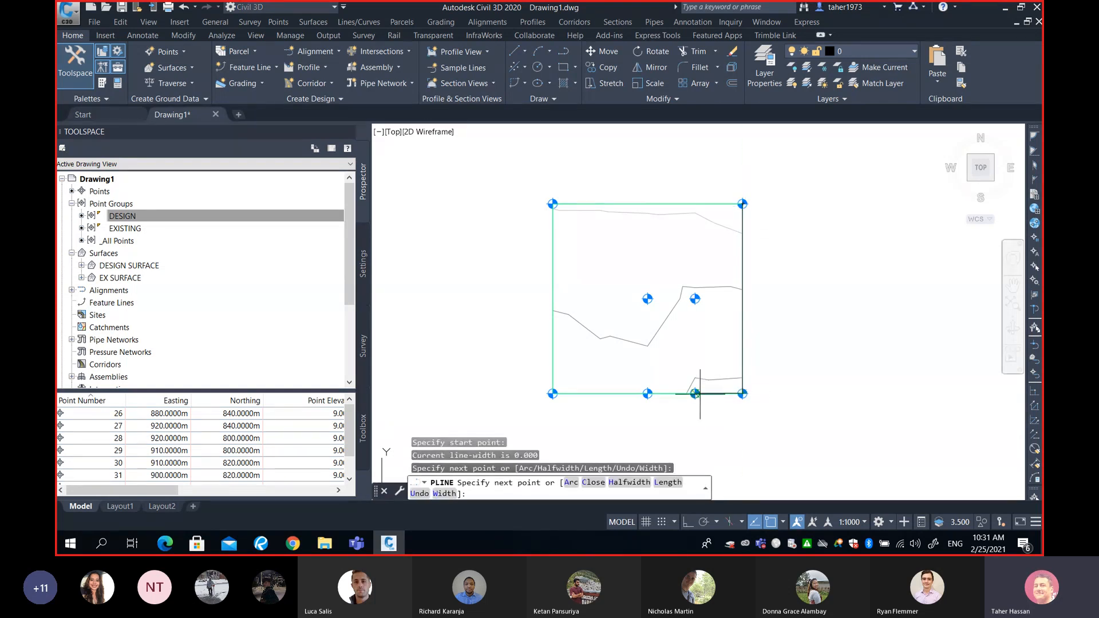
left_click(695, 393)
left_click(694, 299)
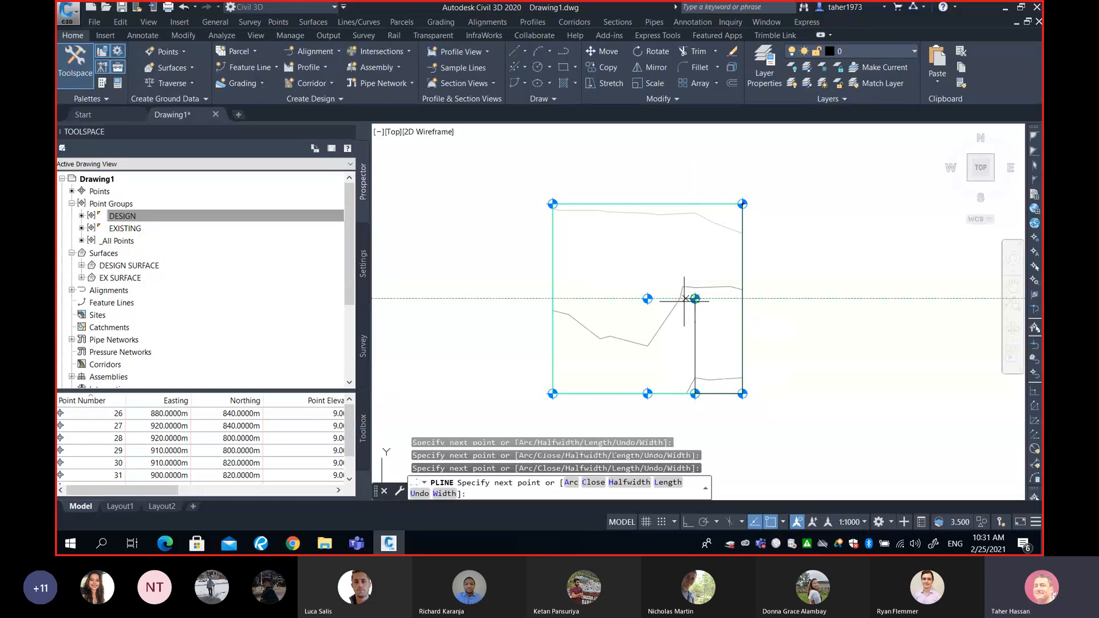
left_click(647, 299)
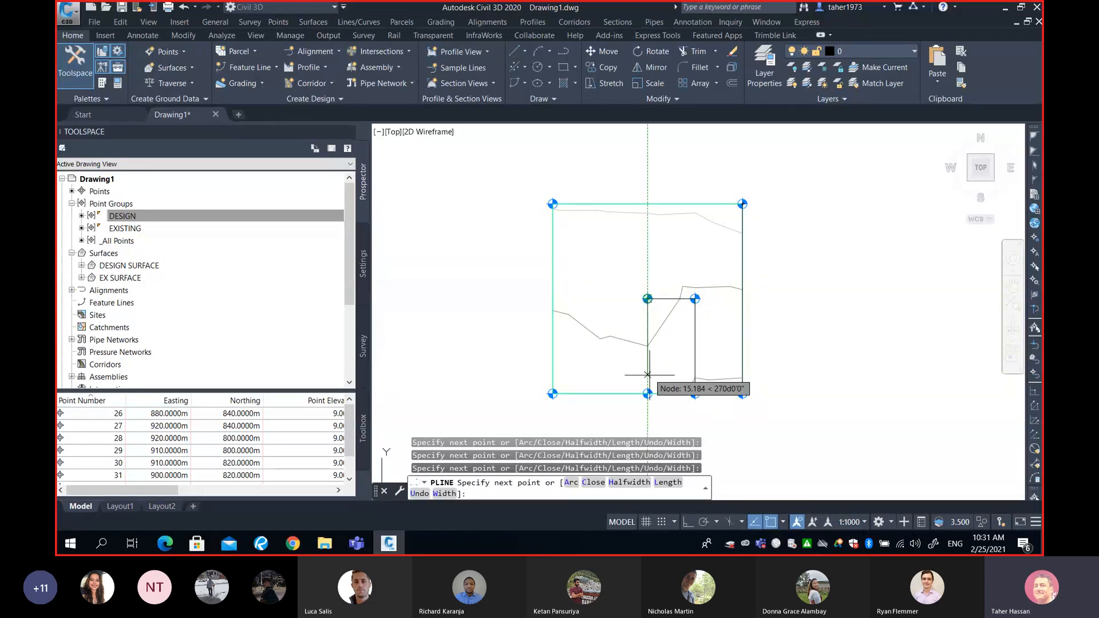
left_click(648, 394)
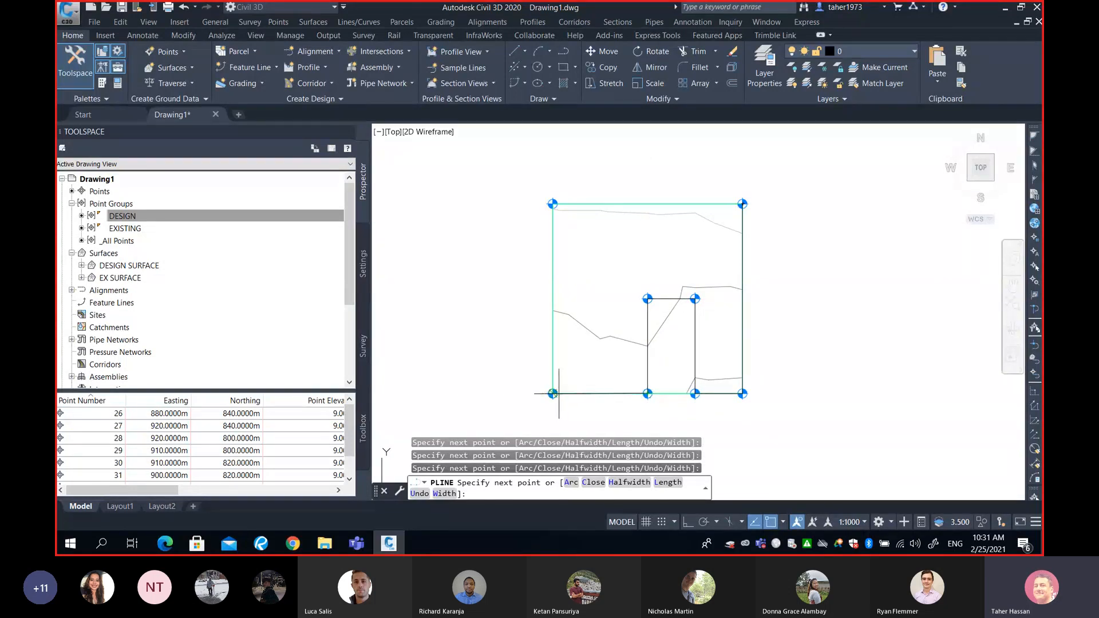
left_click(552, 393)
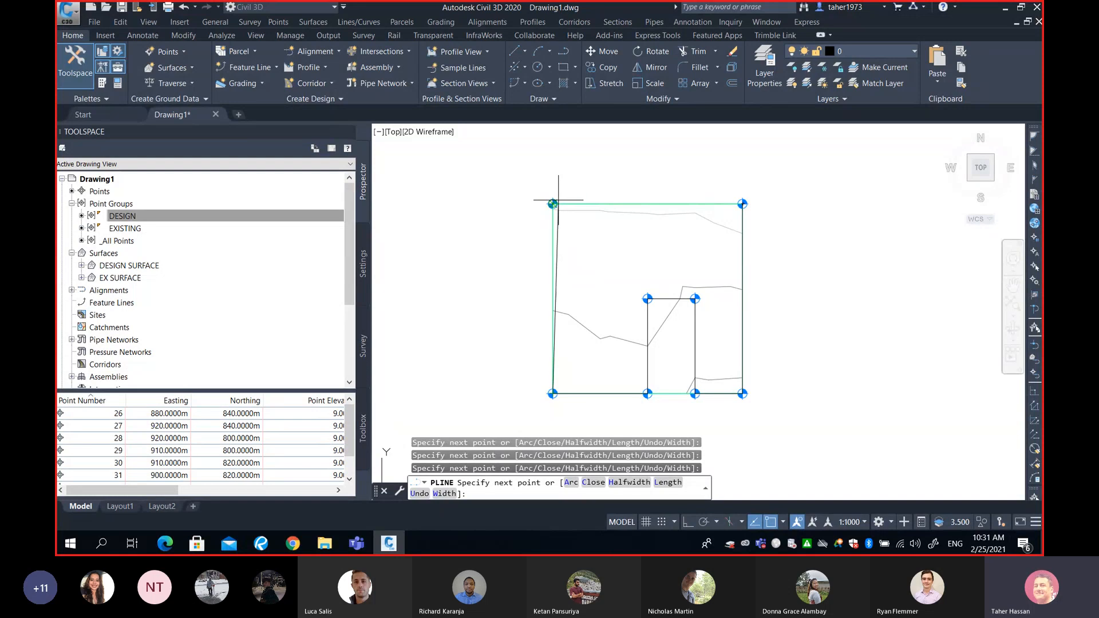
type("c")
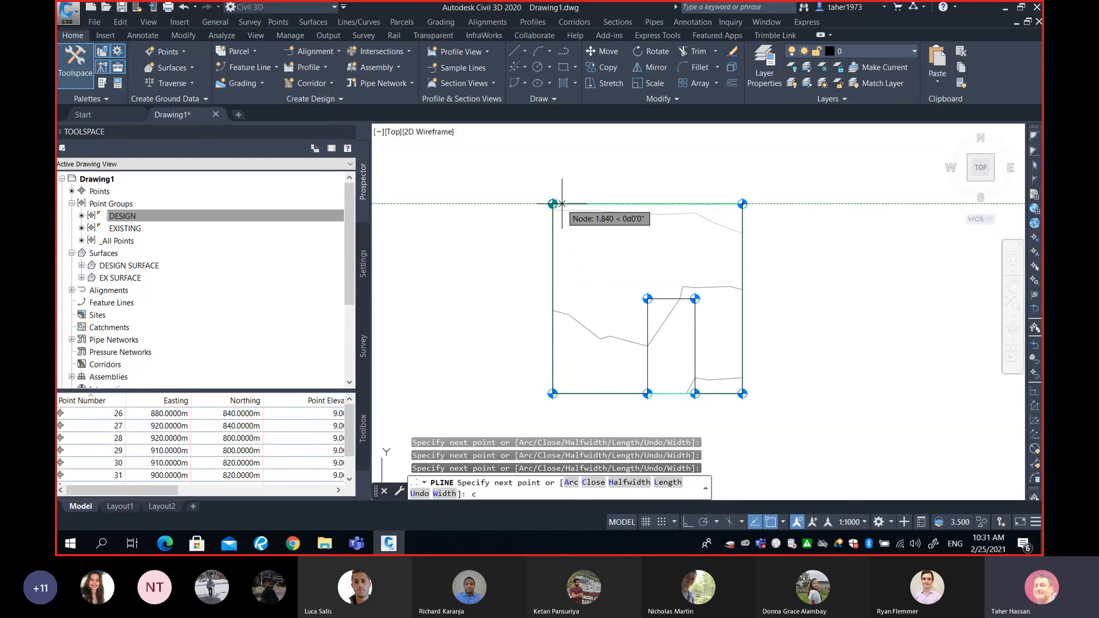
key("Return")
left_click(657, 203)
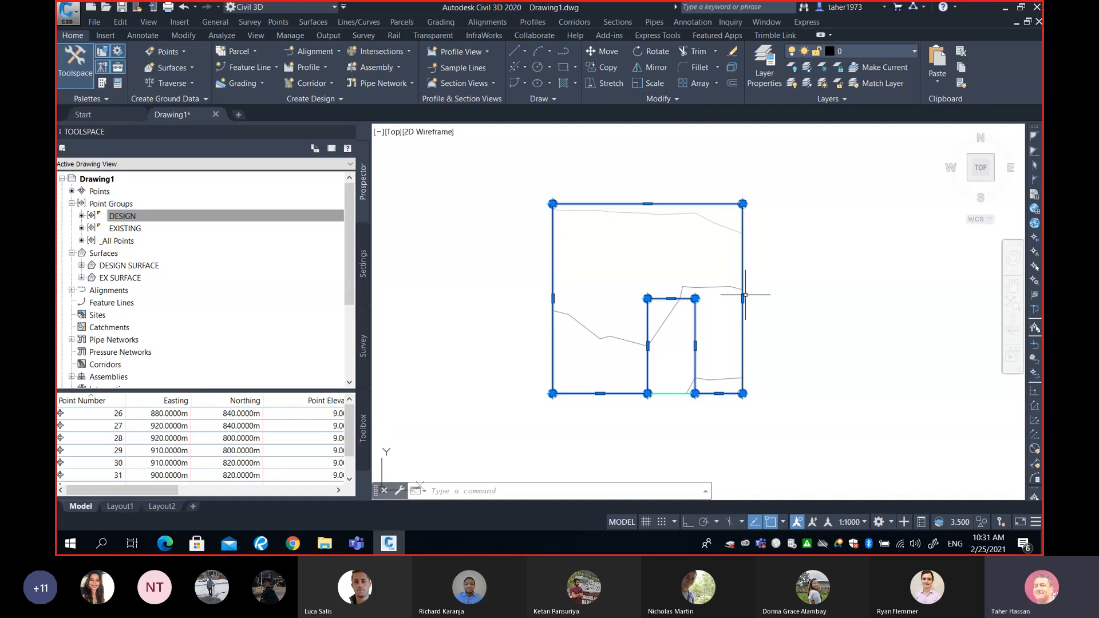
key("Escape")
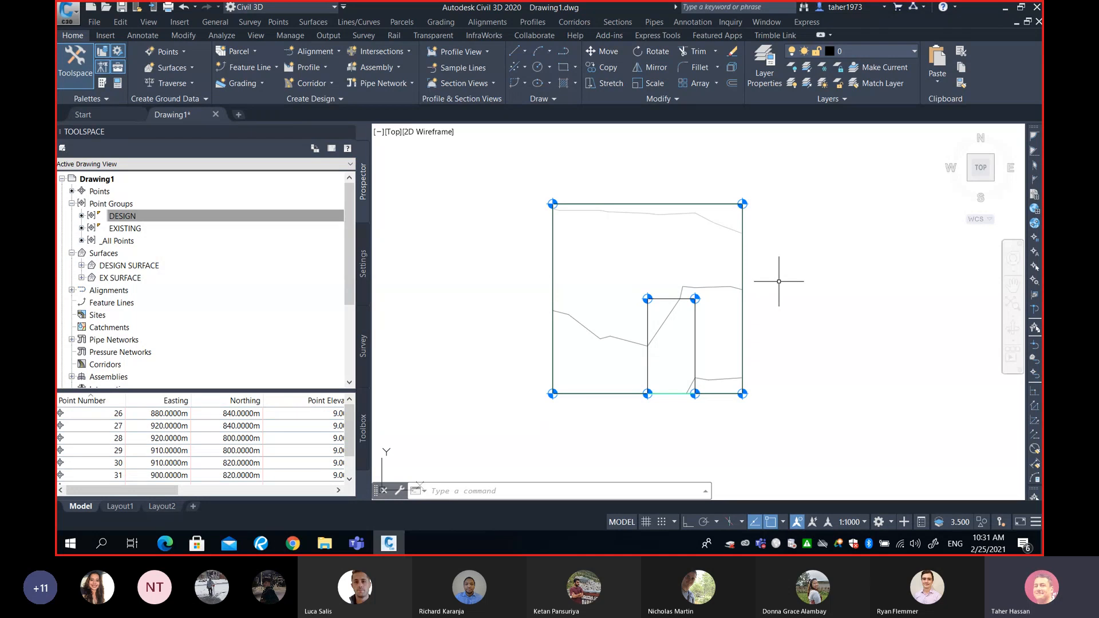
left_click(788, 251)
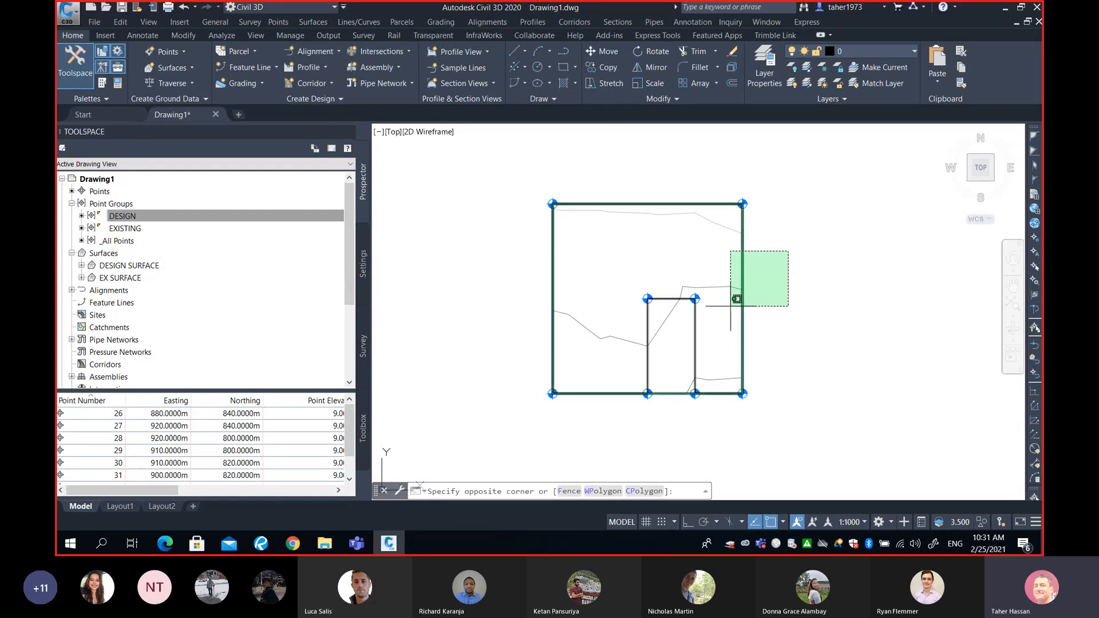
left_click(737, 309)
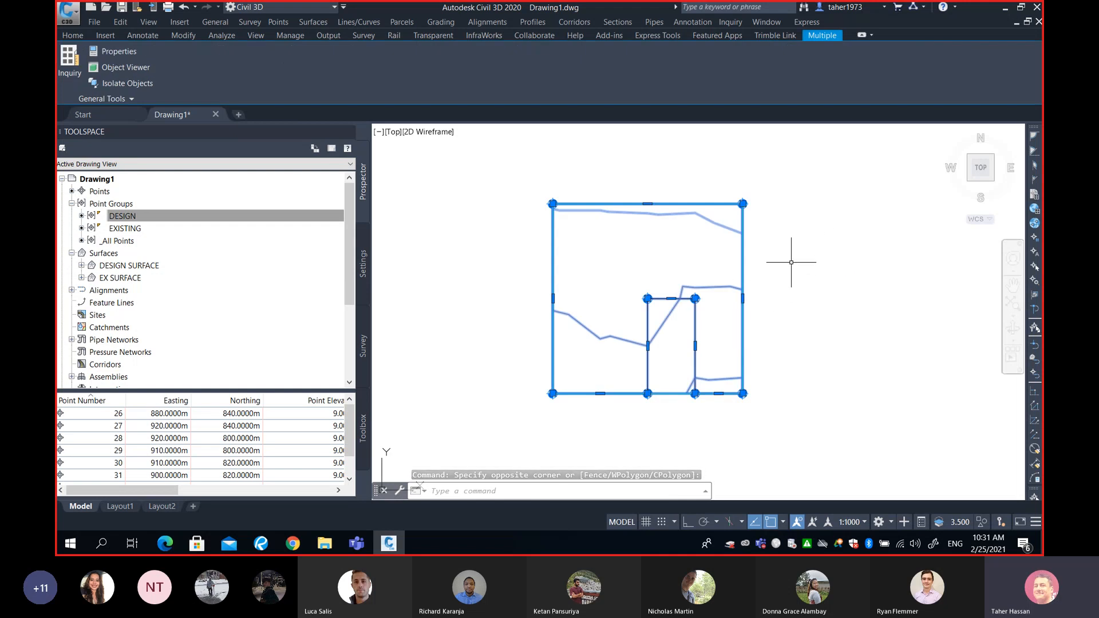
right_click(743, 262)
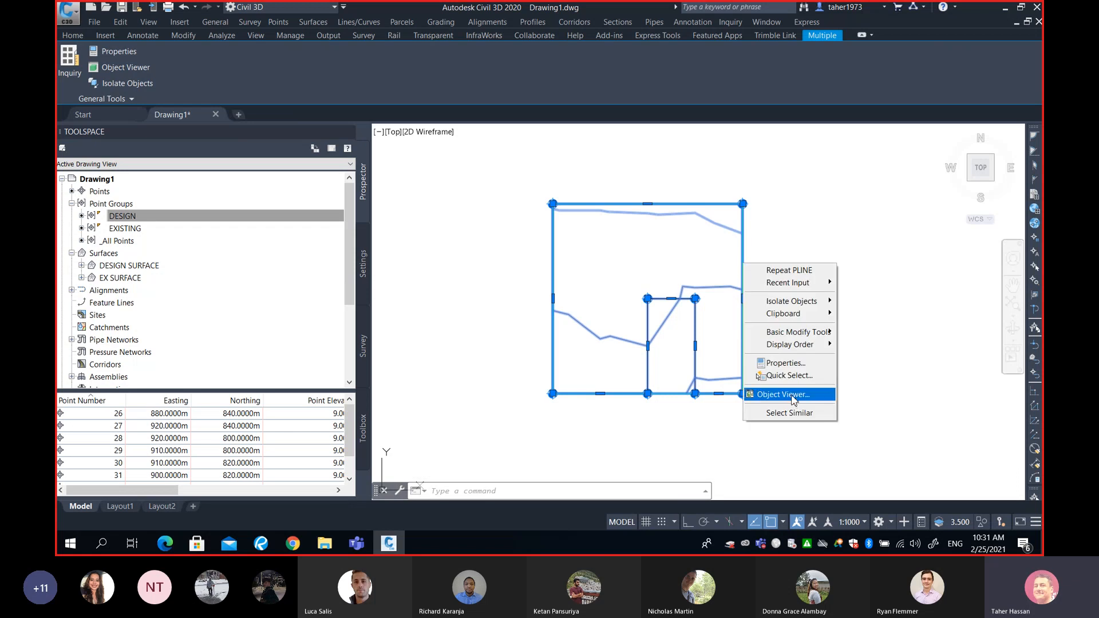
key("Escape")
key("Escape")
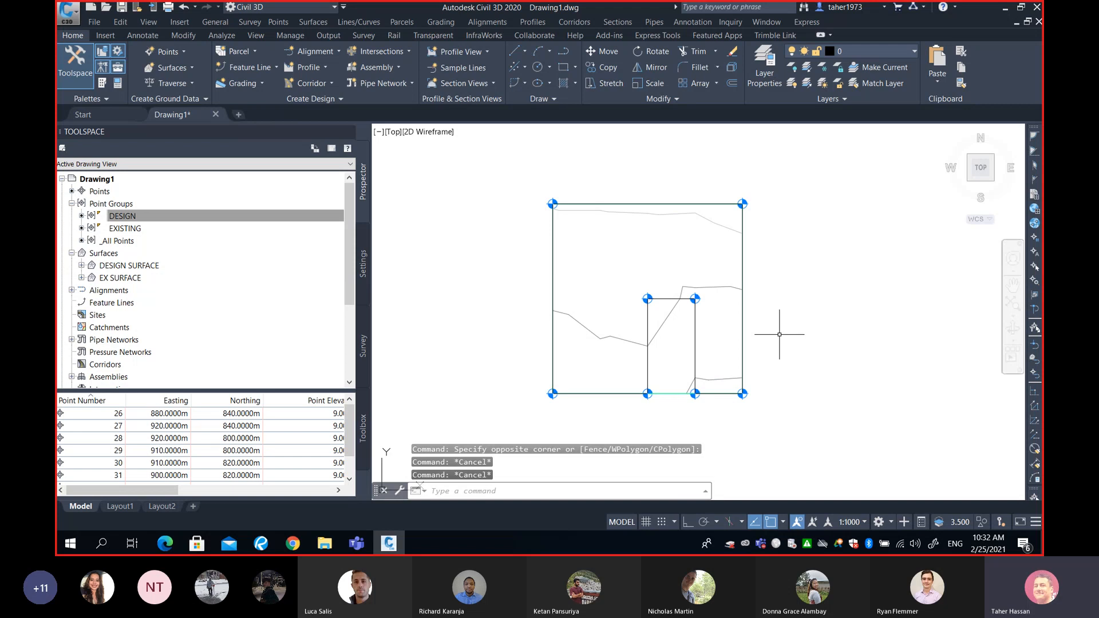
- Select both surfaces and the polyline and orbit them in the Object Viewer to compare the existing and design surfaces in 3D
left_click(781, 259)
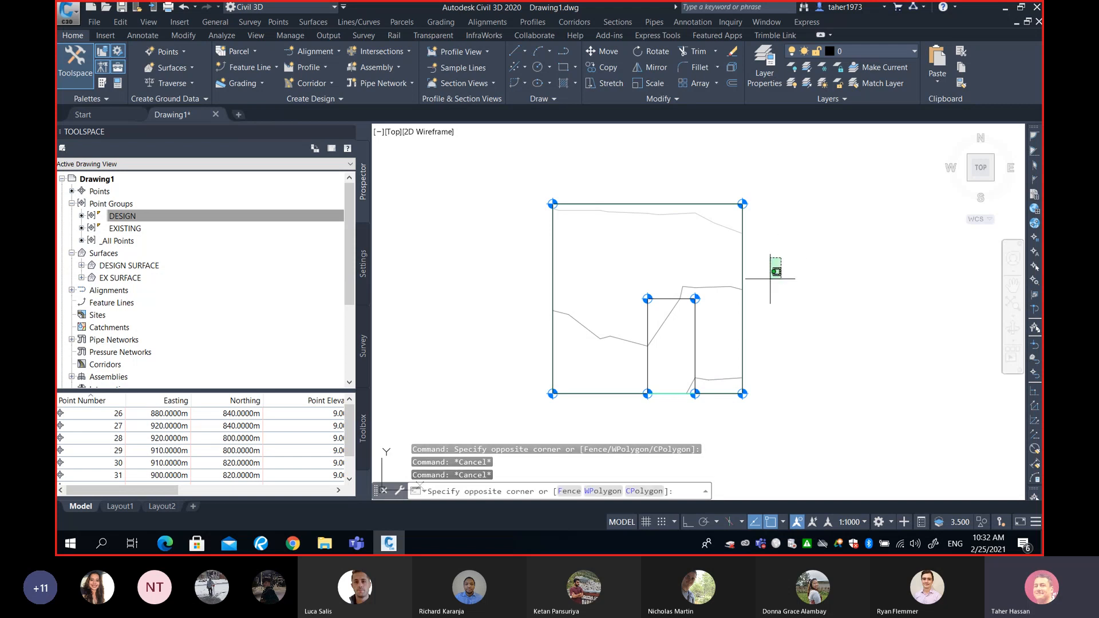
left_click(732, 326)
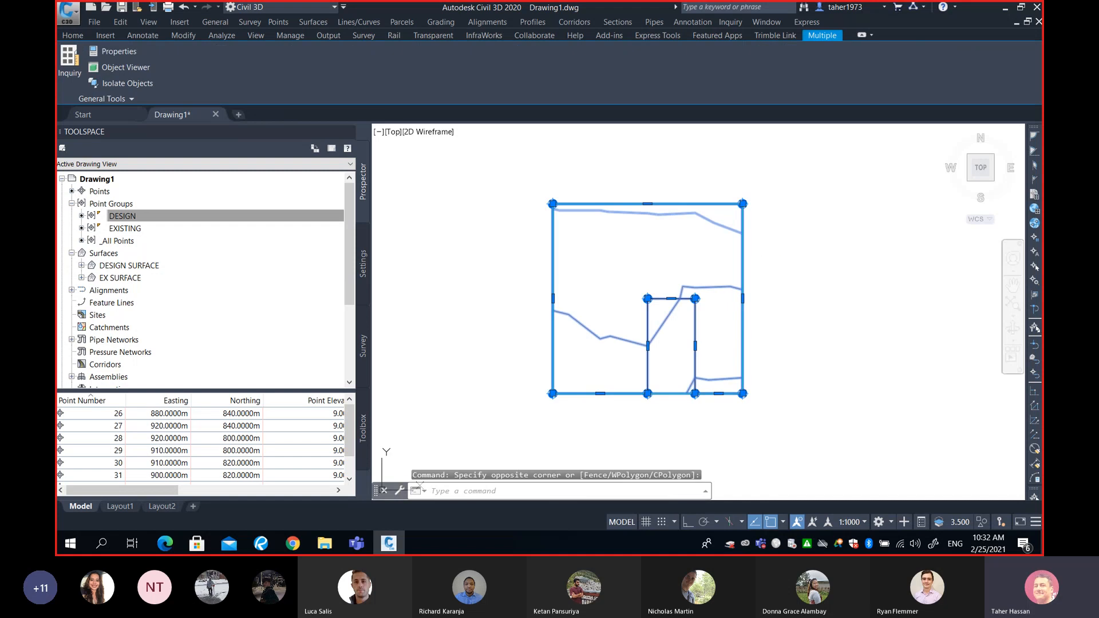
right_click(739, 275)
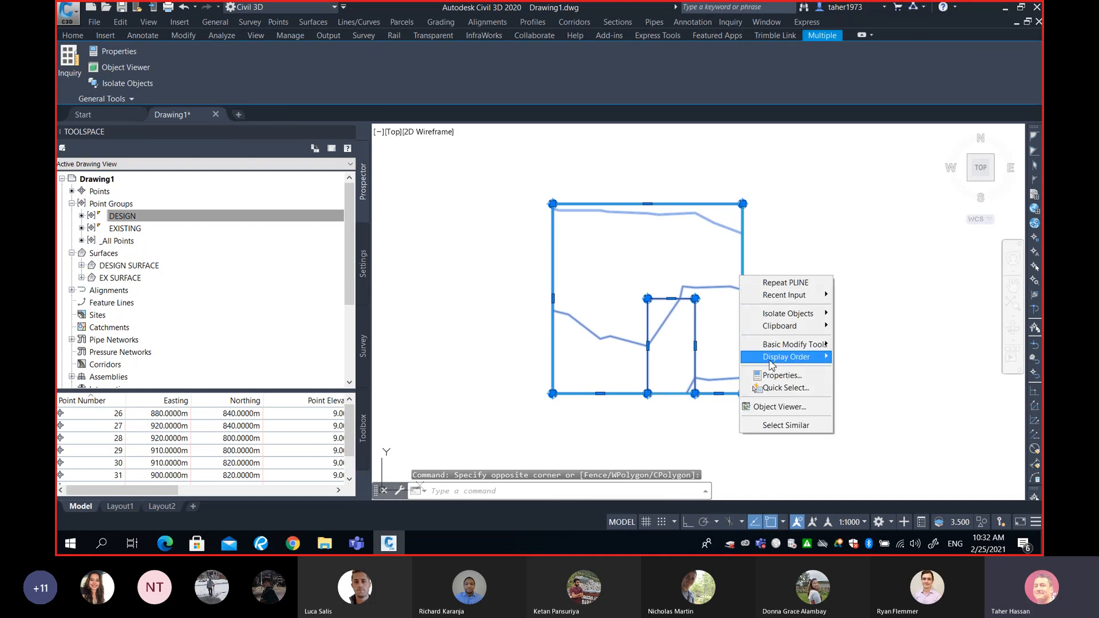
left_click(779, 407)
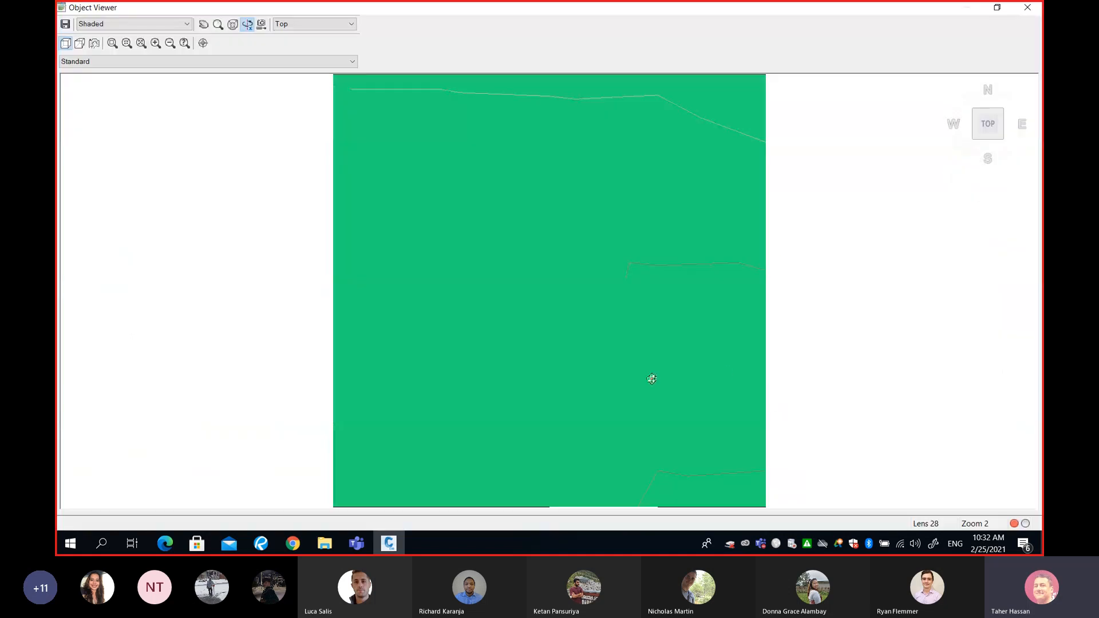
left_click_drag(546, 409, 679, 314)
left_click_drag(726, 324, 680, 369)
left_click_drag(532, 278, 899, 257)
left_click_drag(557, 373, 618, 367)
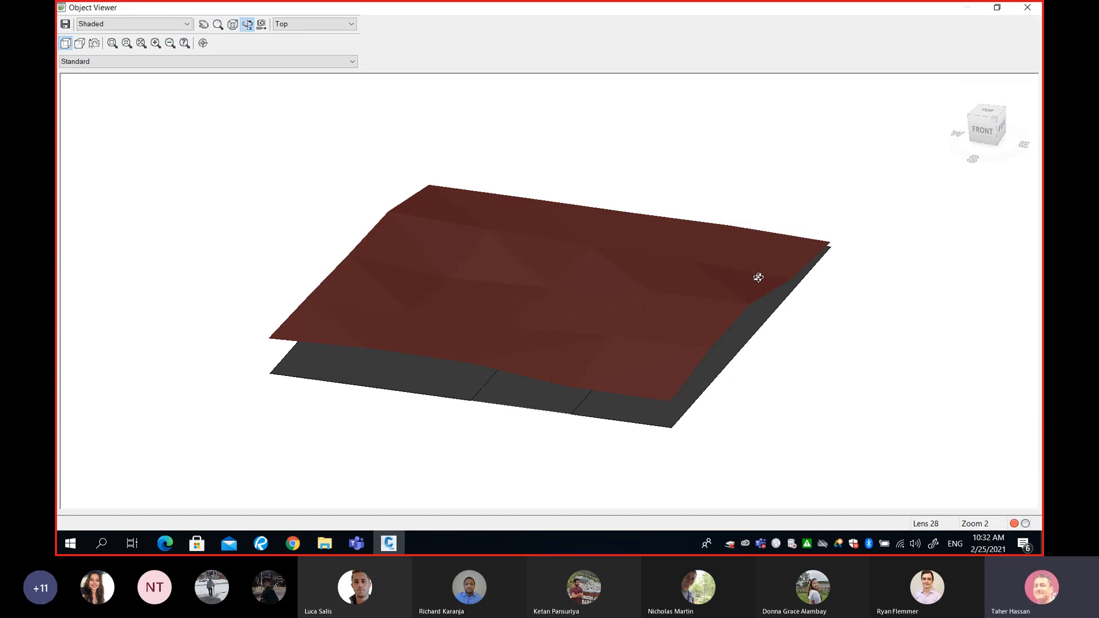
left_click_drag(709, 288, 679, 272)
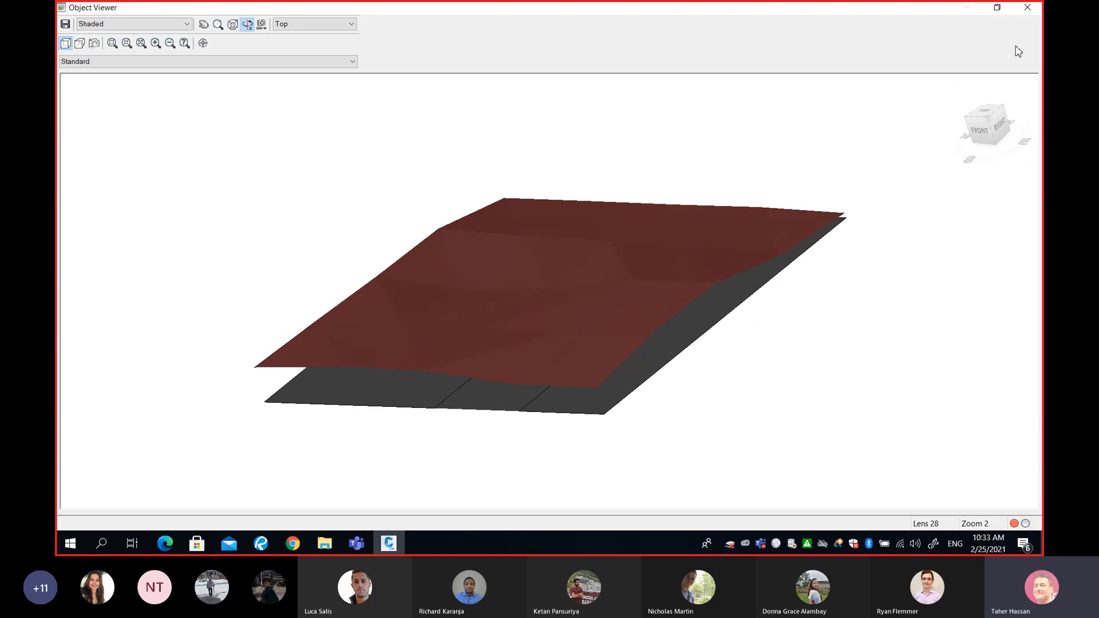
left_click(1028, 8)
key("Escape")
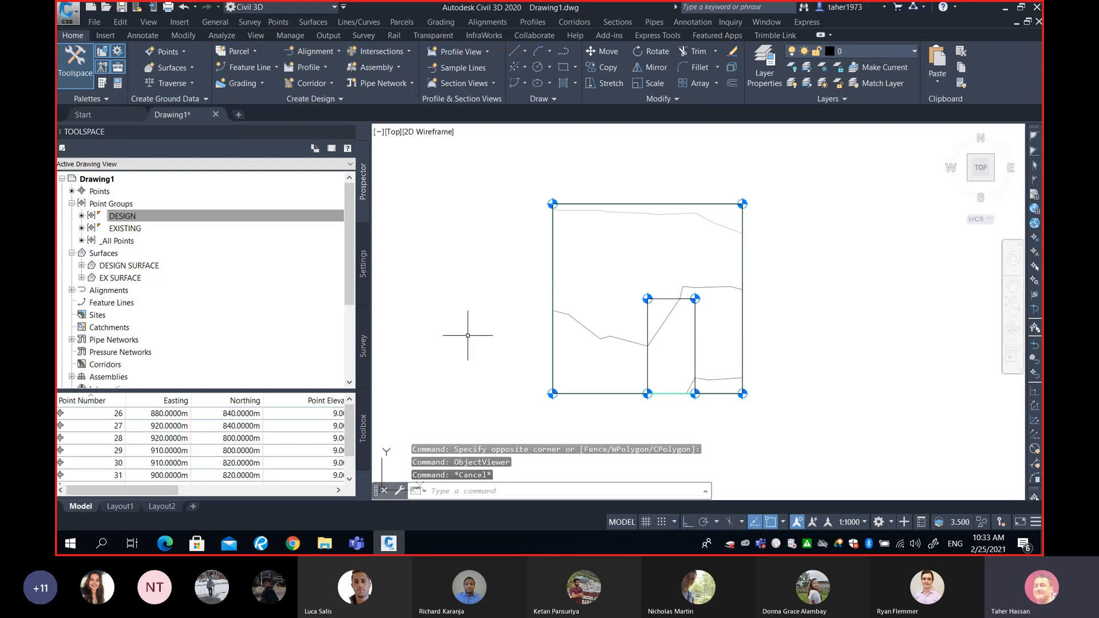
- Add a non-destructive Outer boundary named "outer" to EX SURFACE, using the closed polyline through the design points
left_click(120, 267)
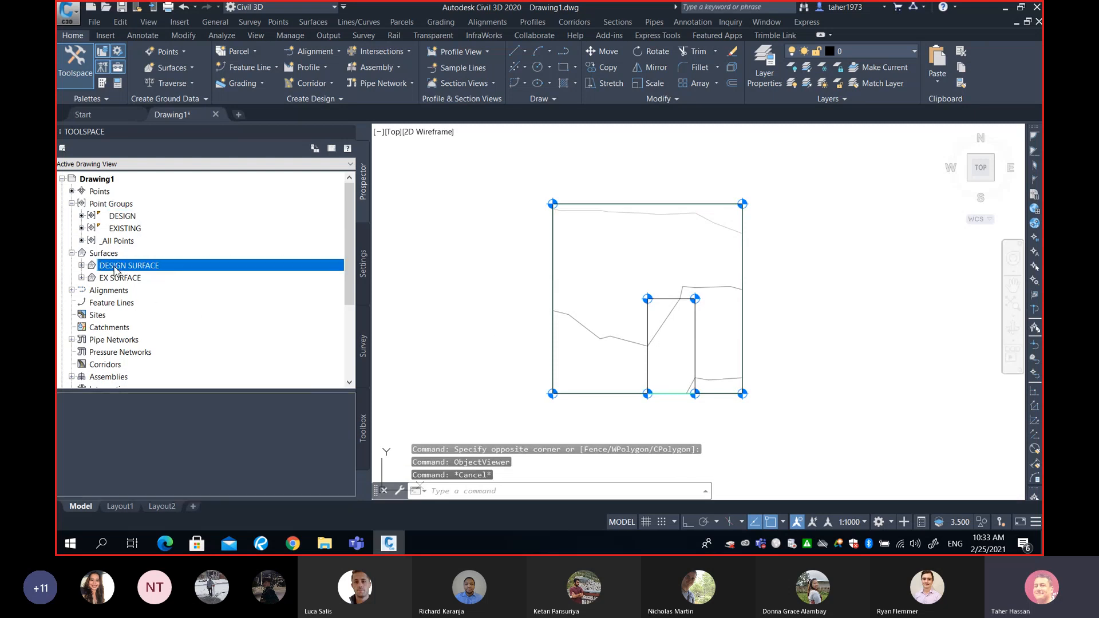
left_click(116, 278)
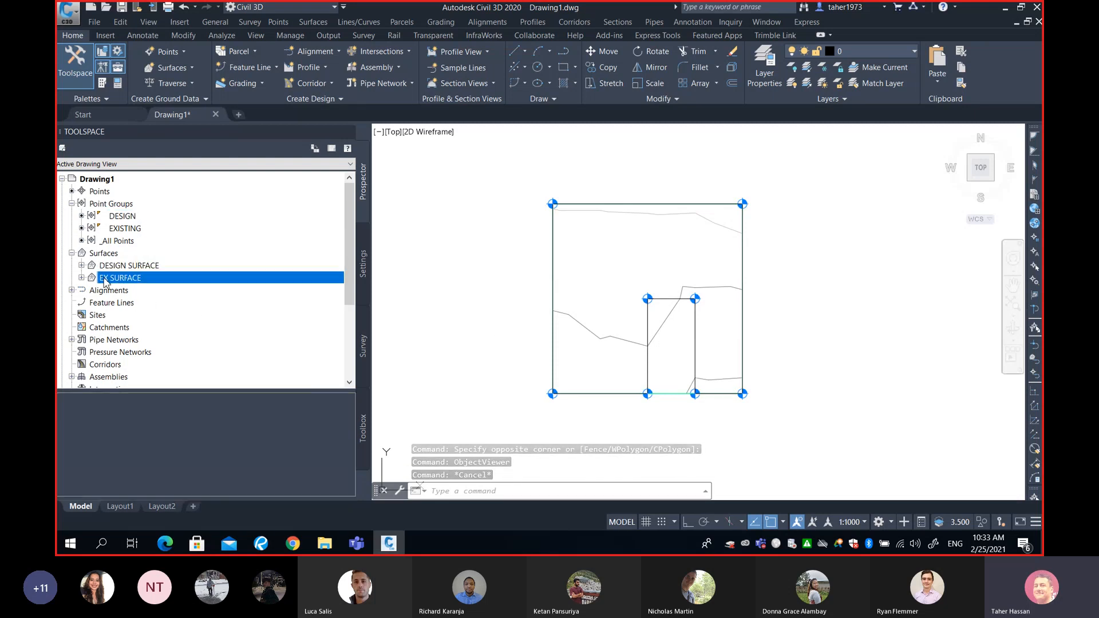
left_click(81, 278)
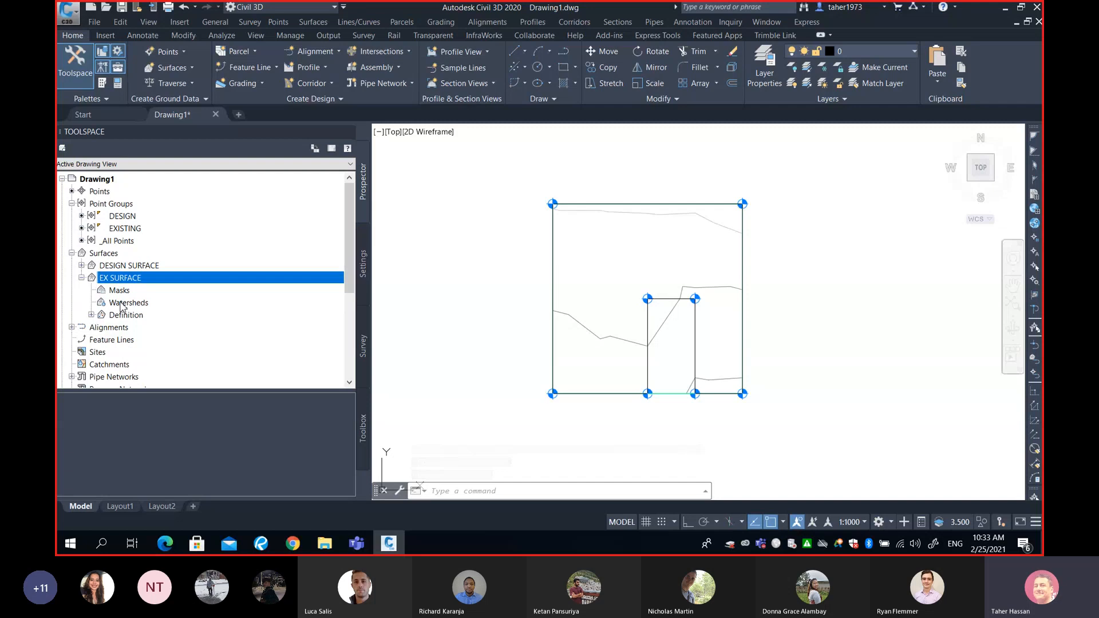
left_click(91, 314)
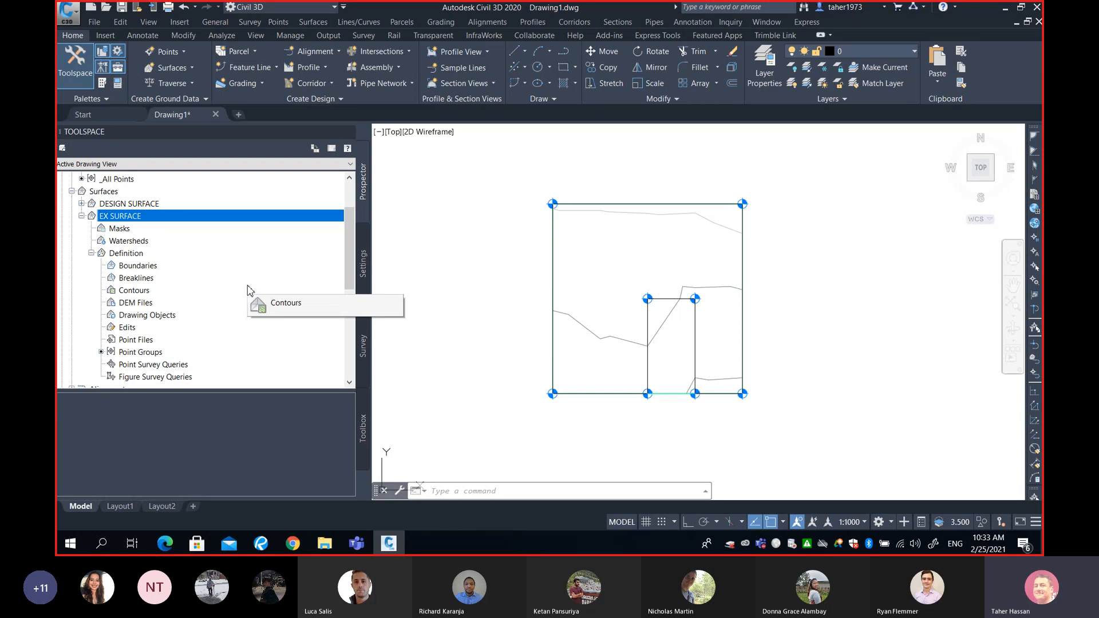
right_click(148, 270)
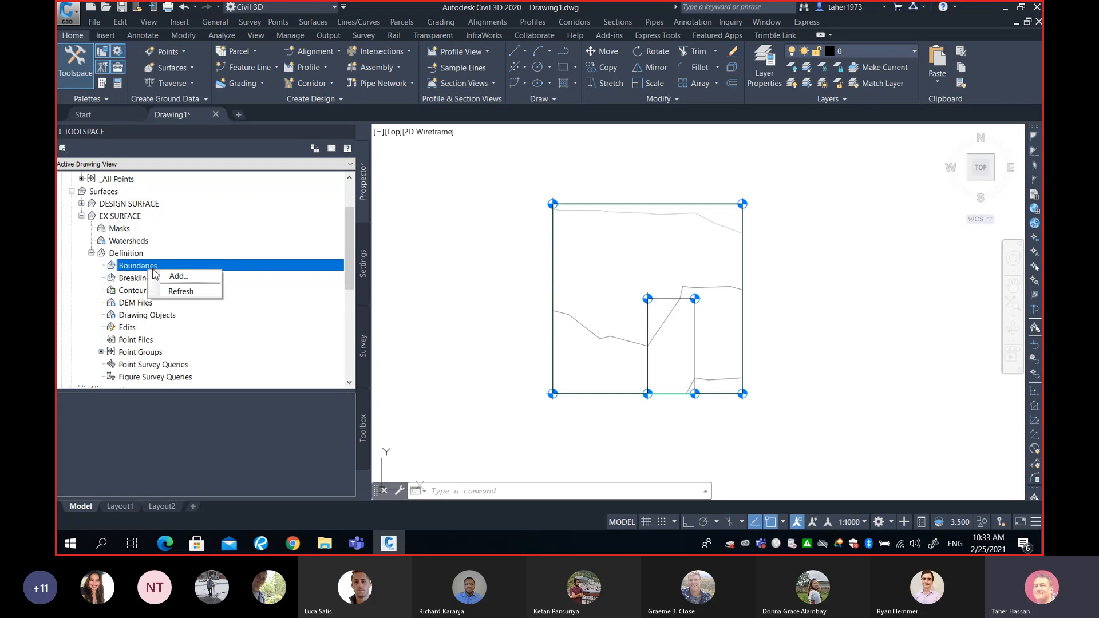
left_click(176, 277)
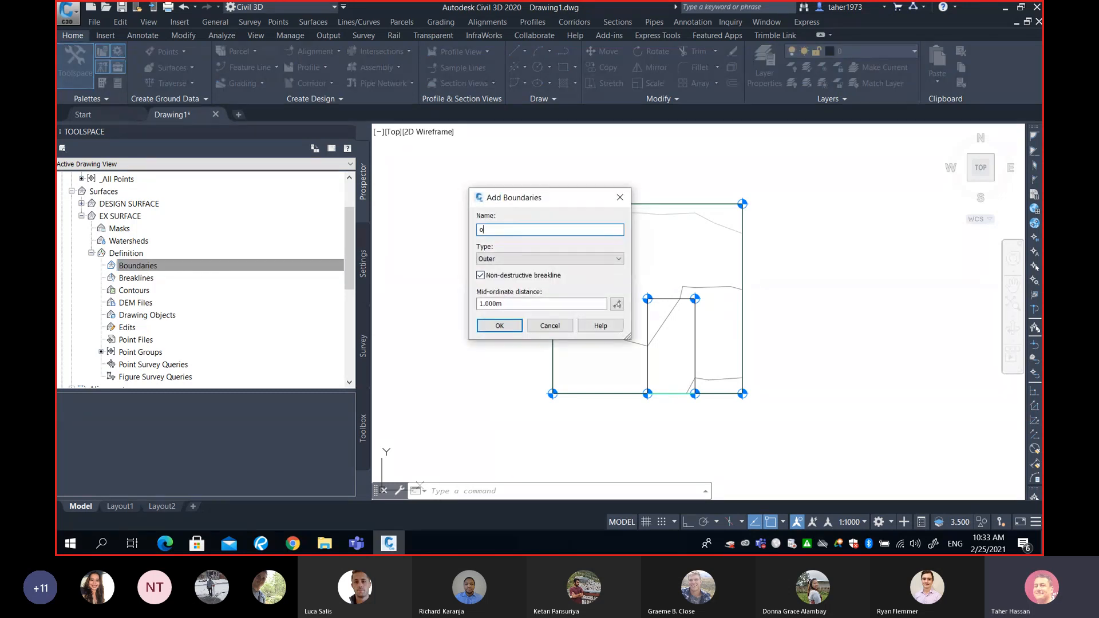
type("o")
type("ter")
left_click(511, 326)
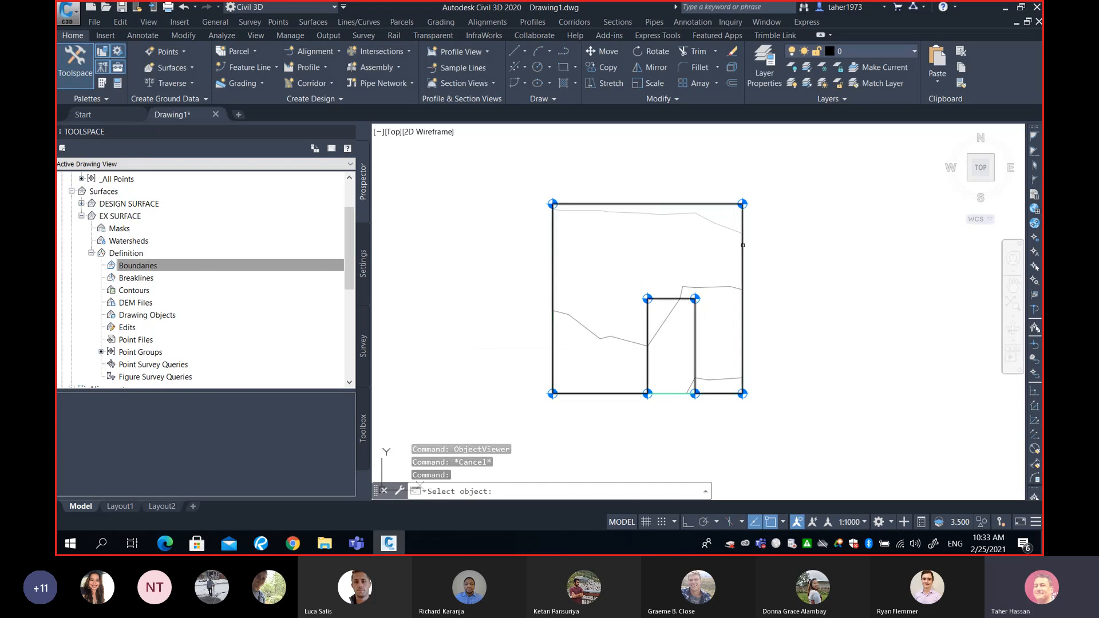
left_click(743, 245)
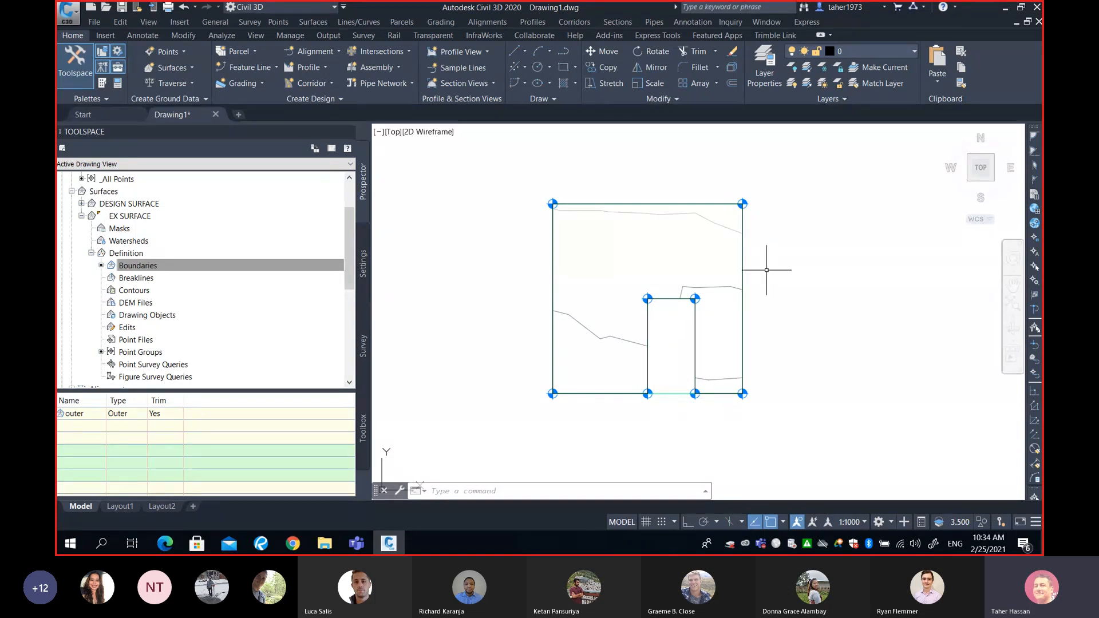
- Inspect EX SURFACE's new boundary against the design surface in the Object Viewer, orbiting around the notch
left_click(756, 275)
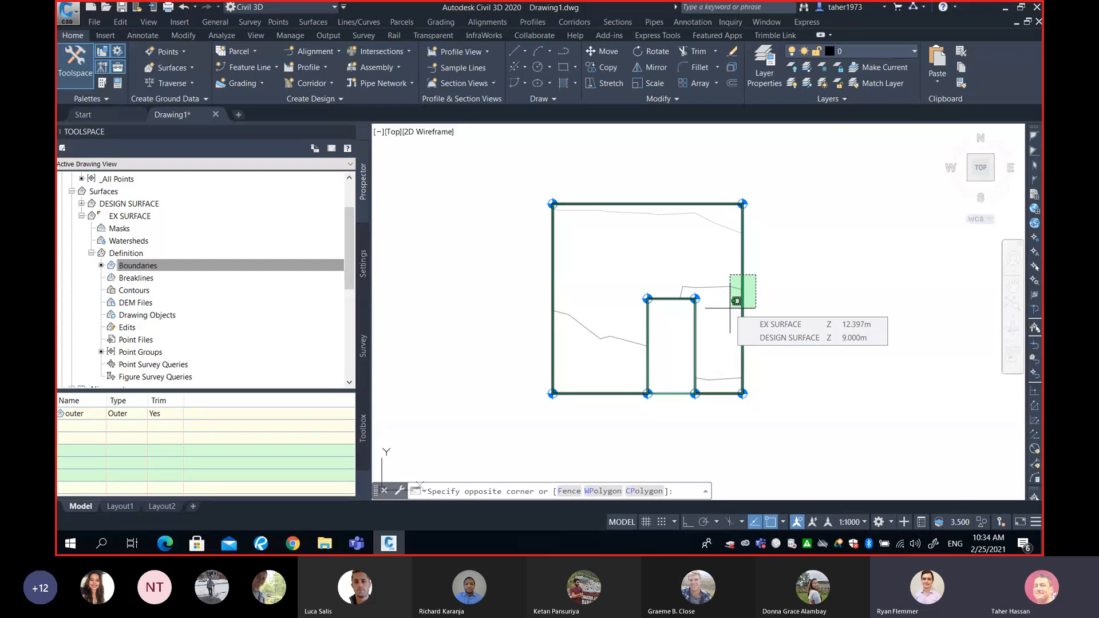
left_click(730, 308)
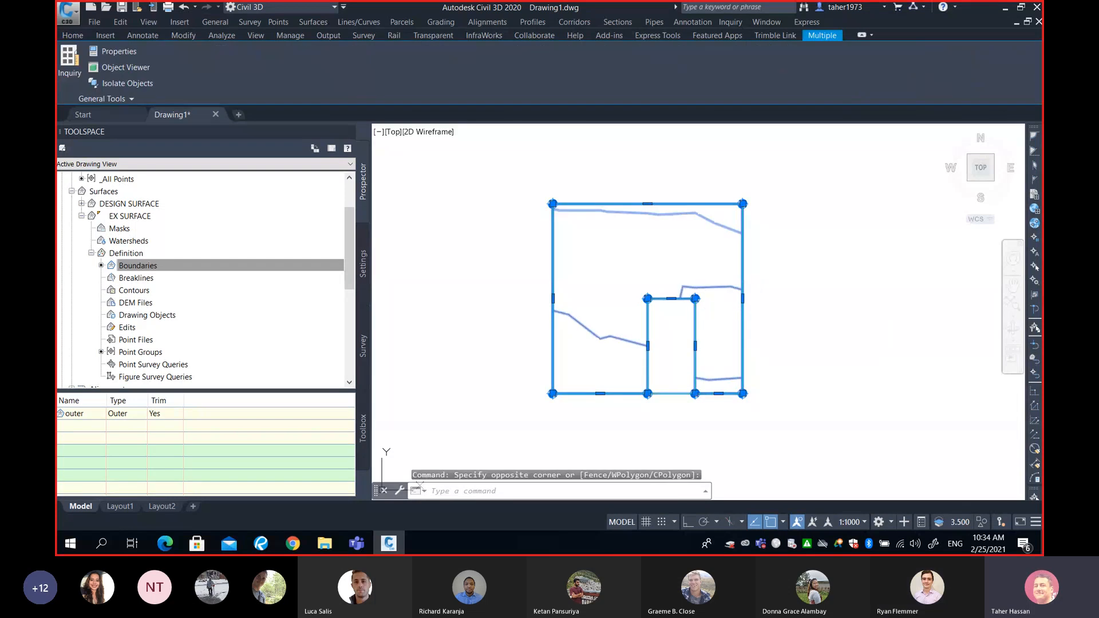
right_click(727, 289)
left_click(768, 417)
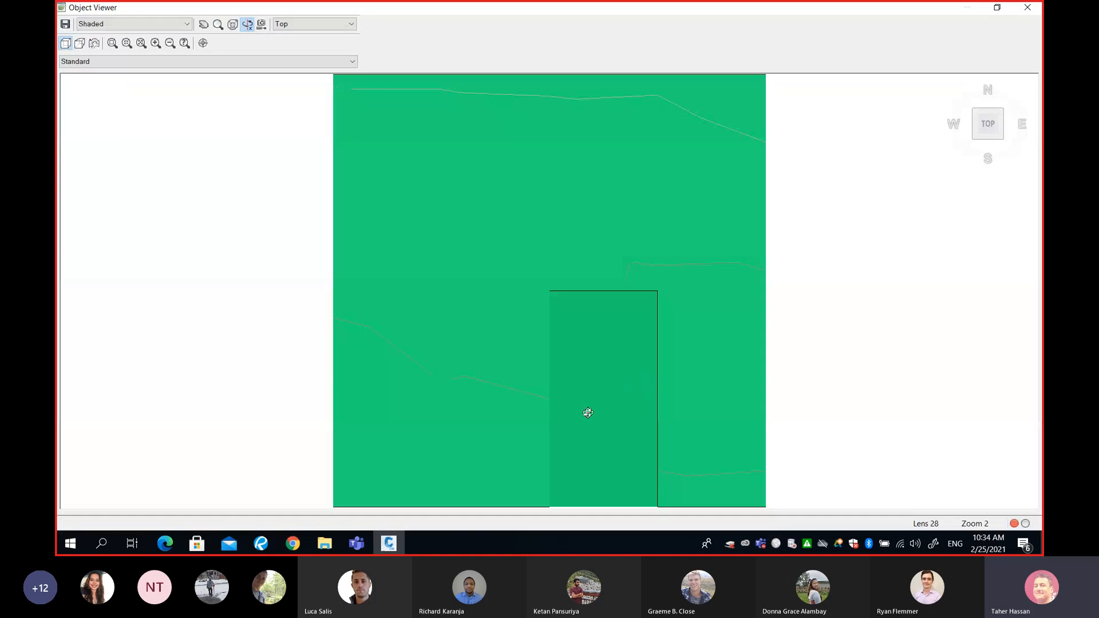
mouse_move(589, 412)
left_mouse_down()
mouse_move(555, 329)
mouse_move(654, 375)
mouse_move(635, 353)
mouse_move(689, 359)
mouse_move(637, 386)
mouse_move(466, 356)
mouse_move(483, 346)
mouse_move(444, 360)
mouse_move(503, 344)
mouse_move(642, 346)
mouse_move(440, 347)
mouse_move(424, 321)
mouse_move(533, 338)
mouse_move(468, 347)
mouse_move(579, 351)
mouse_move(658, 335)
mouse_move(502, 364)
mouse_move(388, 348)
mouse_move(371, 319)
mouse_move(400, 355)
mouse_move(473, 367)
left_mouse_up()
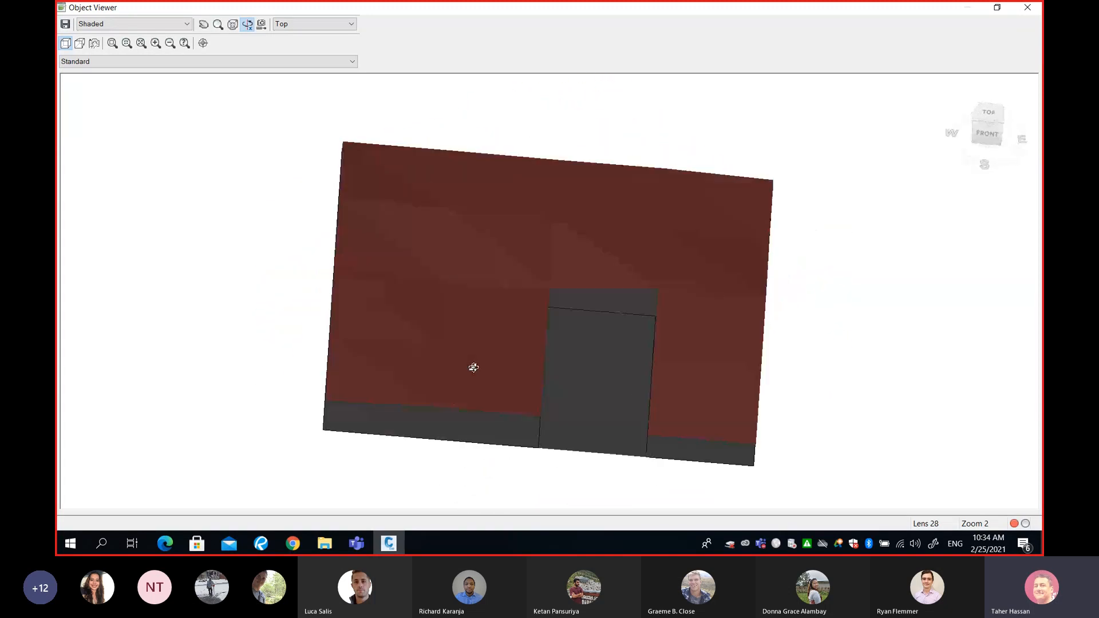
left_click_drag(728, 388, 477, 390)
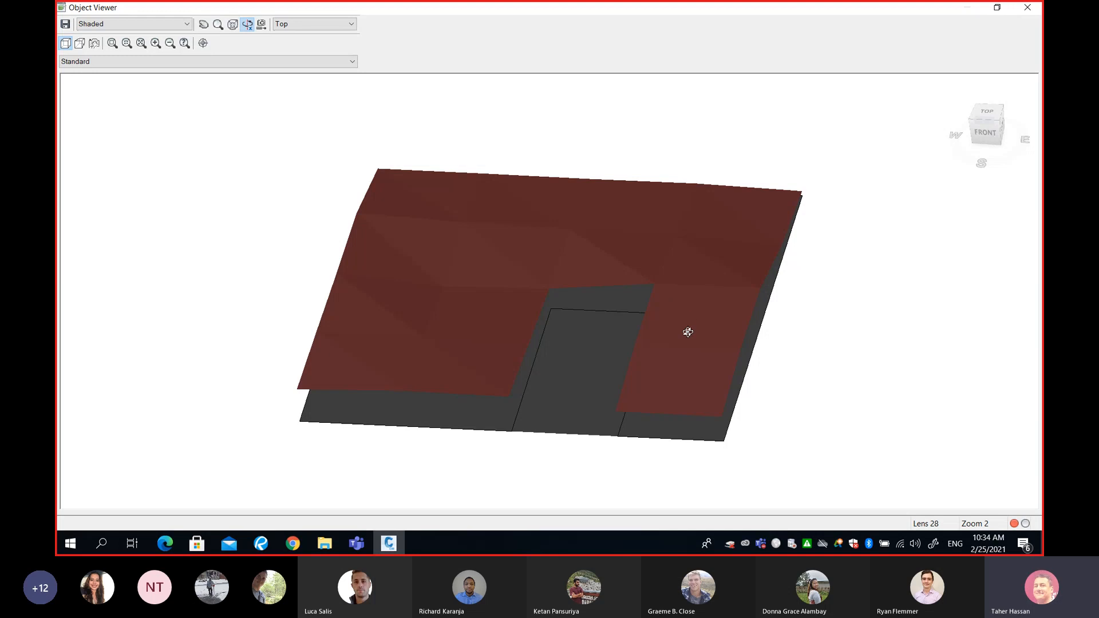
left_click_drag(687, 329, 696, 370)
left_click_drag(707, 332, 672, 321)
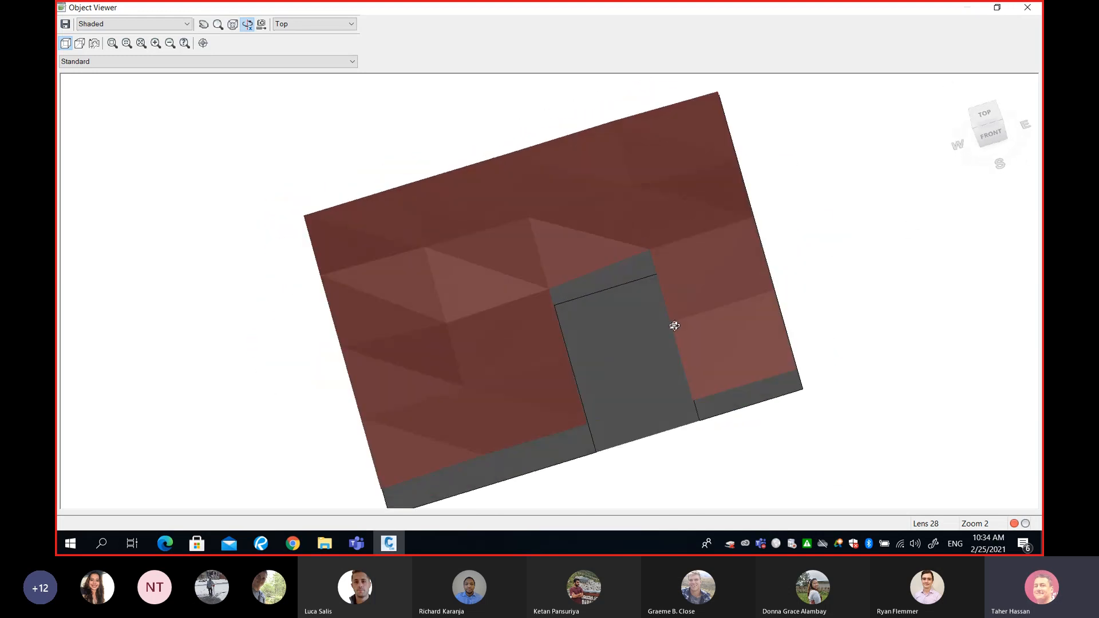
left_click(1027, 8)
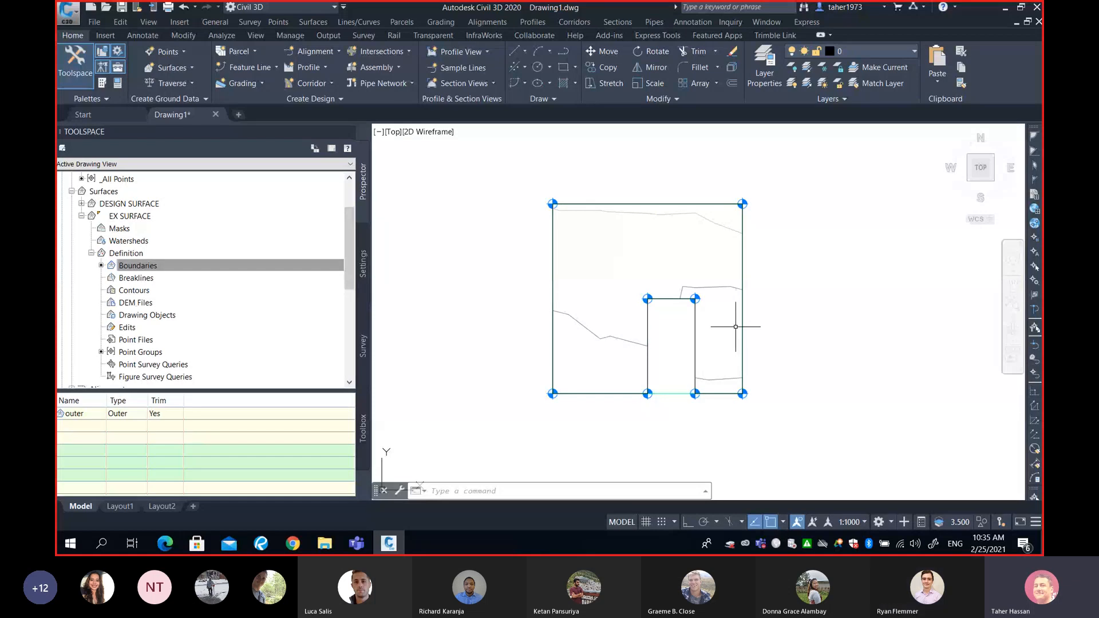
- Reopen both surfaces and the polyline in the Object Viewer and examine the gap between them from several angles
middle_click_drag(772, 300, 772, 313)
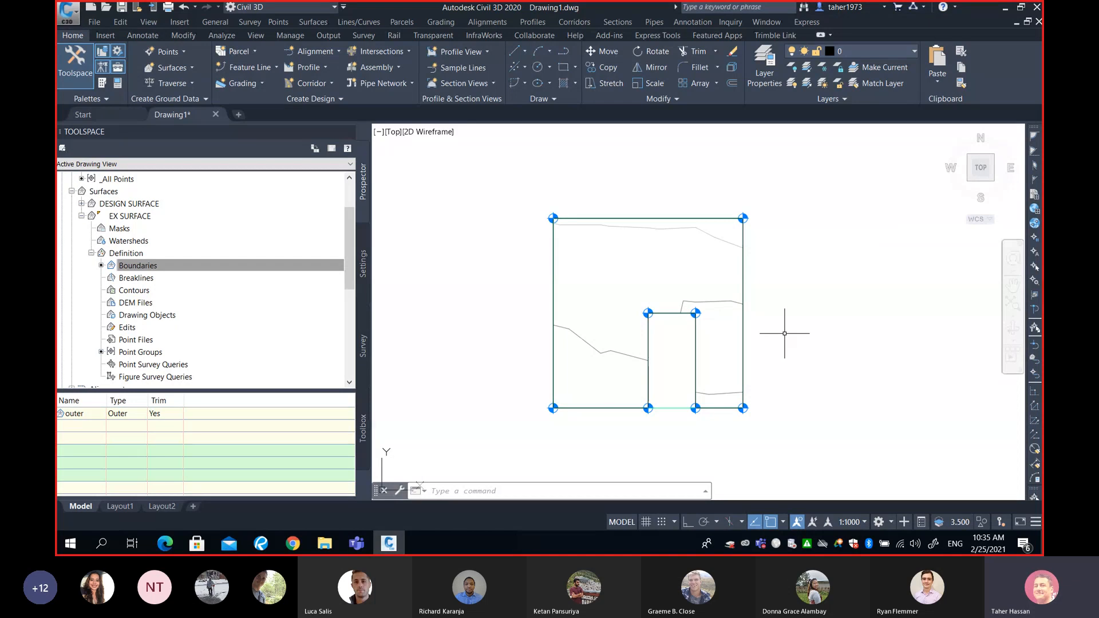
left_click_drag(792, 274, 737, 286)
right_click(737, 274)
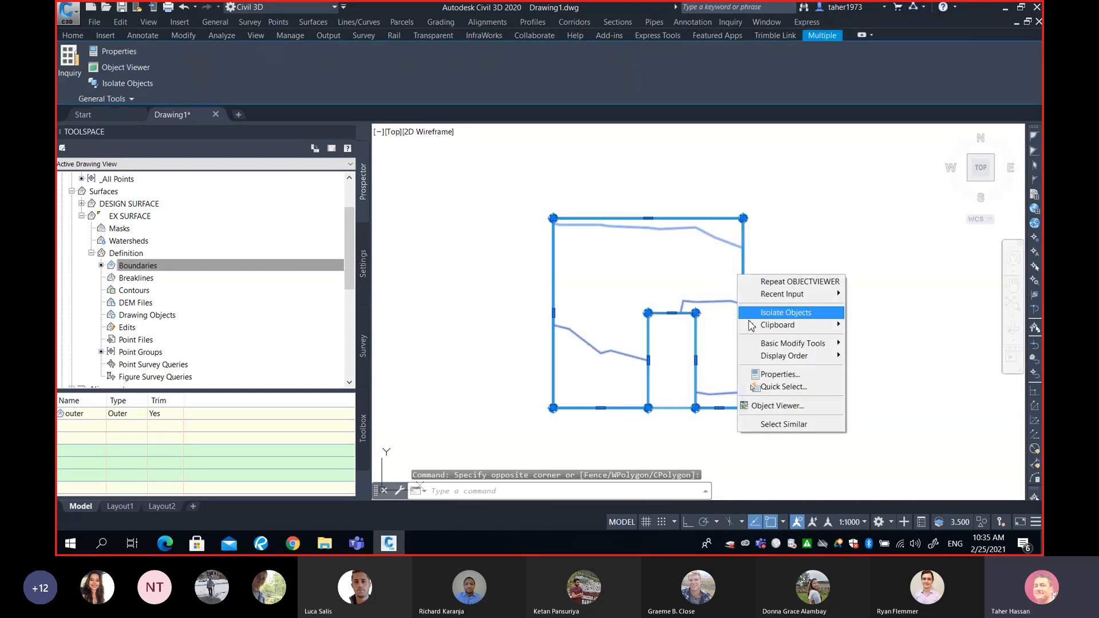
left_click(766, 404)
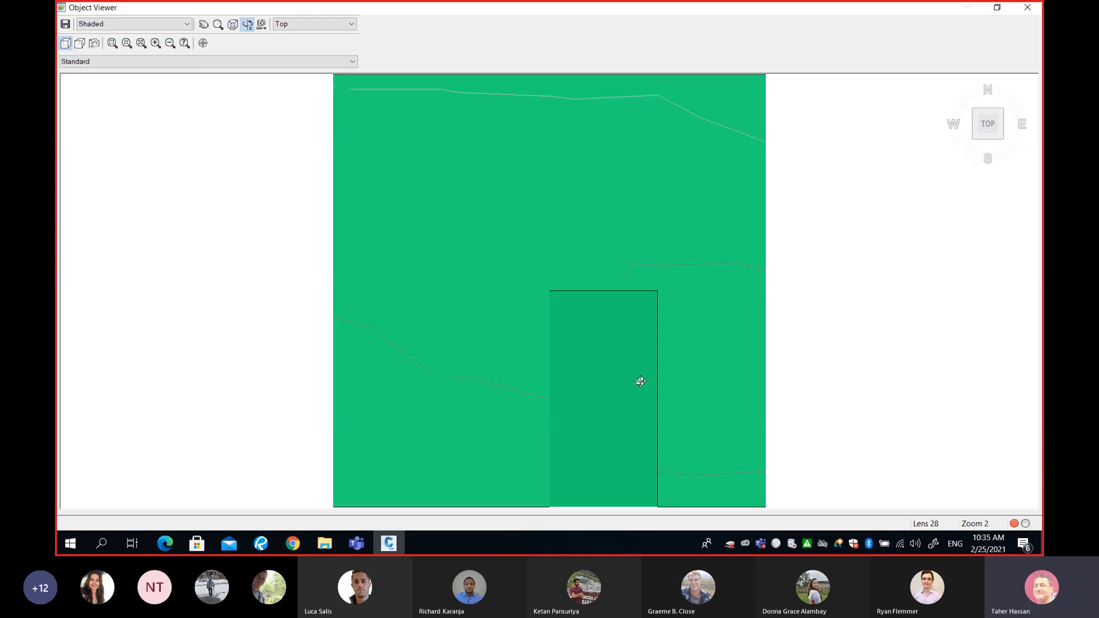
mouse_move(637, 380)
left_mouse_down()
mouse_move(569, 361)
mouse_move(544, 299)
mouse_move(477, 387)
mouse_move(486, 331)
mouse_move(709, 400)
mouse_move(671, 385)
mouse_move(680, 399)
mouse_move(699, 397)
mouse_move(691, 377)
mouse_move(716, 366)
mouse_move(689, 378)
mouse_move(712, 366)
left_mouse_up()
mouse_move(494, 399)
left_mouse_down()
mouse_move(520, 375)
mouse_move(561, 369)
mouse_move(493, 375)
mouse_move(548, 357)
mouse_move(468, 373)
mouse_move(678, 352)
mouse_move(483, 385)
left_mouse_up()
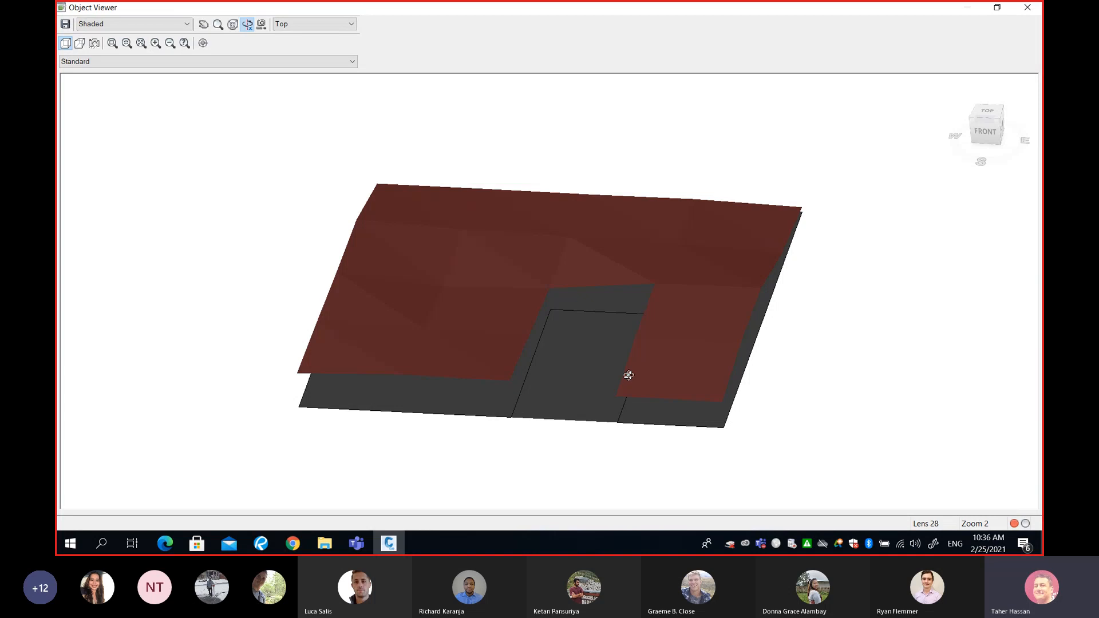
left_click_drag(578, 368, 635, 354)
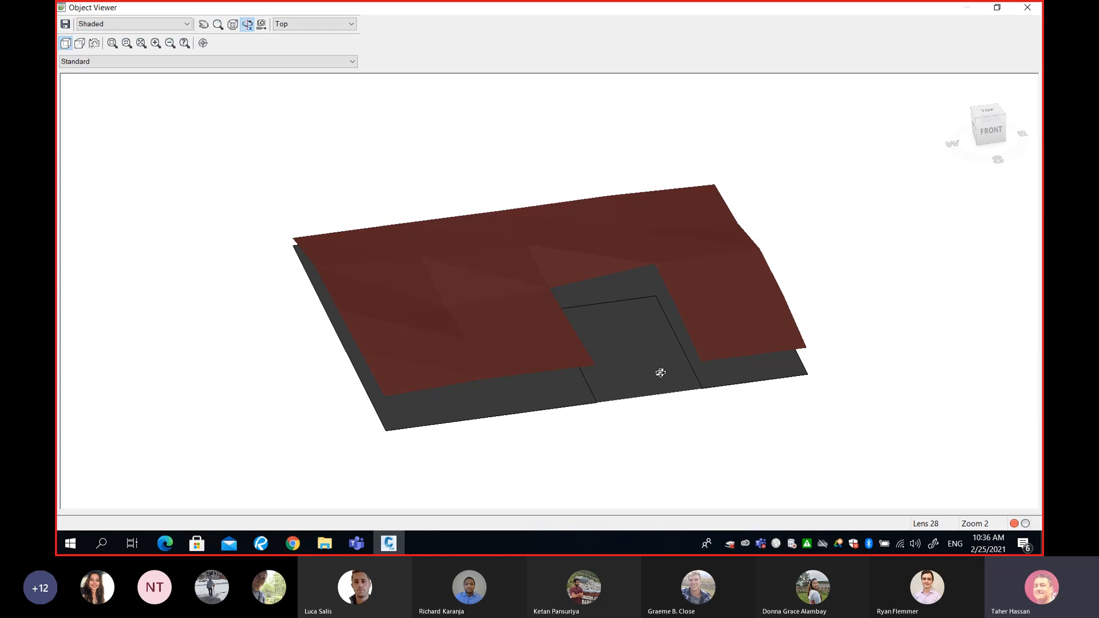
left_click_drag(672, 364, 621, 380)
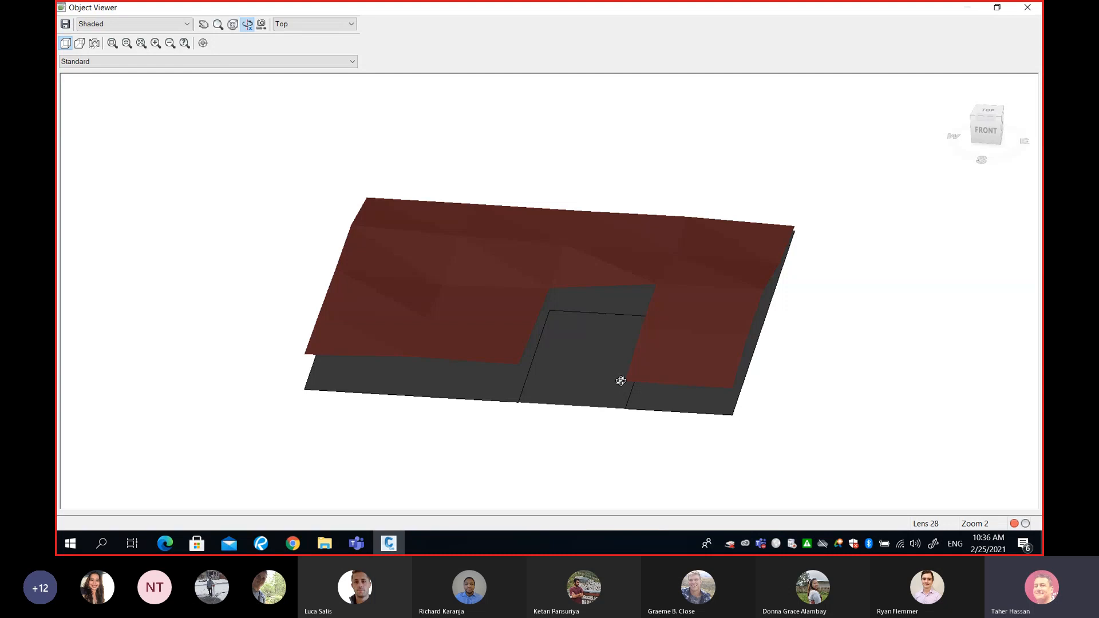
left_click(1027, 7)
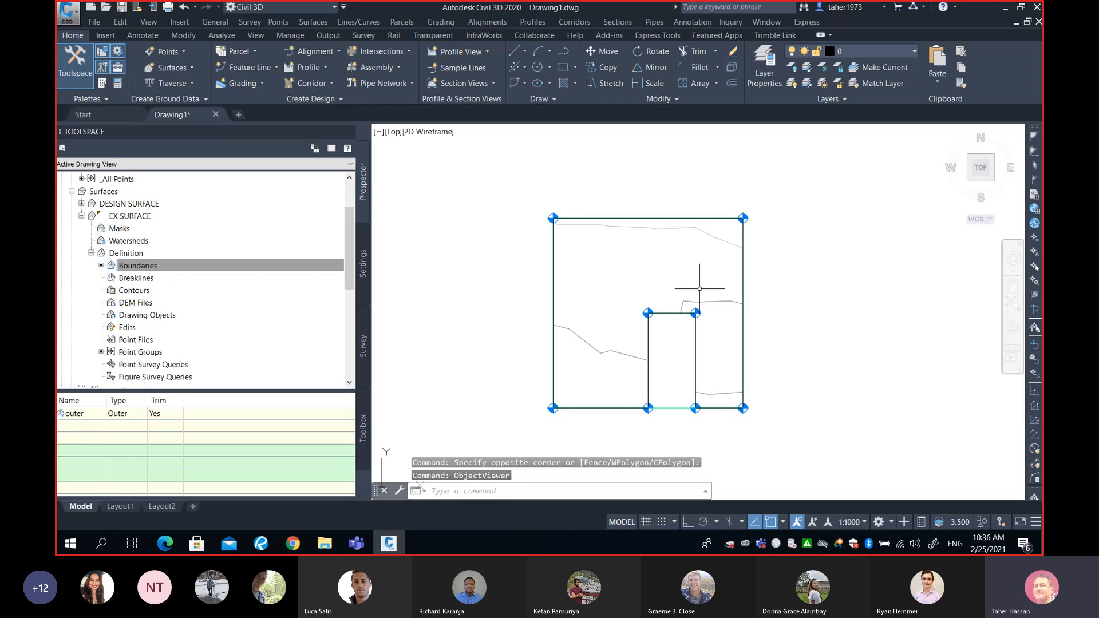
scroll(699, 288, "down", 1)
middle_click_drag(704, 288, 670, 281)
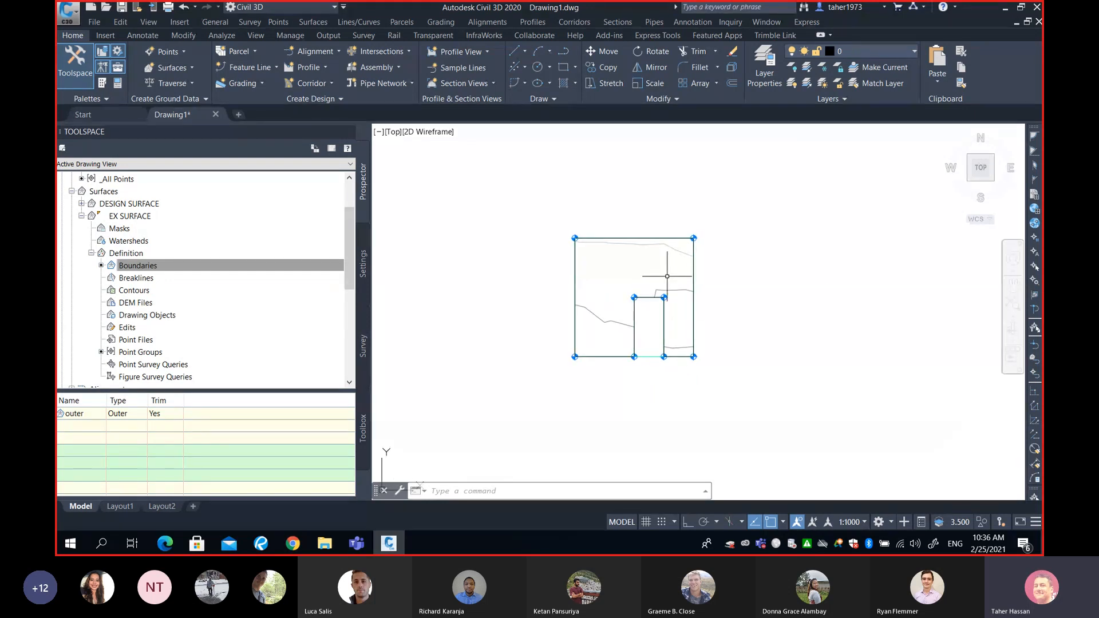
mouse_move(667, 276)
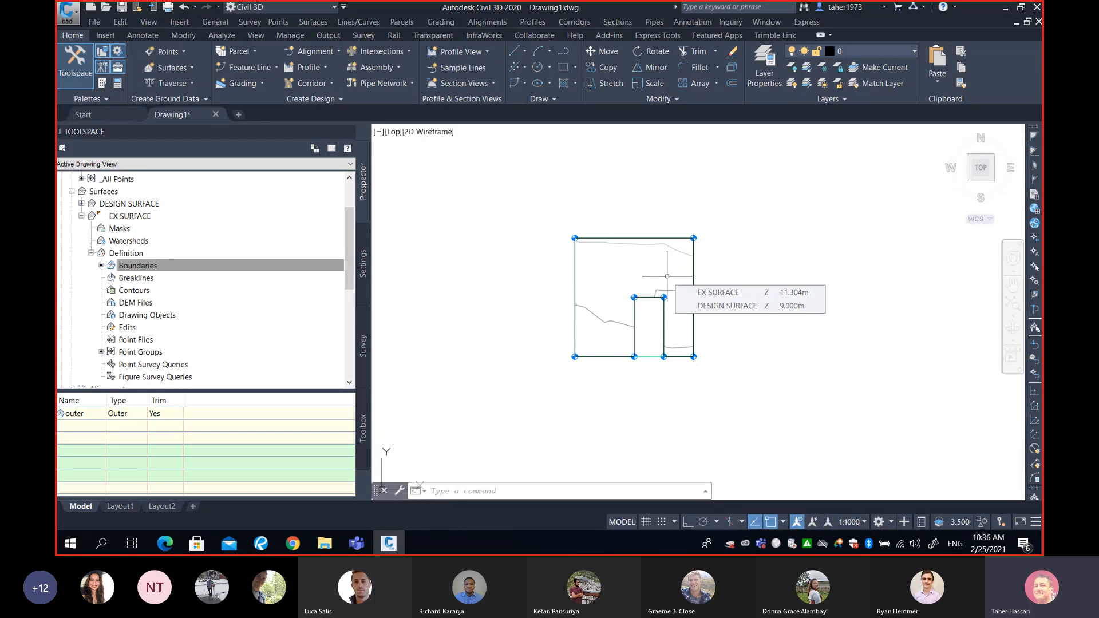
scroll(667, 276, "up", 2)
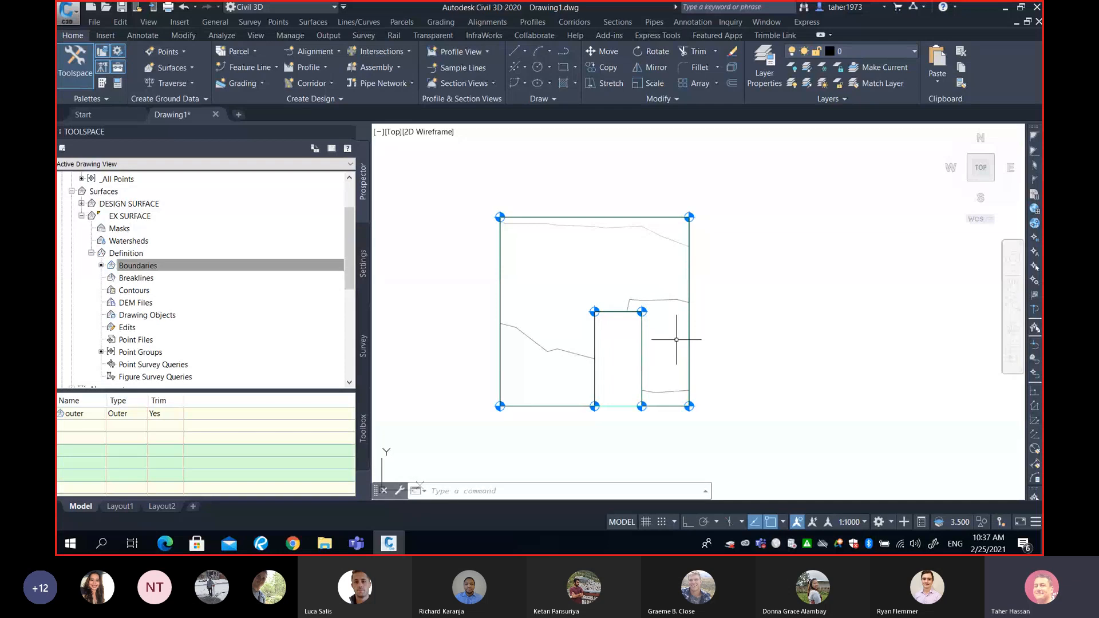
- Switch to the Teams meeting to check the participants, and return to the Civil 3D drawing
mouse_move(672, 334)
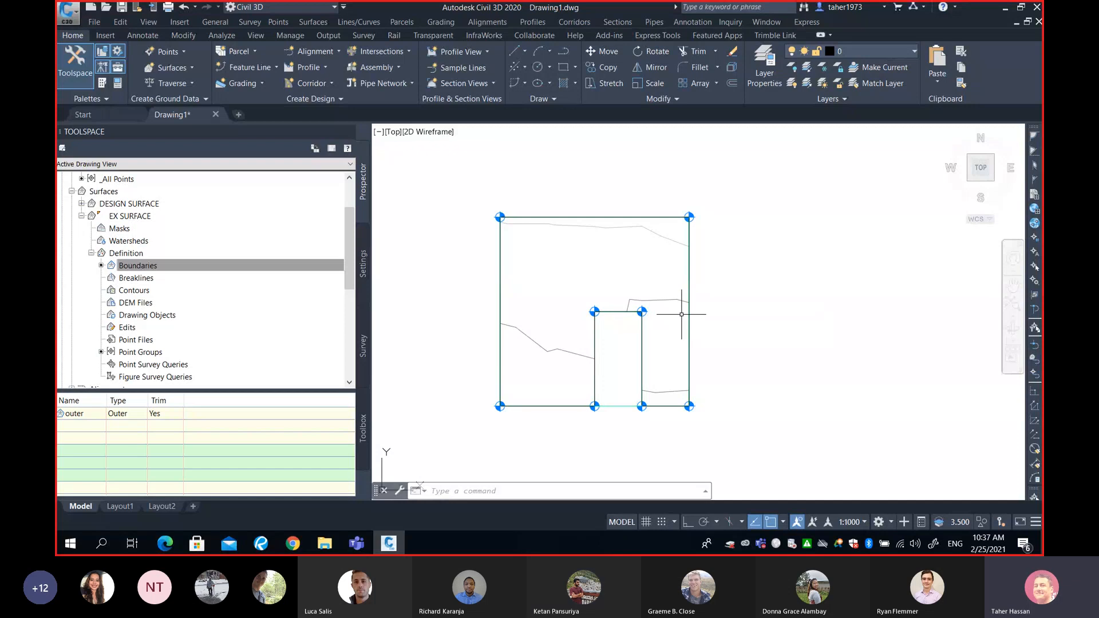
mouse_move(680, 314)
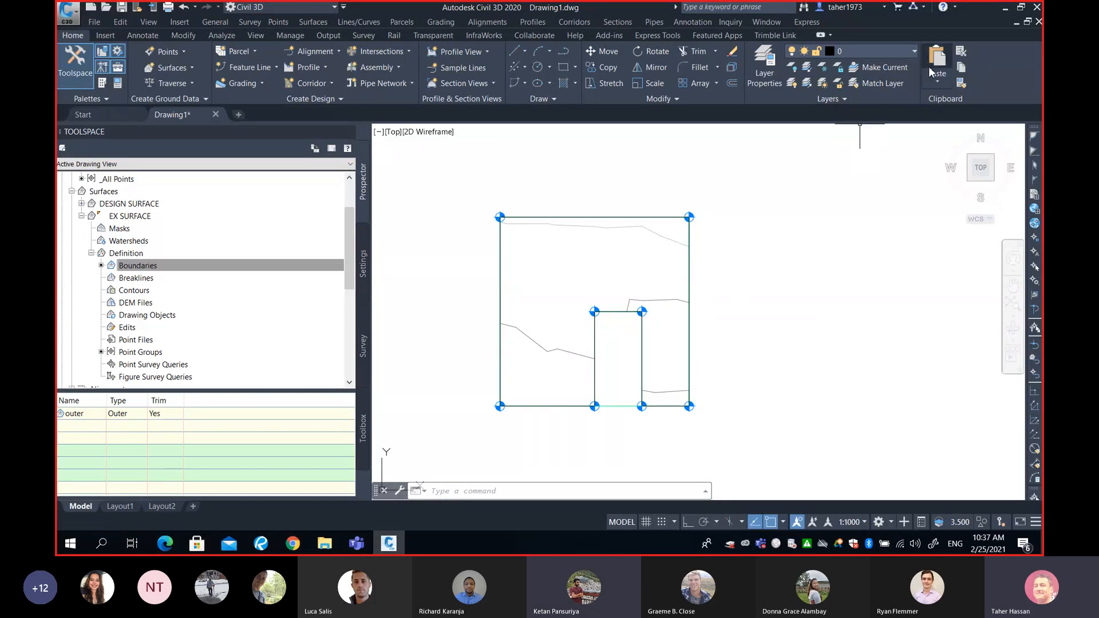
left_click(1004, 7)
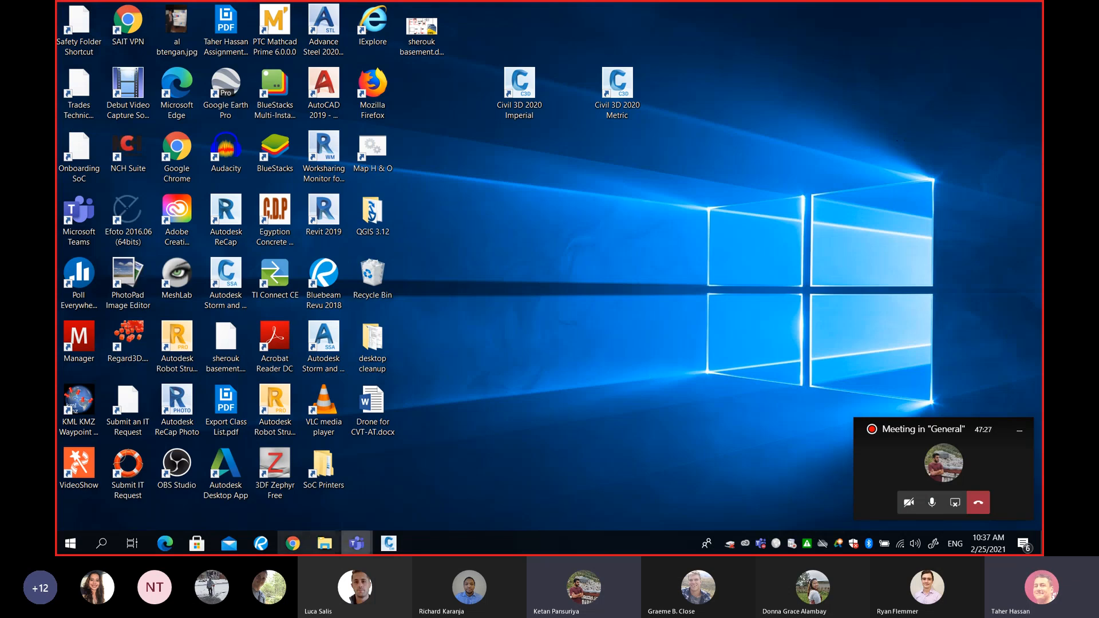
mouse_move(356, 543)
left_click(309, 507)
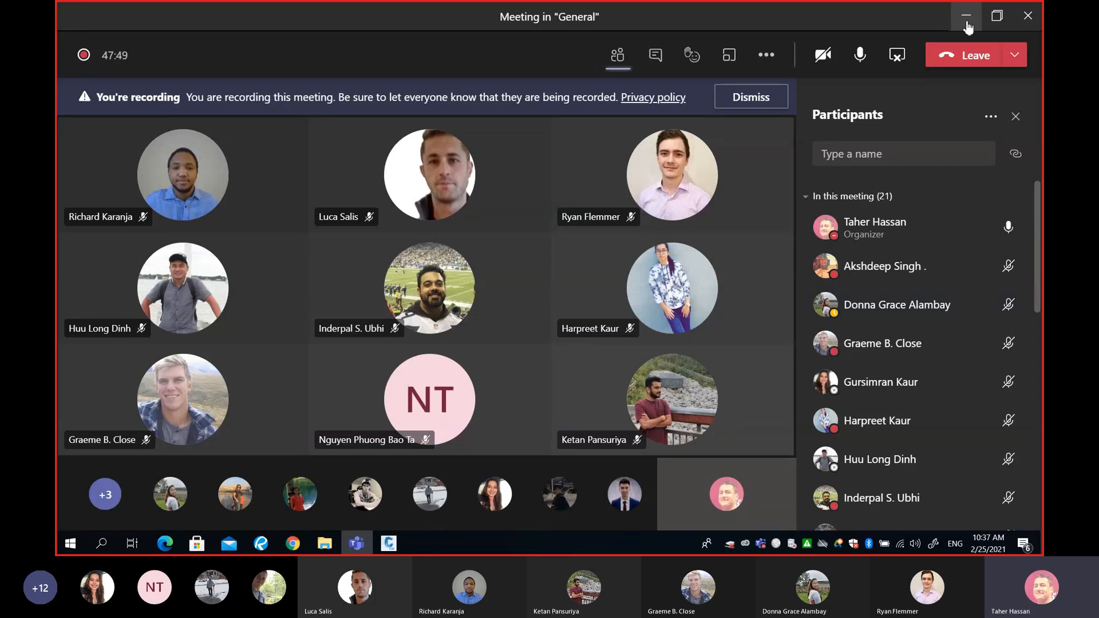
left_click(966, 21)
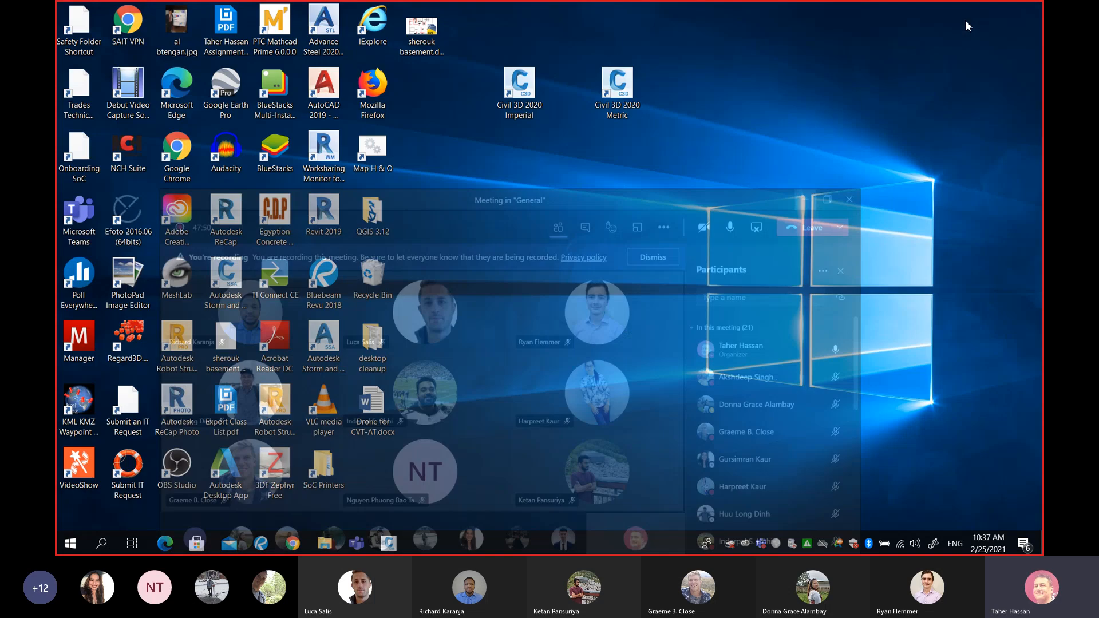
left_click(388, 543)
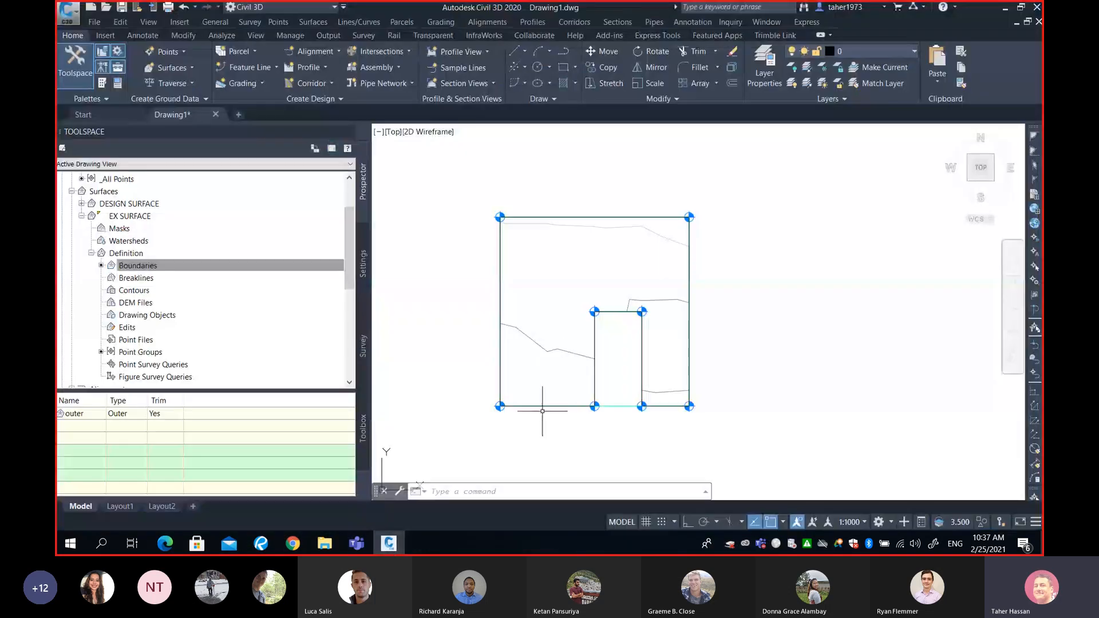
- Select the closed polyline and review the options available for the outer boundary entry and for EX SURFACE
left_click(501, 344)
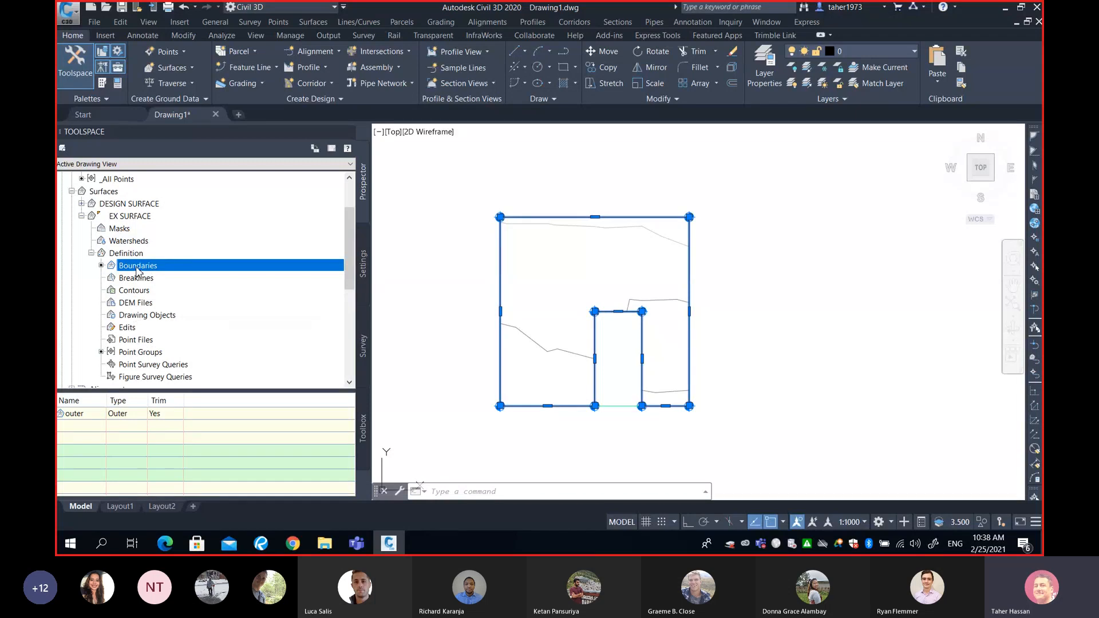
left_click(125, 416)
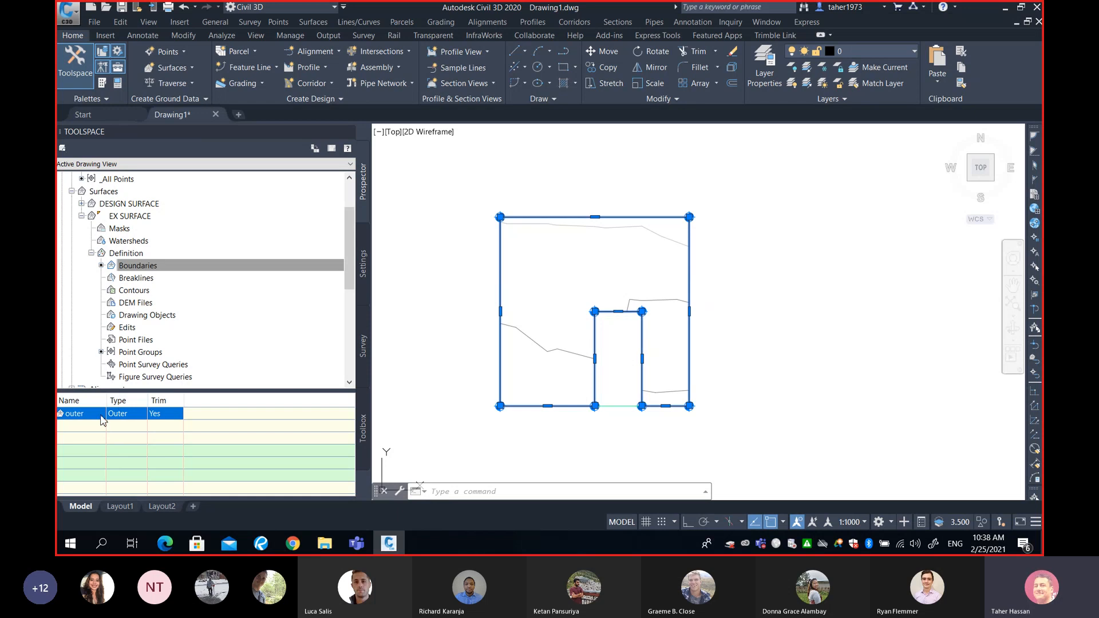
right_click(126, 414)
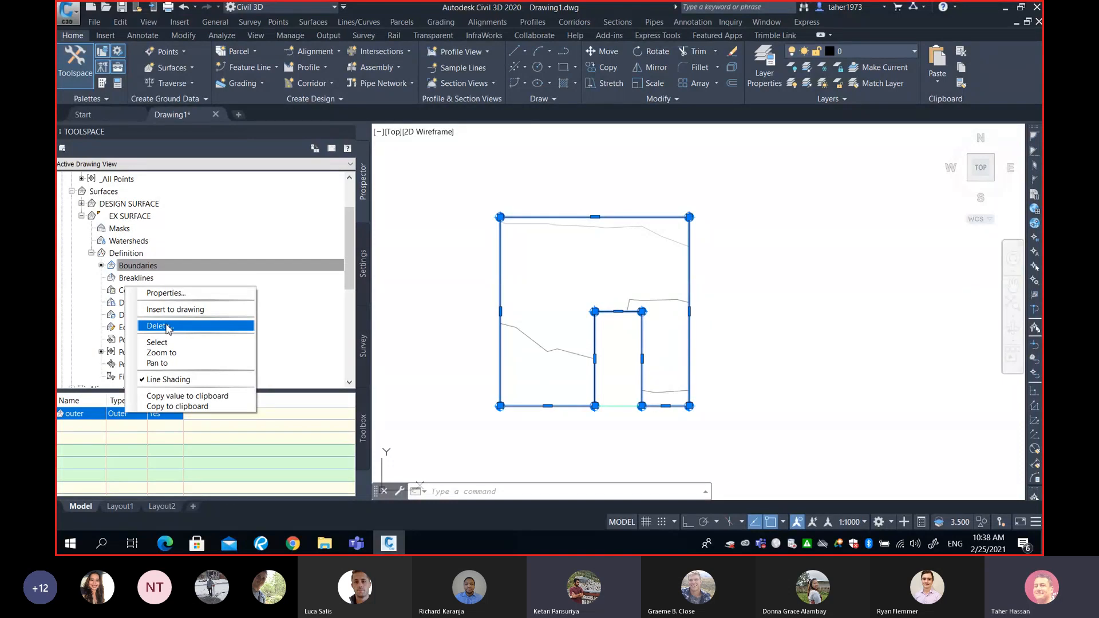
left_click(120, 220)
right_click(120, 220)
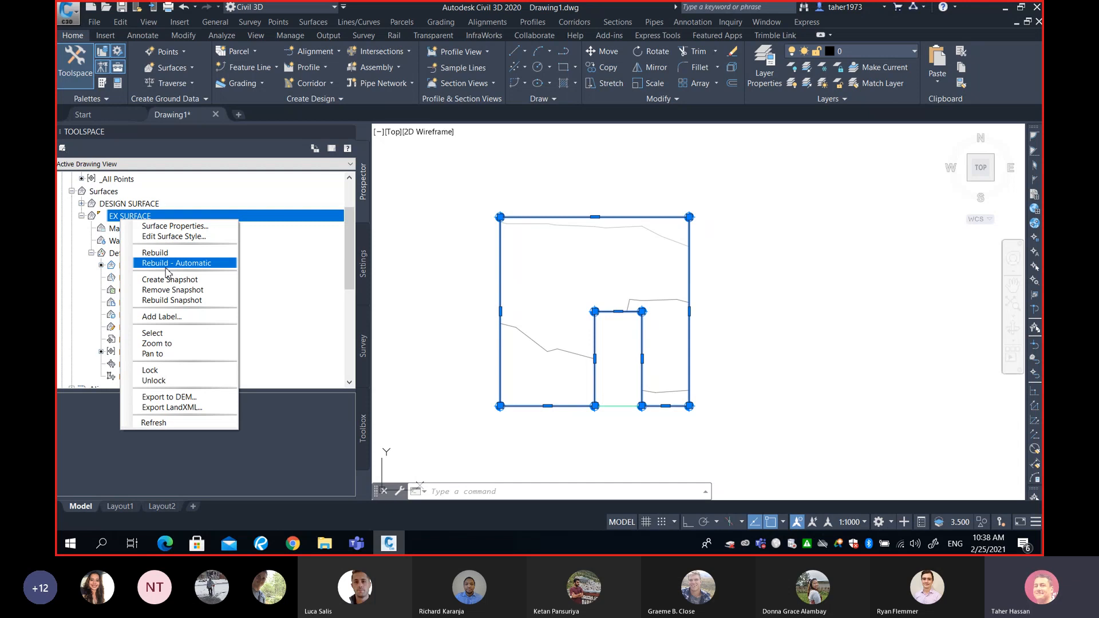
left_click(83, 436)
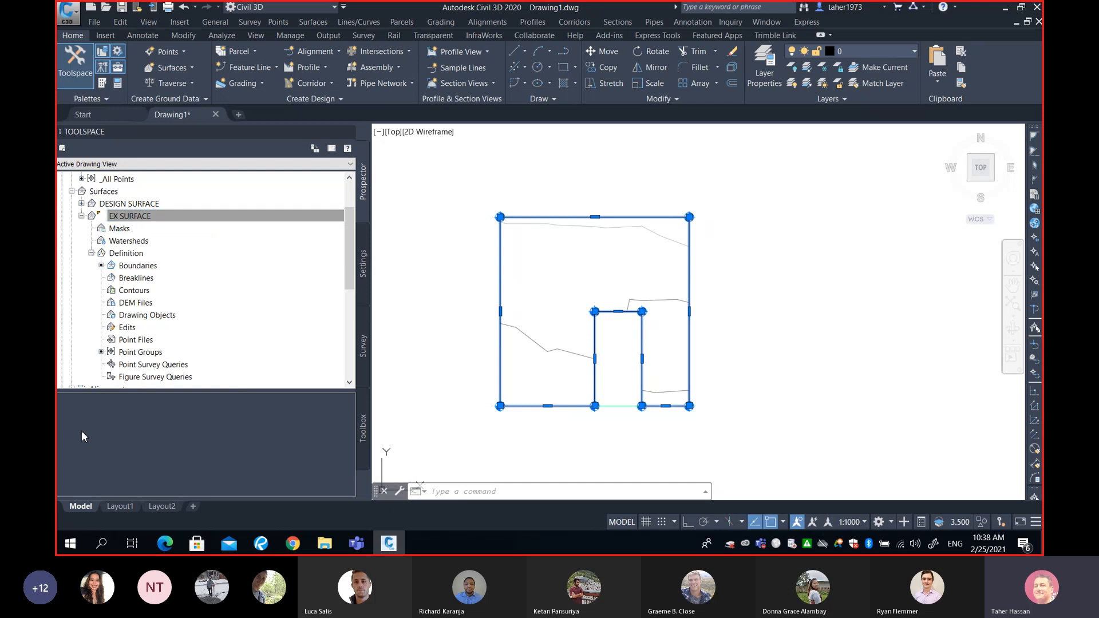
mouse_move(585, 368)
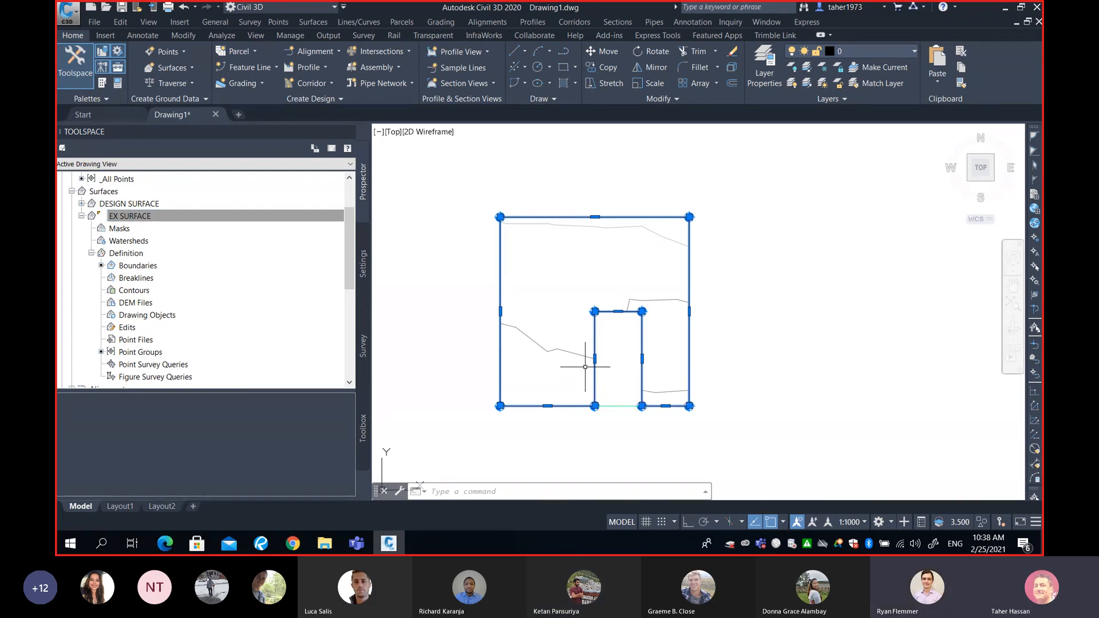
- Check the Teams meeting window again and minimize it to get back to Civil 3D
left_click(356, 542)
left_click(344, 498)
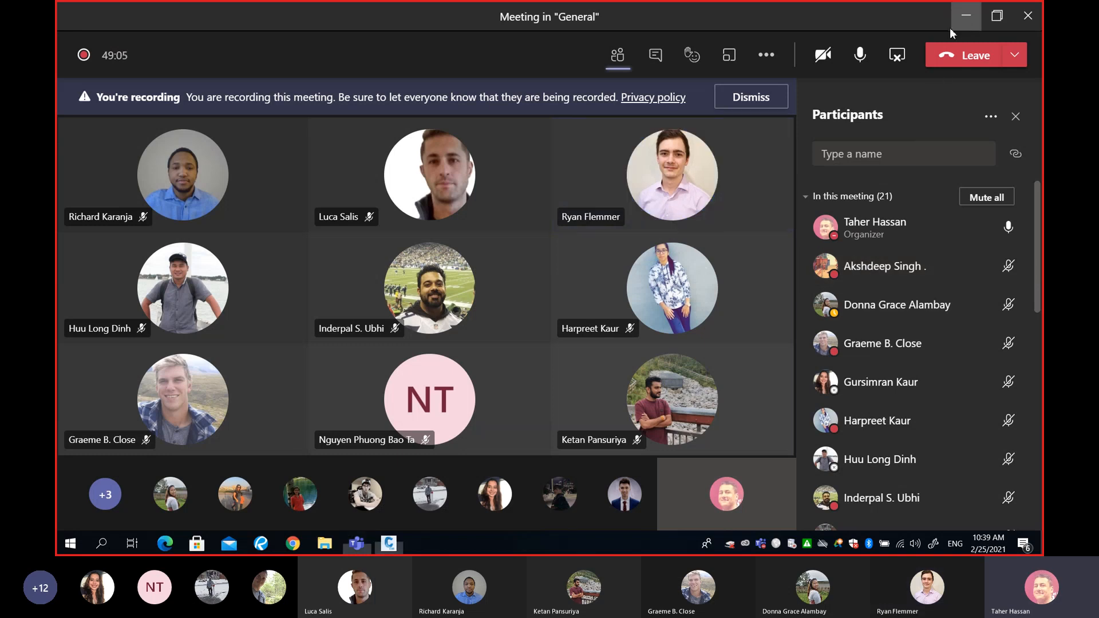
left_click(965, 16)
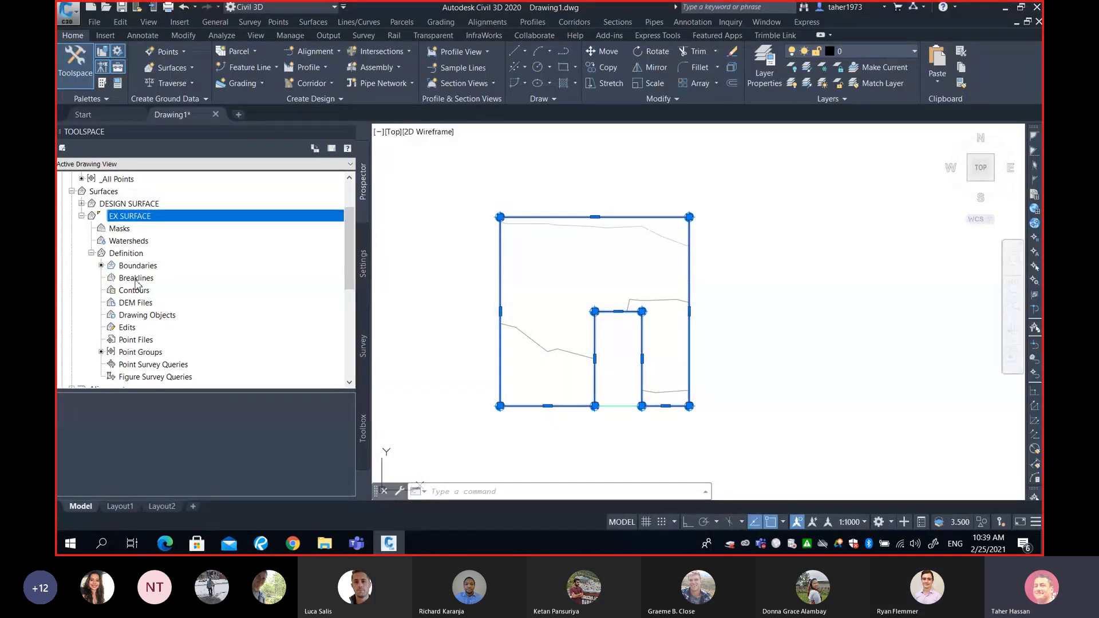
- Look at the Breaklines and Boundaries entries in EX SURFACE's definition
left_click(136, 280)
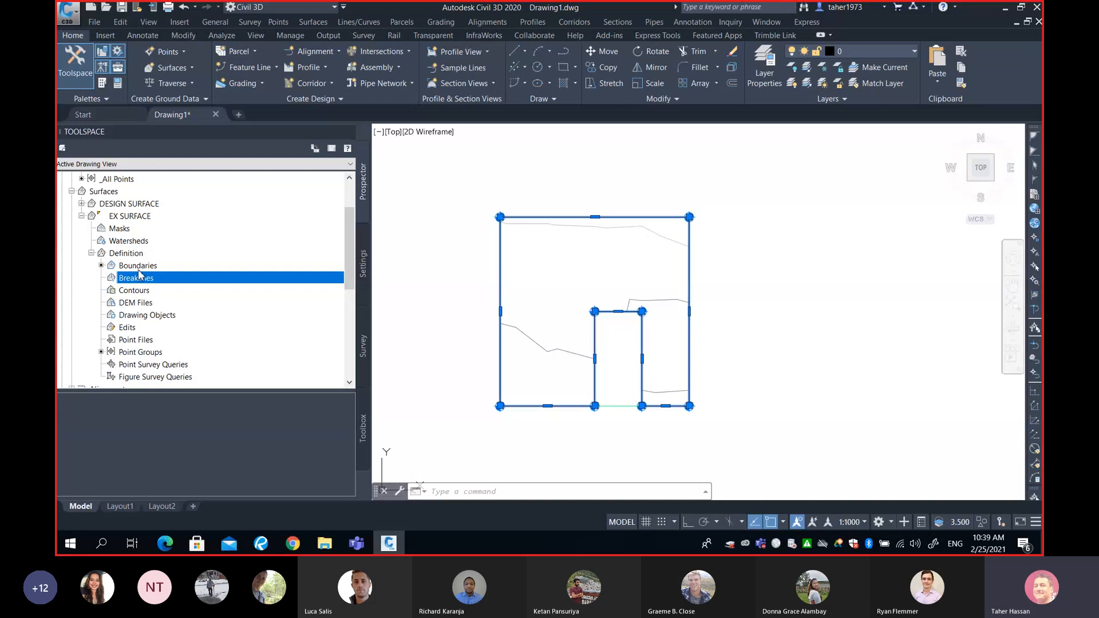
left_click(141, 266)
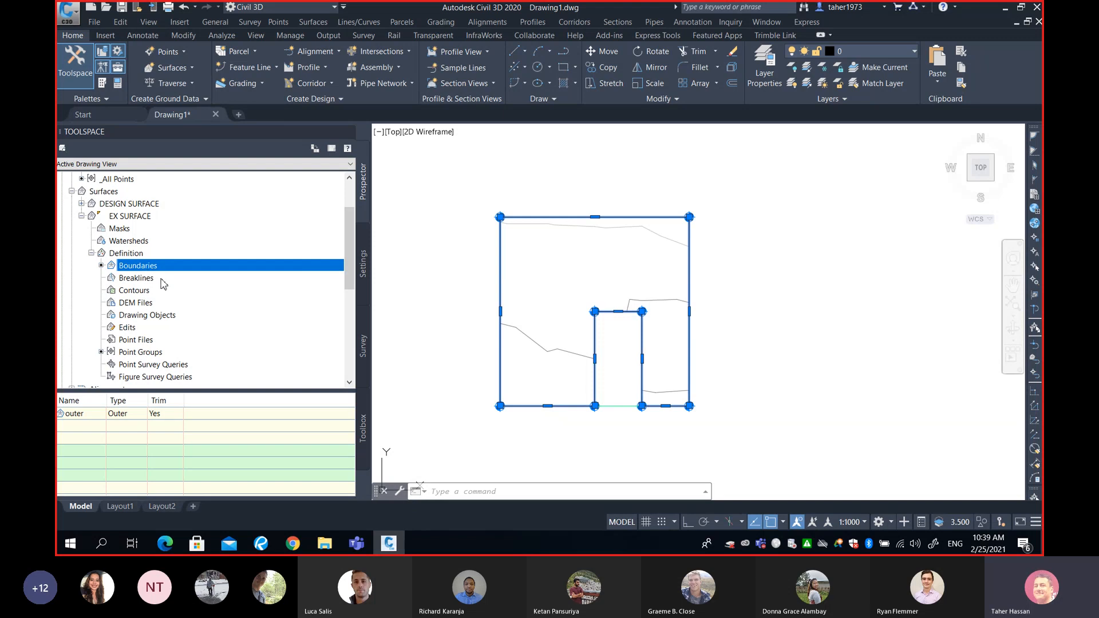
left_click(141, 282)
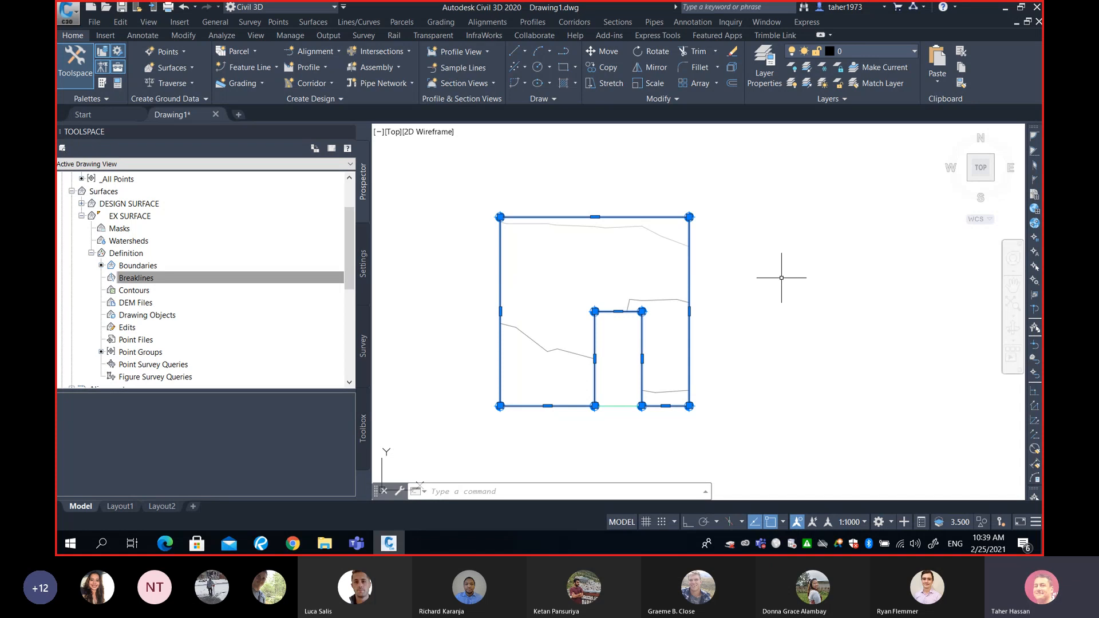
left_click(229, 277)
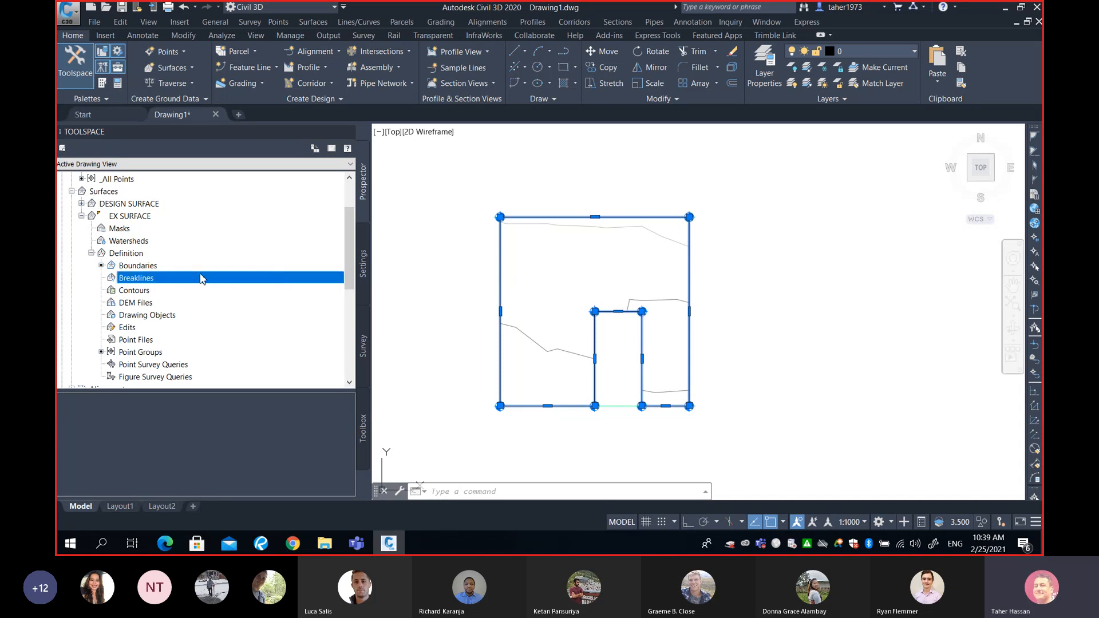
left_click(150, 267)
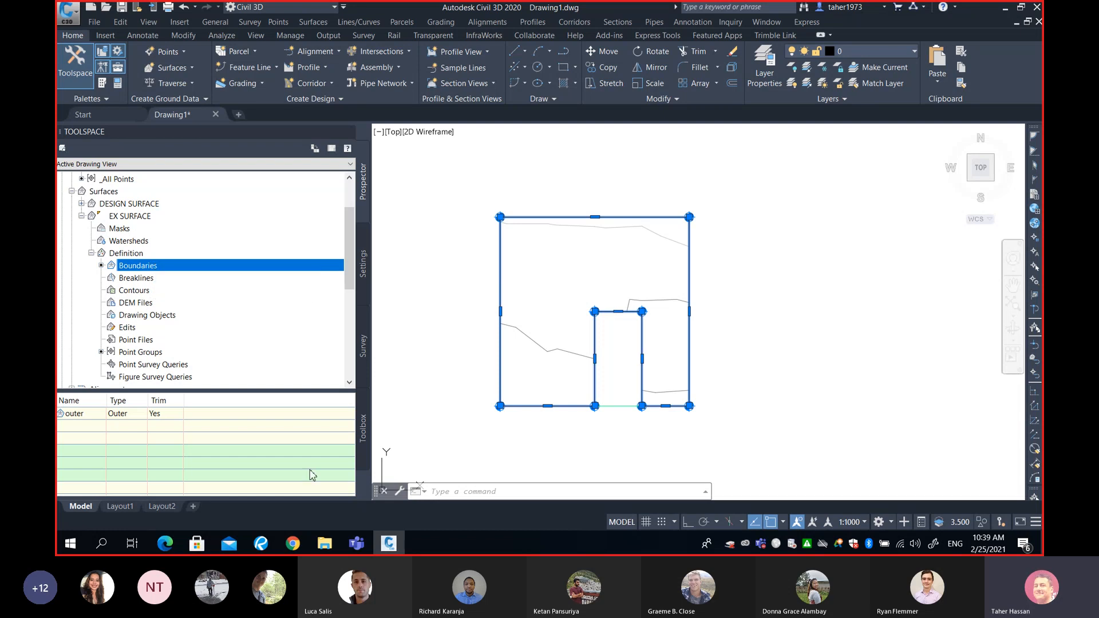
- Return to Civil 3D from the desktop and clear the polyline selection
mouse_move(359, 537)
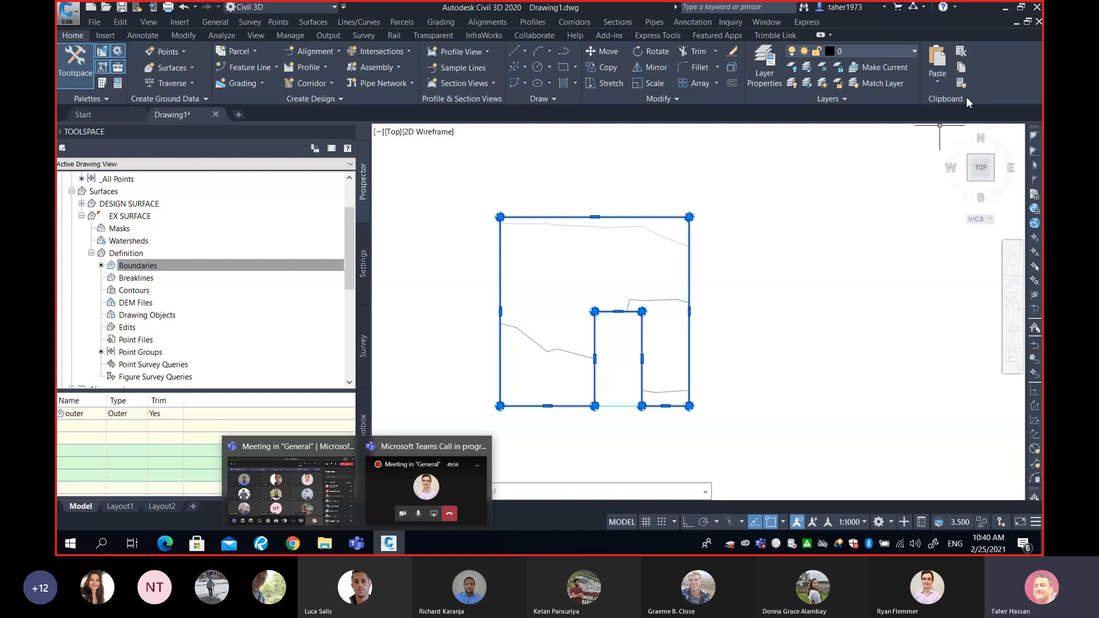
left_click(1004, 8)
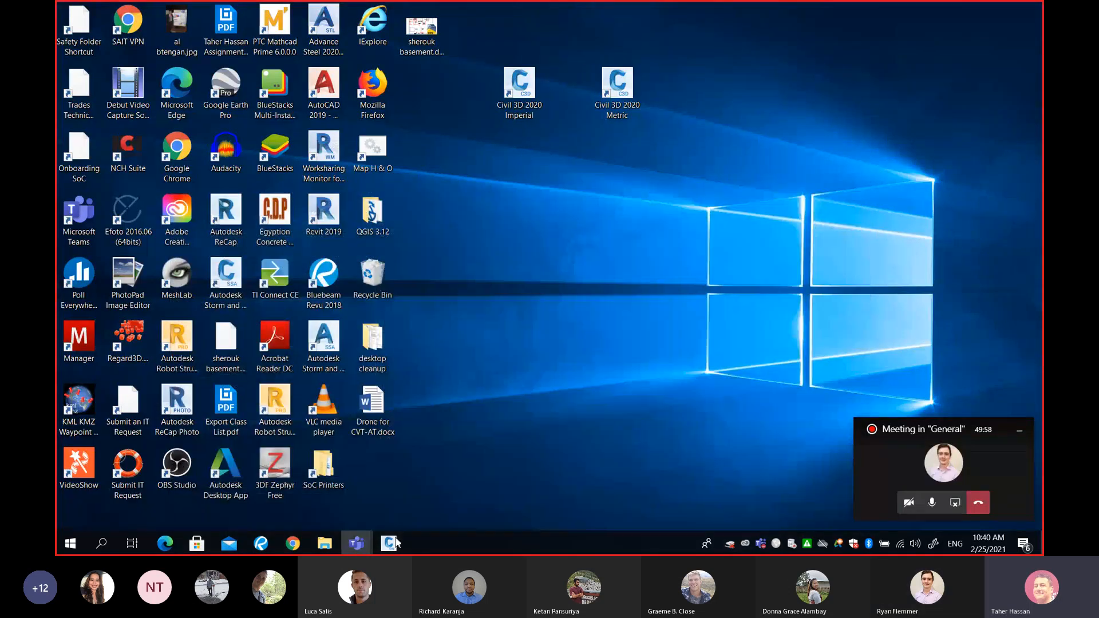
left_click(389, 542)
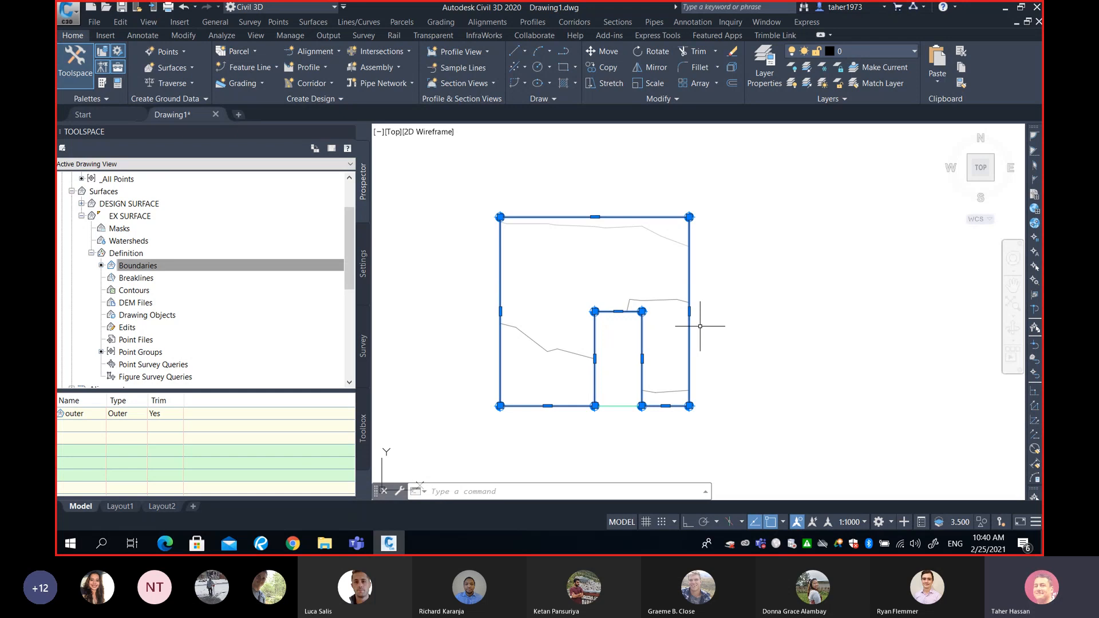
key("Escape")
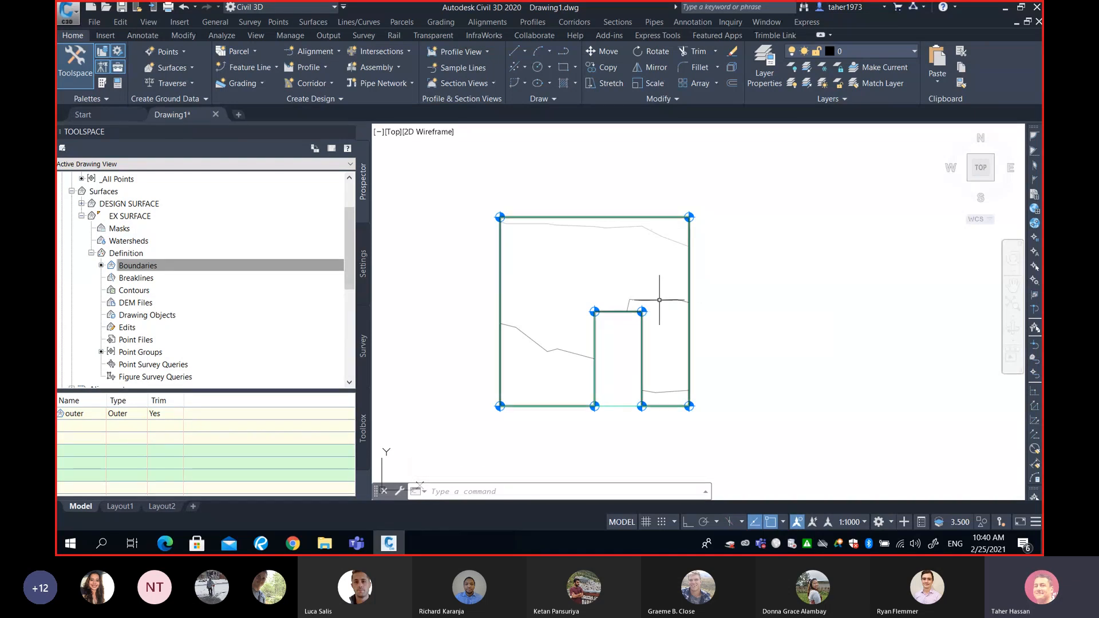
- Select EX SURFACE by its contour and review its surface editing, visibility check and Water Drop tools without applying any
mouse_move(660, 300)
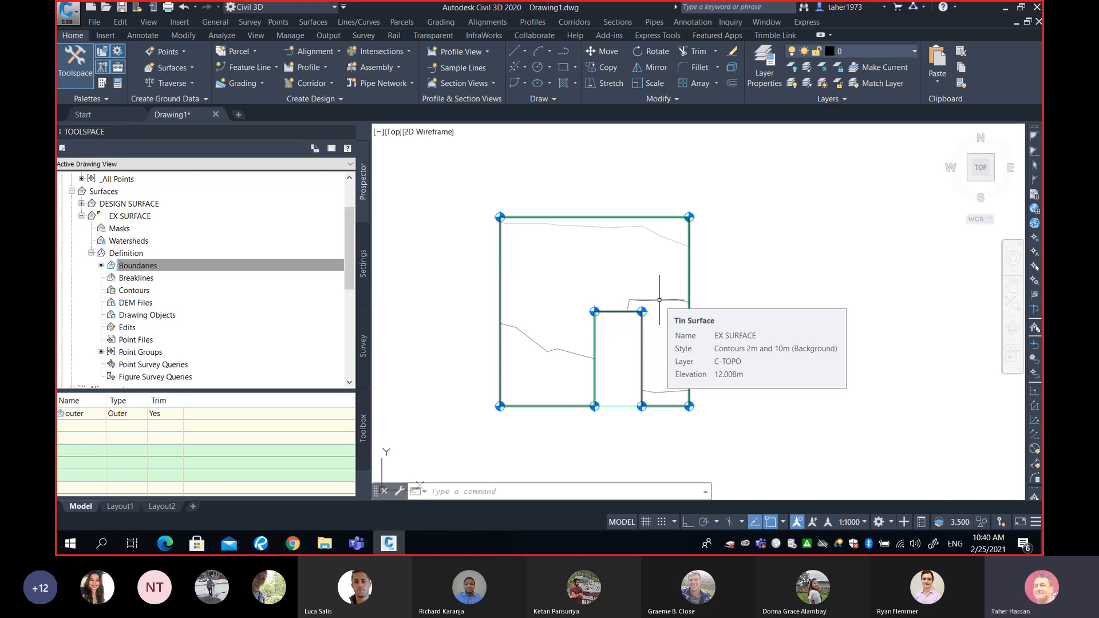
left_click(659, 300)
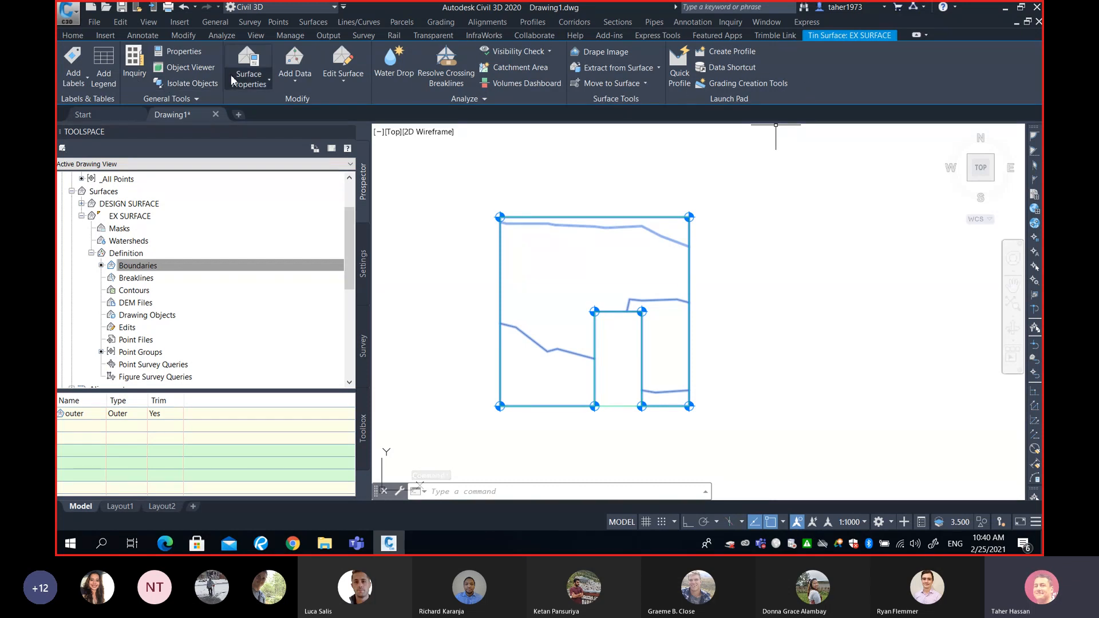
key("Escape")
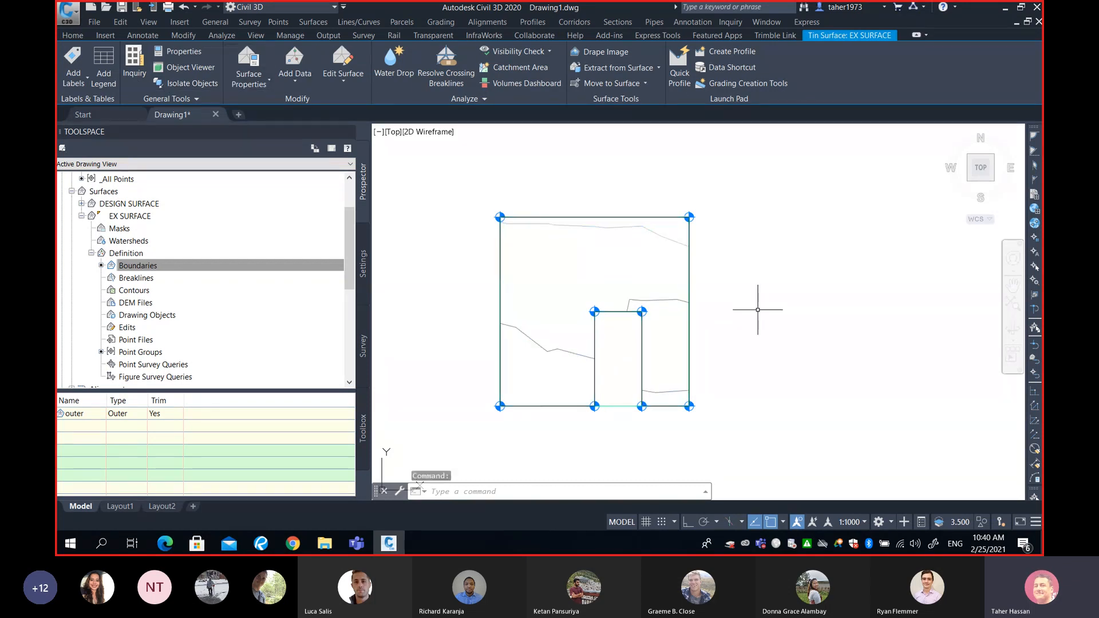
left_click(679, 245)
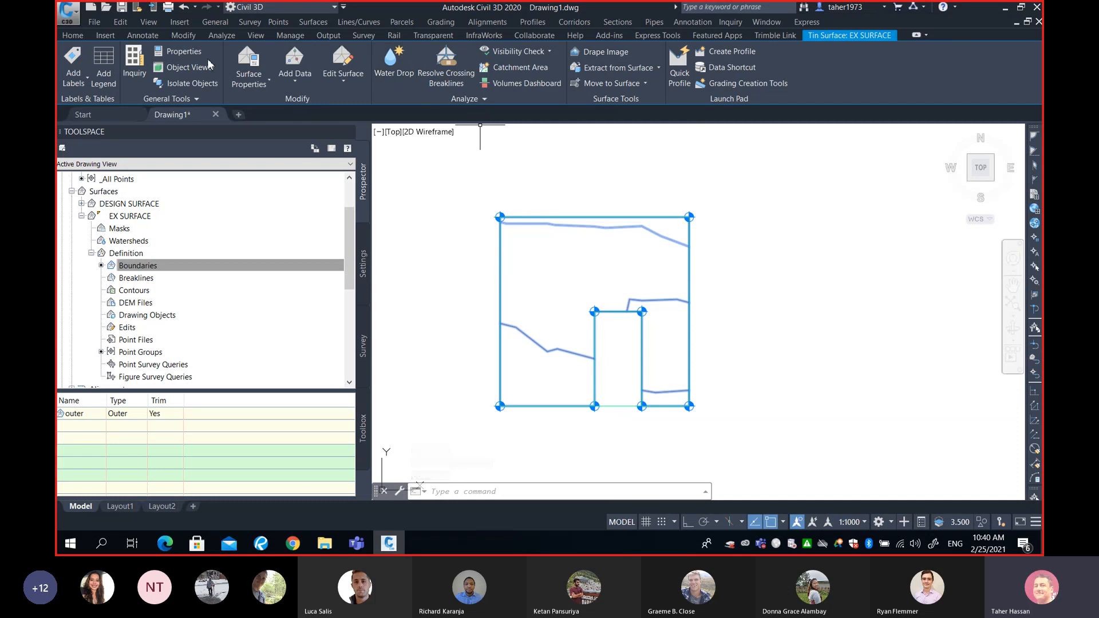
left_click(343, 84)
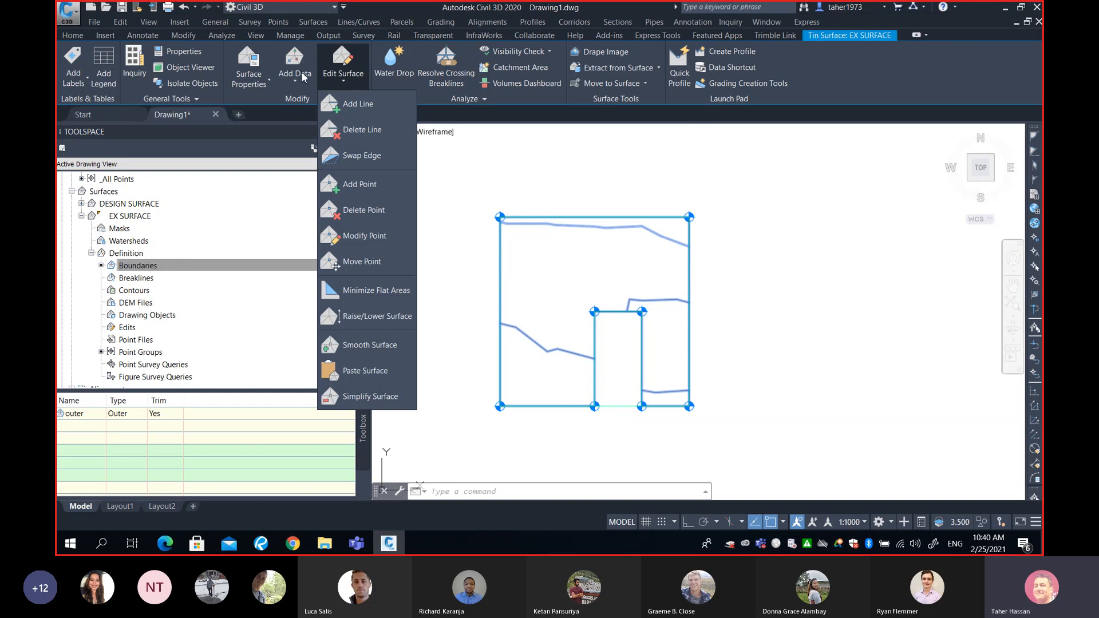
left_click(507, 49)
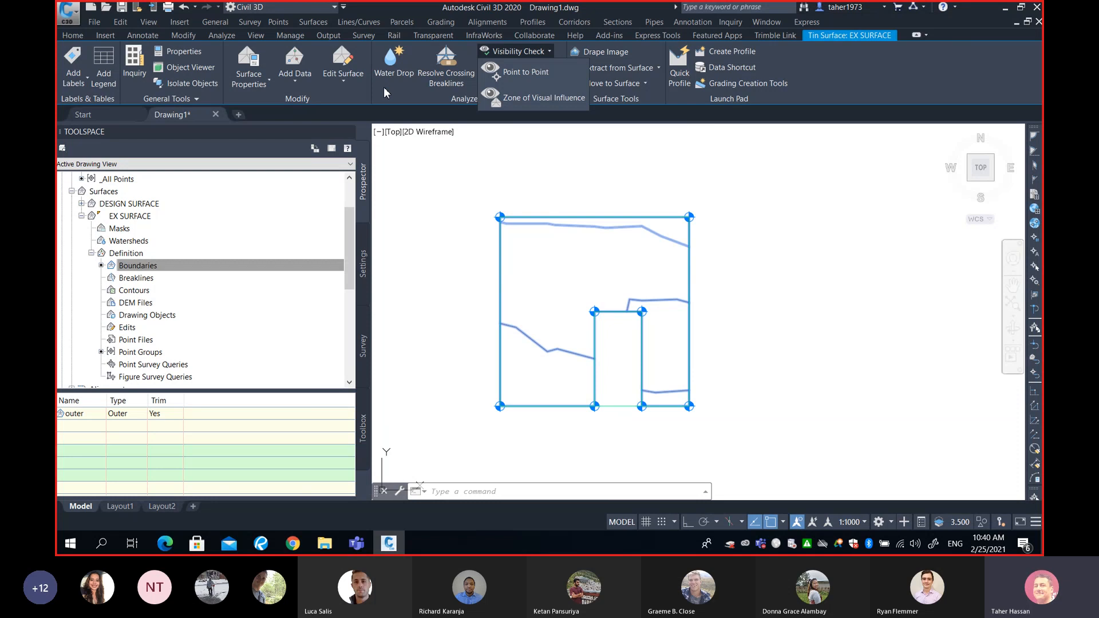
left_click(393, 63)
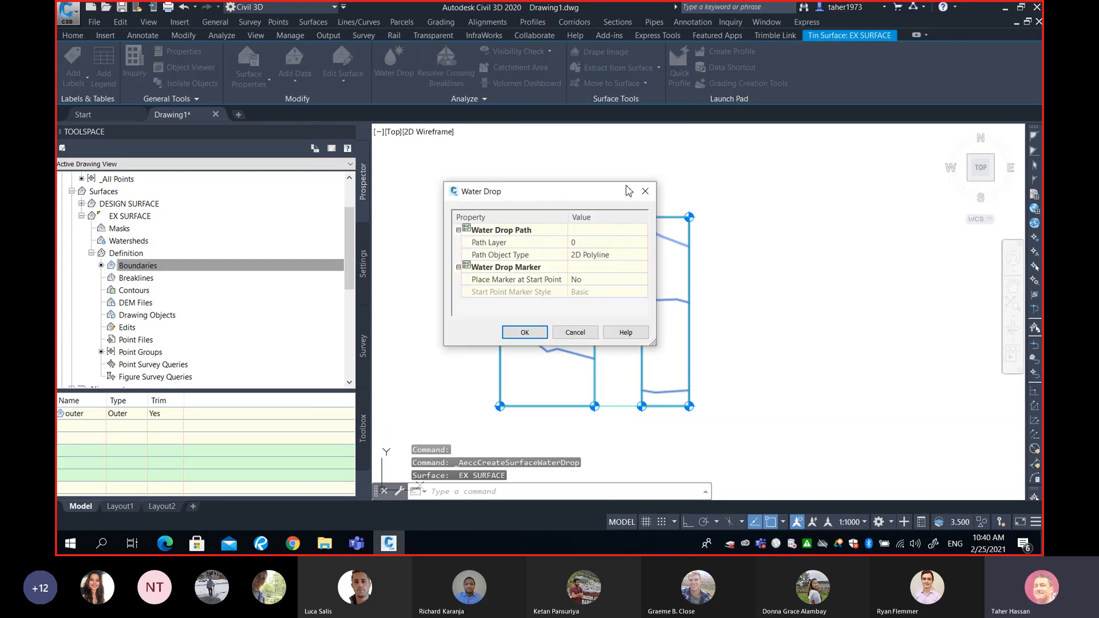
left_click(645, 193)
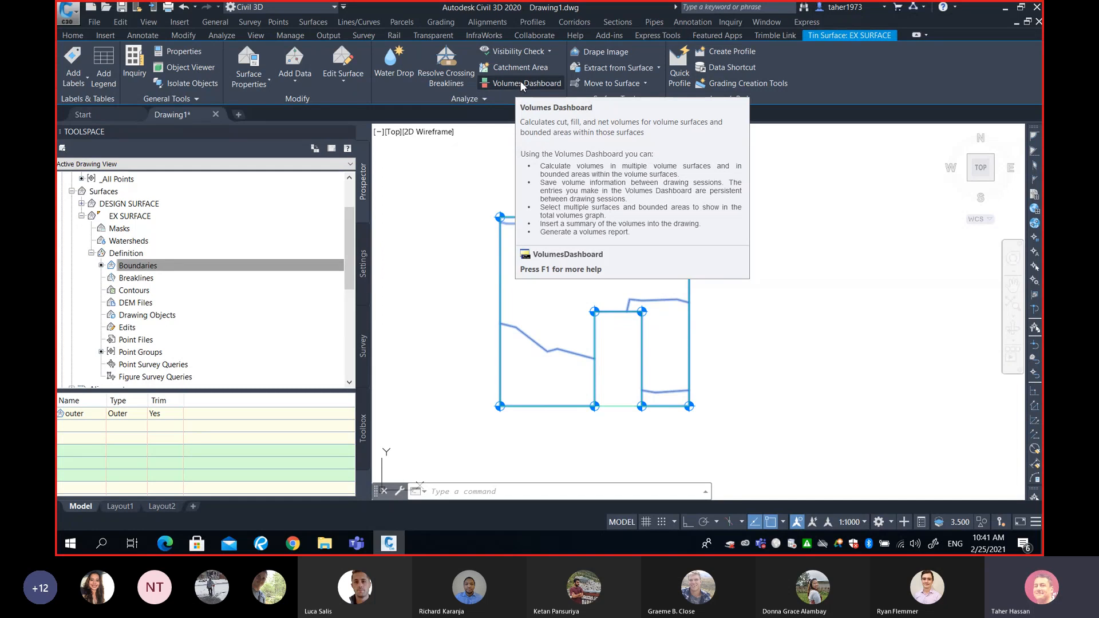
- Open the Volumes Dashboard for the selected EX SURFACE and bring its table into view
left_click(522, 85)
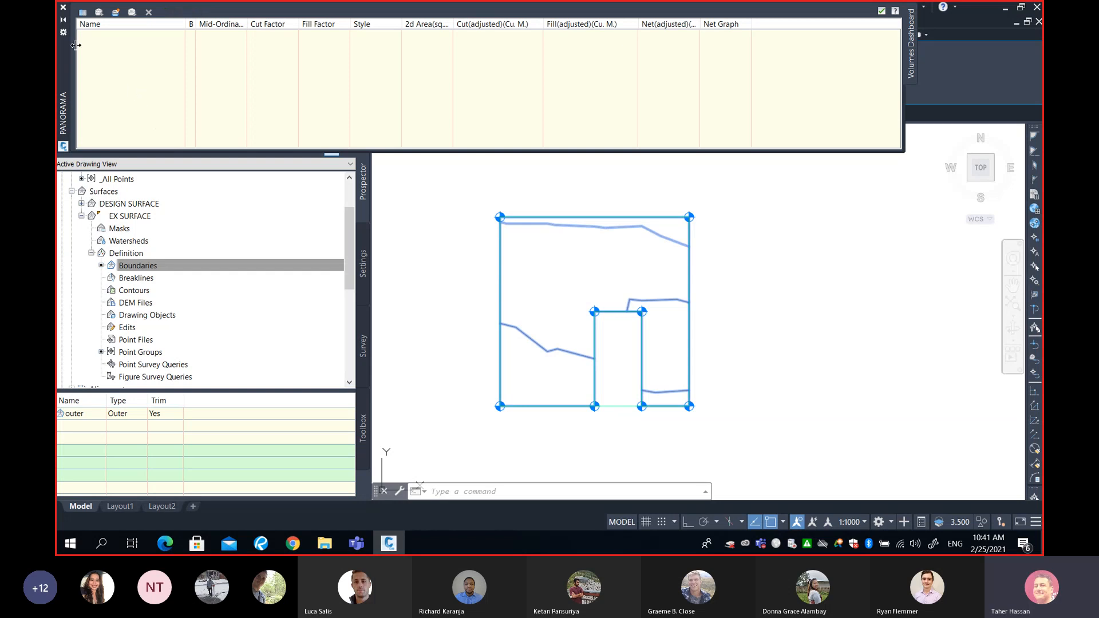
left_click(66, 24)
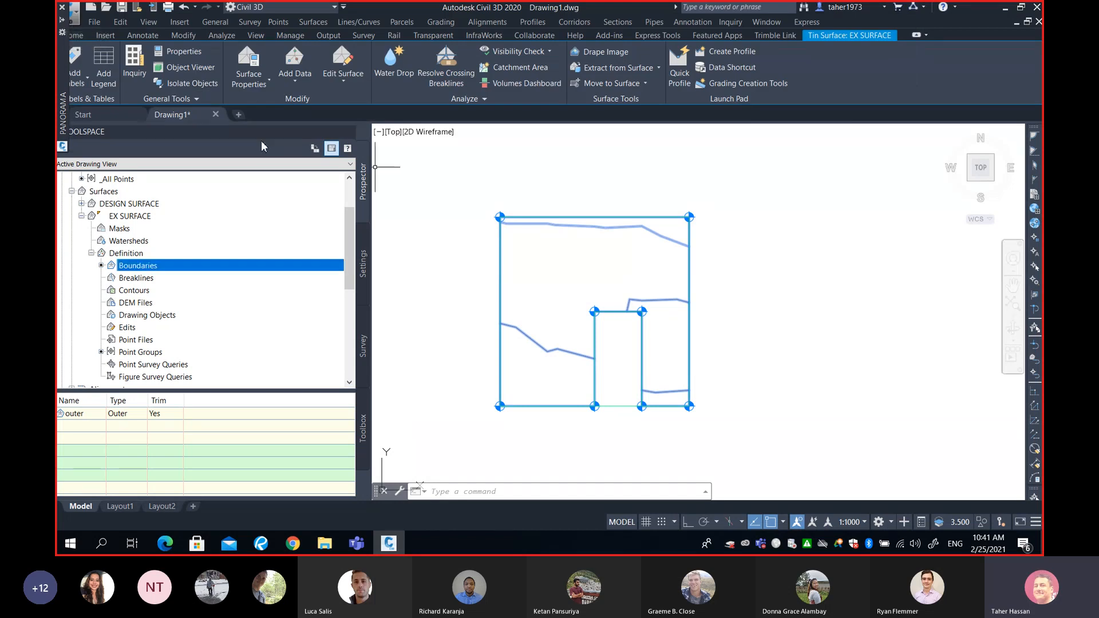
mouse_move(61, 35)
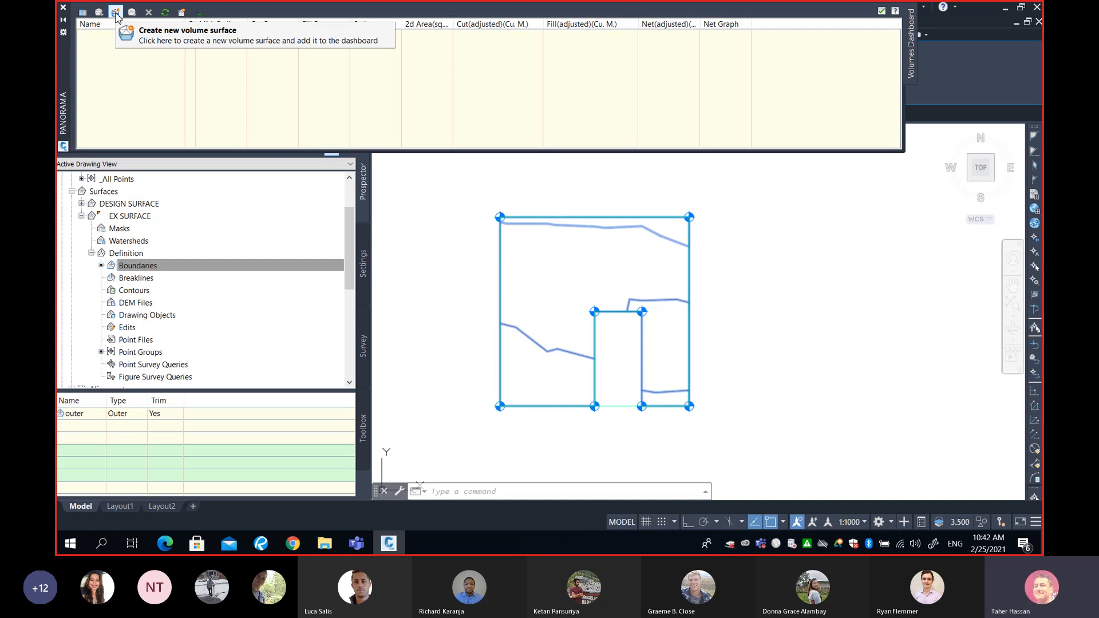
- Start a new TIN volume surface from the dashboard and name it Cut-Fill
left_click(116, 13)
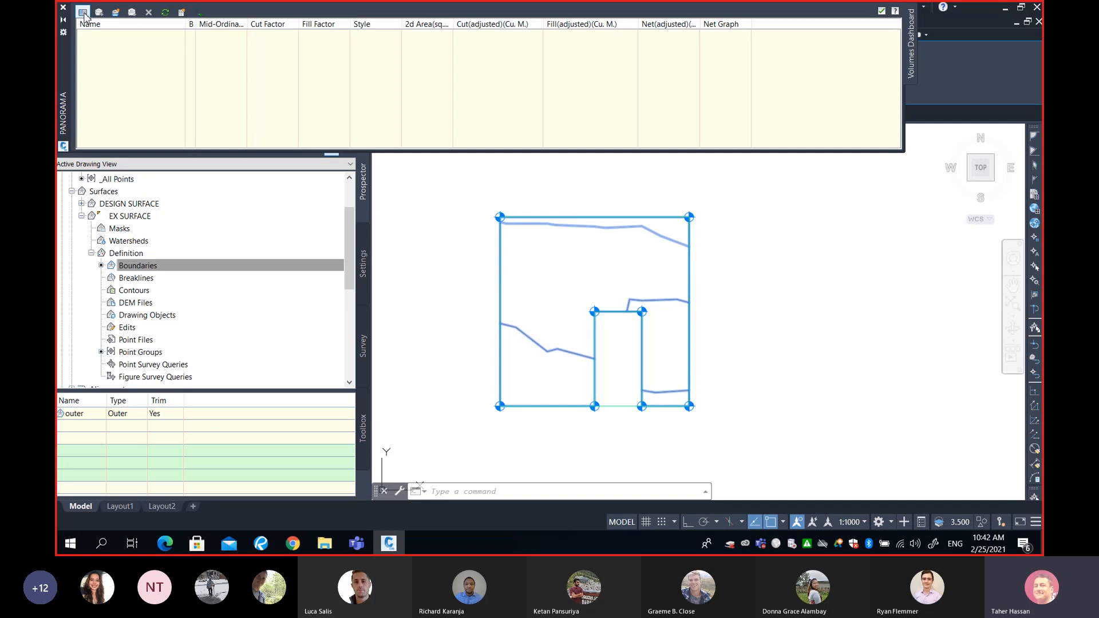
left_click(115, 13)
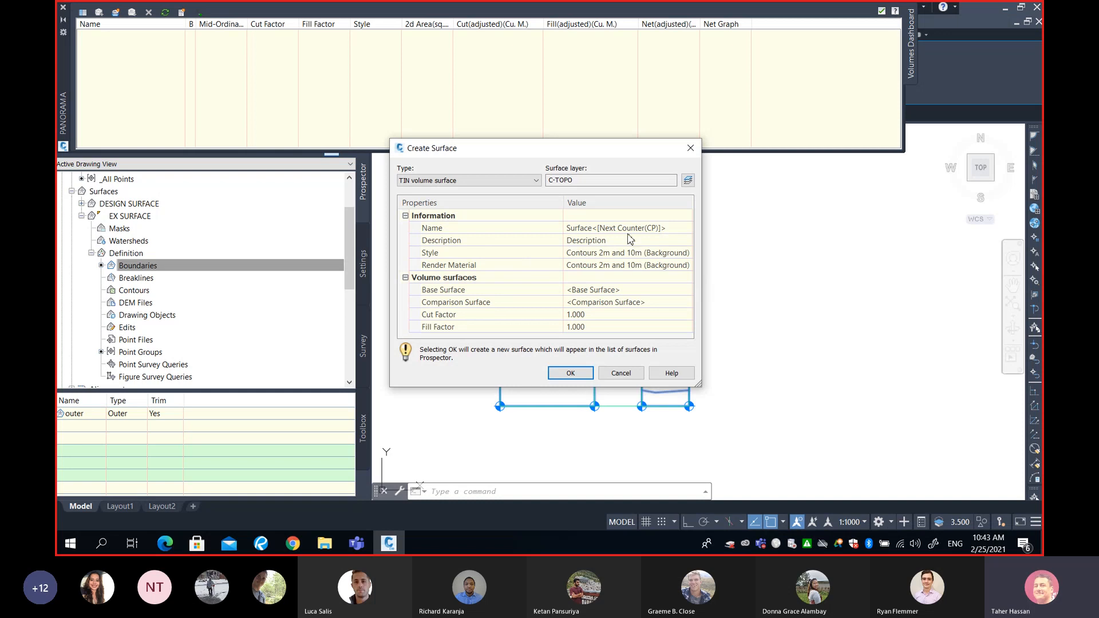
left_click(675, 228)
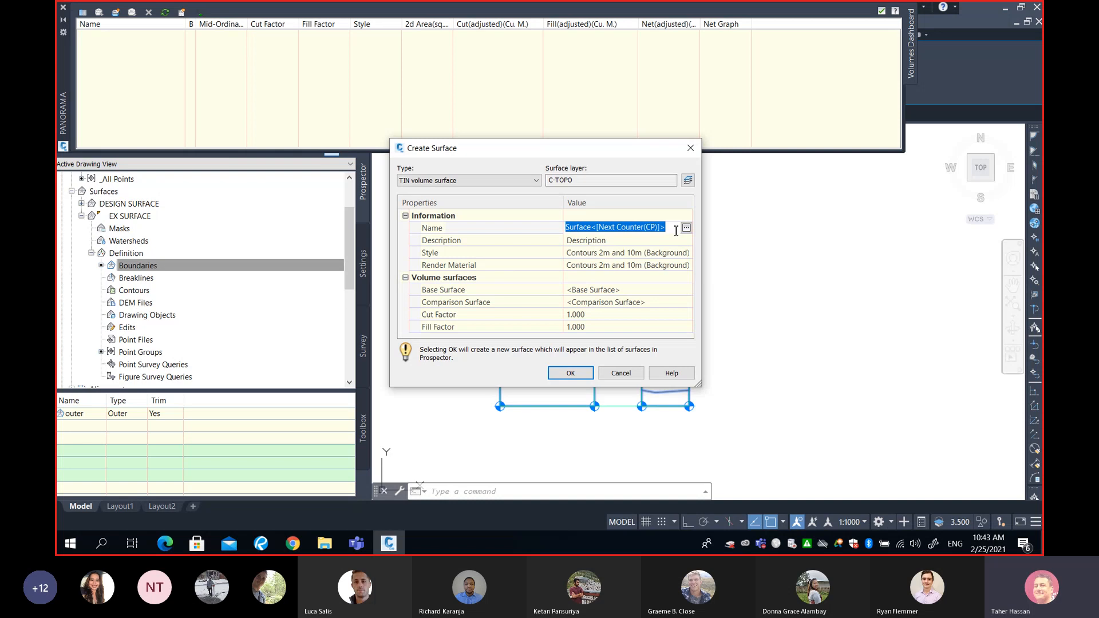
type("Cut")
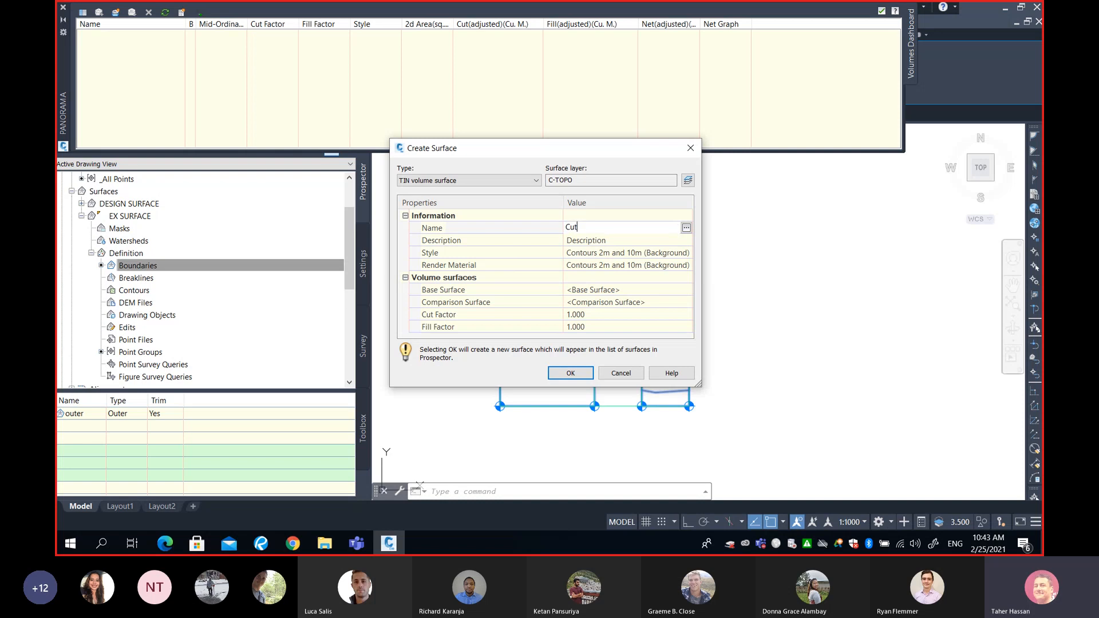
type("-Fill")
left_click(615, 254)
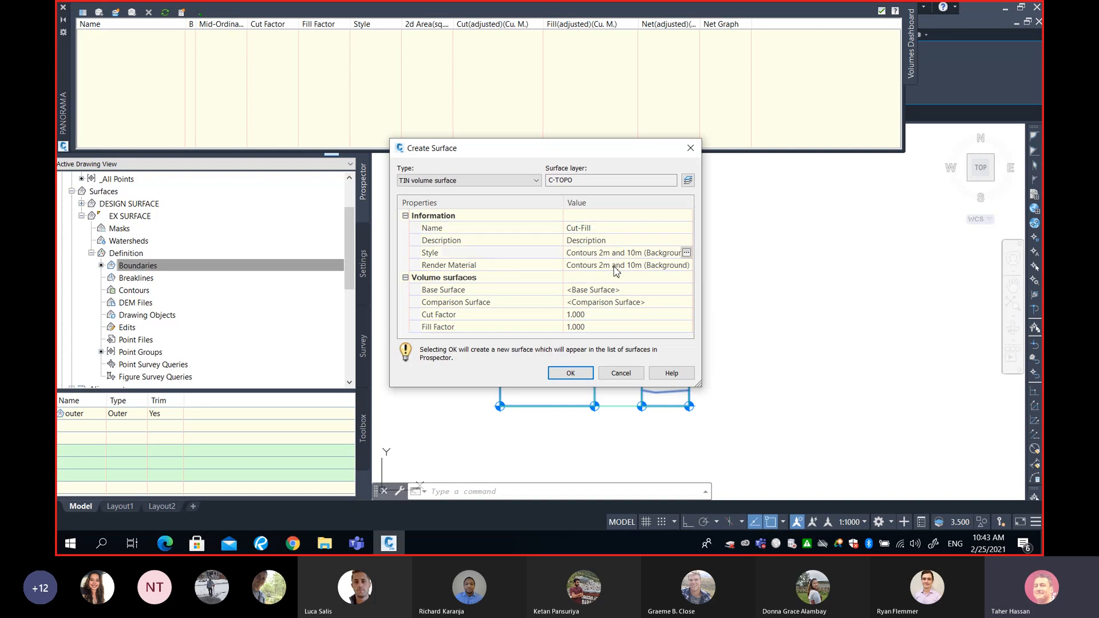
left_click(605, 229)
left_click(606, 228)
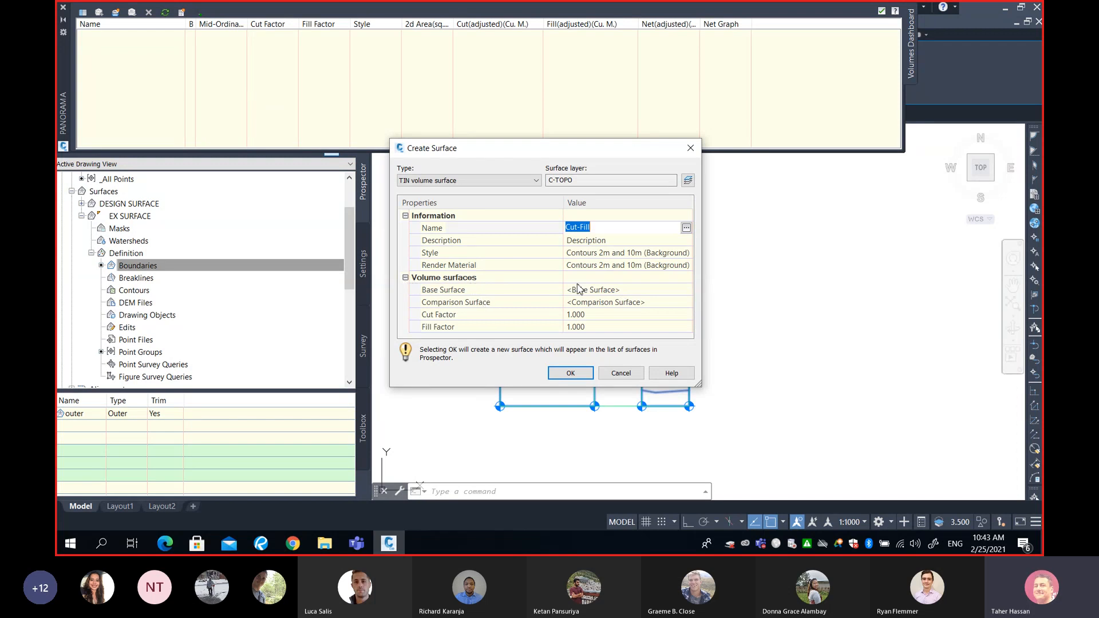
- Look at the Base Surface and Comparison Surface properties of the new volume surface
left_click(454, 293)
left_click(454, 302)
left_click(456, 292)
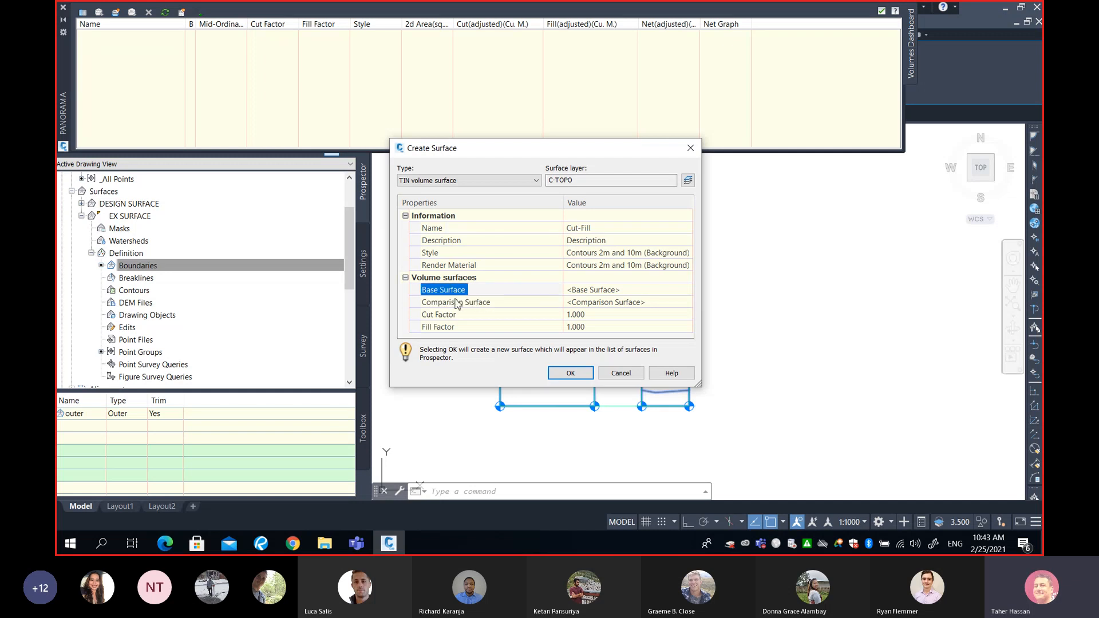
left_click(455, 301)
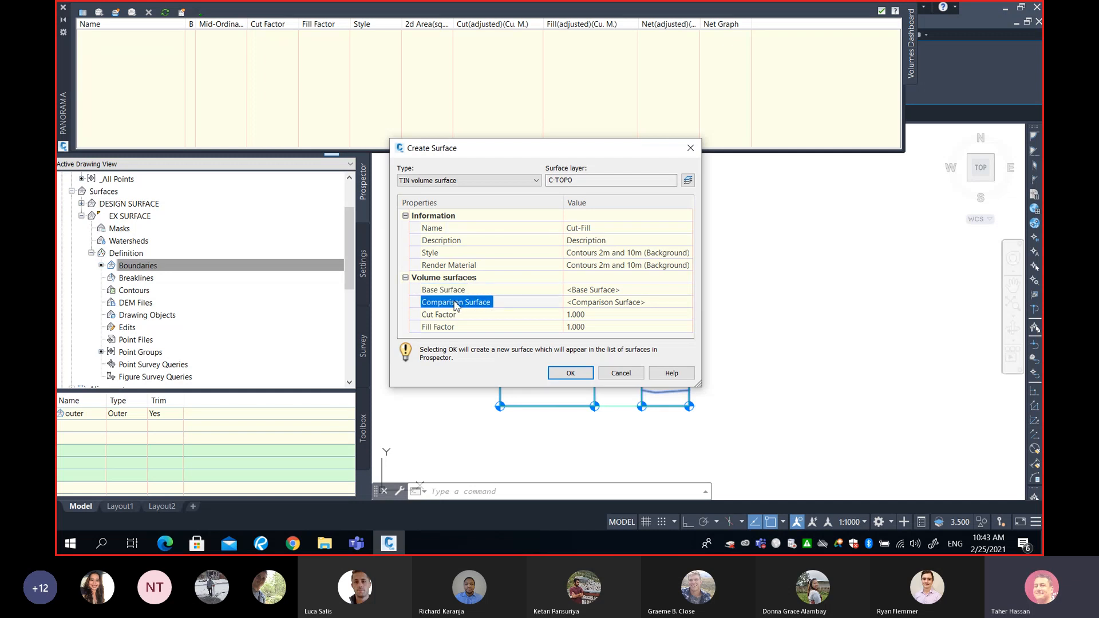
left_click(454, 291)
left_click(456, 305)
left_click(456, 290)
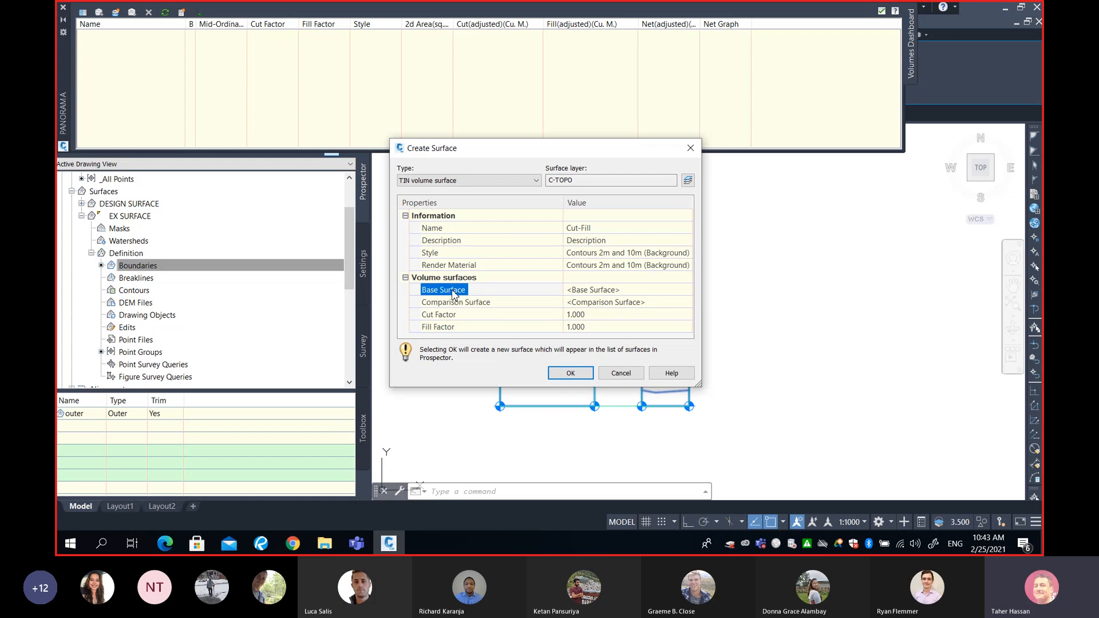
left_click(455, 302)
left_click(454, 291)
left_click(455, 304)
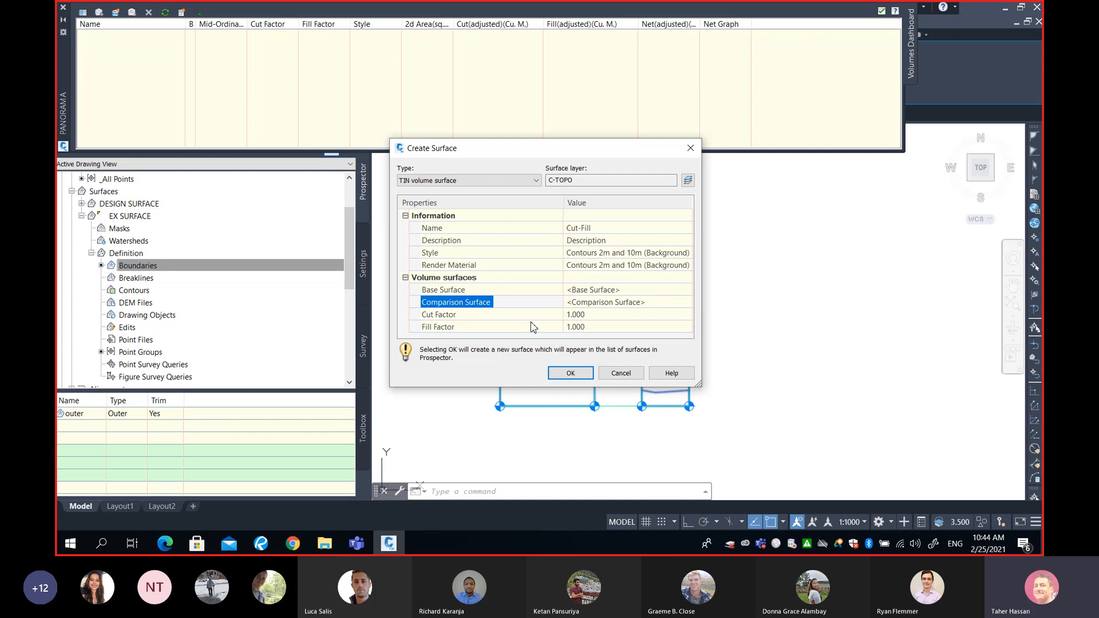
left_click(608, 290)
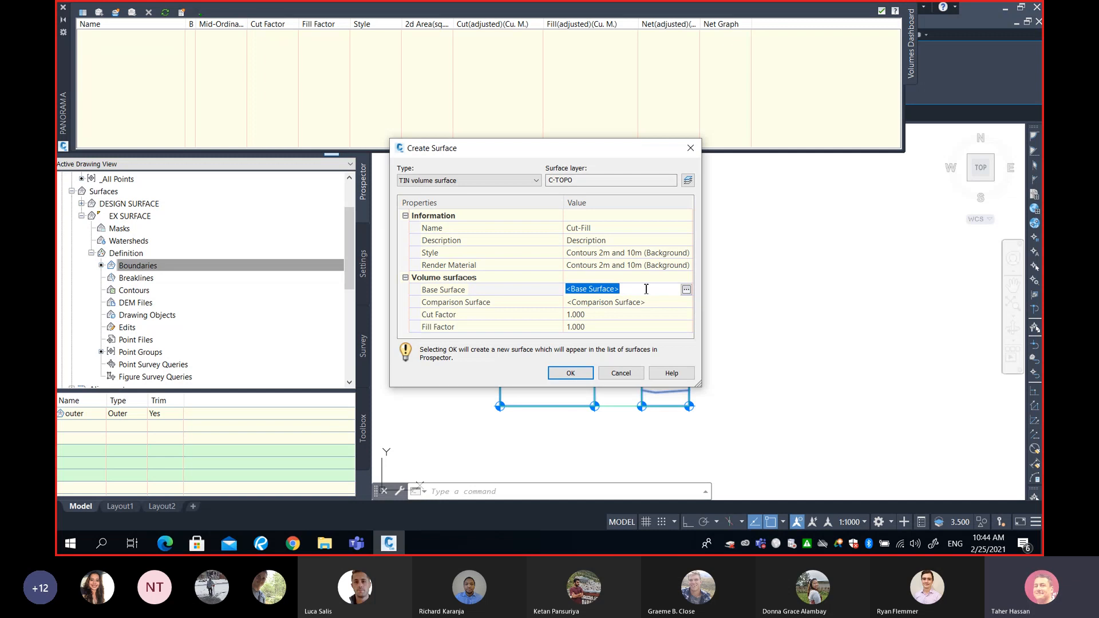
left_click(686, 290)
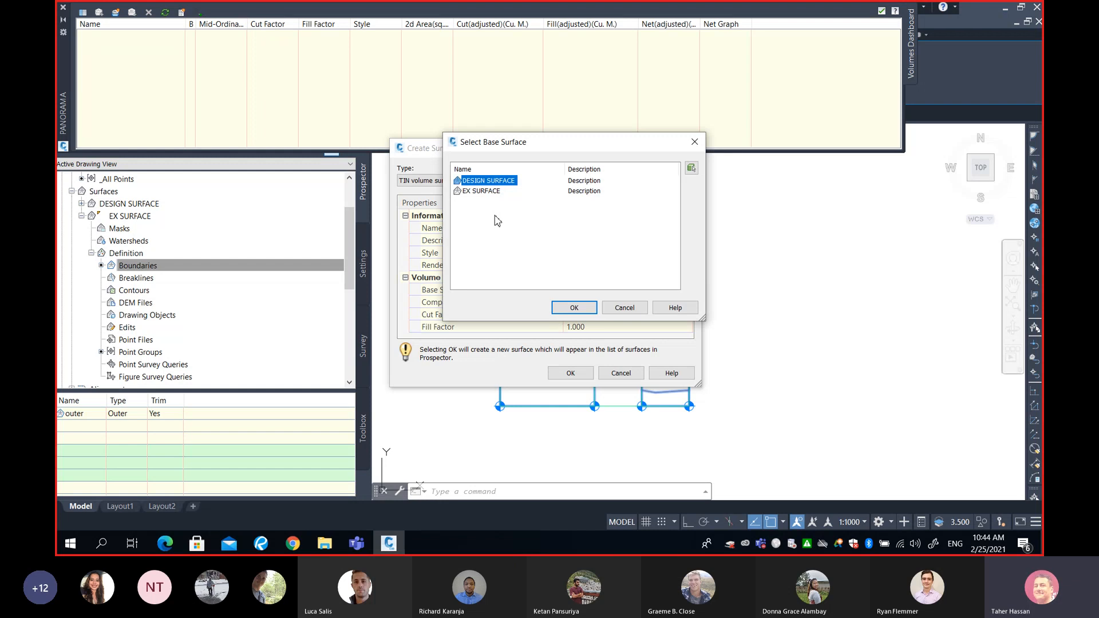
left_click(642, 309)
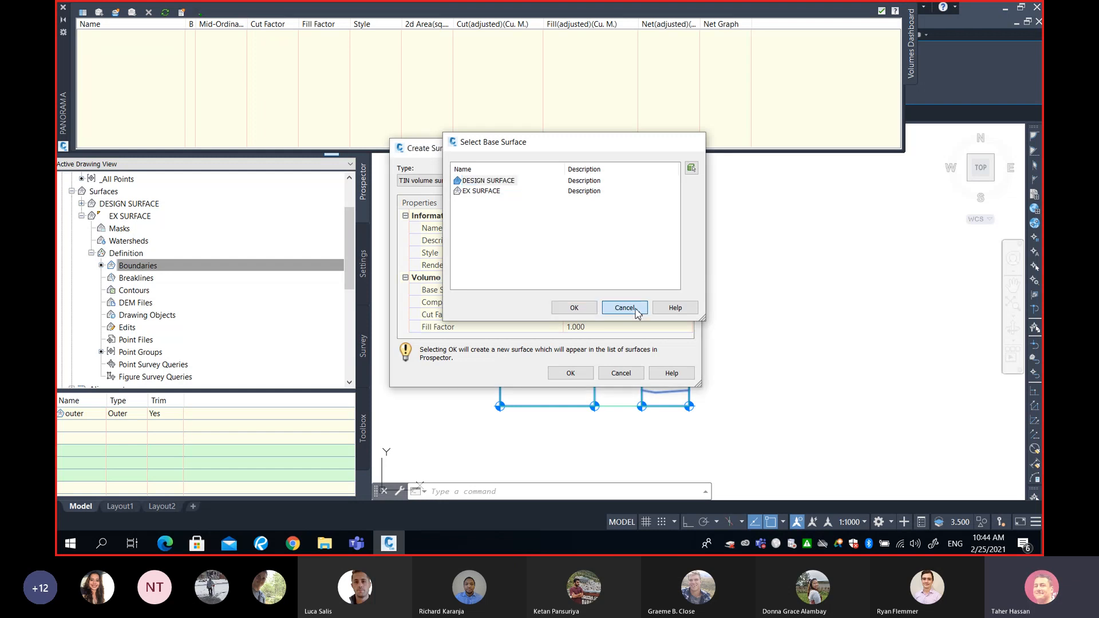
left_click(575, 300)
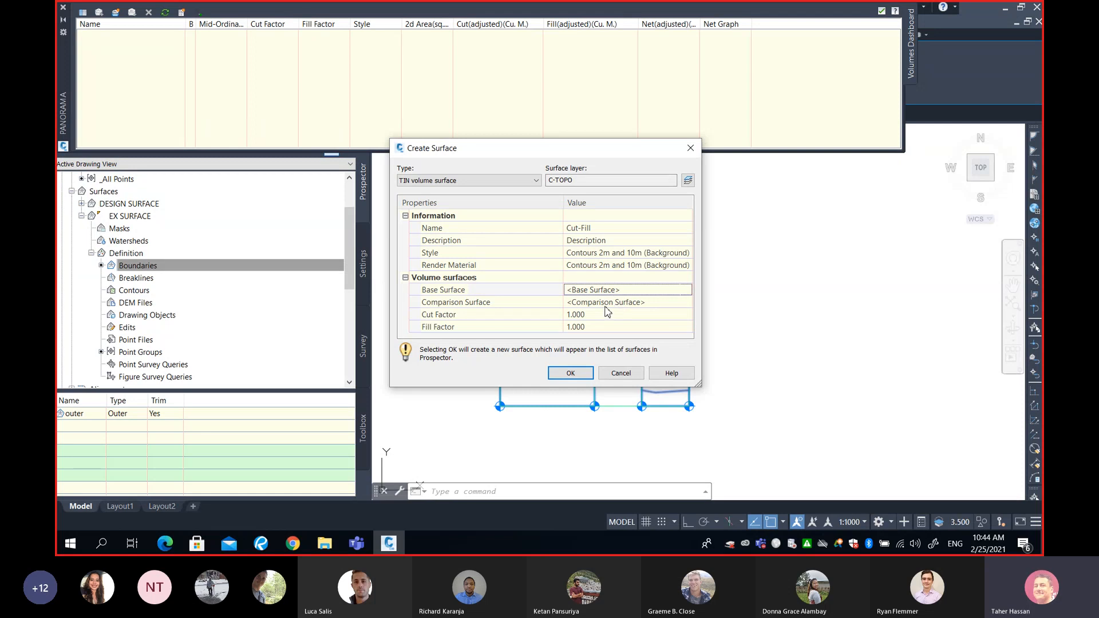
- Check the existing ground diagram in the Revu PDF, and set EX SURFACE as the volume surface's base surface
left_click(261, 542)
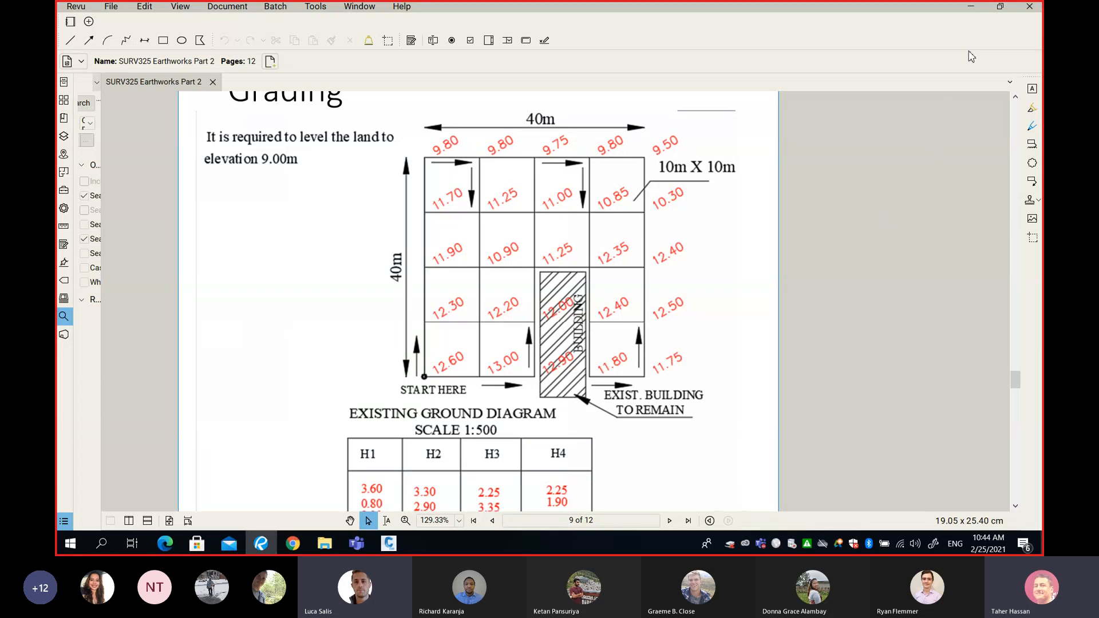
left_click(971, 7)
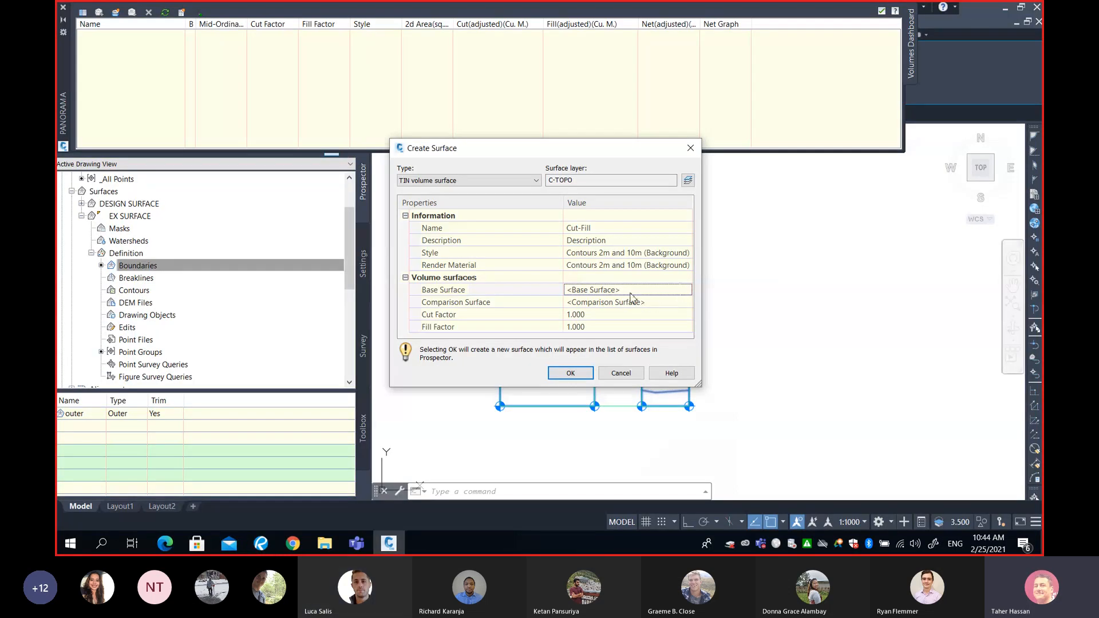
left_click(610, 292)
left_click(610, 292)
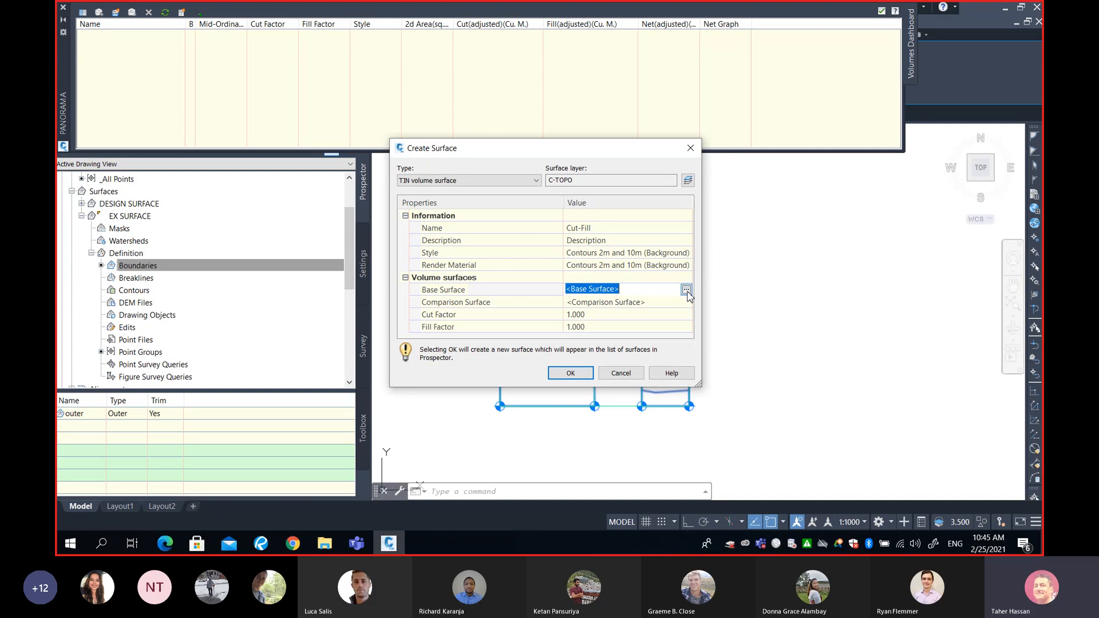
left_click(686, 290)
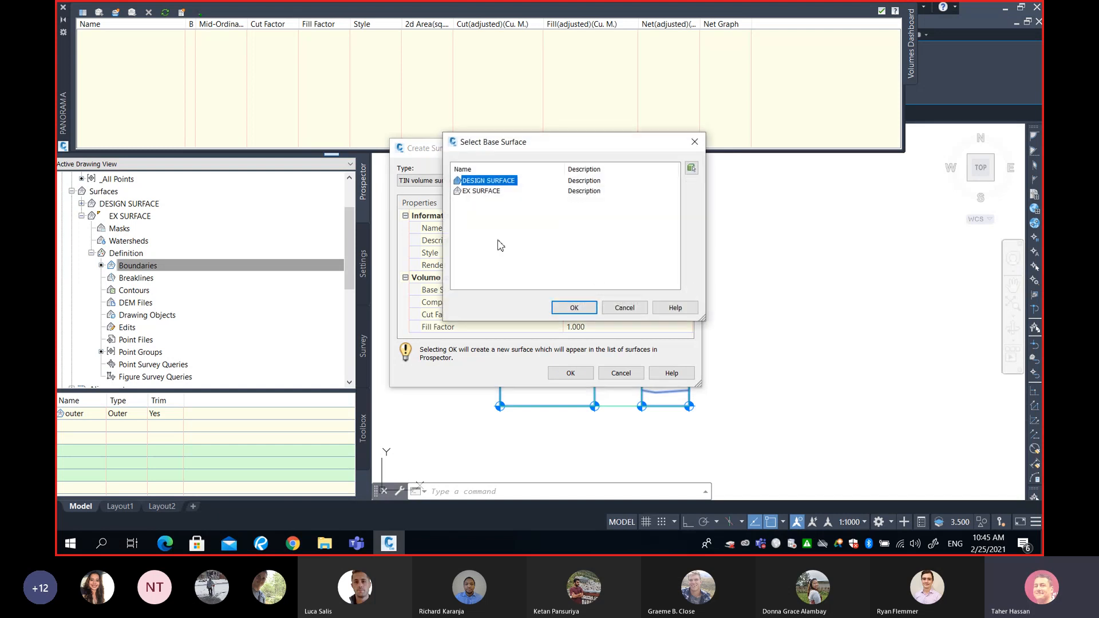
left_click(488, 194)
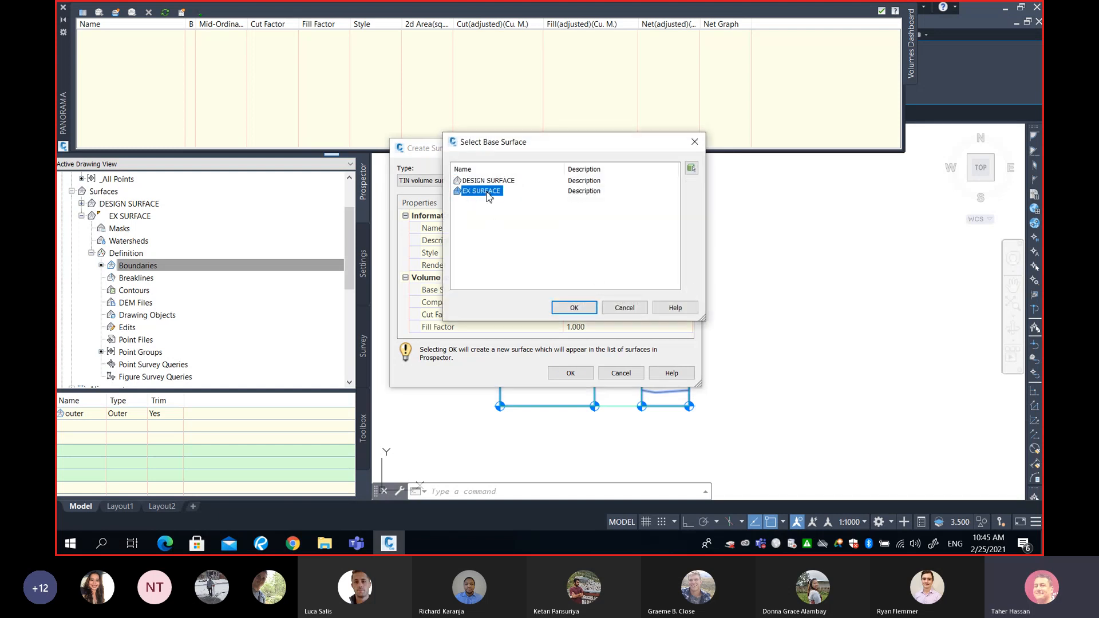
left_click(574, 308)
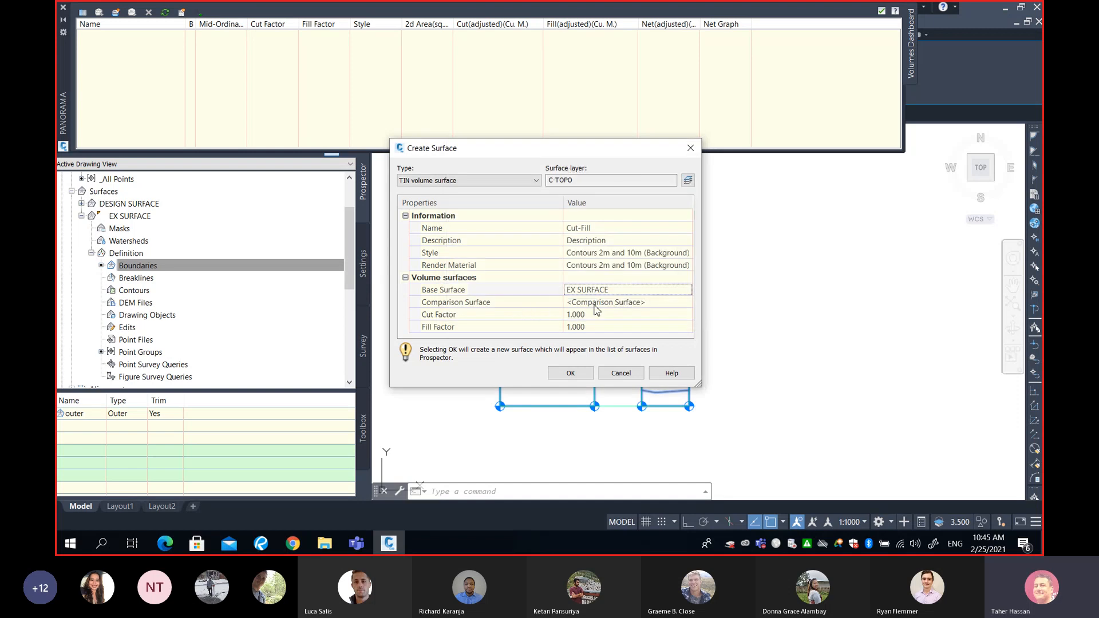
- Set DESIGN SURFACE as the comparison surface of the Cut-Fill volume surface
left_click(598, 303)
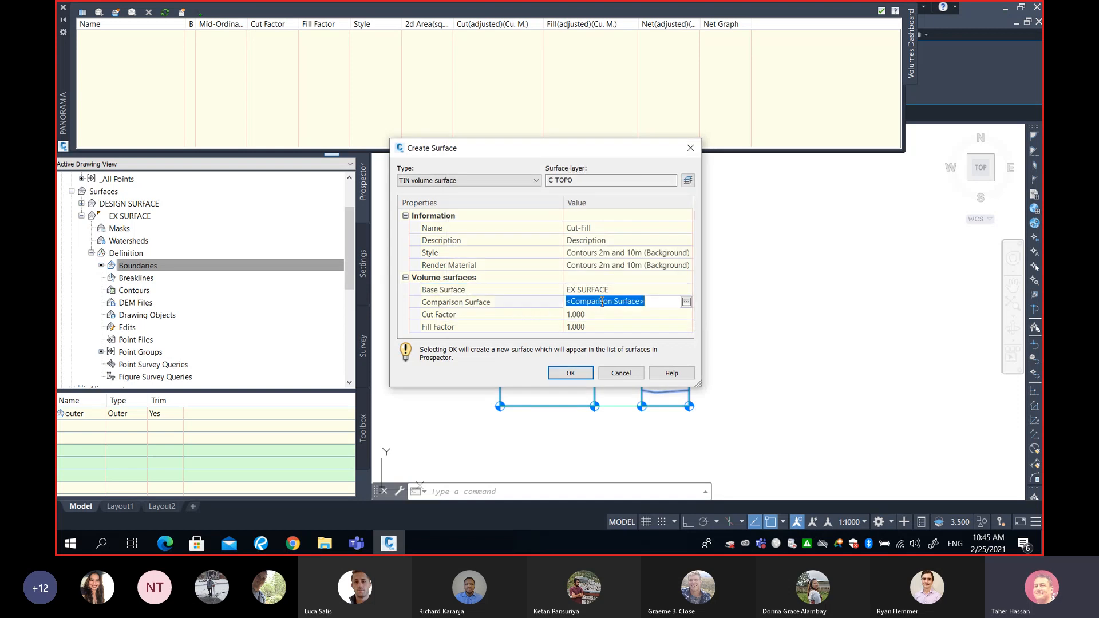
left_click(686, 302)
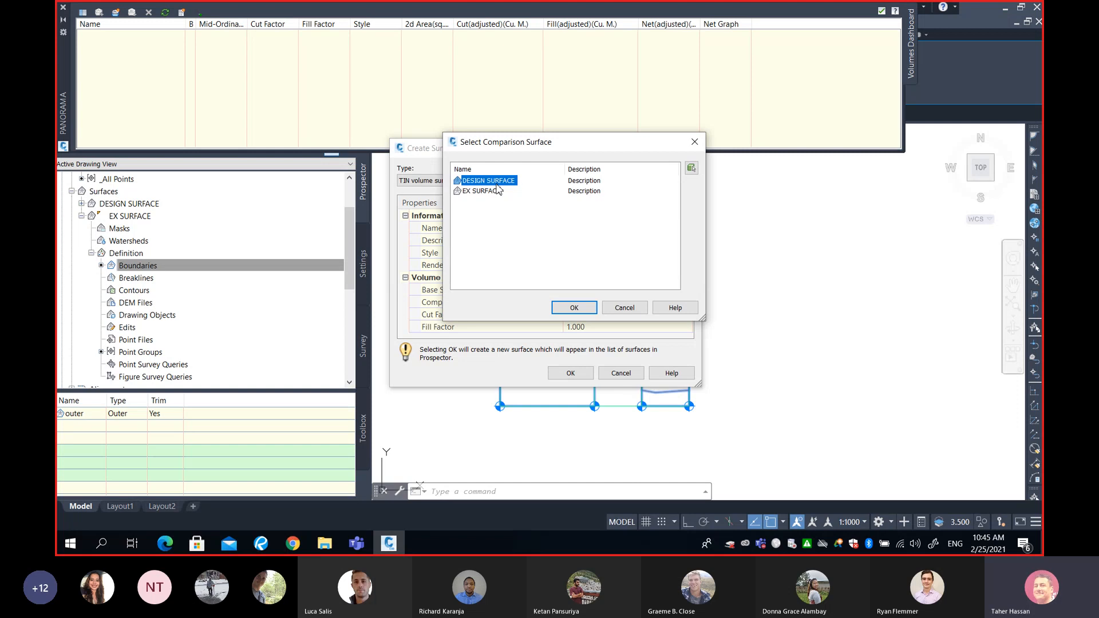
left_click(572, 307)
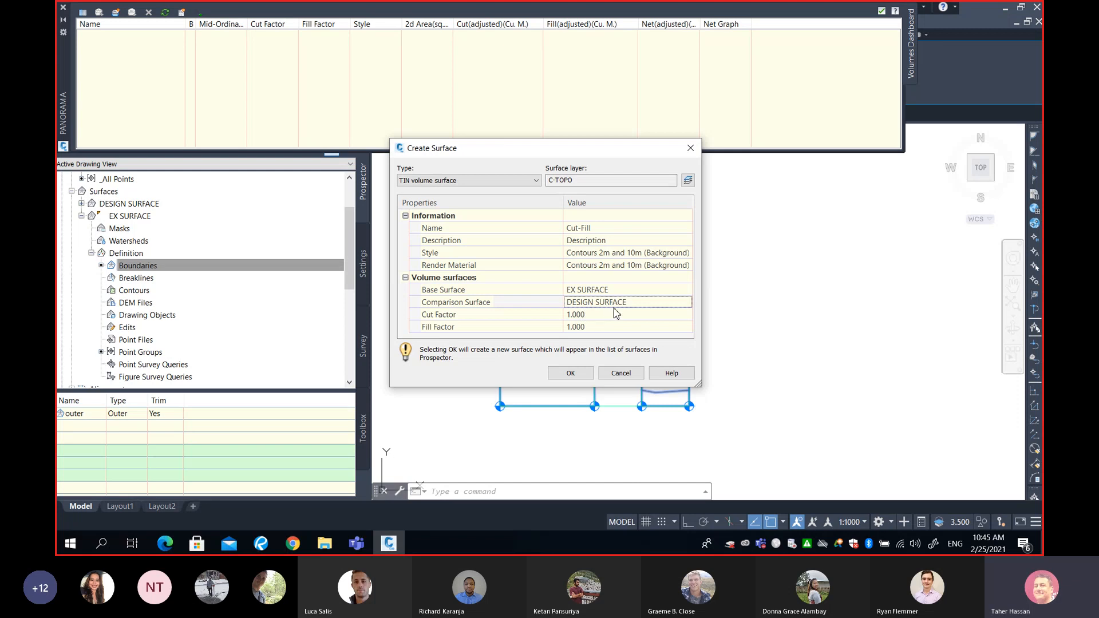
- Review the chosen base and comparison surfaces against the grading diagram in the Revu PDF
left_click(594, 291)
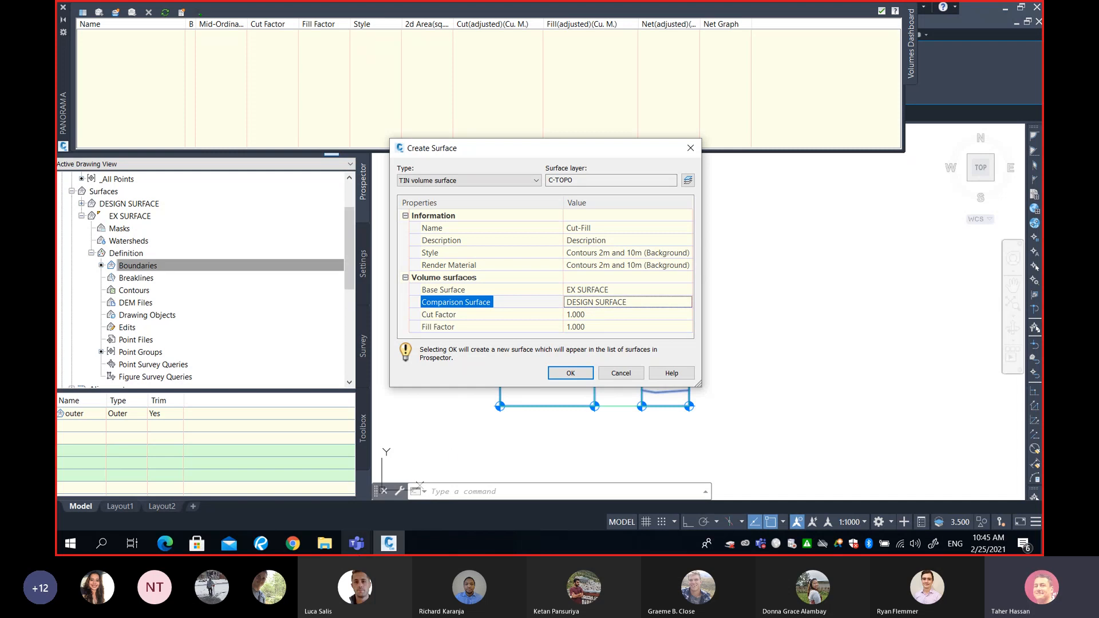
left_click(261, 543)
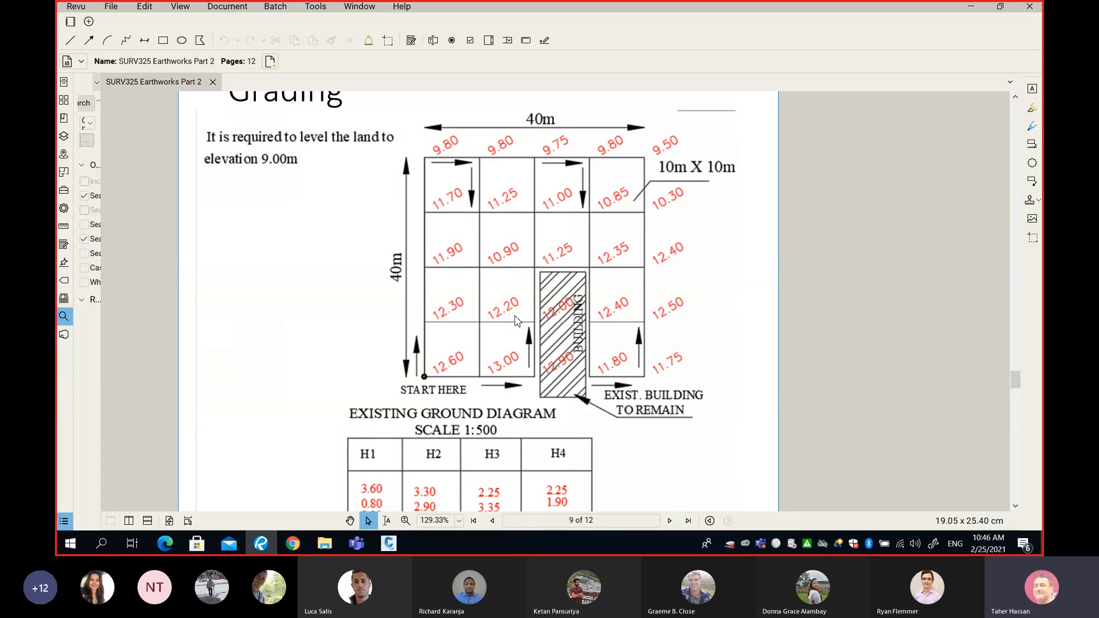
left_click(970, 6)
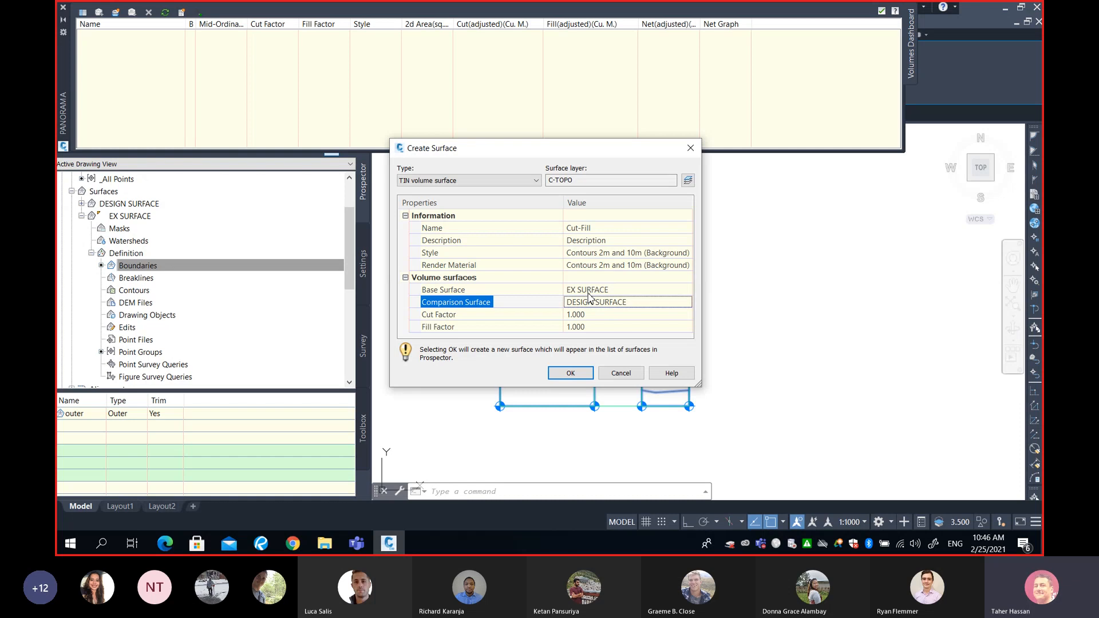
left_click(261, 543)
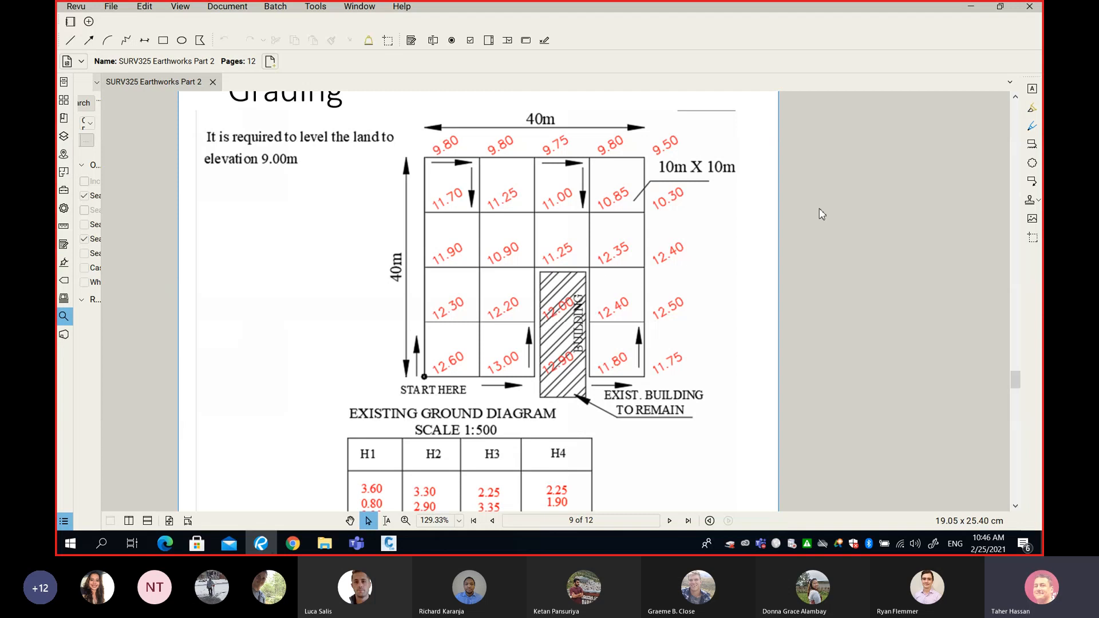
left_click(971, 8)
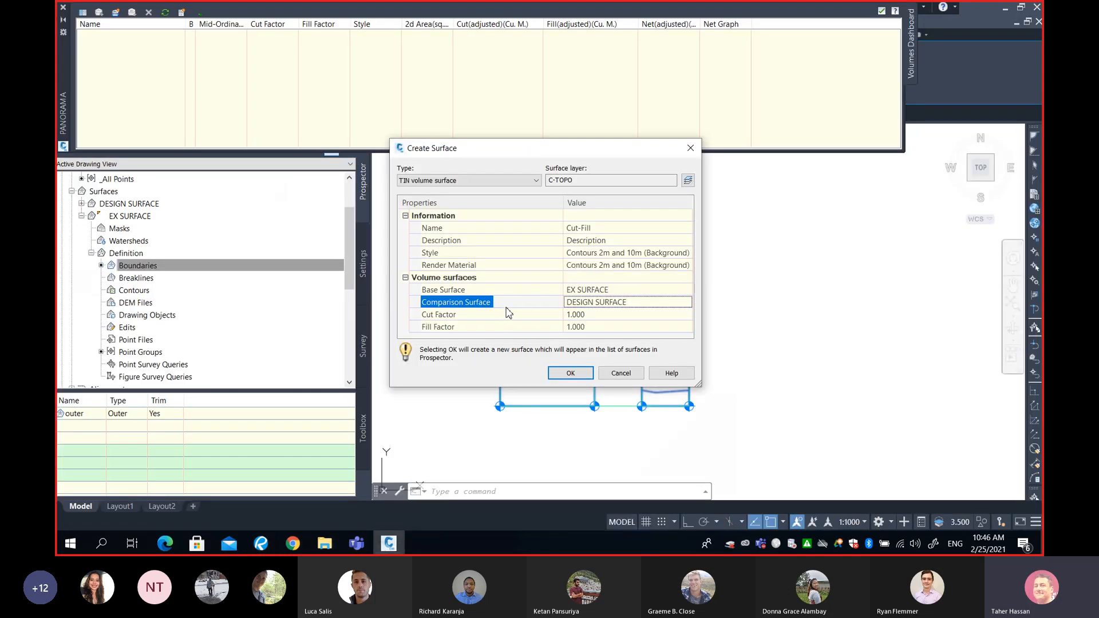
left_click(587, 291)
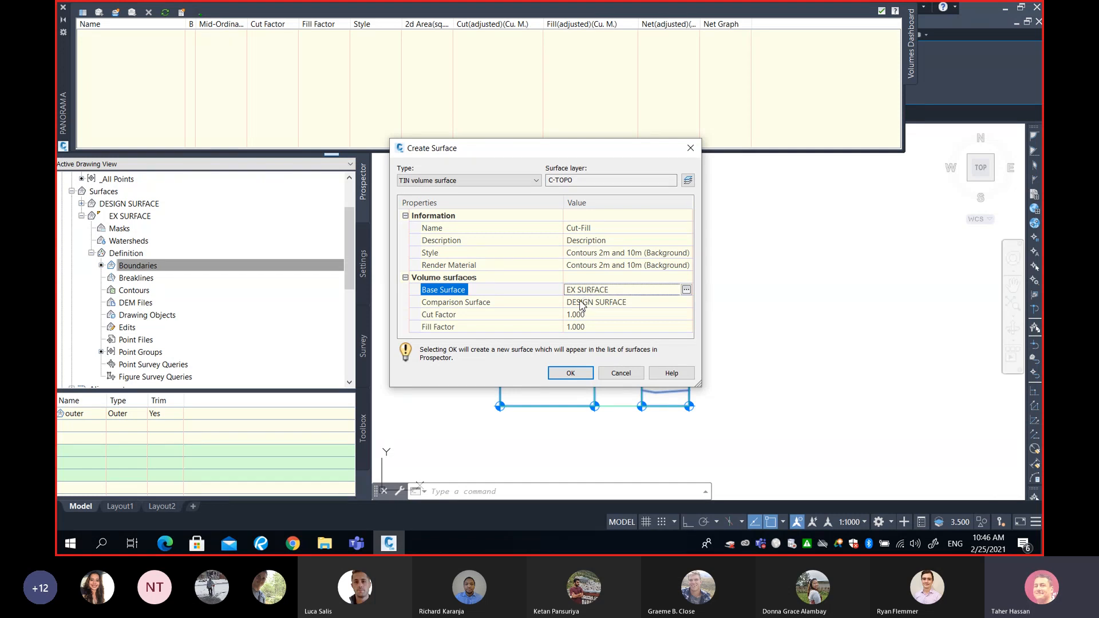
left_click(587, 289)
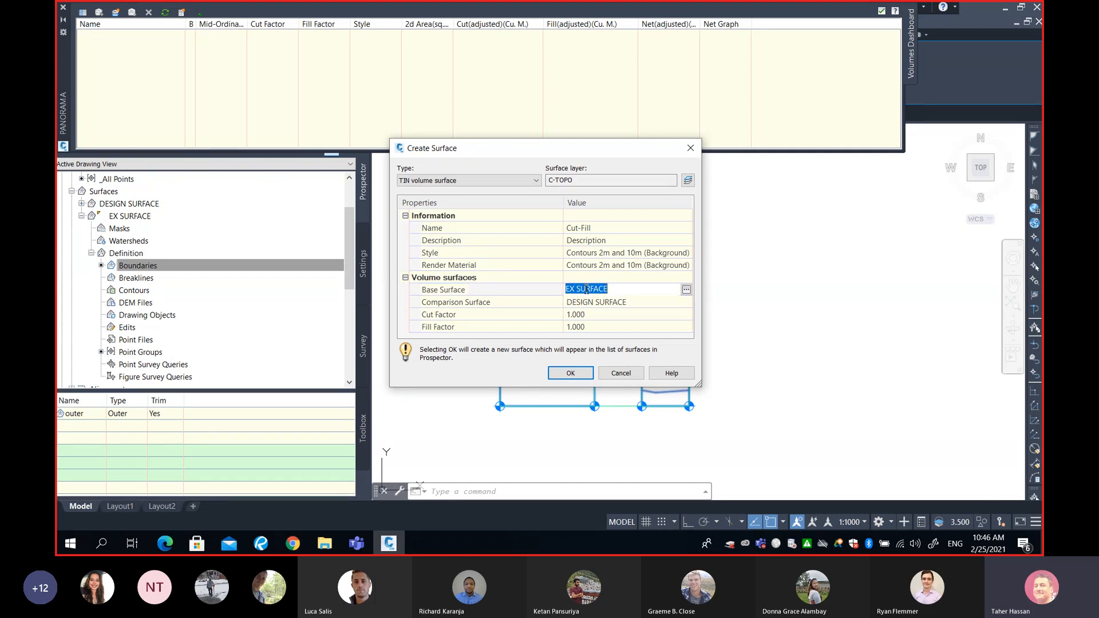
left_click(590, 303)
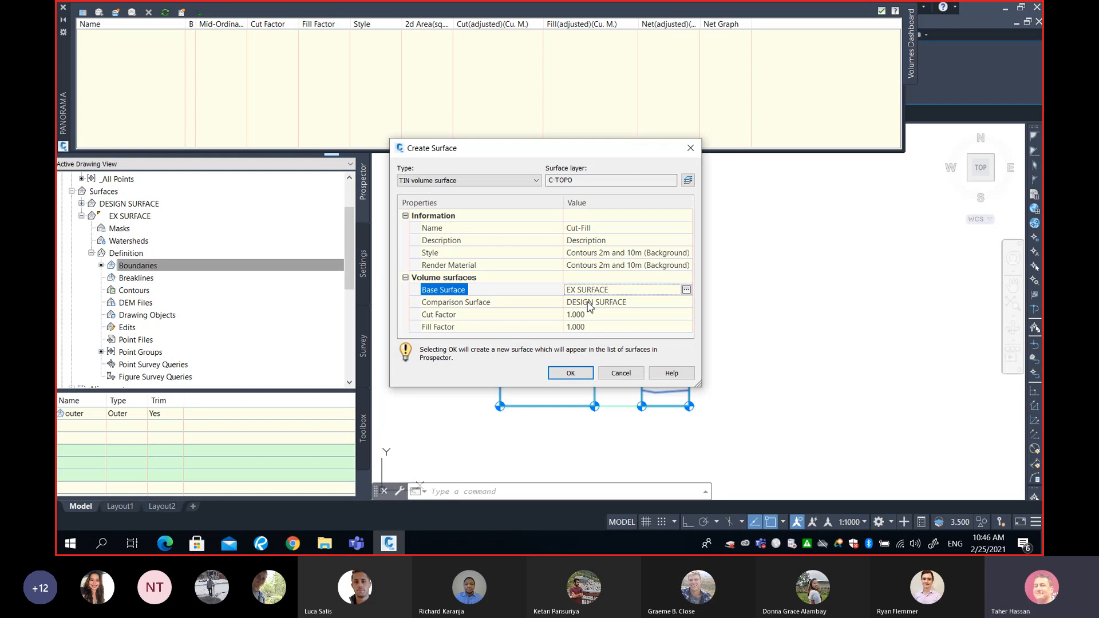
- Switch to the Teams meeting window to check the participants, and return to the Create Surface dialog in Civil 3D
left_click(357, 547)
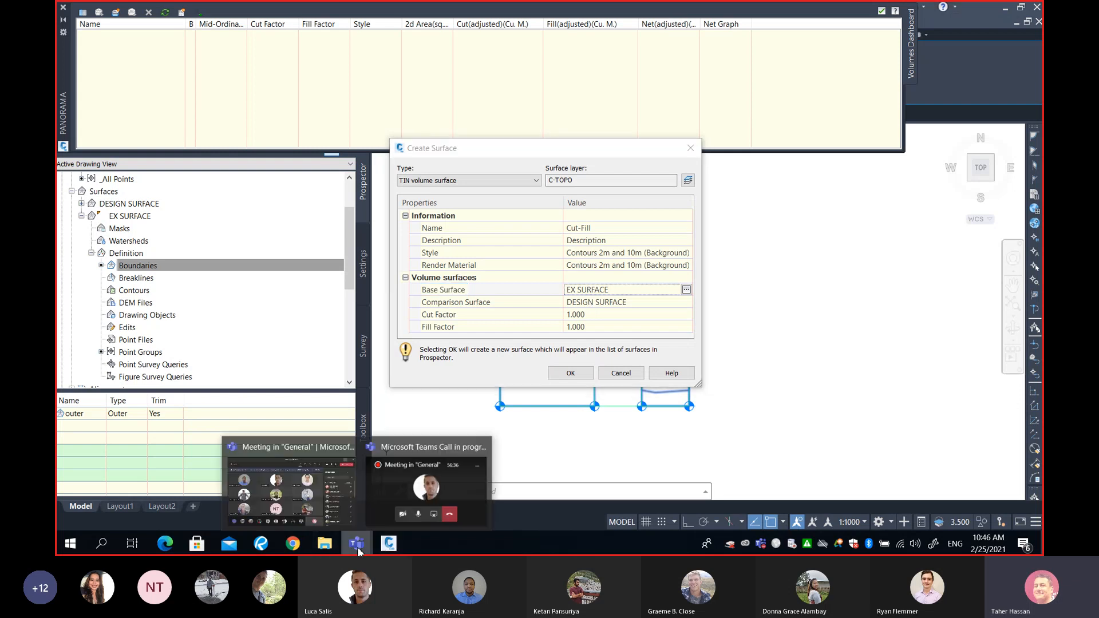
left_click(293, 501)
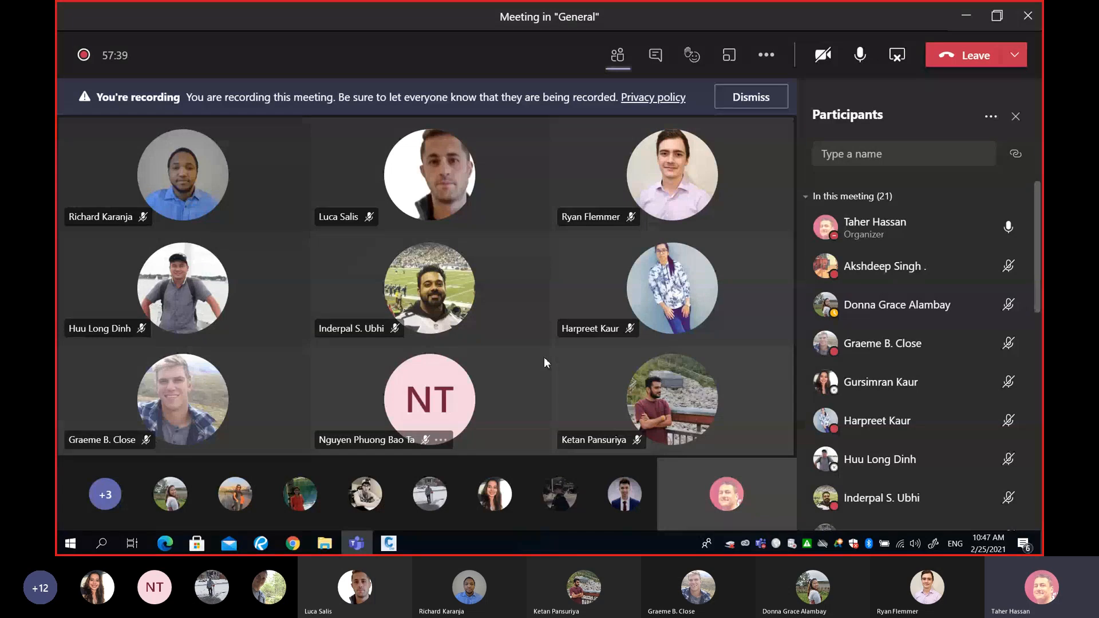
left_click(966, 16)
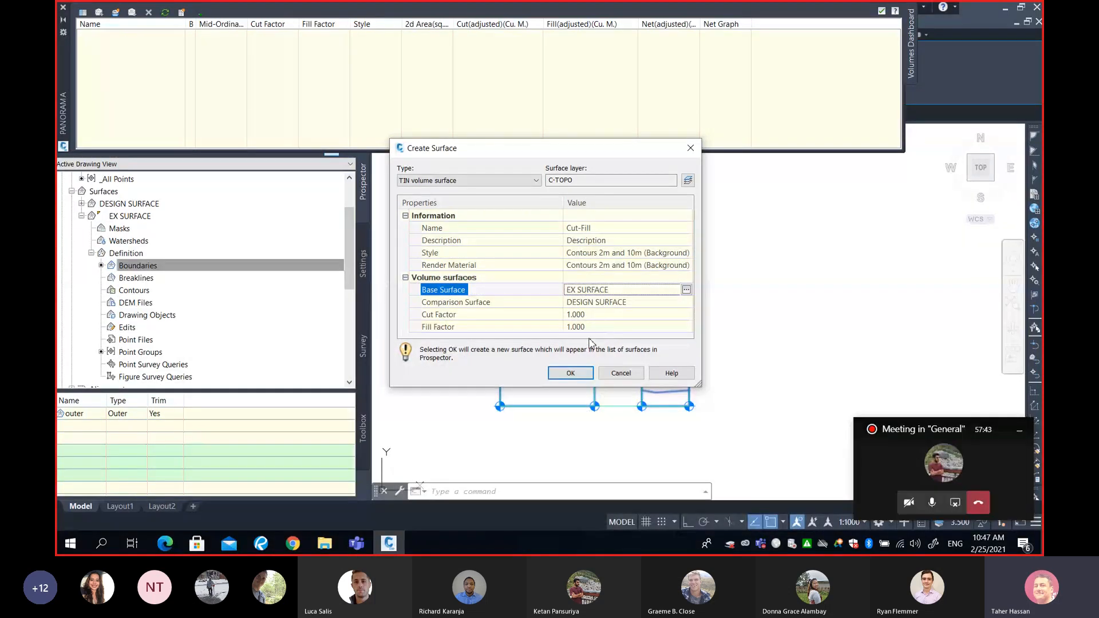
- Examine the Cut Factor and Fill Factor settings of the Cut-Fill volume surface
left_click(599, 318)
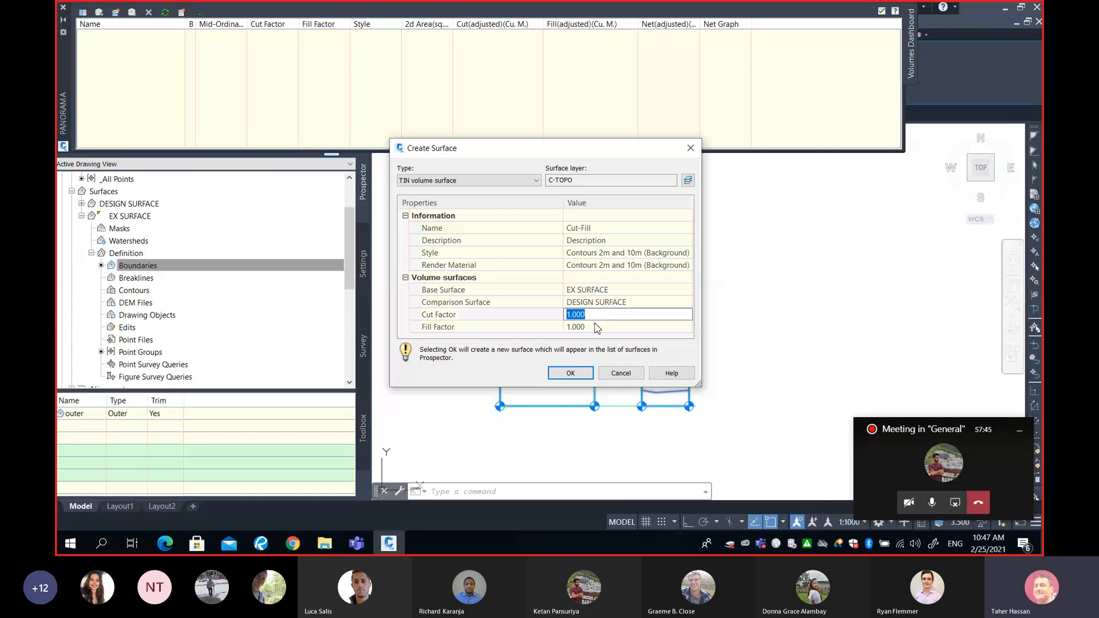
left_click(597, 330)
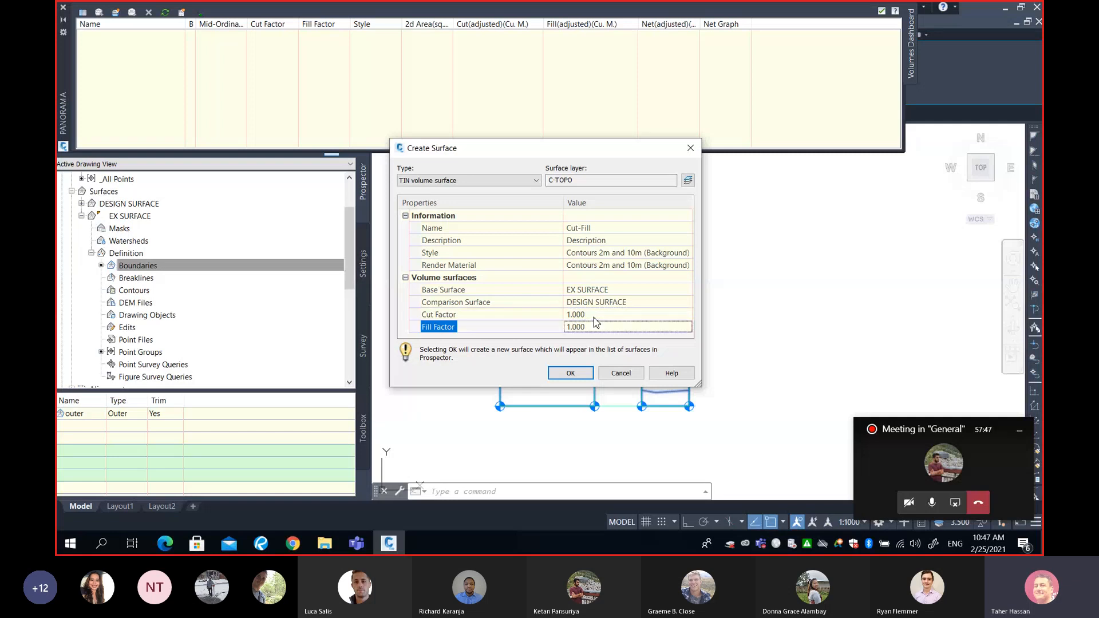
left_click(593, 315)
left_click(595, 327)
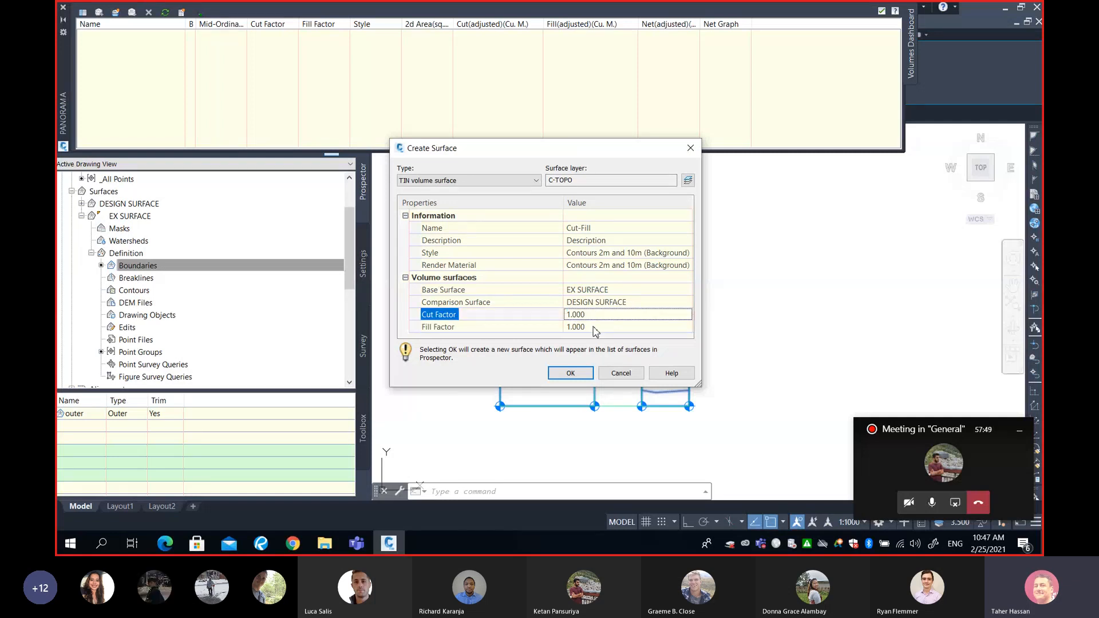
left_click(596, 326)
left_click(597, 316)
left_click(598, 314)
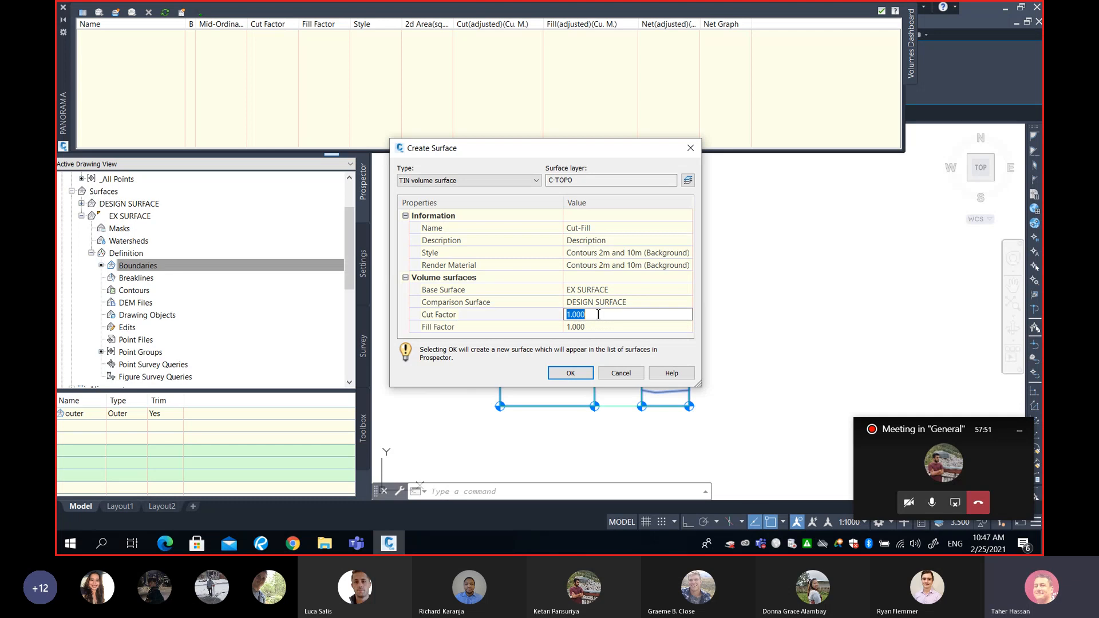
left_click(597, 323)
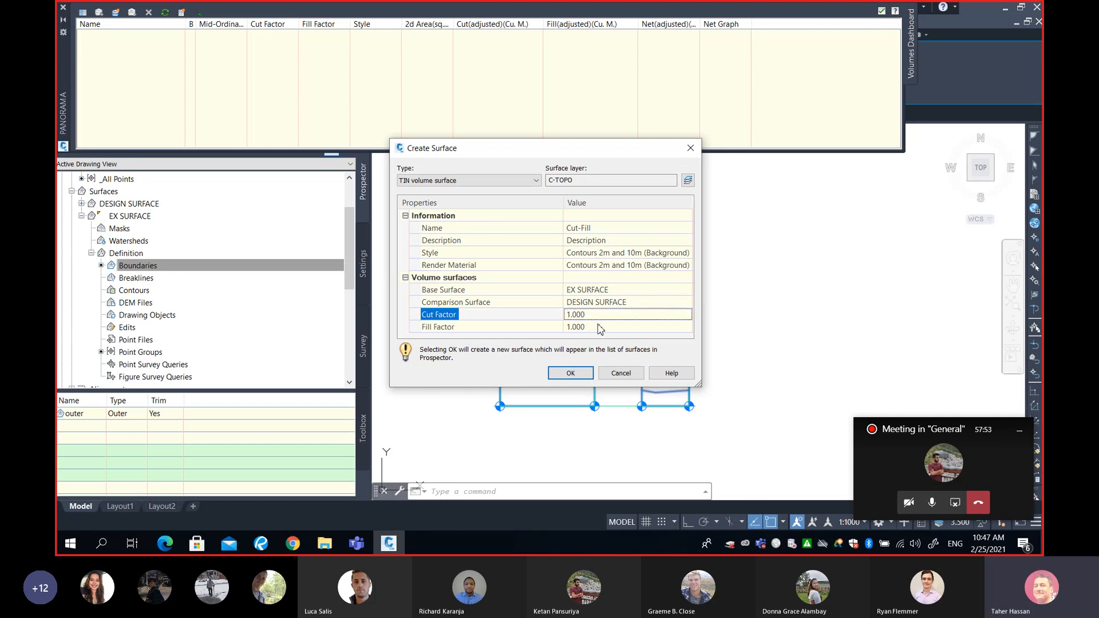
left_click(597, 317)
left_click(594, 329)
left_click(592, 330)
left_click(593, 318)
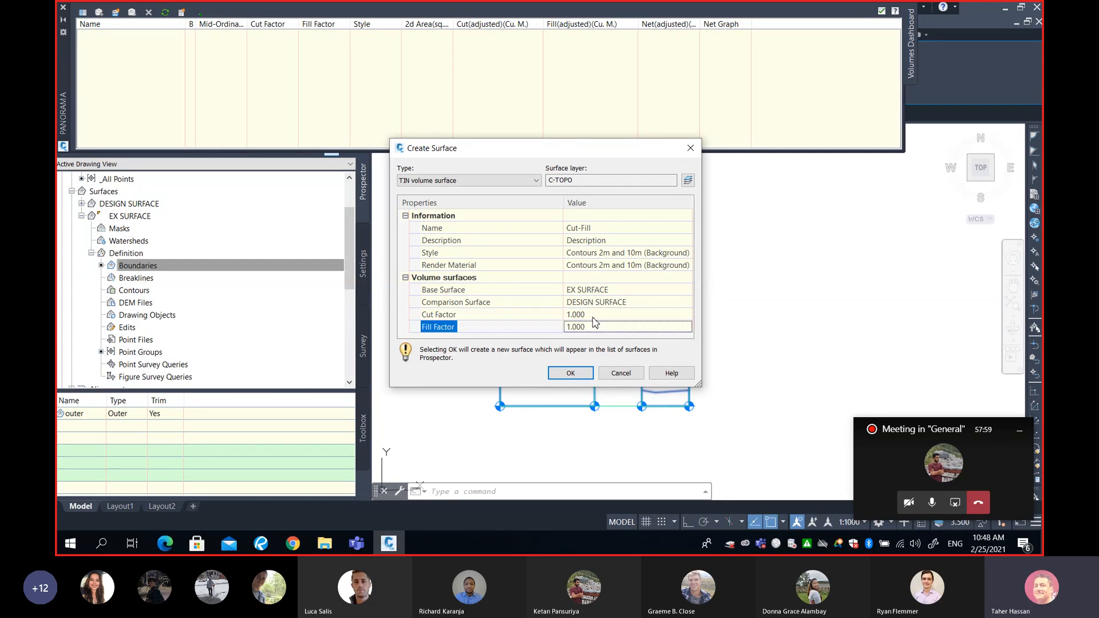
left_click(595, 318)
left_click(596, 326)
left_click(596, 328)
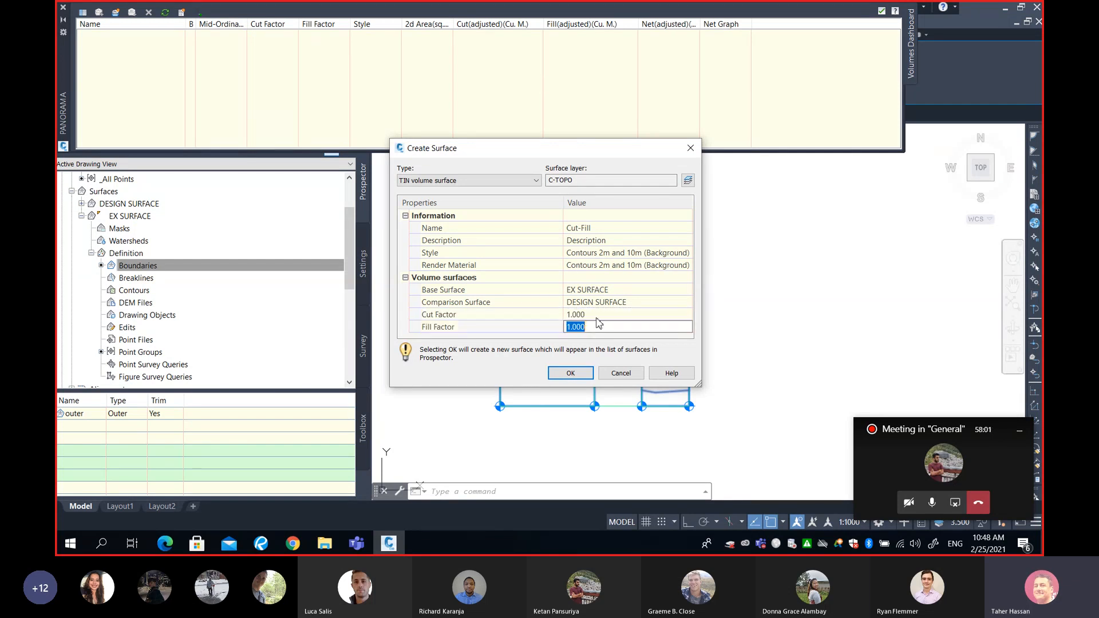
left_click(596, 315)
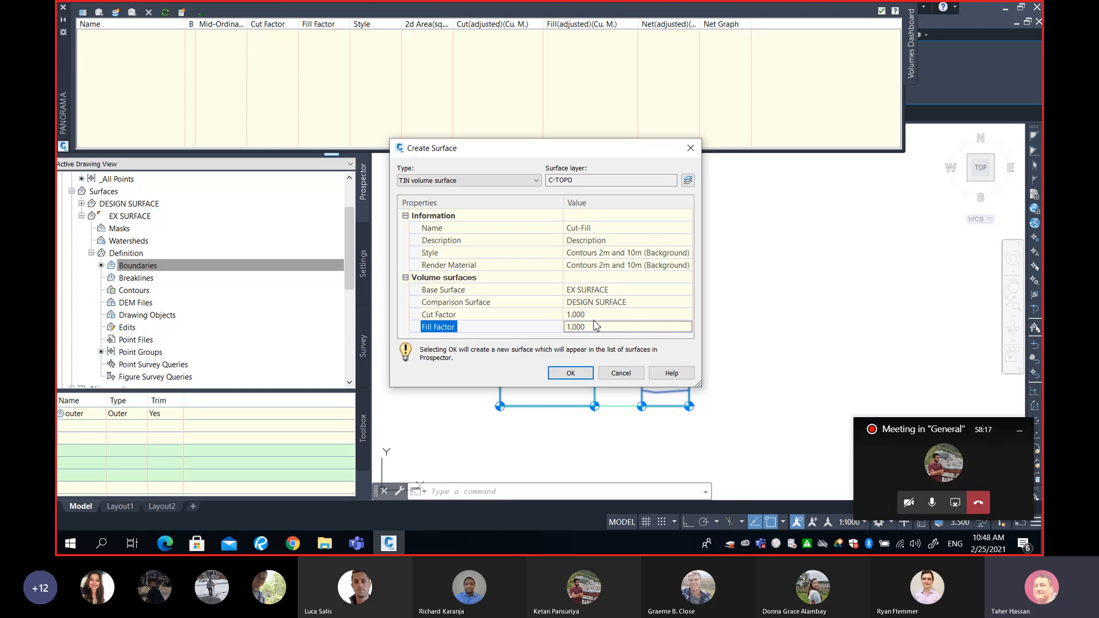
left_click(592, 316)
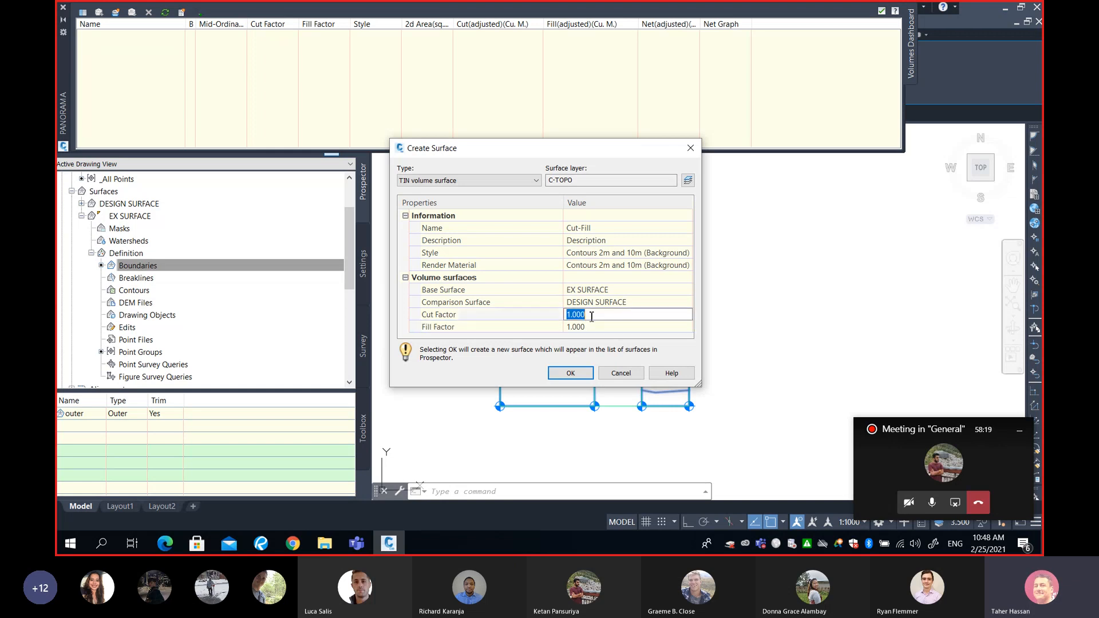
left_click(600, 326)
- Create the Cut-Fill TIN volume surface and review its factors, area and cut and fill volumes in the Volumes Dashboard
left_click(569, 378)
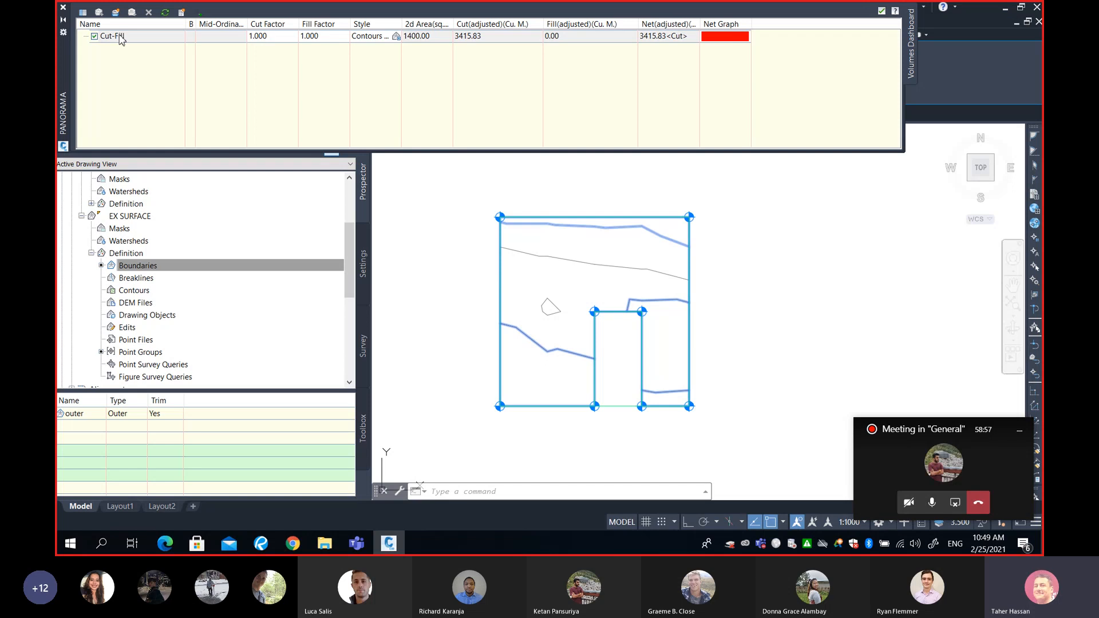
double_click(277, 38)
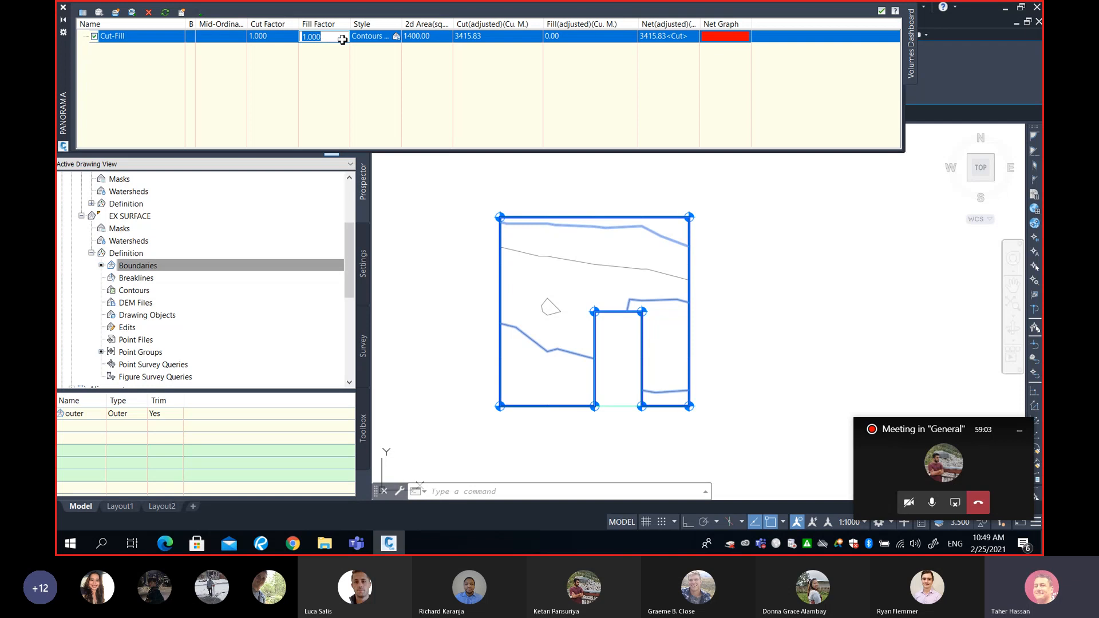
left_click(434, 41)
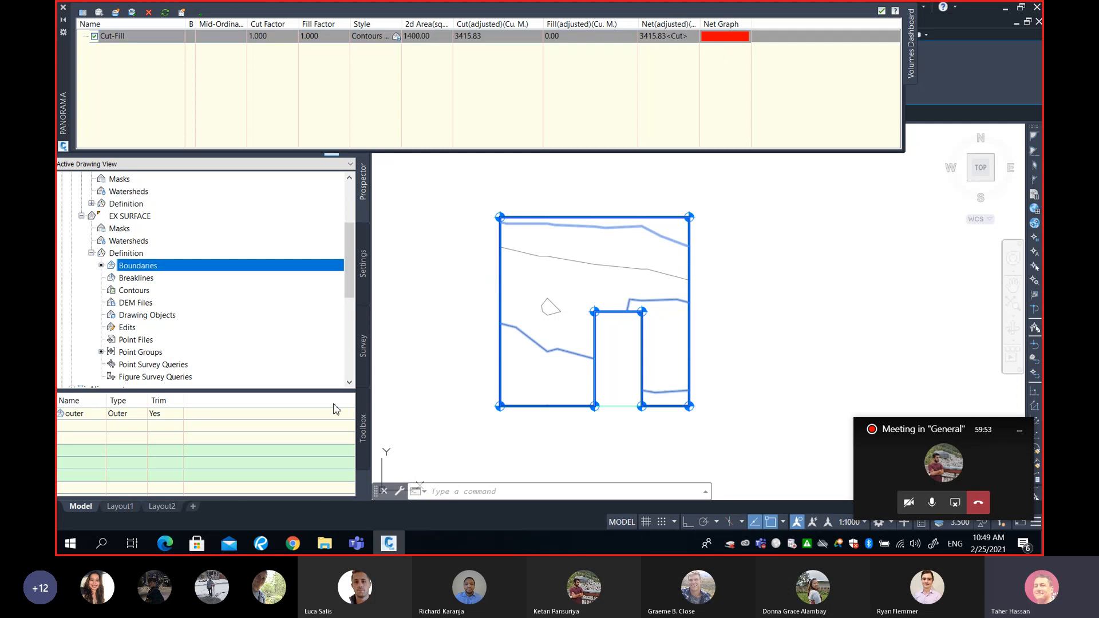
- Compare the Cut-Fill dashboard volume with the hand-calculated grading volume in the Revu PDF, and return to the Civil 3D drawing
left_click(261, 543)
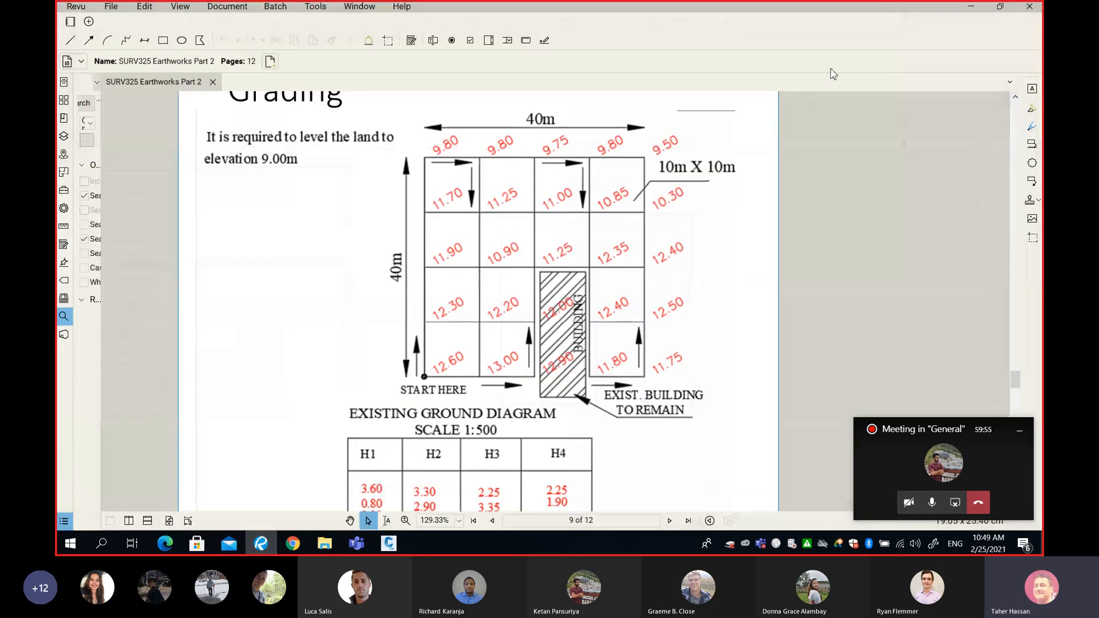
scroll(593, 331, "down", 5)
scroll(592, 331, "down", 4)
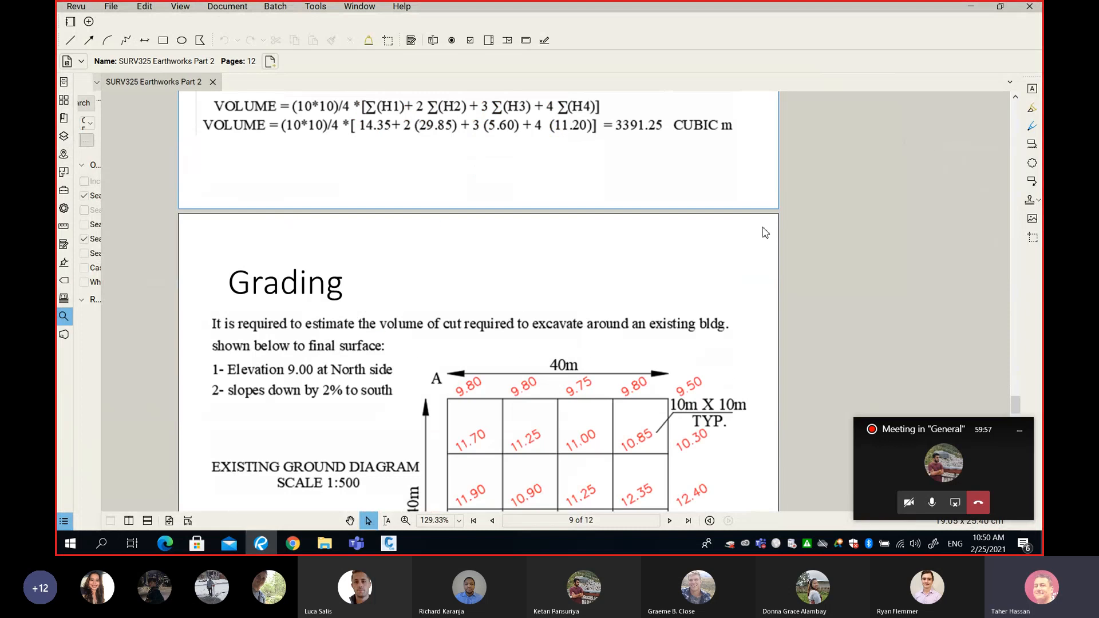
scroll(881, 146, "up", 1)
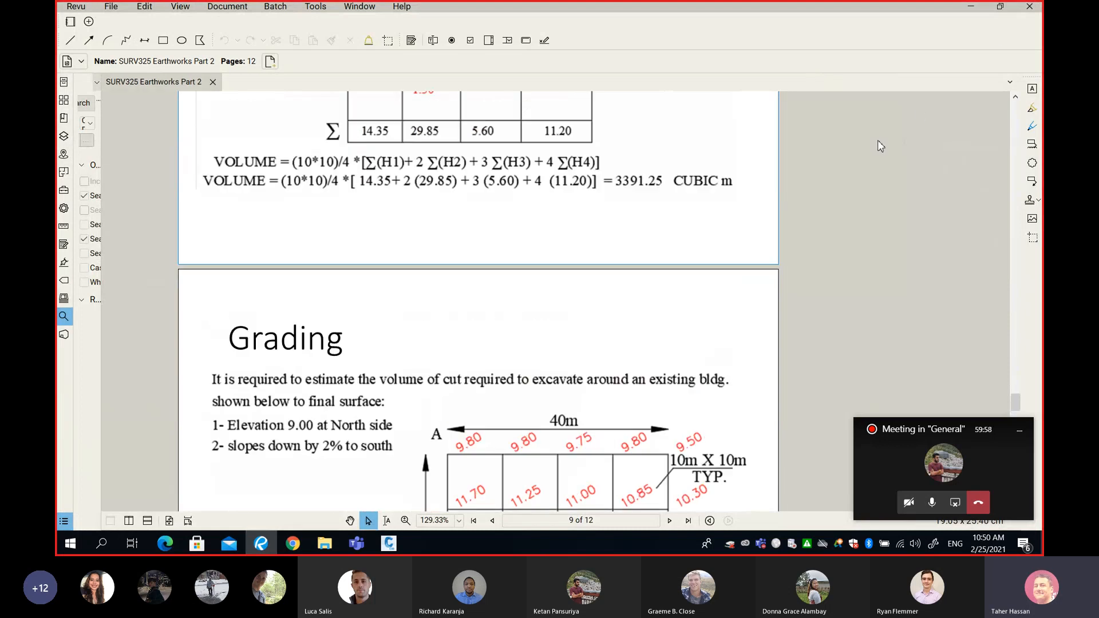
left_click(1000, 6)
scroll(406, 259, "right", 6)
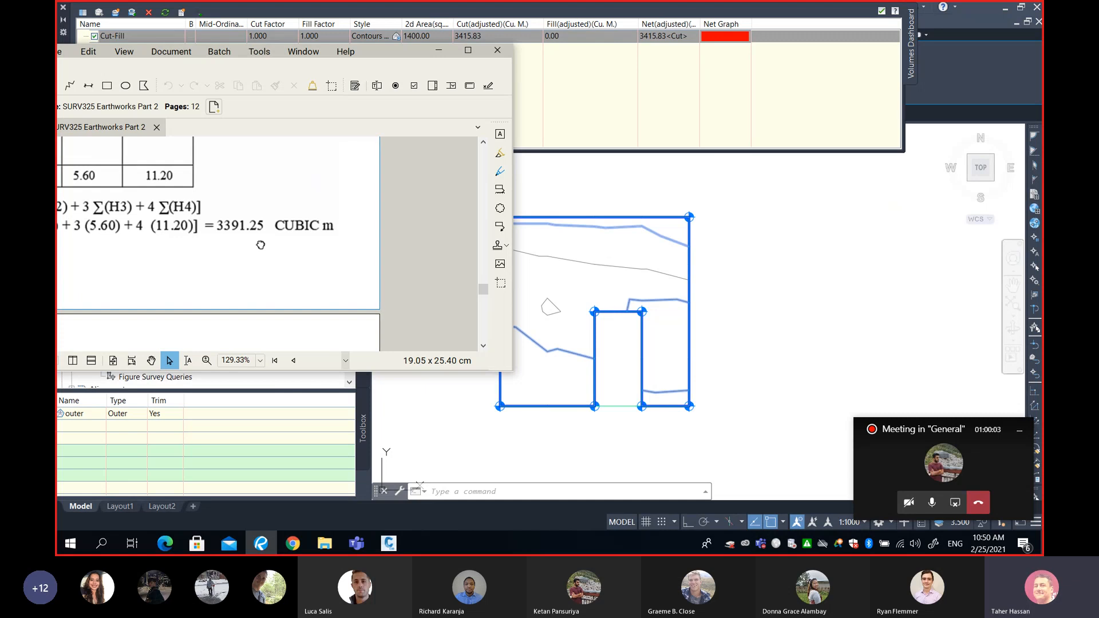
scroll(260, 245, "up", 1)
scroll(260, 245, "left", 1)
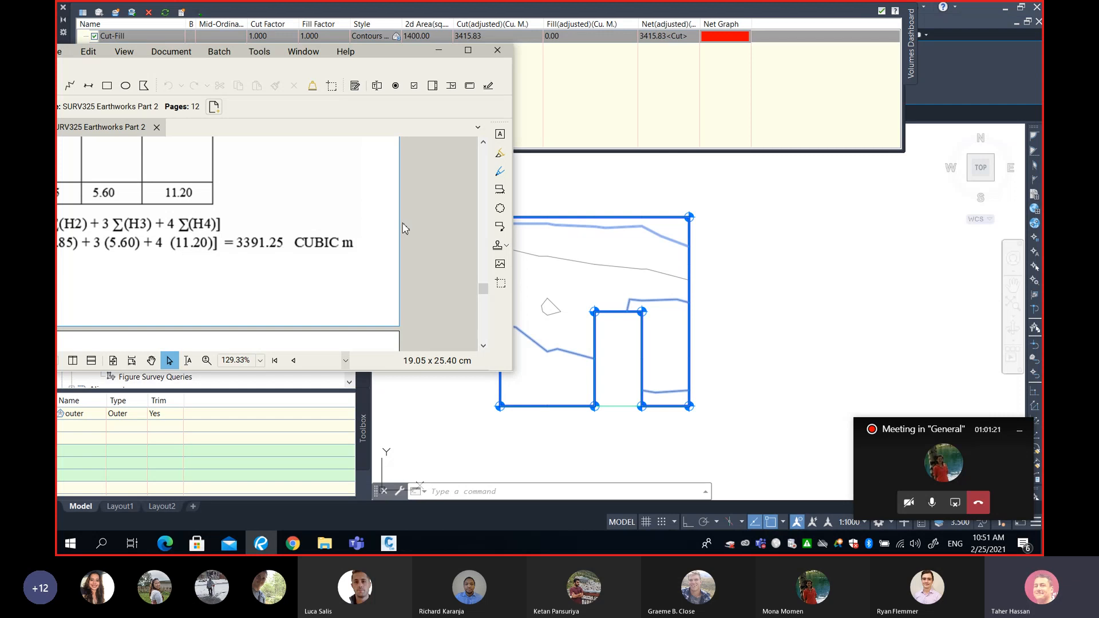
left_click(439, 50)
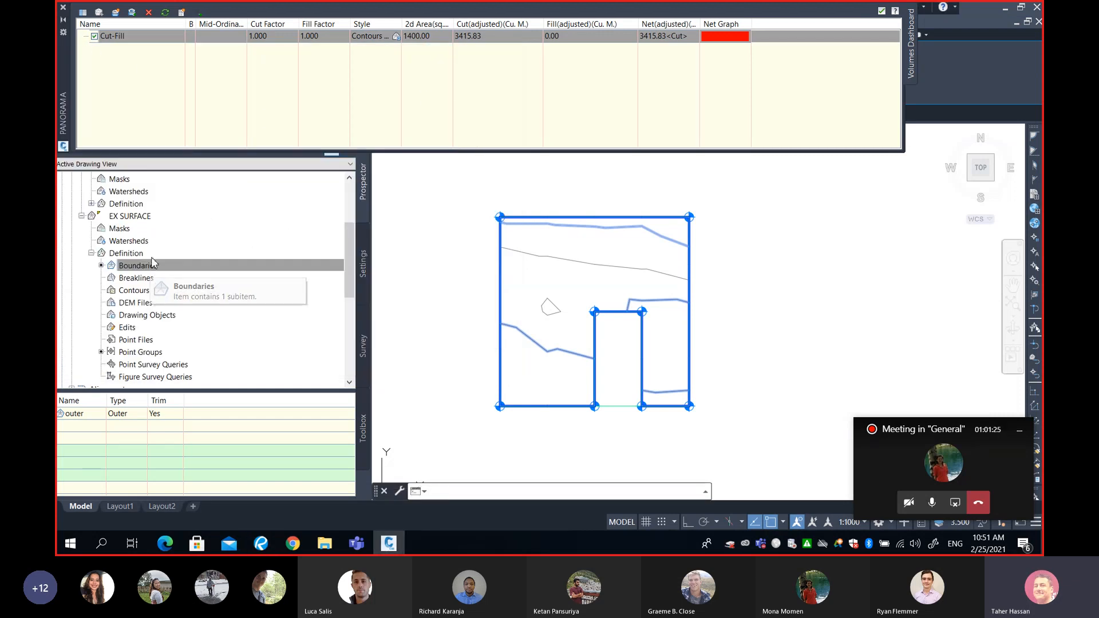
- Change the surface style of EX SURFACE to Contours and Triangles
scroll(125, 225, "up", 1)
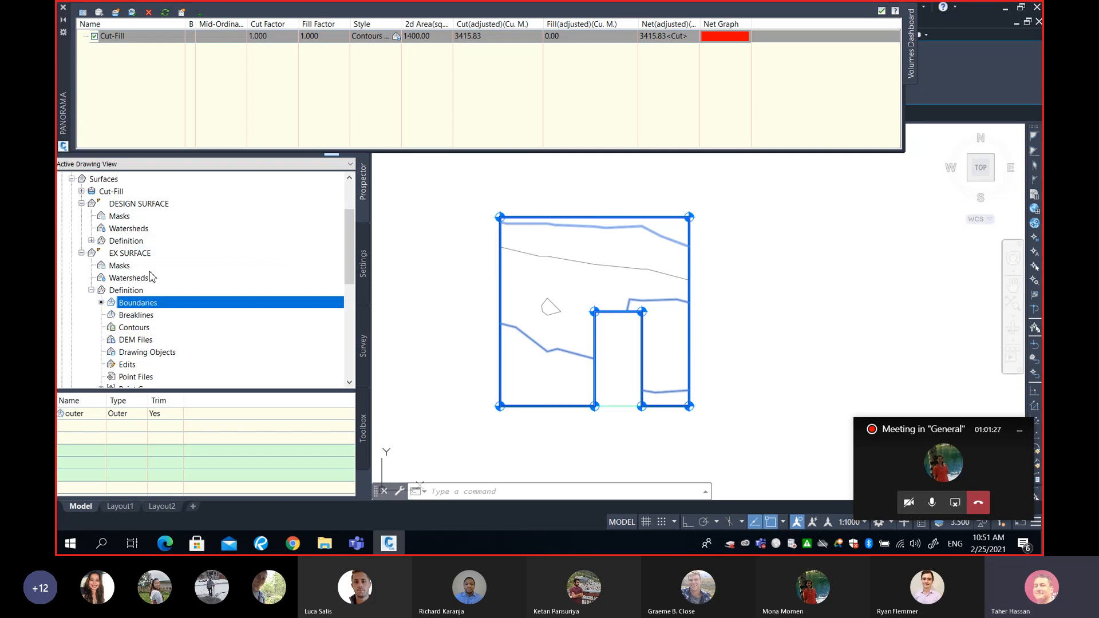
right_click(217, 253)
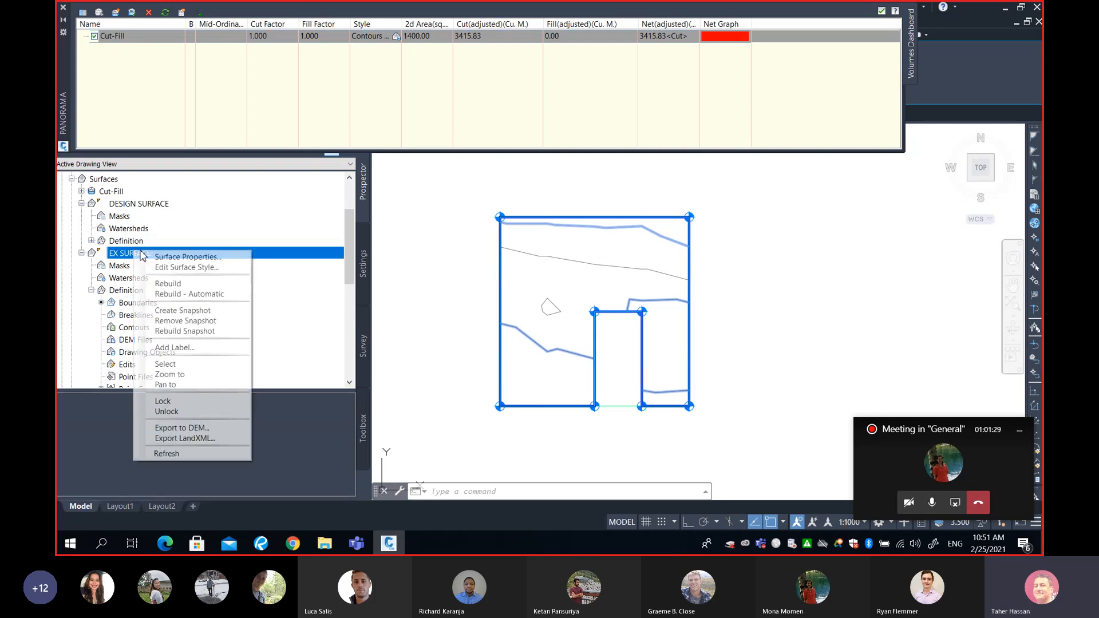
left_click(241, 255)
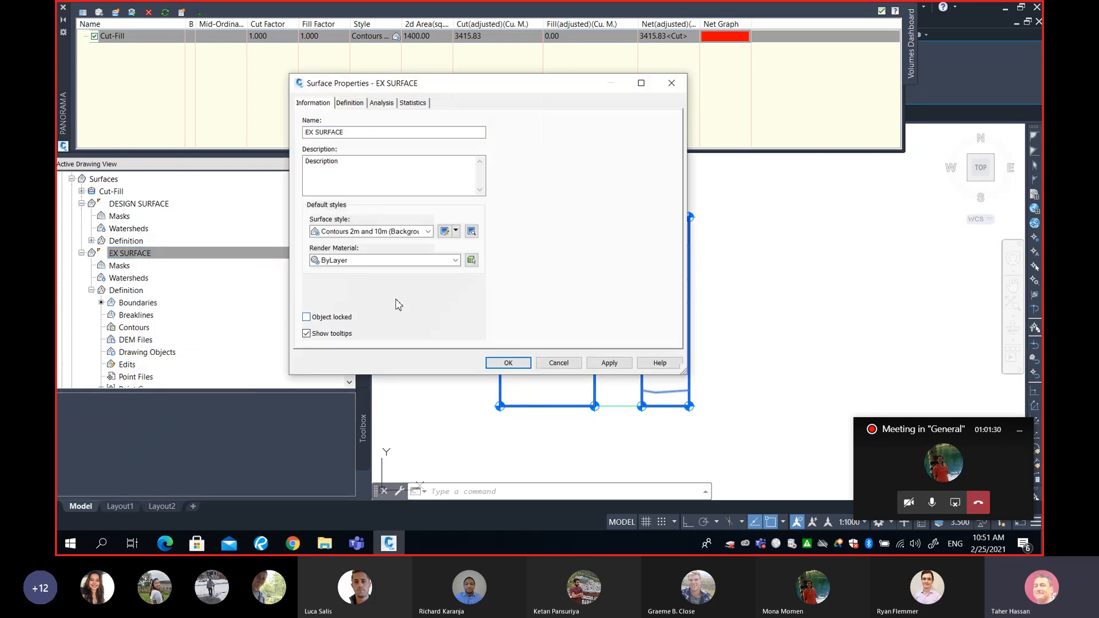
left_click(359, 232)
left_click(366, 317)
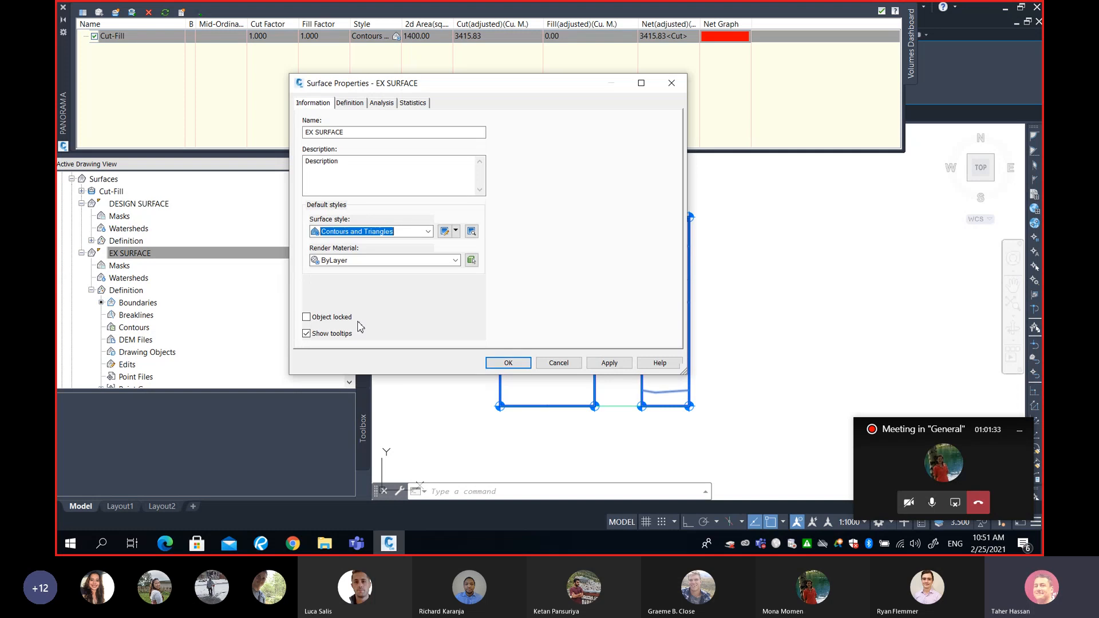
left_click(515, 364)
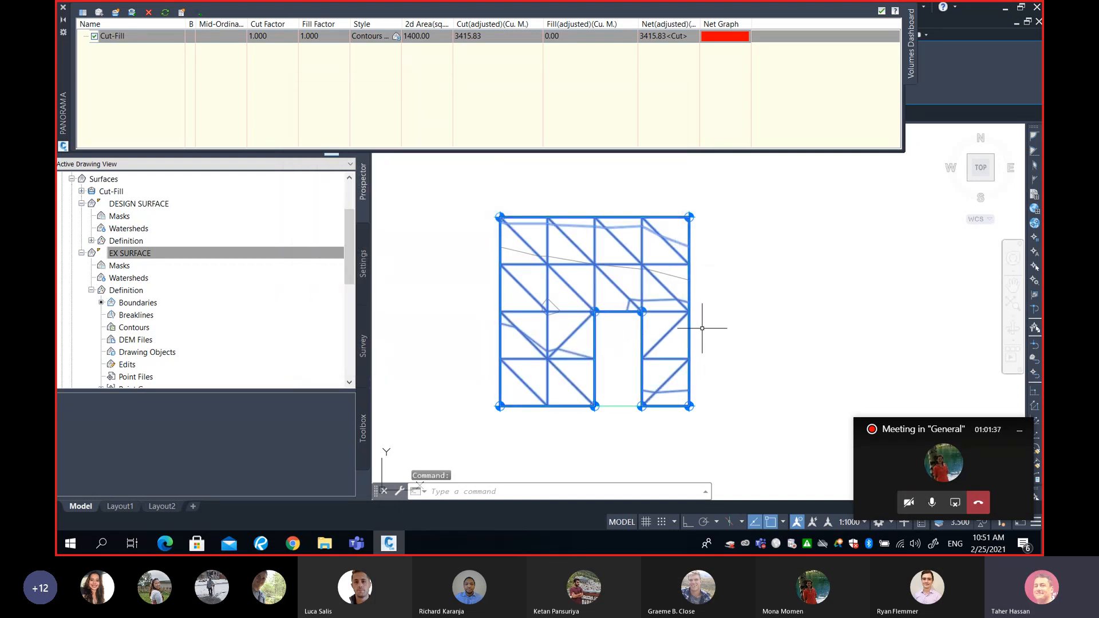
- Examine all the drawn surfaces in 3D in the Object Viewer, looking closely at the triangulated faces of the existing ground
left_click(702, 288)
right_click(686, 293)
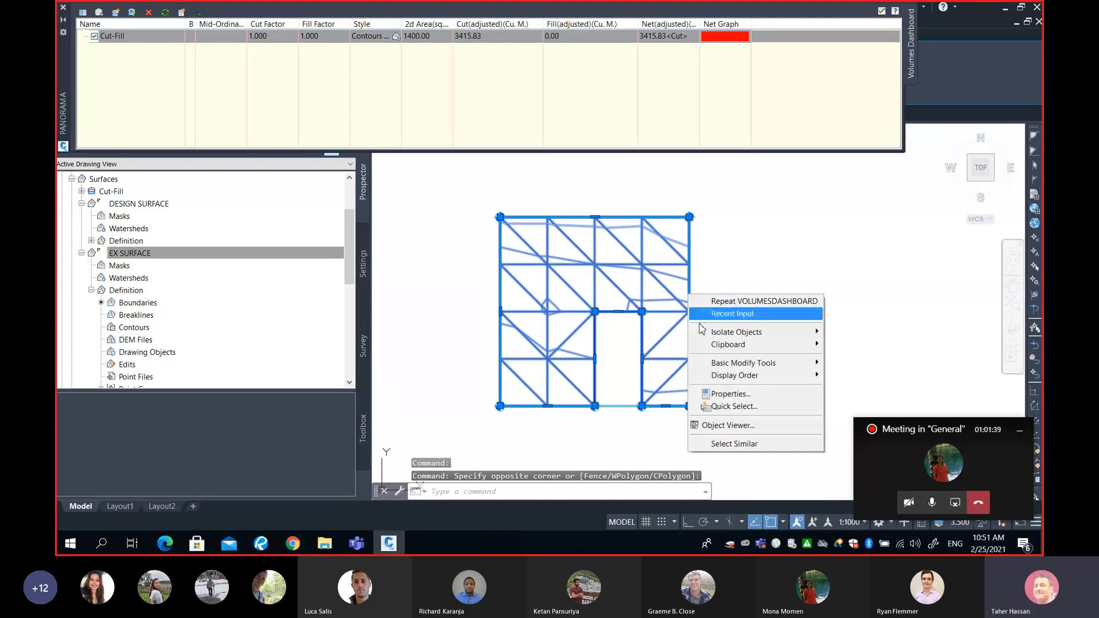
left_click(735, 424)
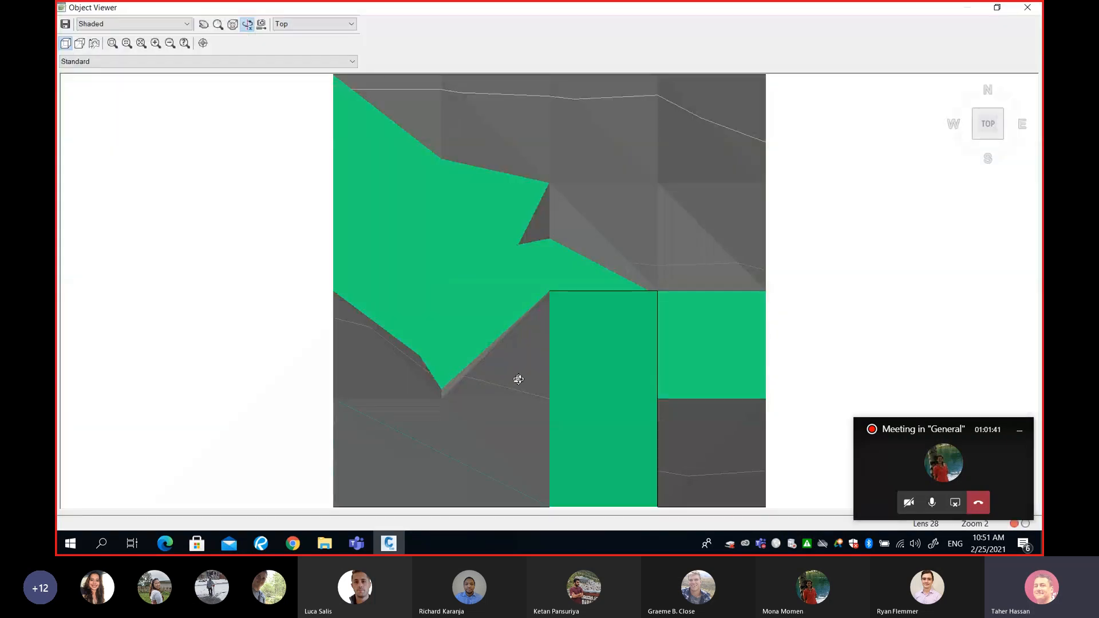
mouse_move(517, 380)
left_mouse_down()
mouse_move(474, 297)
mouse_move(628, 326)
mouse_move(615, 351)
mouse_move(601, 328)
mouse_move(566, 321)
mouse_move(568, 300)
mouse_move(581, 301)
left_mouse_up()
scroll(567, 300, "down", 5)
scroll(512, 266, "up", 1)
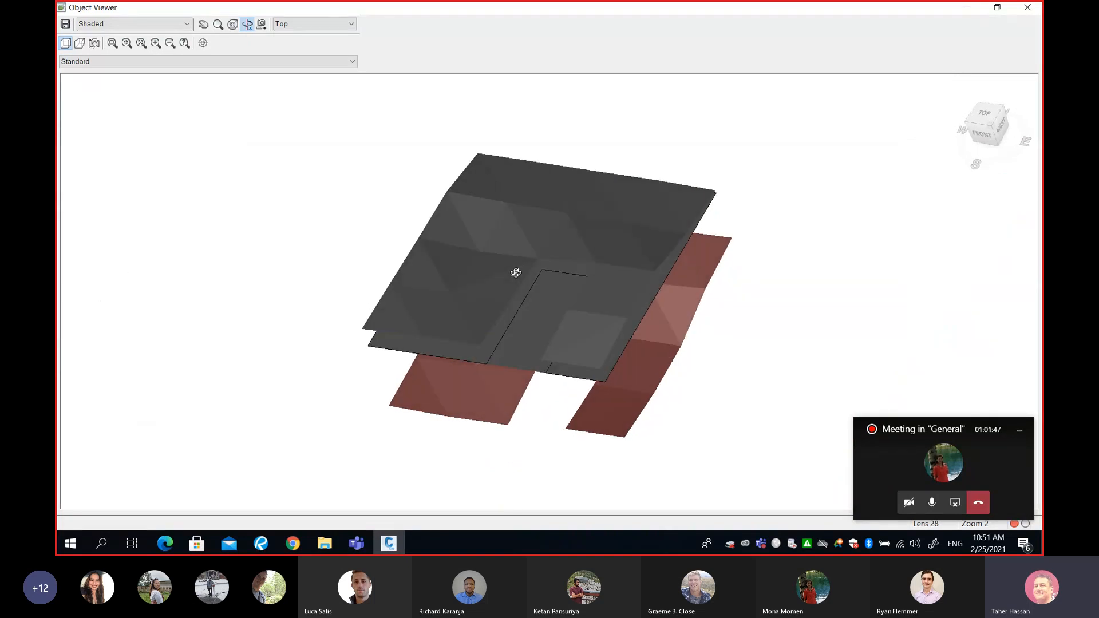
scroll(506, 215, "up", 3)
scroll(505, 216, "down", 2)
scroll(497, 238, "up", 3)
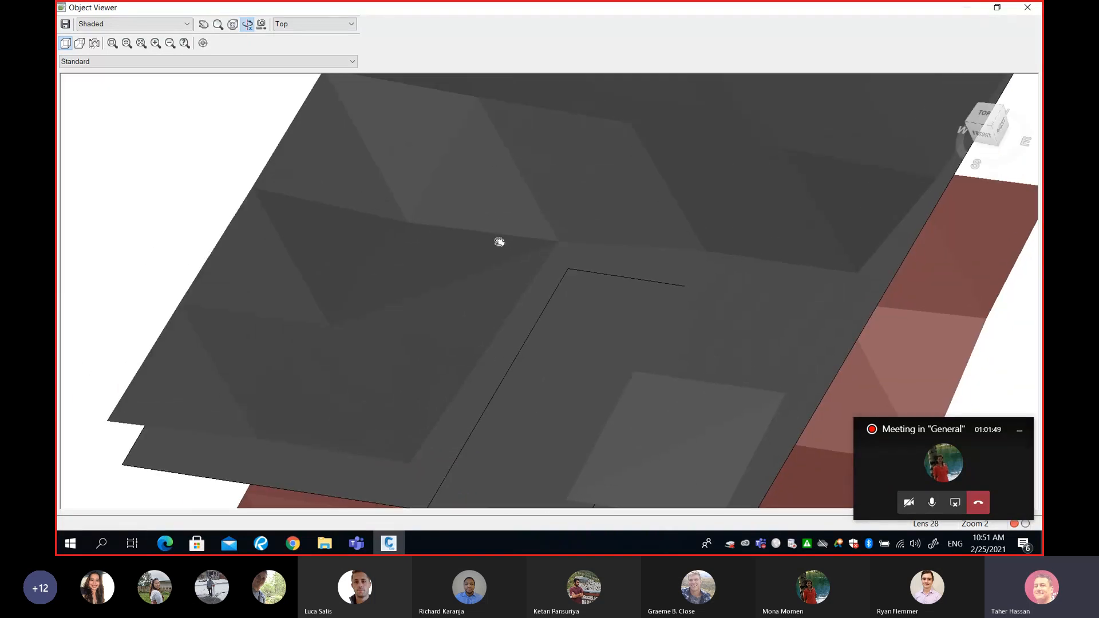
scroll(510, 300, "up", 2)
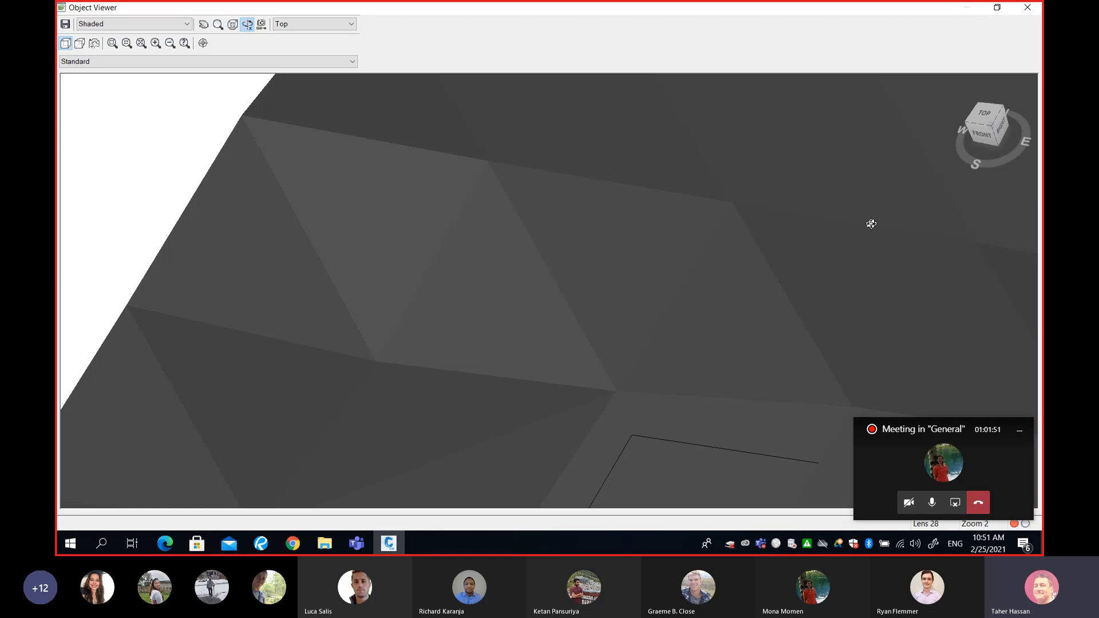
left_click(1027, 7)
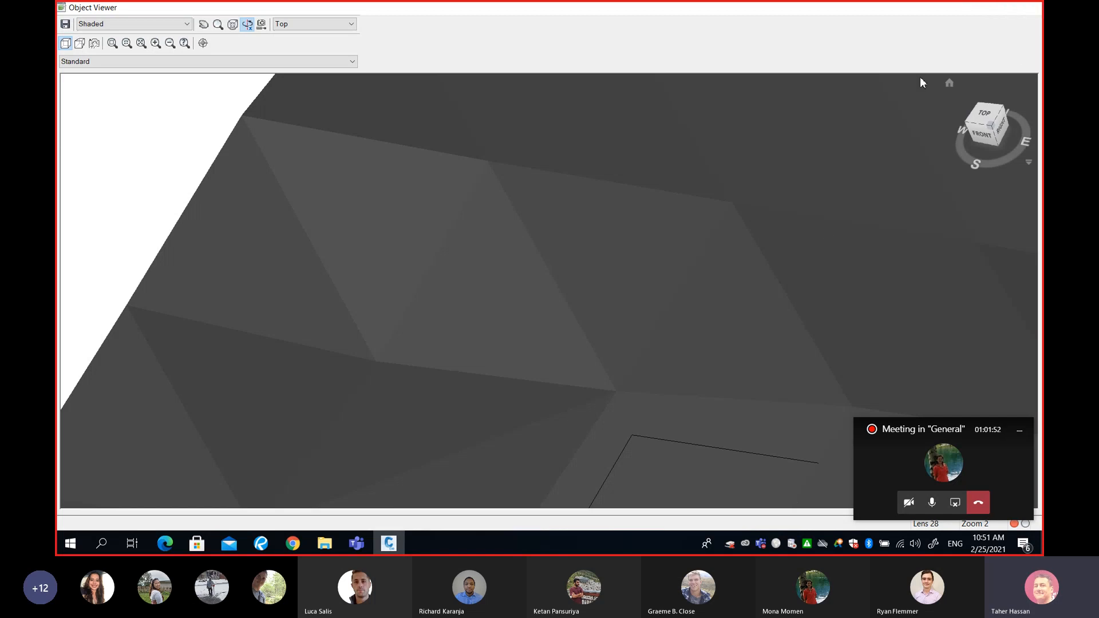
- Switch to the maximized Revu PDF and look at the existing ground diagram for levelling the land to elevation 9.00 m
left_click(261, 544)
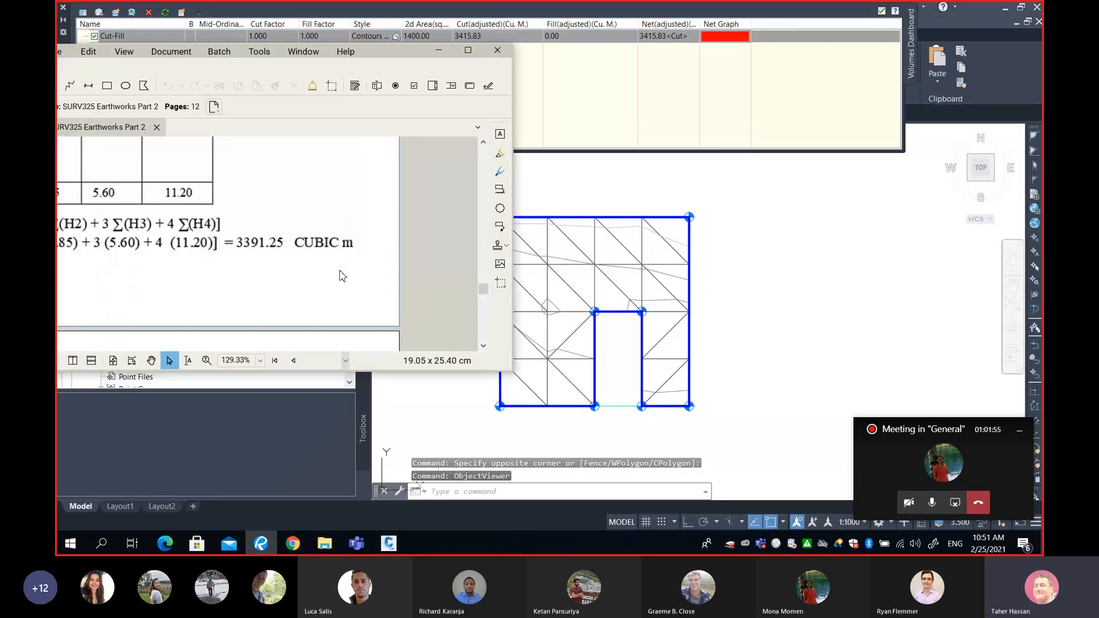
key("super+Up")
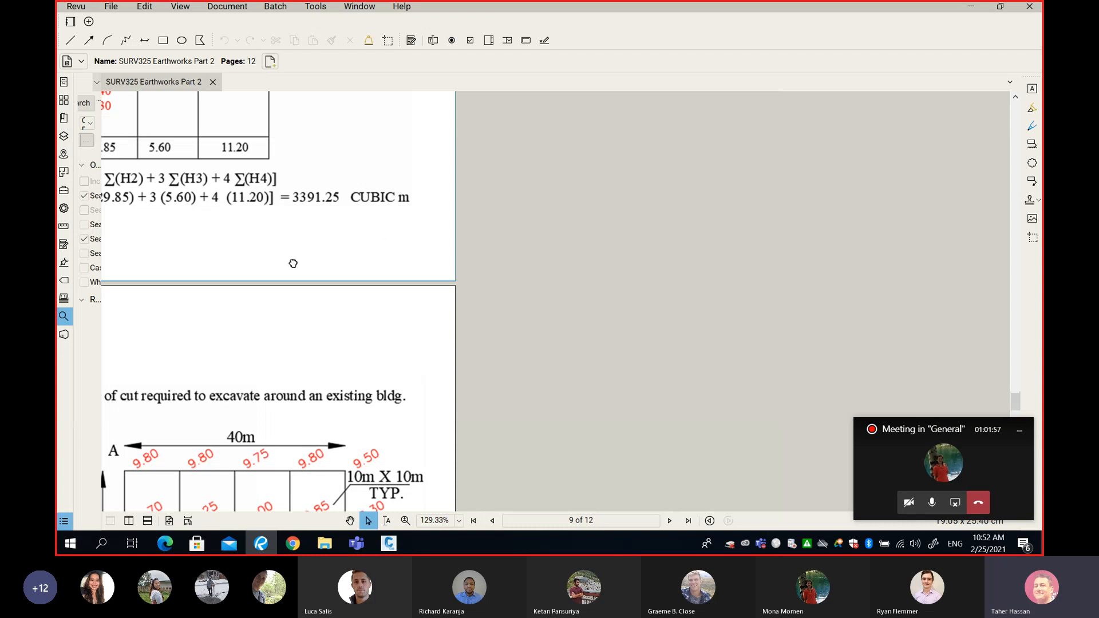
middle_click_drag(604, 163, 576, 449)
mouse_move(574, 211)
middle_mouse_down()
mouse_move(554, 277)
mouse_move(463, 406)
middle_mouse_up()
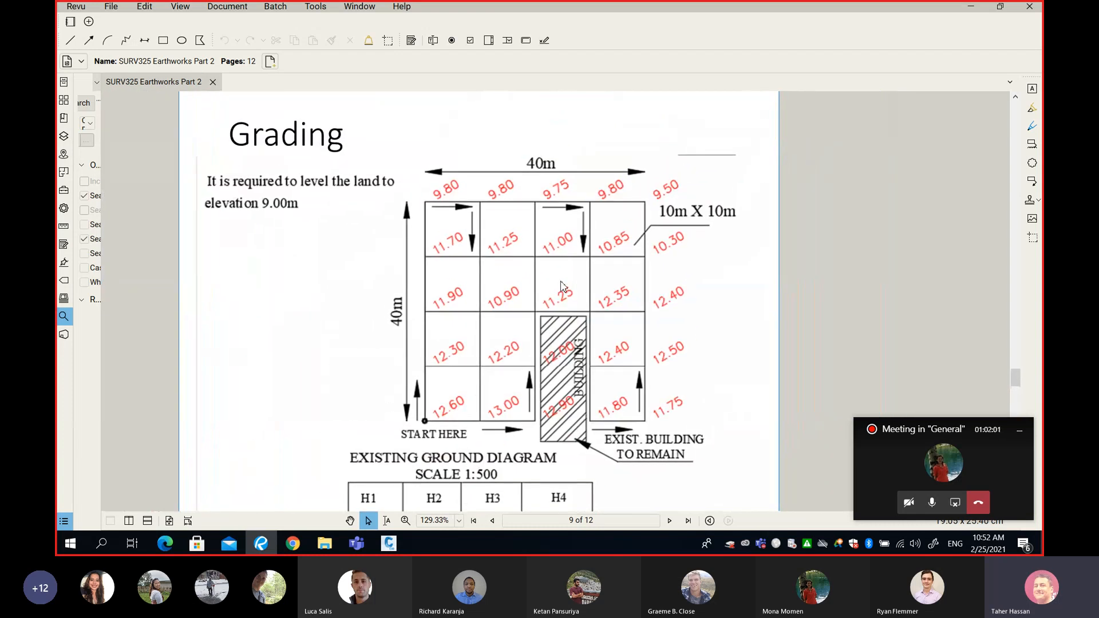
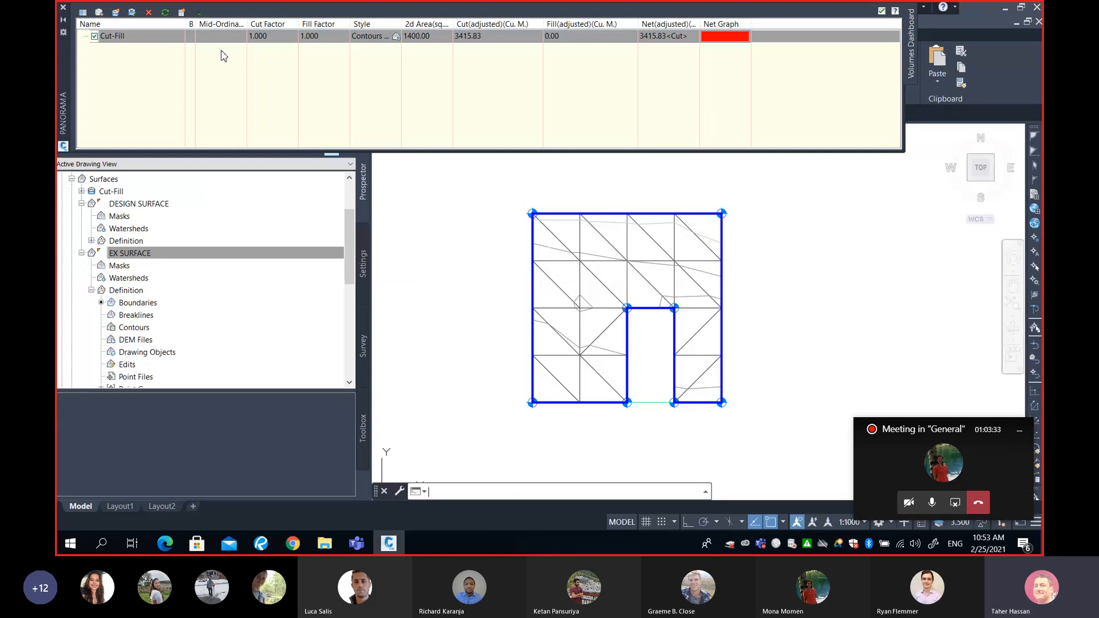
- Auto-hide the volumes dashboard, select DESIGN SURFACE and raise all its elevations by 2 m with Raise/Lower Surface
left_click(62, 21)
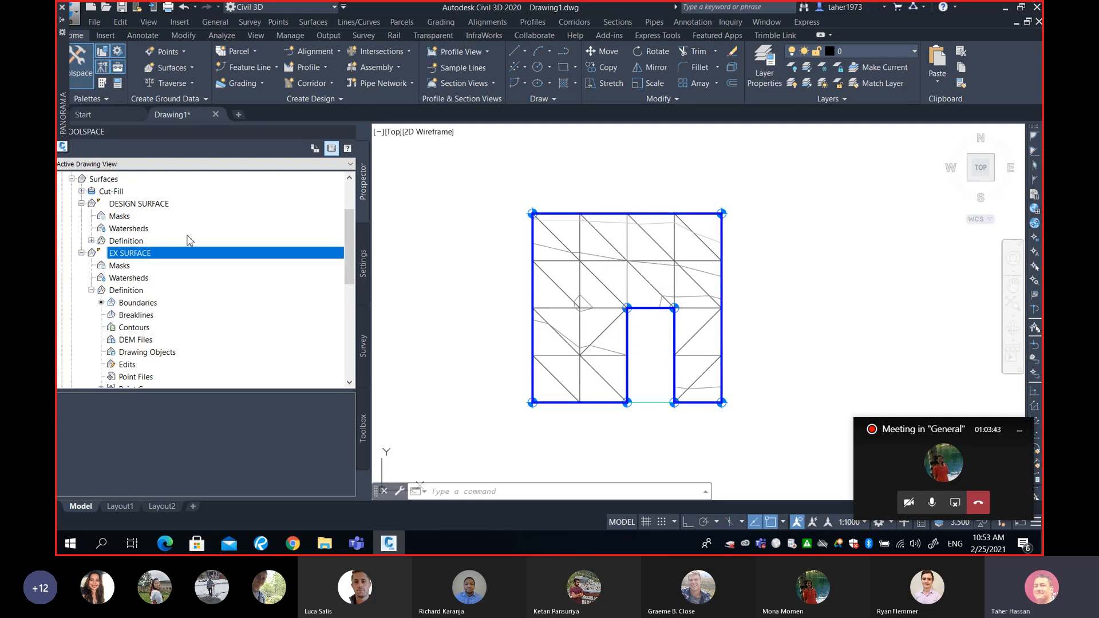
left_click(147, 204)
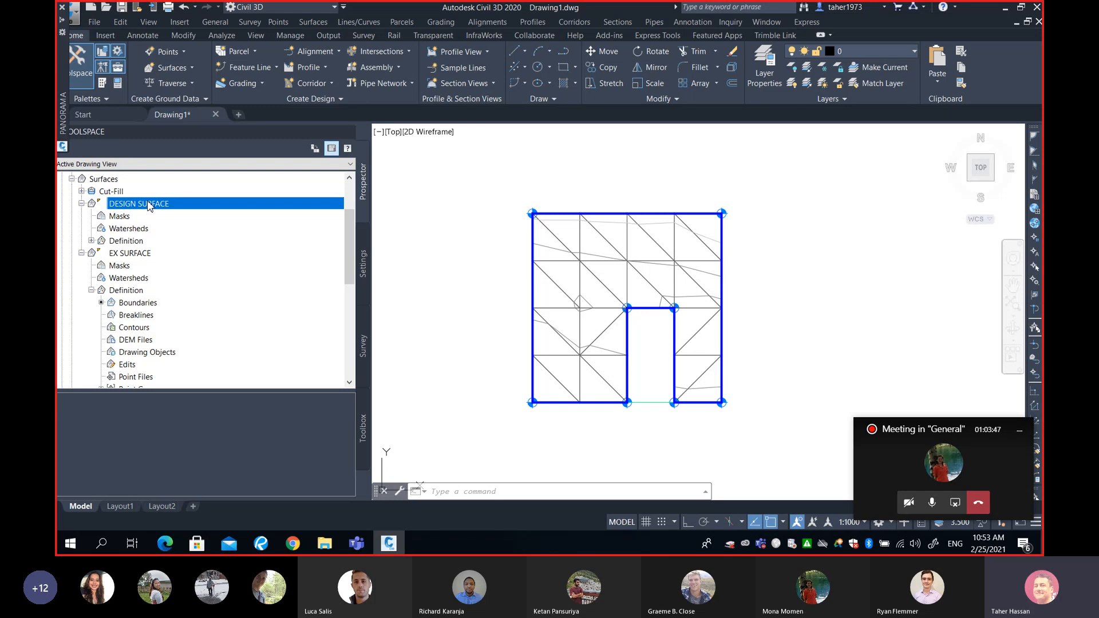
right_click(149, 206)
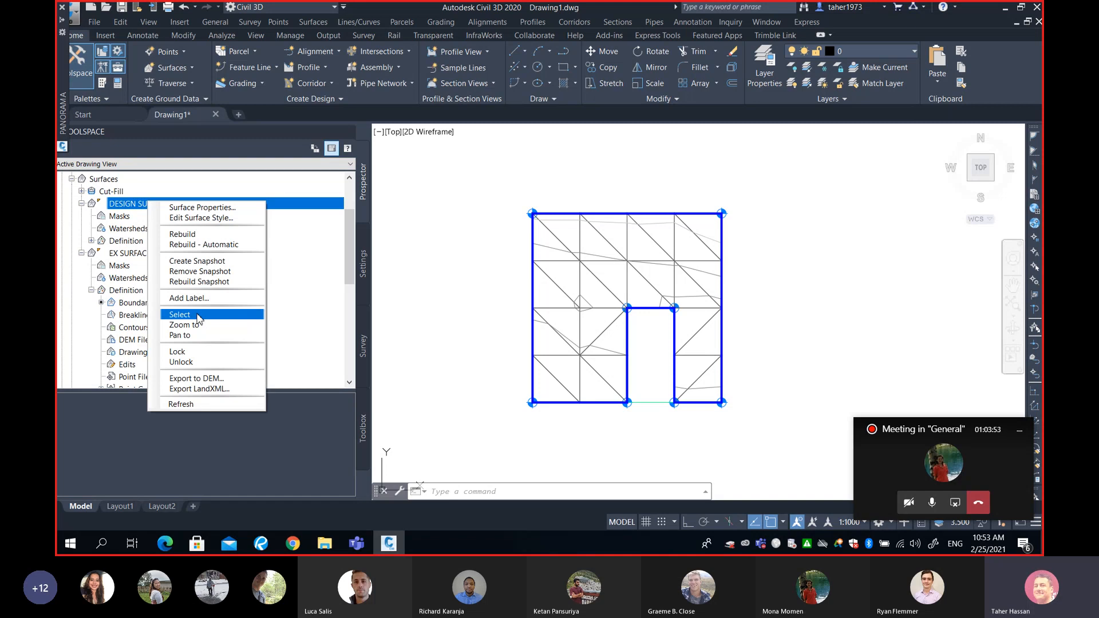
left_click(532, 428)
left_click(532, 428)
left_click(524, 438)
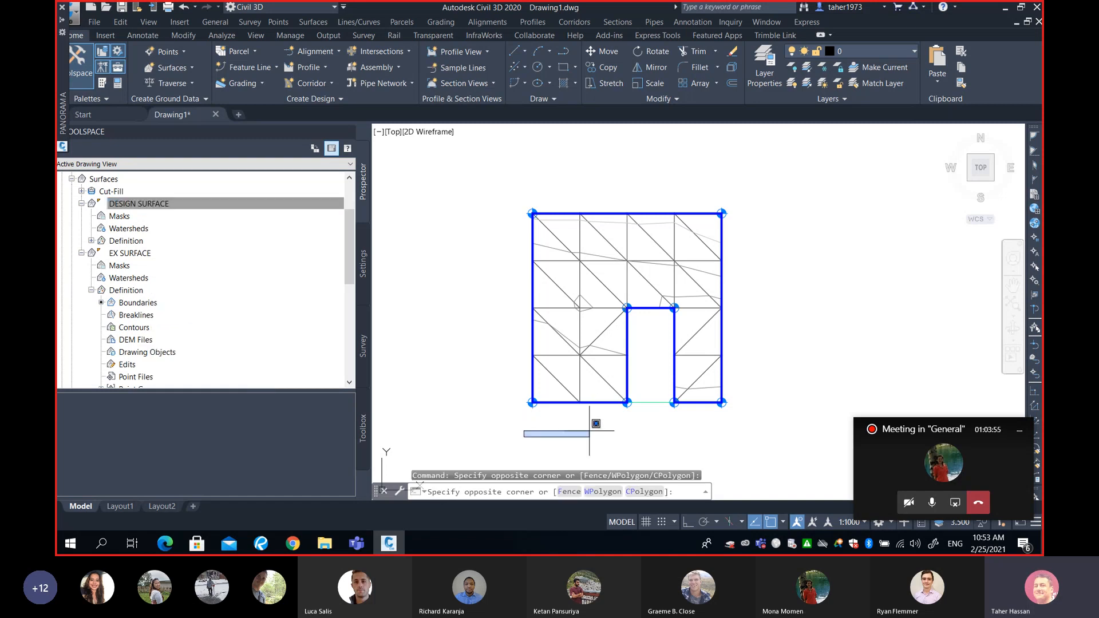
left_click(629, 435)
mouse_move(645, 407)
middle_mouse_down()
mouse_move(626, 362)
mouse_move(645, 387)
mouse_move(658, 377)
middle_mouse_up()
scroll(625, 352, "up", 2)
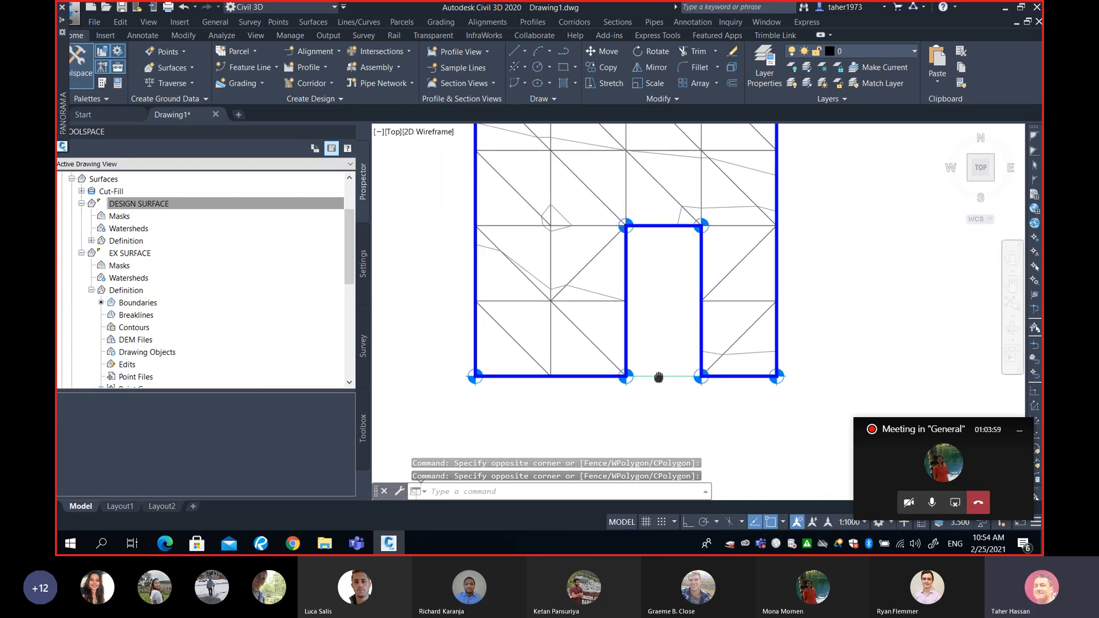
right_click(143, 207)
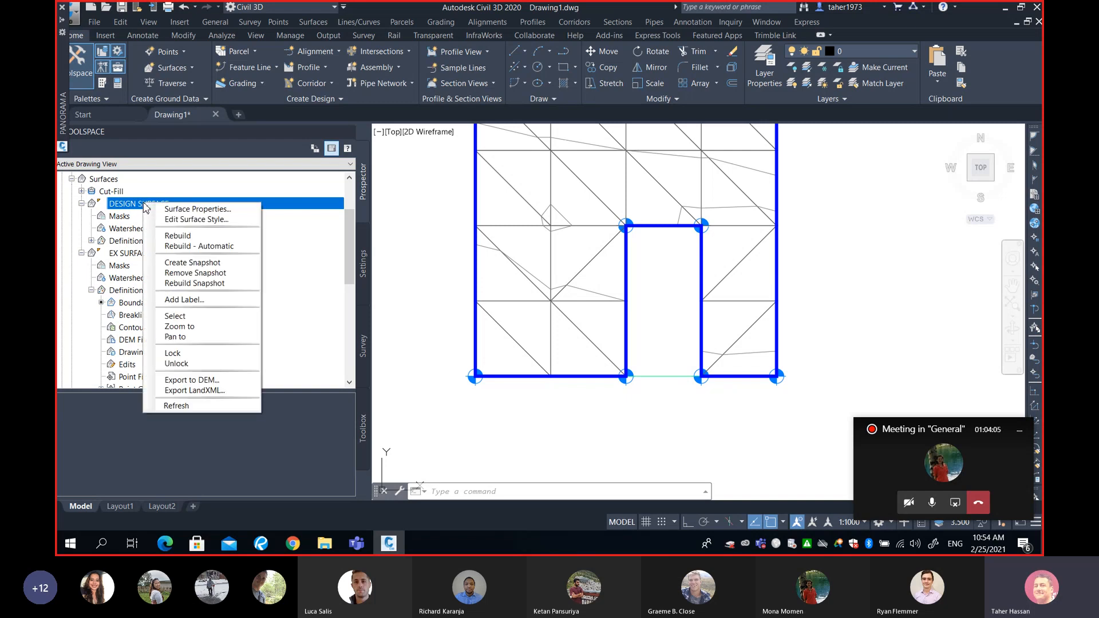
left_click(194, 317)
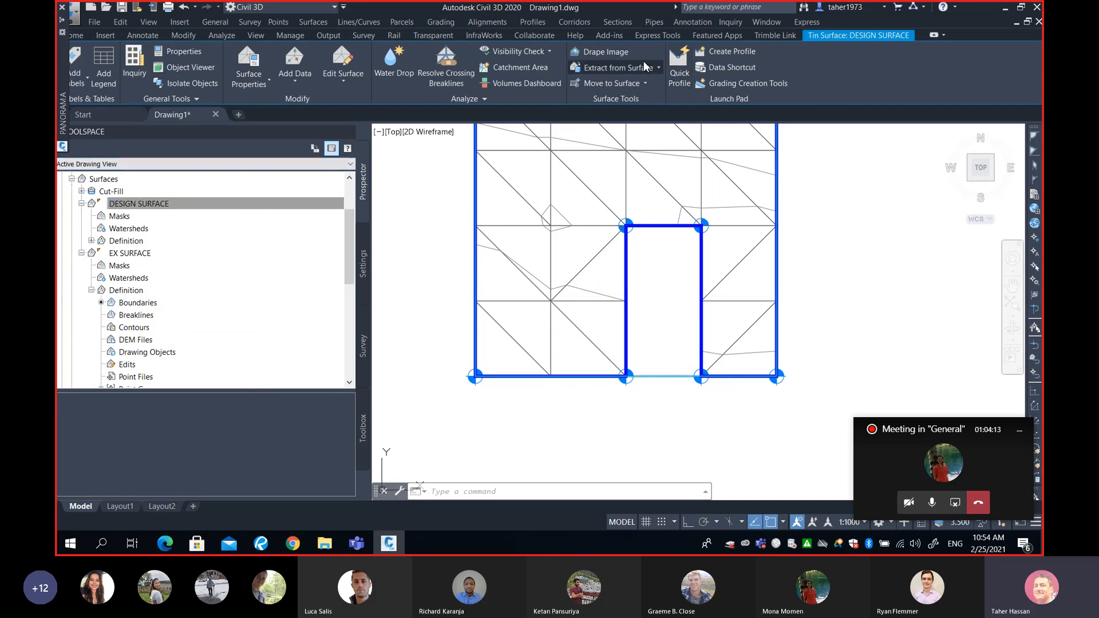
left_click(350, 83)
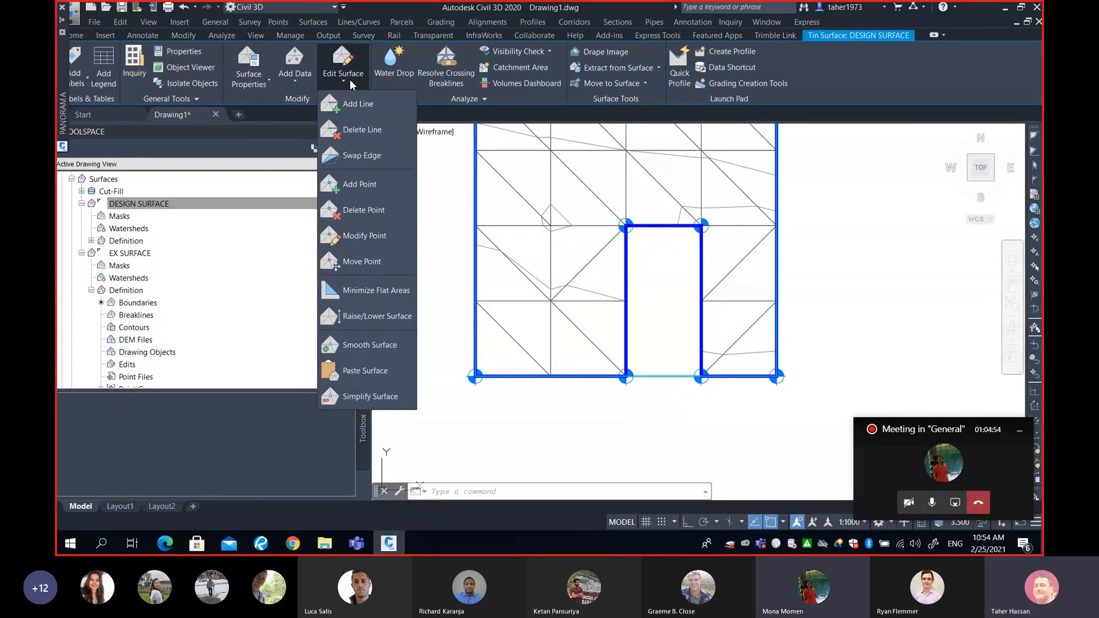
left_click(373, 317)
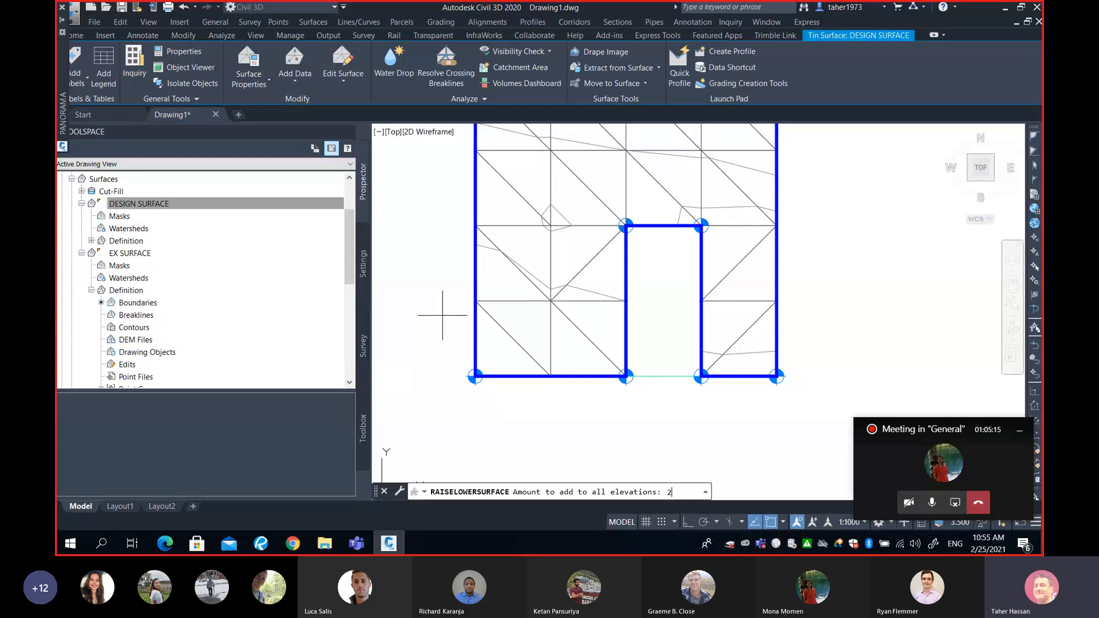
key("Return")
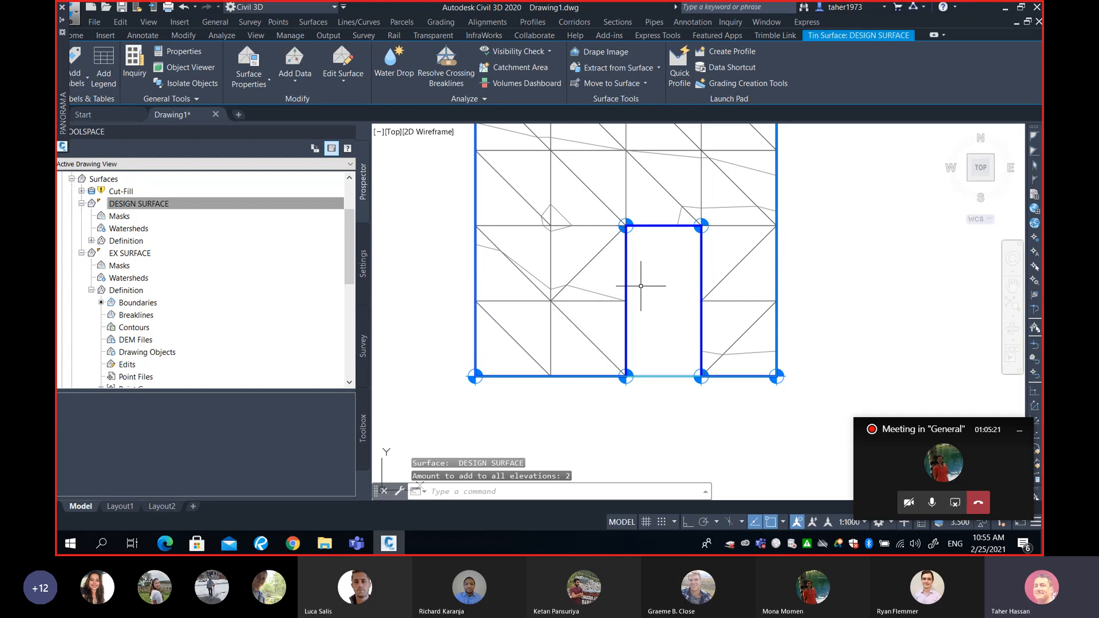
- Examine the raised design surface together with the existing ground from the side in the Object Viewer
middle_click_drag(761, 281, 725, 280)
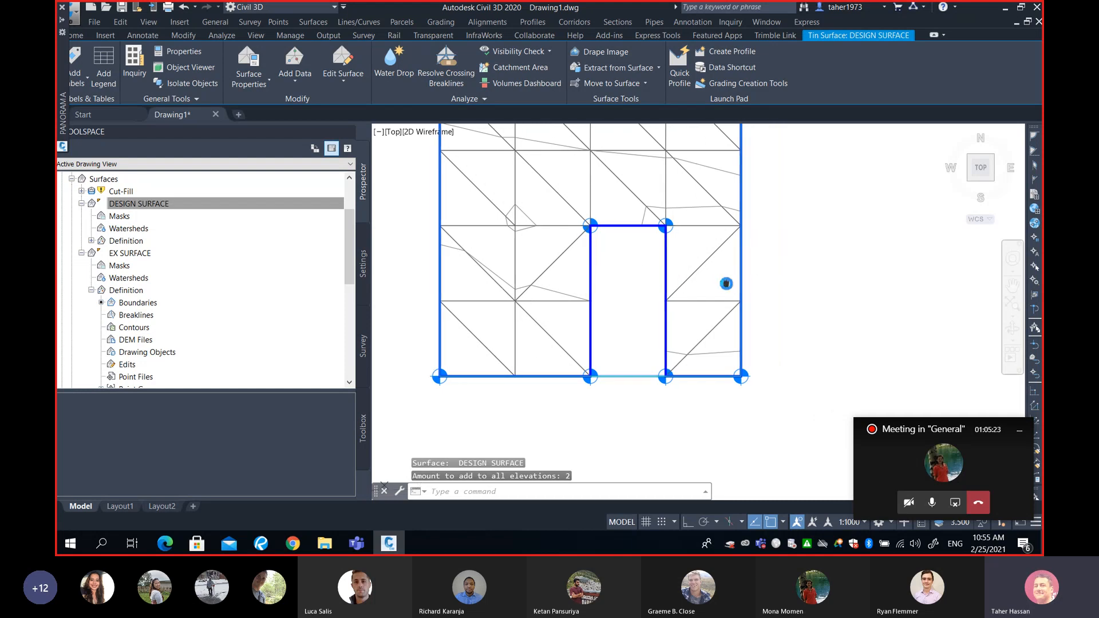
left_click(779, 247)
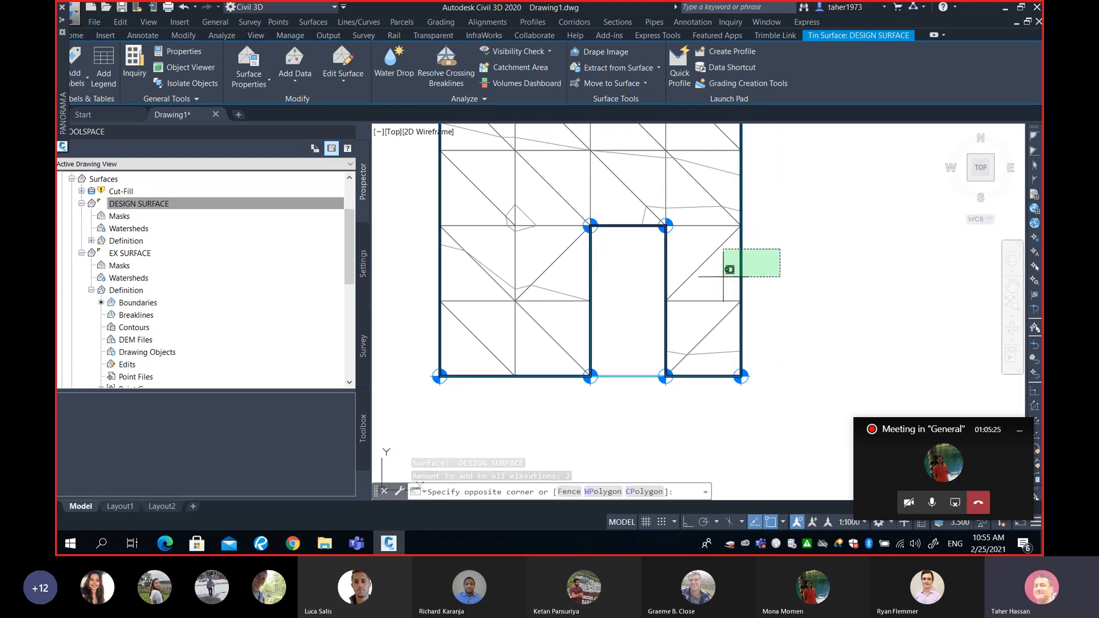
left_click(727, 277)
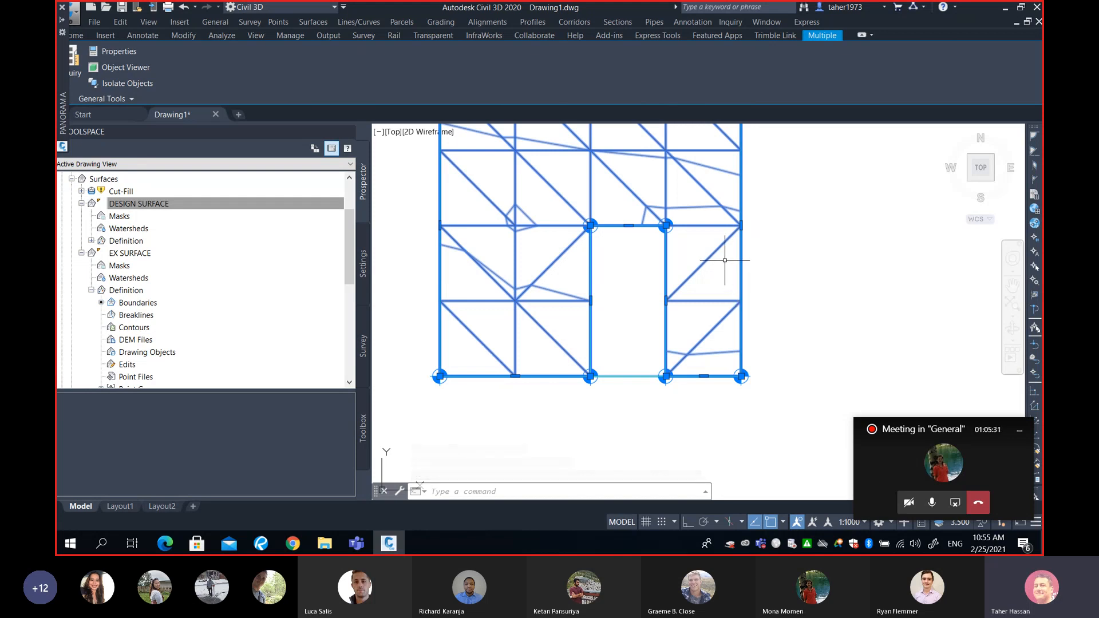
right_click(724, 260)
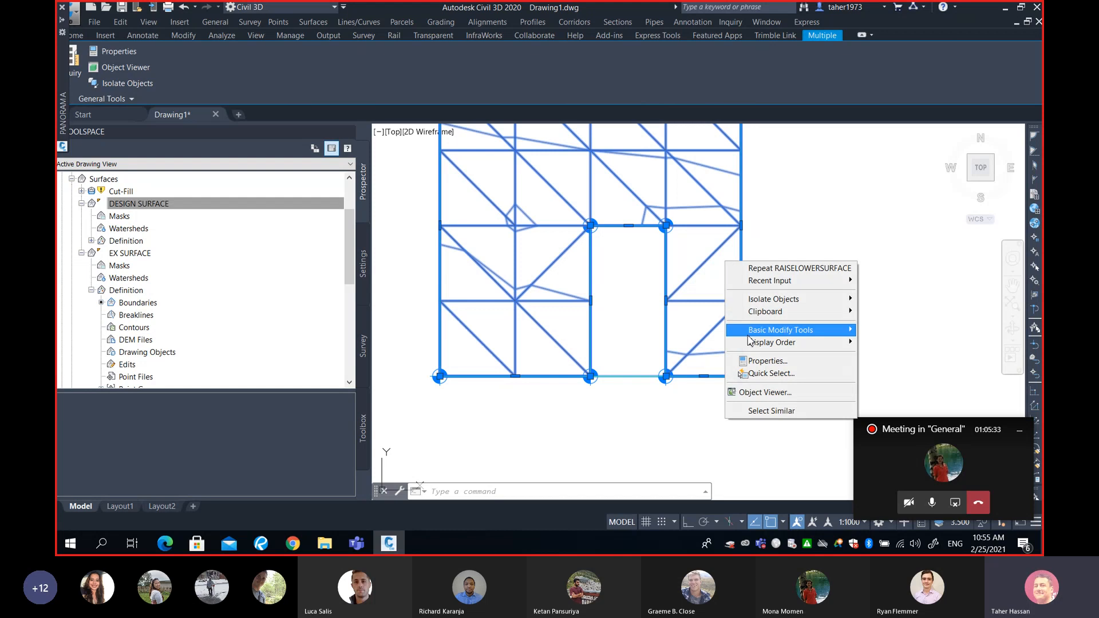
left_click(764, 393)
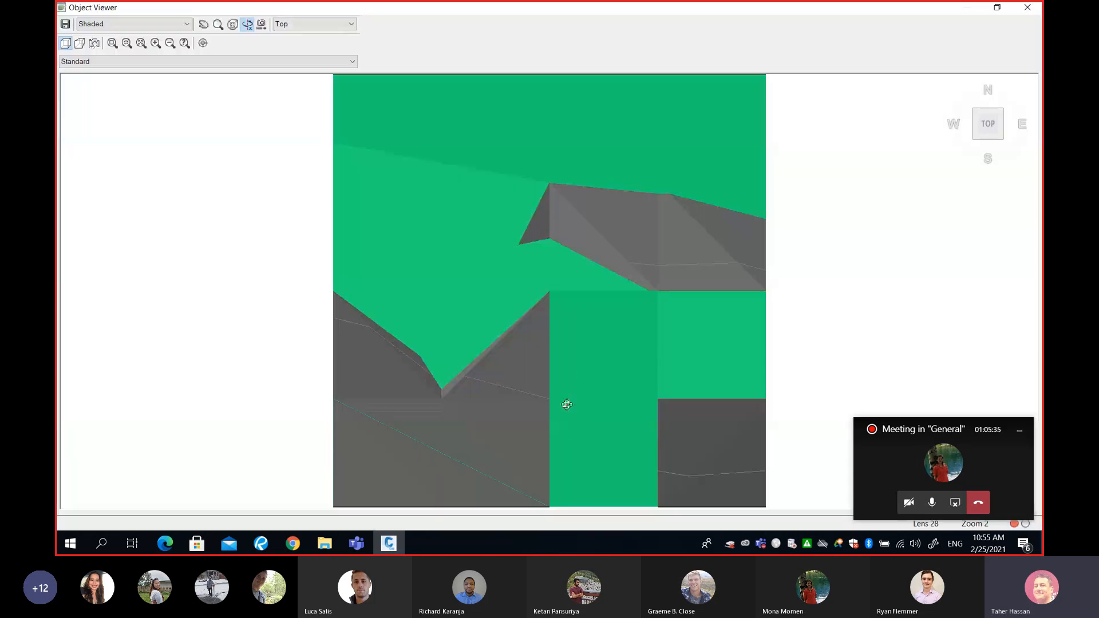
mouse_move(565, 405)
left_mouse_down()
mouse_move(532, 354)
mouse_move(564, 319)
mouse_move(544, 282)
mouse_move(622, 331)
mouse_move(545, 317)
mouse_move(515, 289)
mouse_move(538, 303)
mouse_move(629, 265)
mouse_move(403, 245)
mouse_move(616, 238)
mouse_move(419, 145)
mouse_move(417, 176)
mouse_move(443, 200)
mouse_move(680, 267)
mouse_move(689, 260)
mouse_move(623, 214)
mouse_move(626, 198)
mouse_move(618, 242)
mouse_move(589, 255)
mouse_move(620, 235)
mouse_move(612, 240)
mouse_move(657, 240)
left_mouse_up()
scroll(534, 304, "down", 5)
scroll(534, 304, "up", 3)
left_click_drag(430, 213, 657, 319)
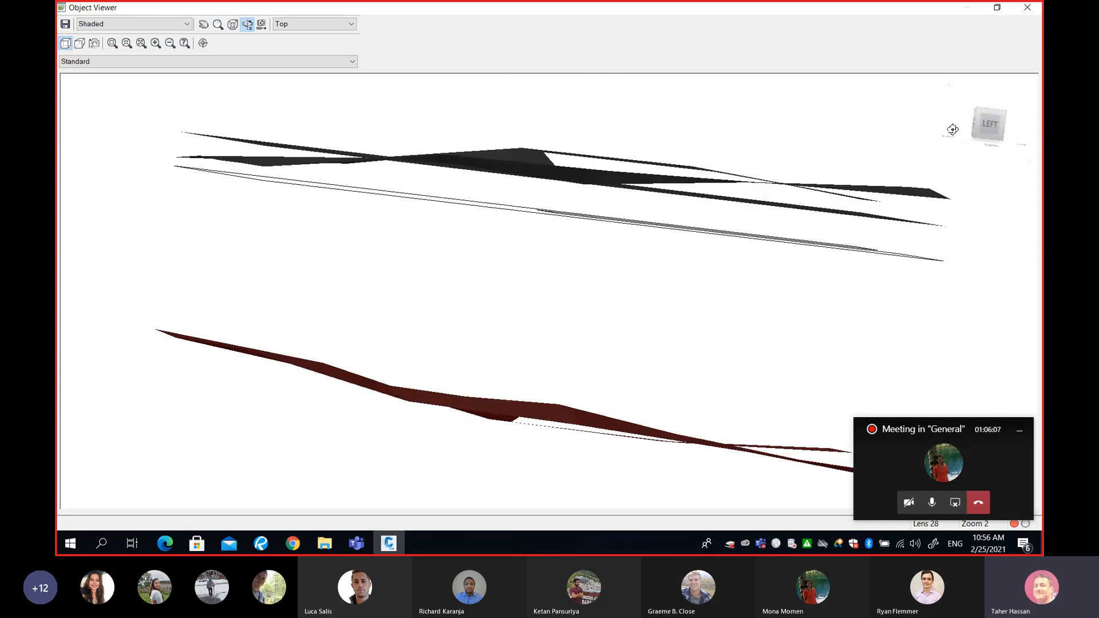
left_click(1027, 8)
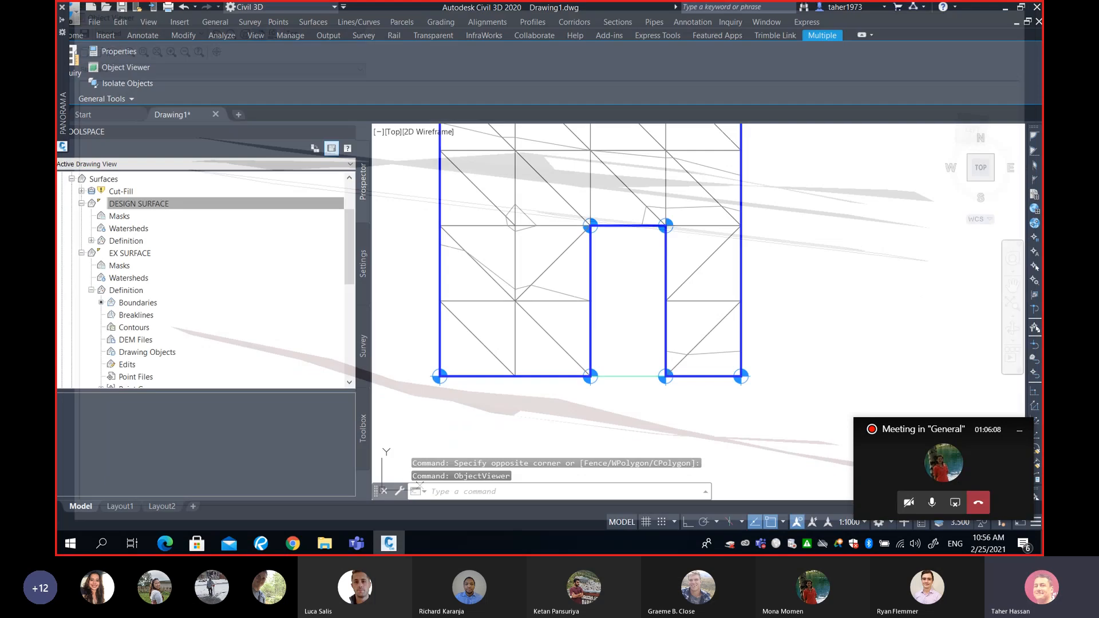
- Set the out-of-date Cut-Fill volume surface to rebuild automatically
left_click_drag(349, 244, 350, 220)
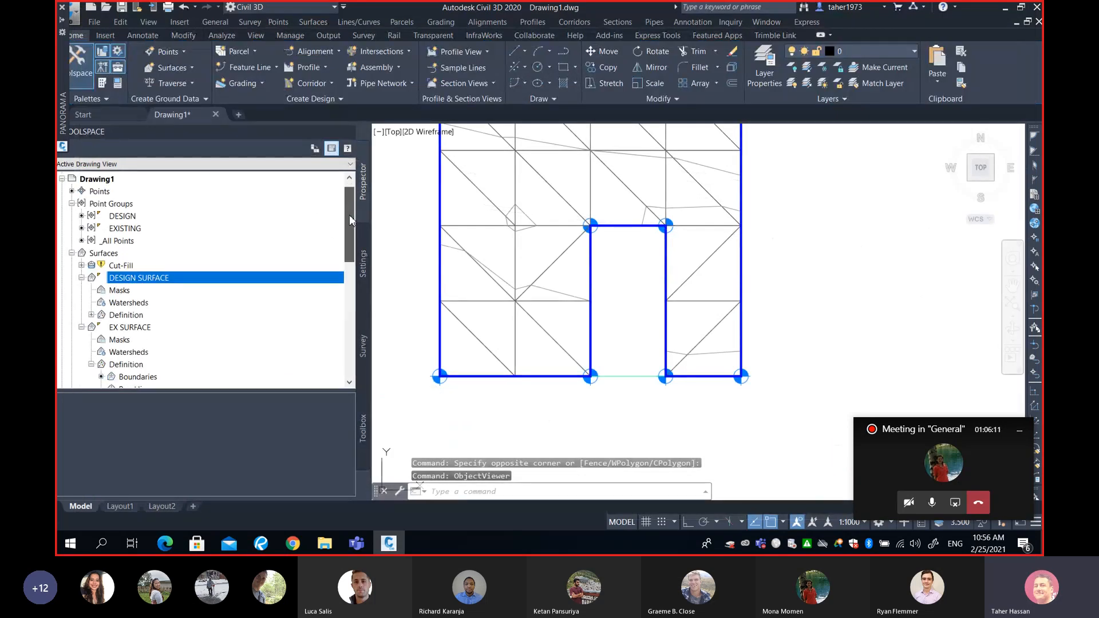
left_click(82, 328)
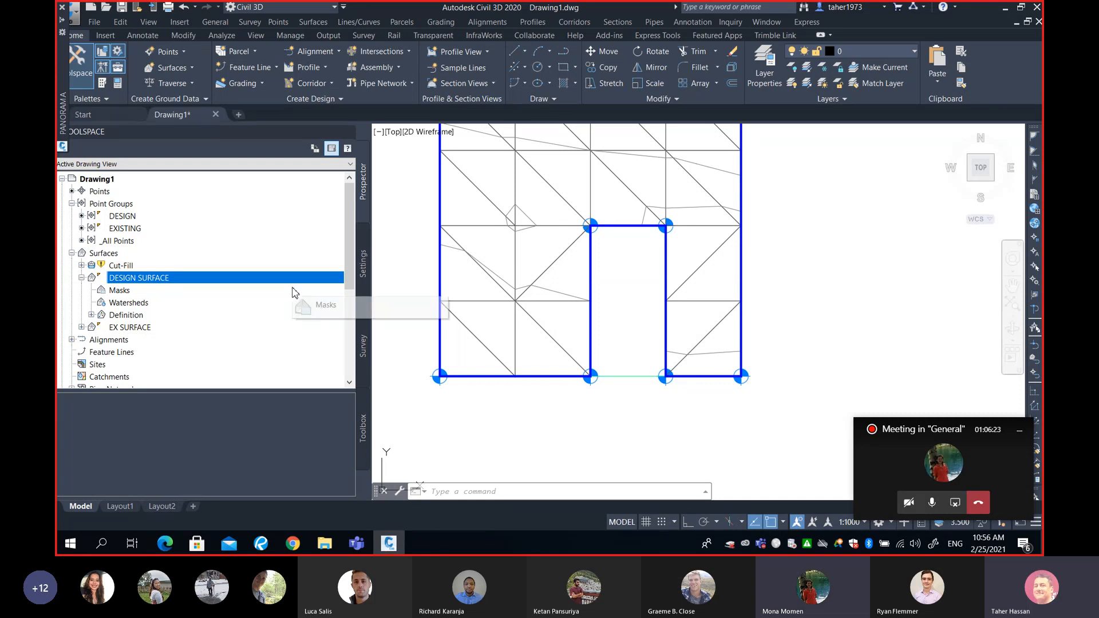
left_click(116, 268)
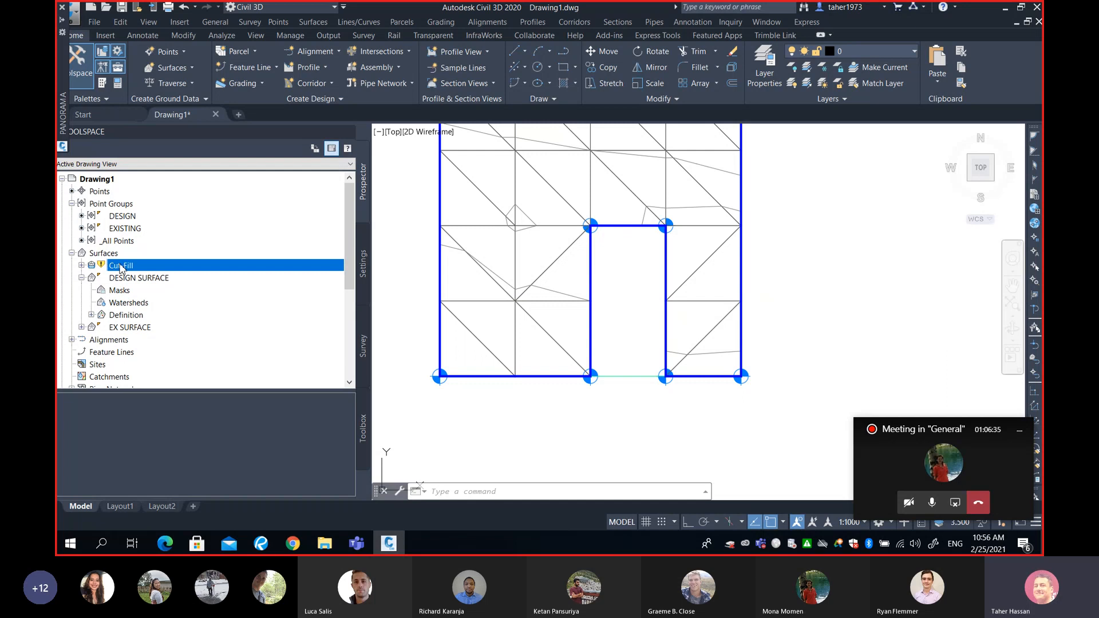
right_click(121, 267)
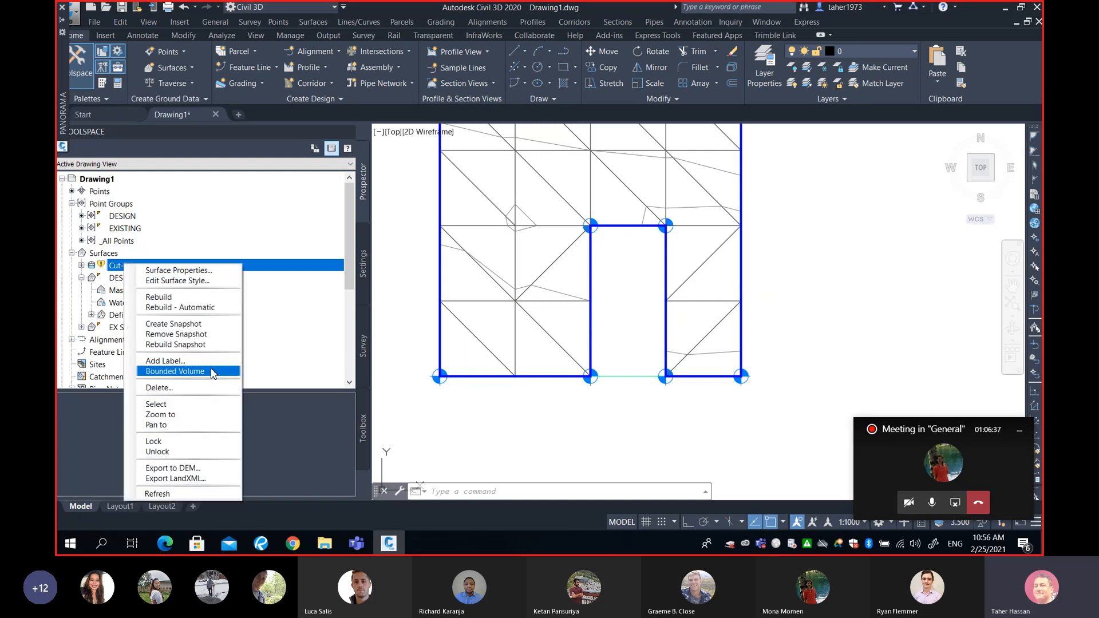
left_click(189, 309)
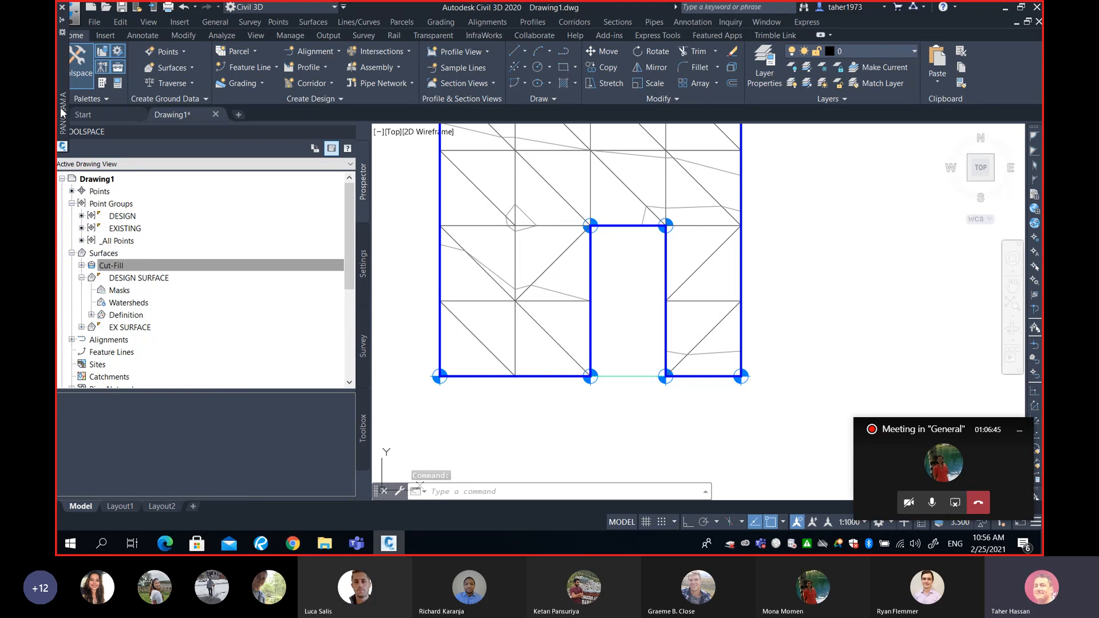
- Review the recalculated cut, fill and net volumes of Cut-Fill in the volumes dashboard
mouse_move(59, 66)
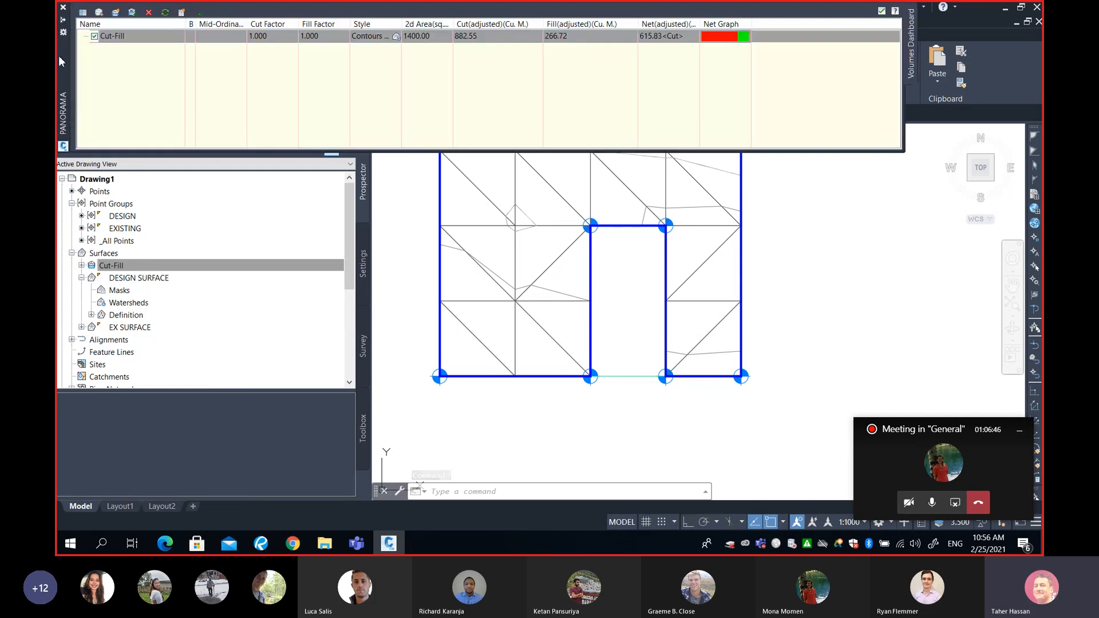
left_click(63, 22)
mouse_move(685, 247)
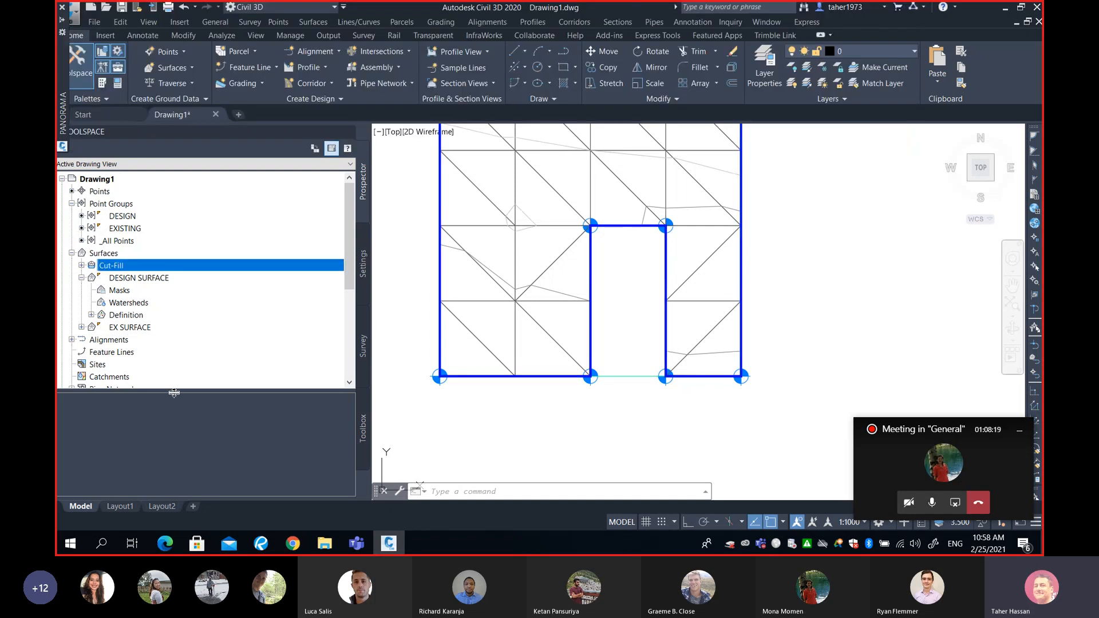
- Delete the 2 m Raise/Lower edit from the definition of DESIGN SURFACE
left_click_drag(164, 392, 190, 322)
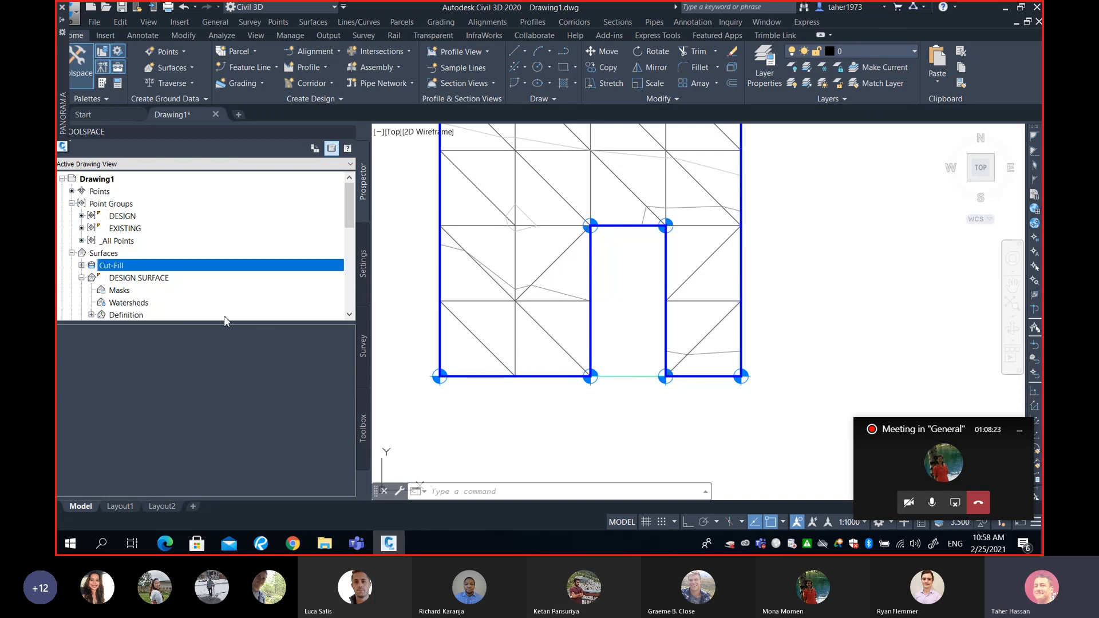
left_click_drag(226, 322, 251, 352)
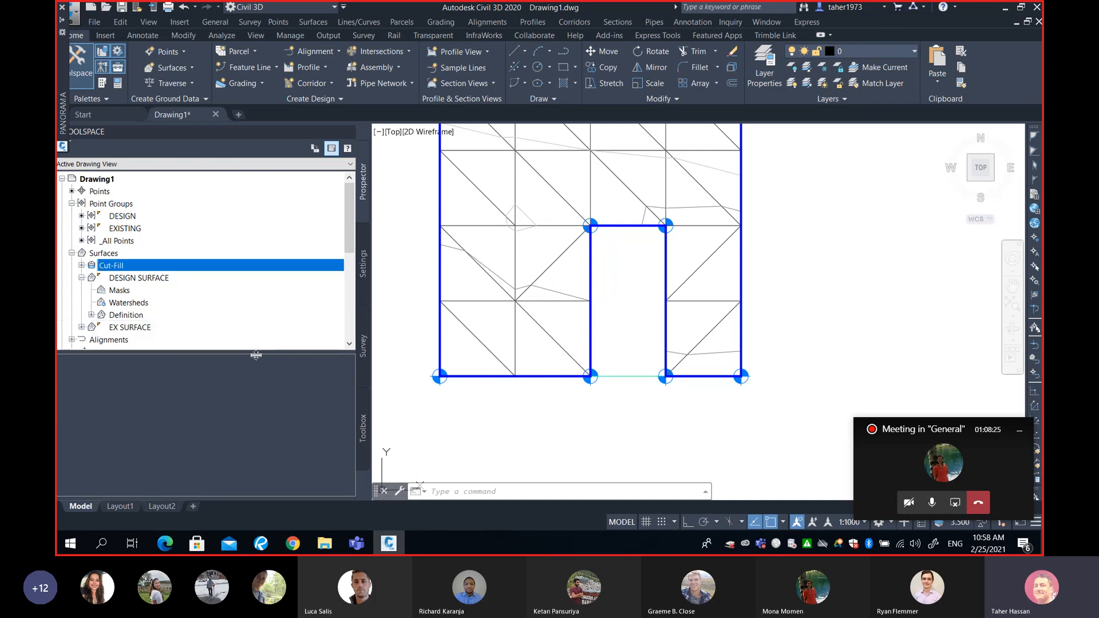
left_click(82, 278)
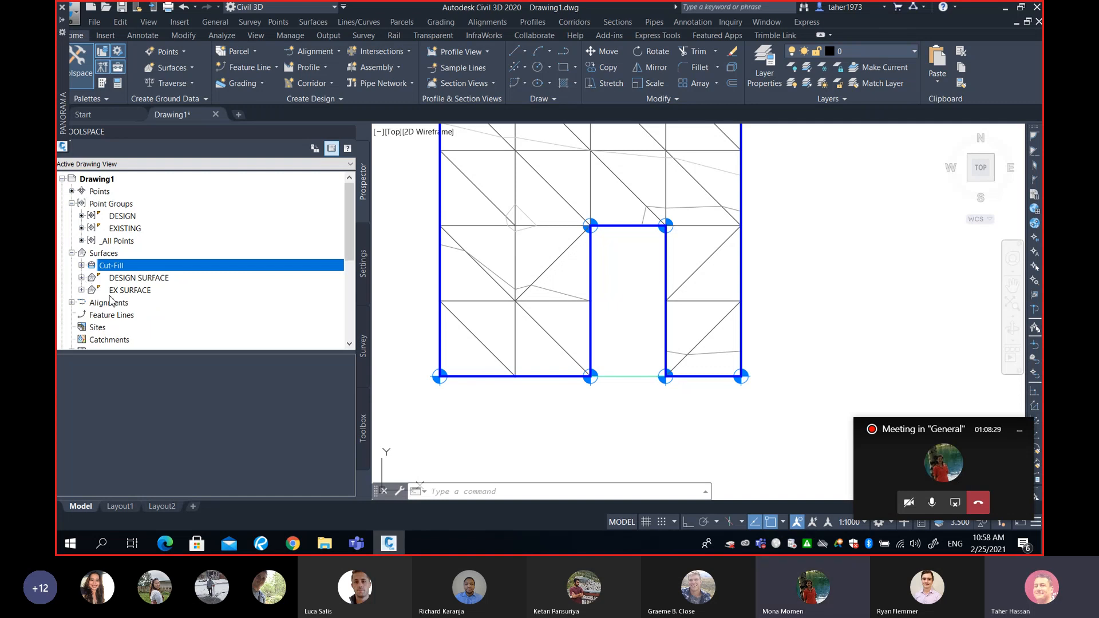
left_click(82, 278)
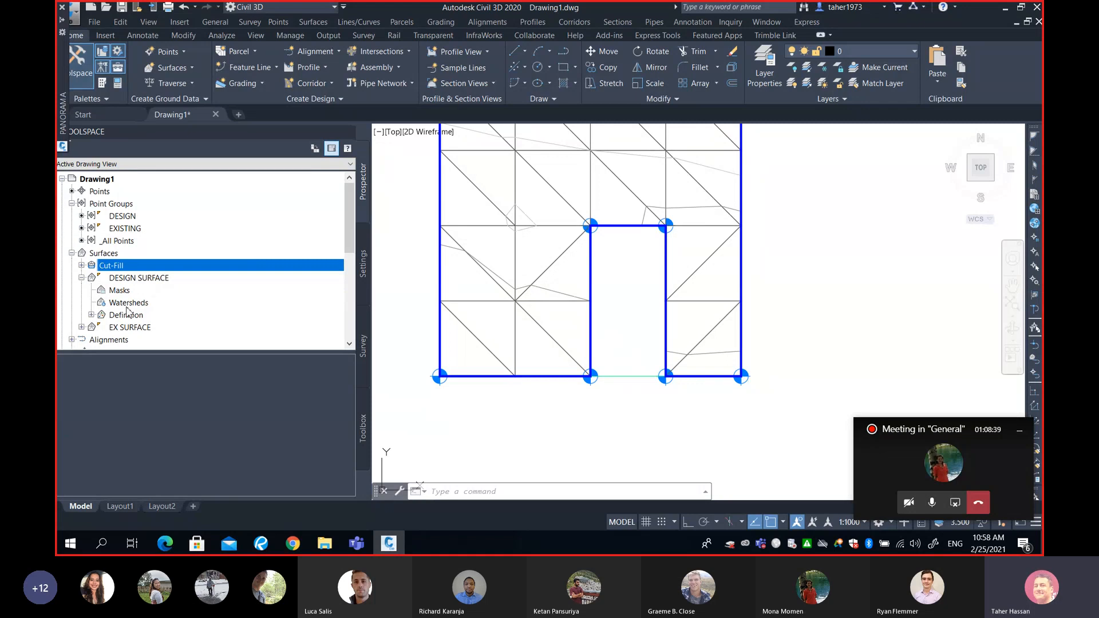
left_click(91, 315)
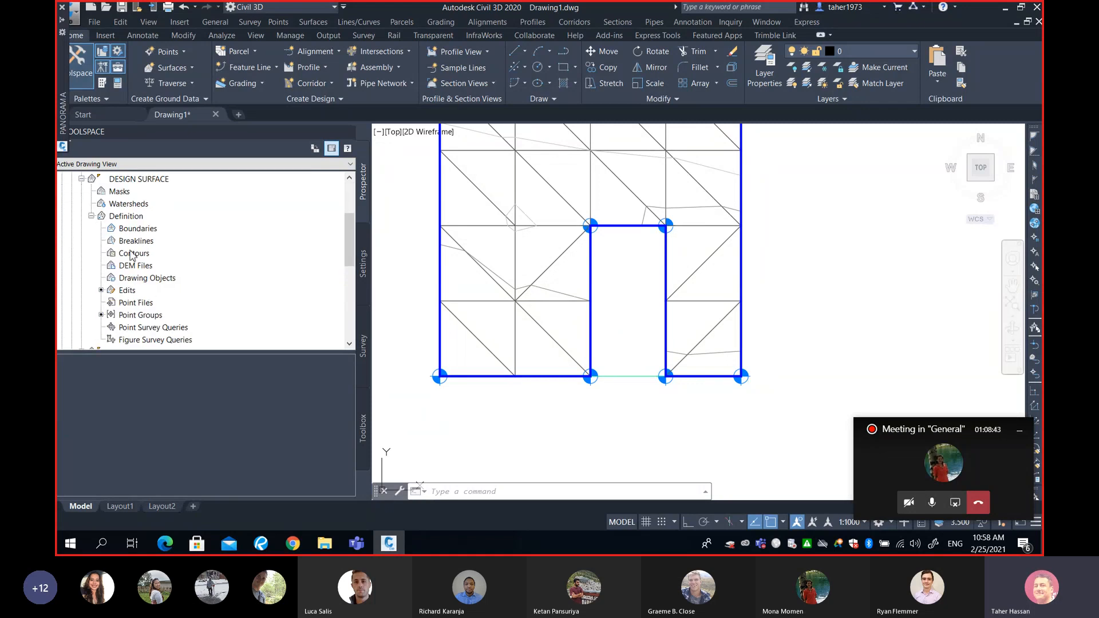
left_click(127, 290)
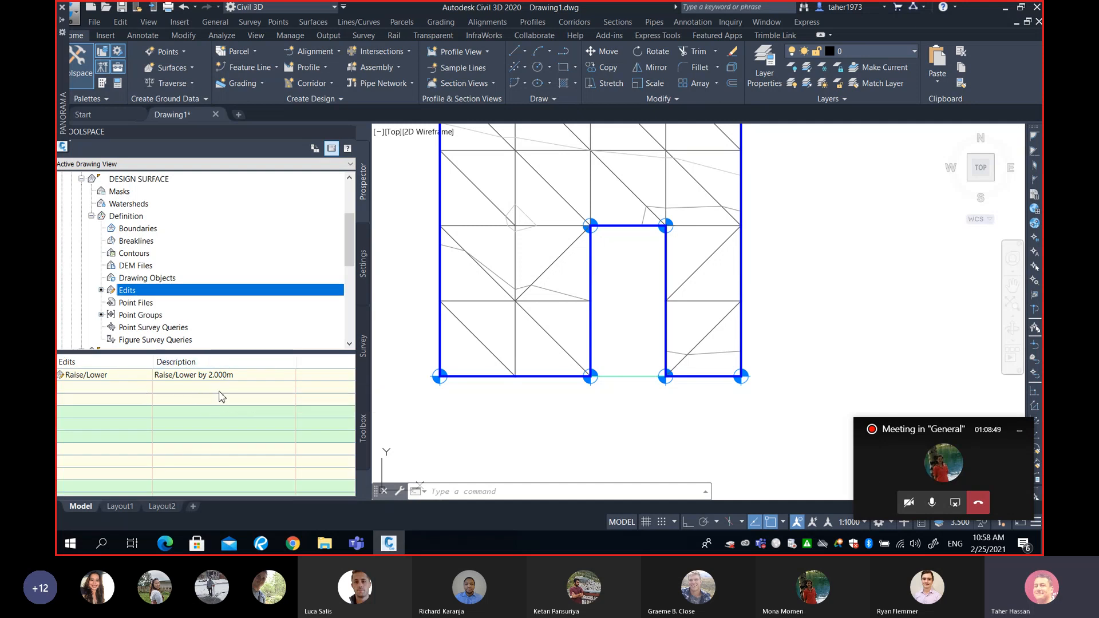
left_click(209, 377)
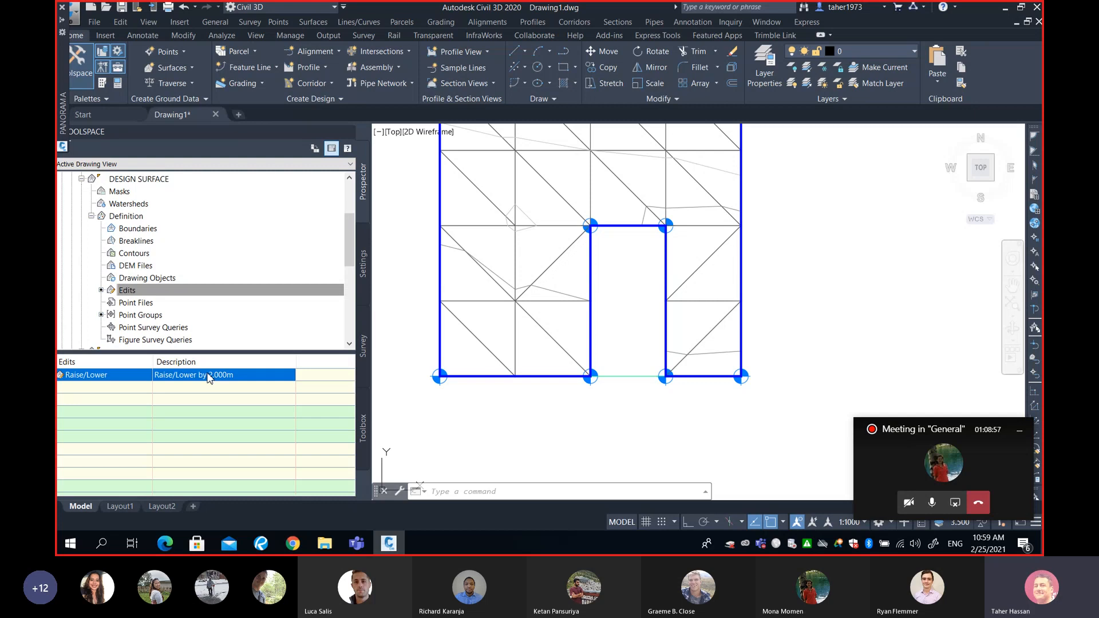
right_click(209, 378)
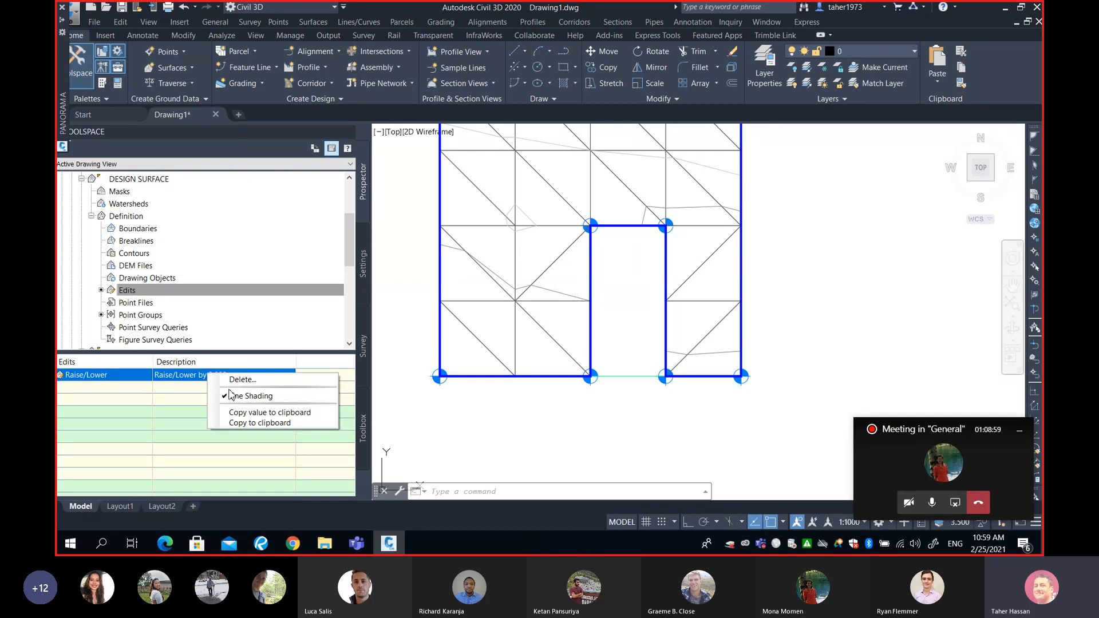
left_click(234, 380)
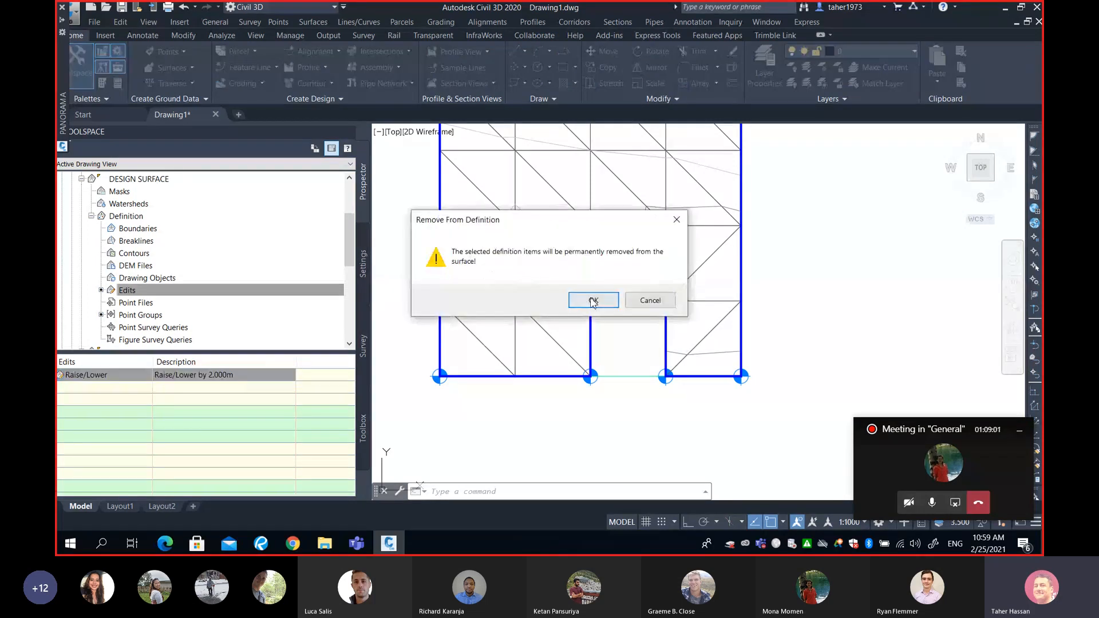
left_click(595, 301)
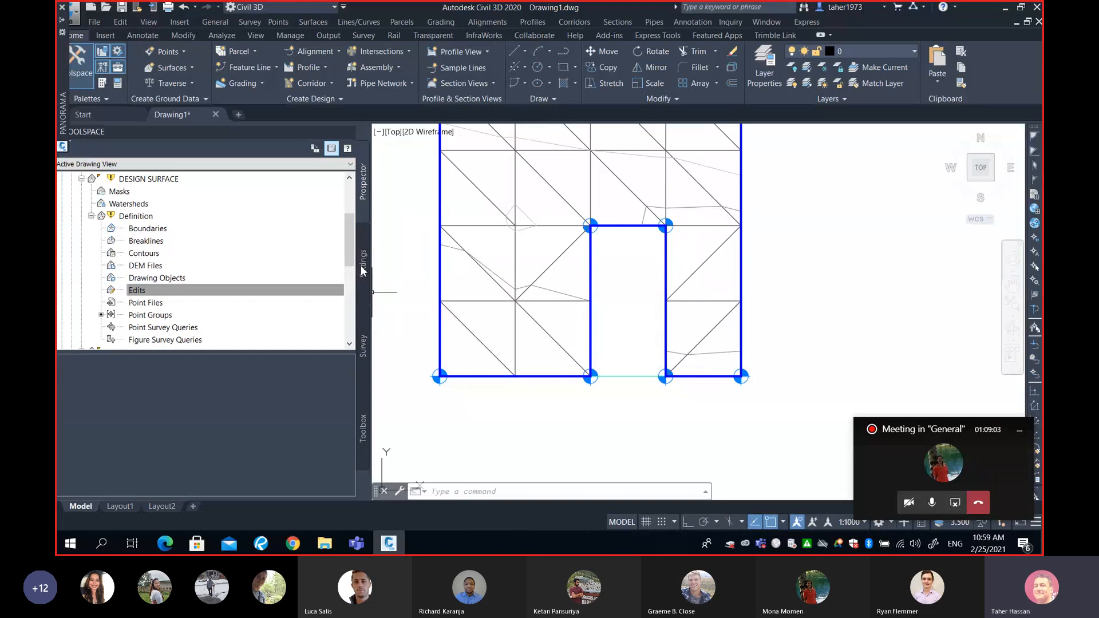
- Set DESIGN SURFACE to rebuild automatically
scroll(341, 246, "up", 1)
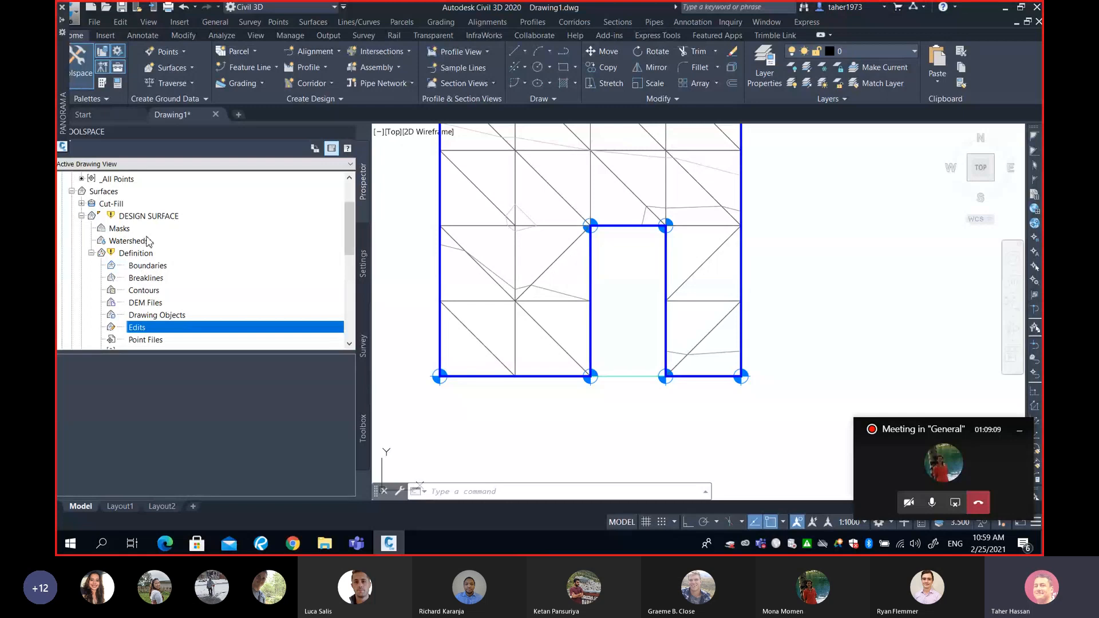
left_click(147, 217)
right_click(147, 221)
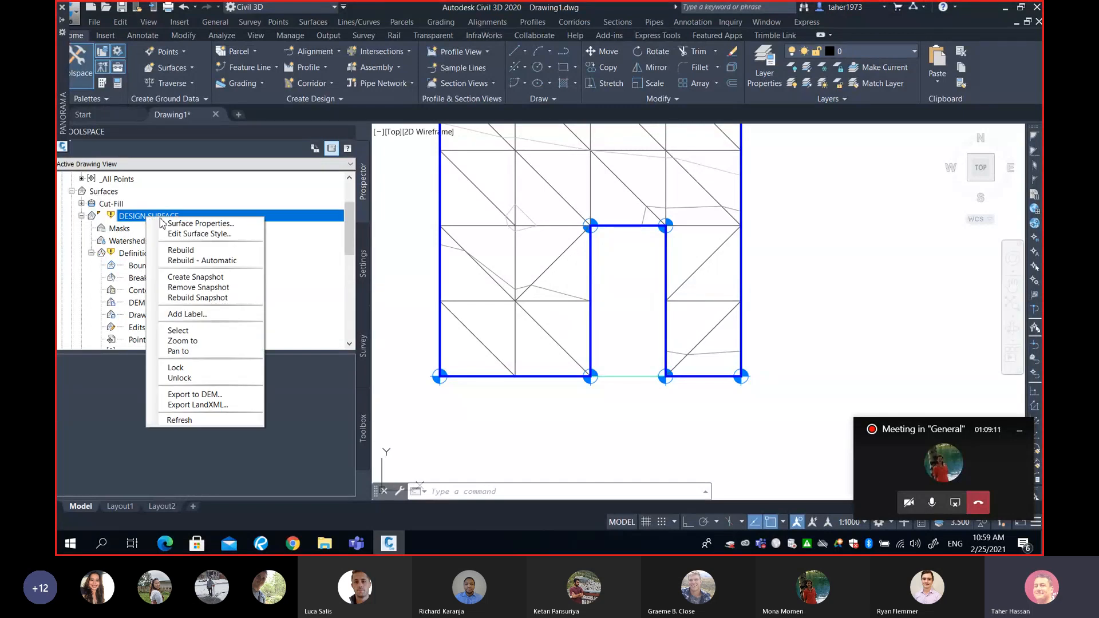
left_click(200, 261)
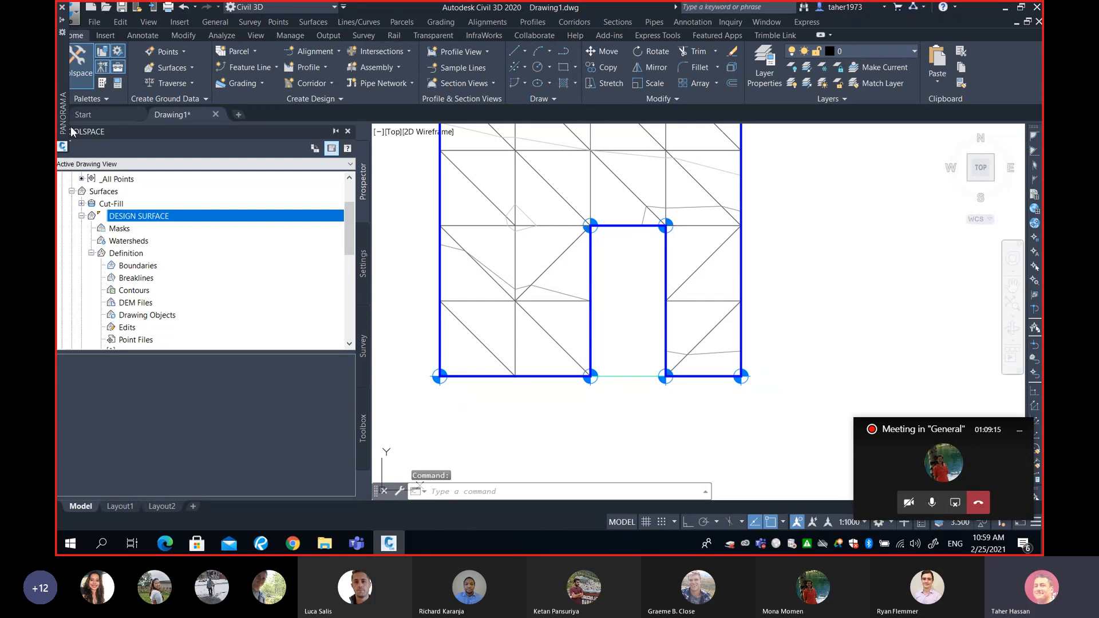
- Check the updated Cut-Fill volumes in the volumes dashboard and switch to the Teams meeting window
mouse_move(67, 23)
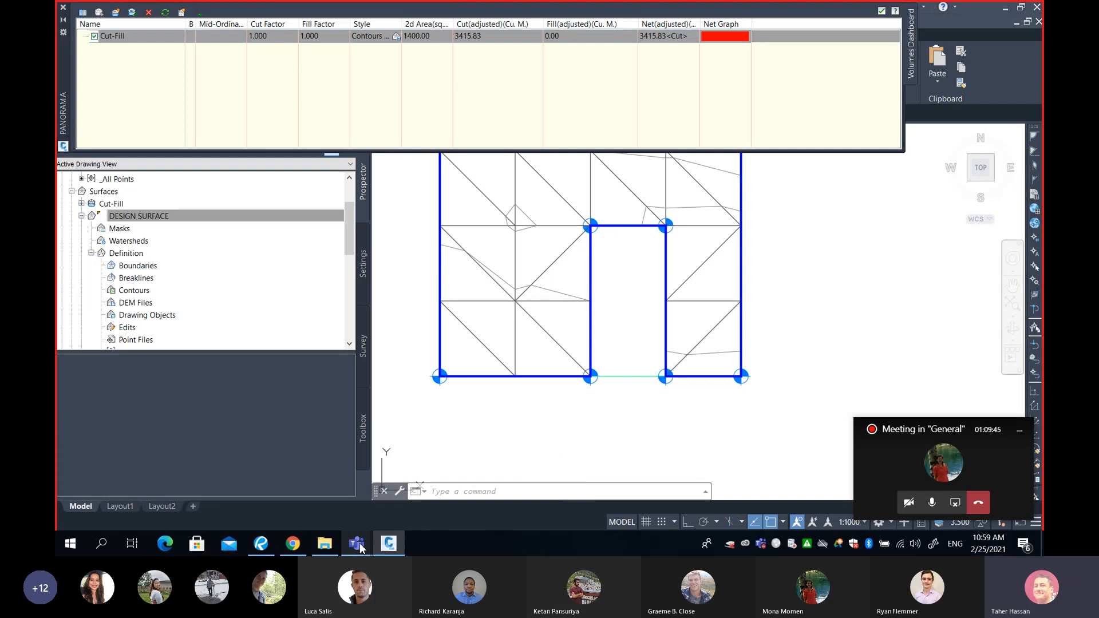
mouse_move(357, 542)
left_click(331, 506)
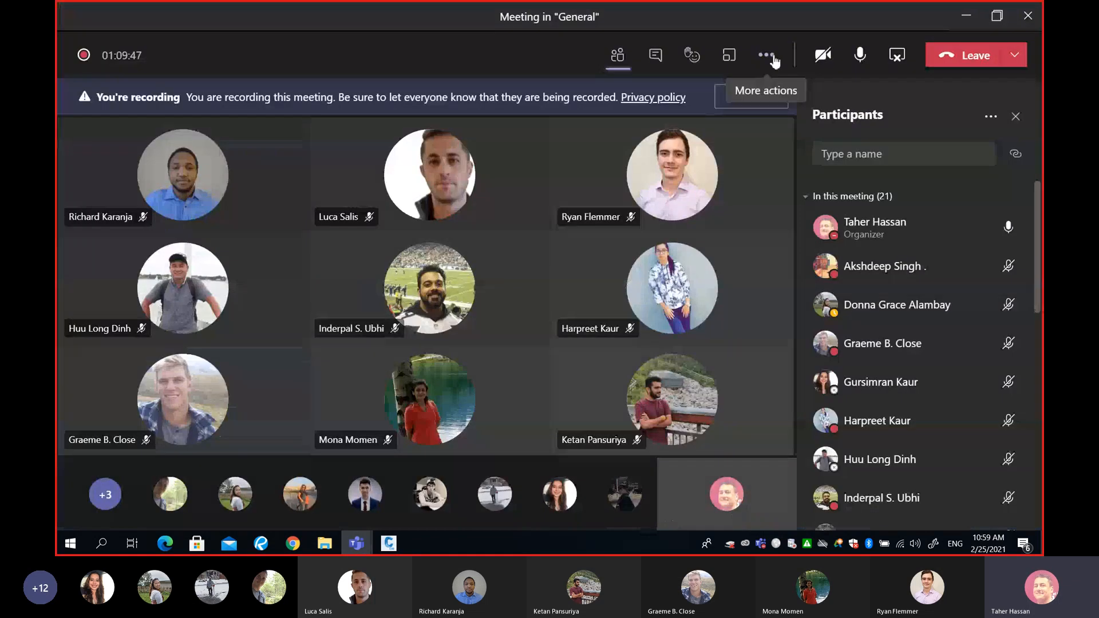